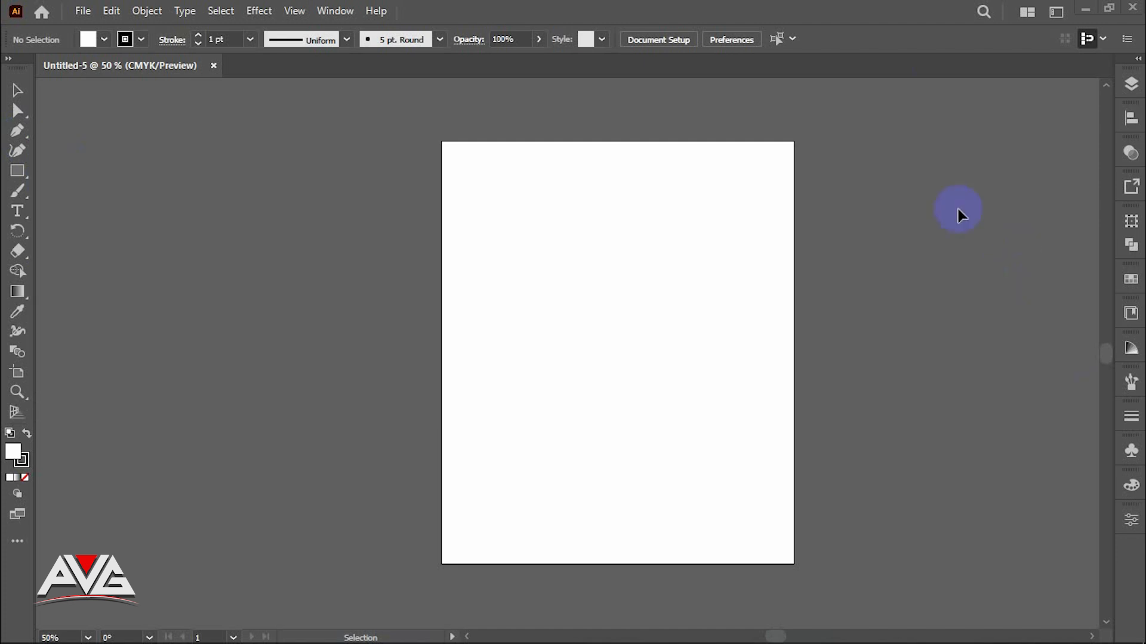
# - Widen the toolbar to two columns and swap the sides of the toolbar and the panel dock, leaving the dock collapsed to icons
pyautogui.click(9, 60)
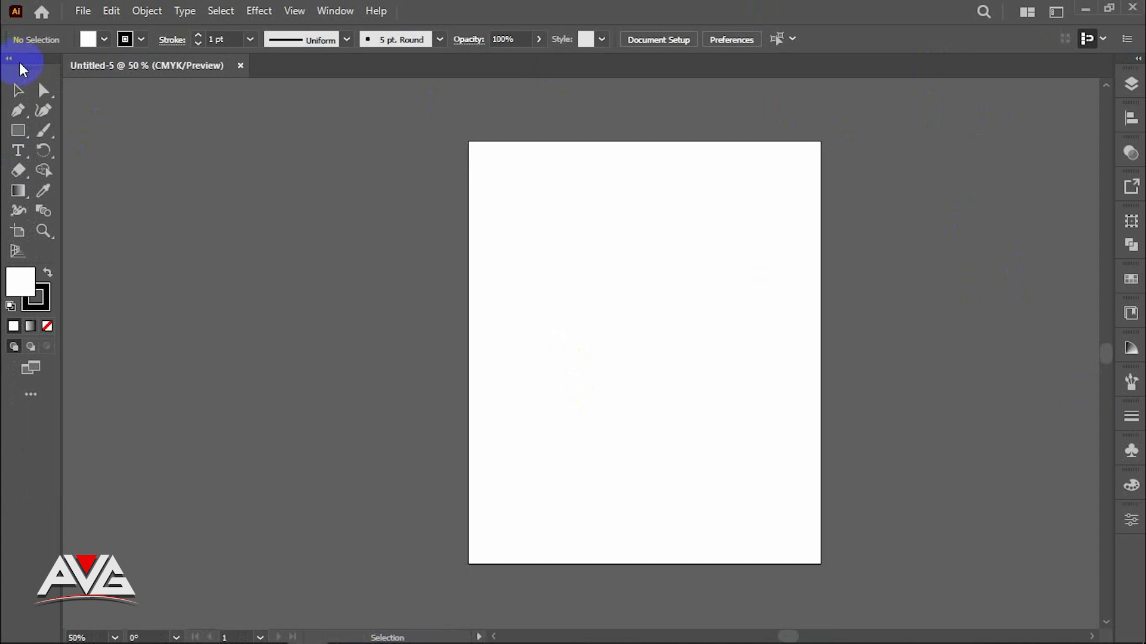
pyautogui.moveTo(23, 70); pyautogui.dragTo(758, 132)
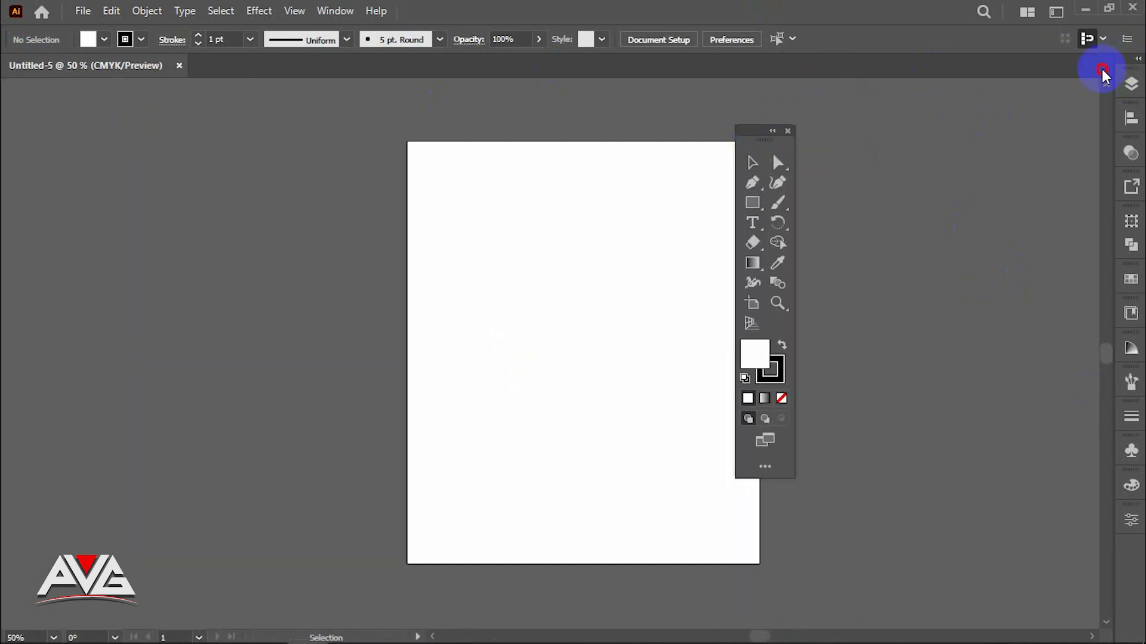
pyautogui.moveTo(1102, 75); pyautogui.dragTo(500, 116)
pyautogui.moveTo(767, 129); pyautogui.dragTo(1134, 93)
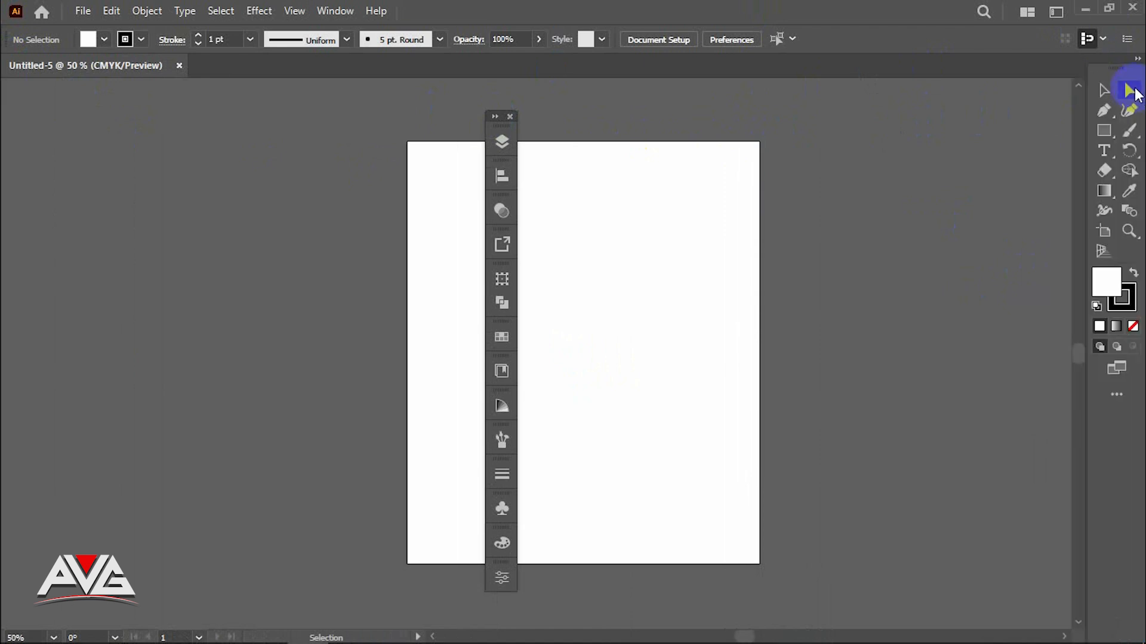
pyautogui.click(496, 116)
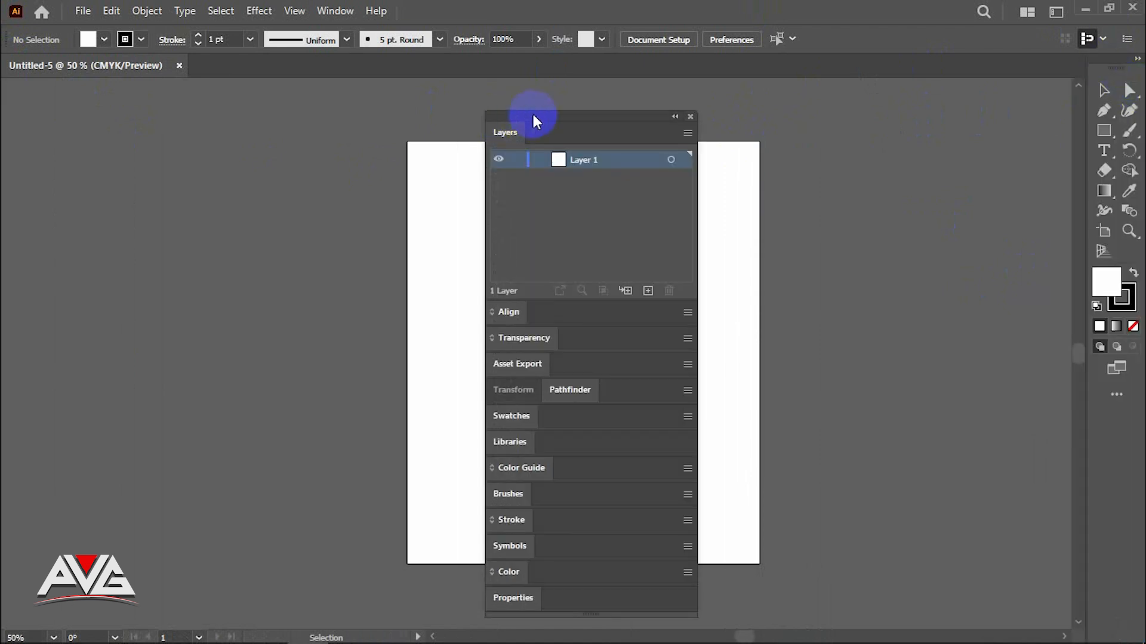
pyautogui.moveTo(536, 122); pyautogui.dragTo(4, 91)
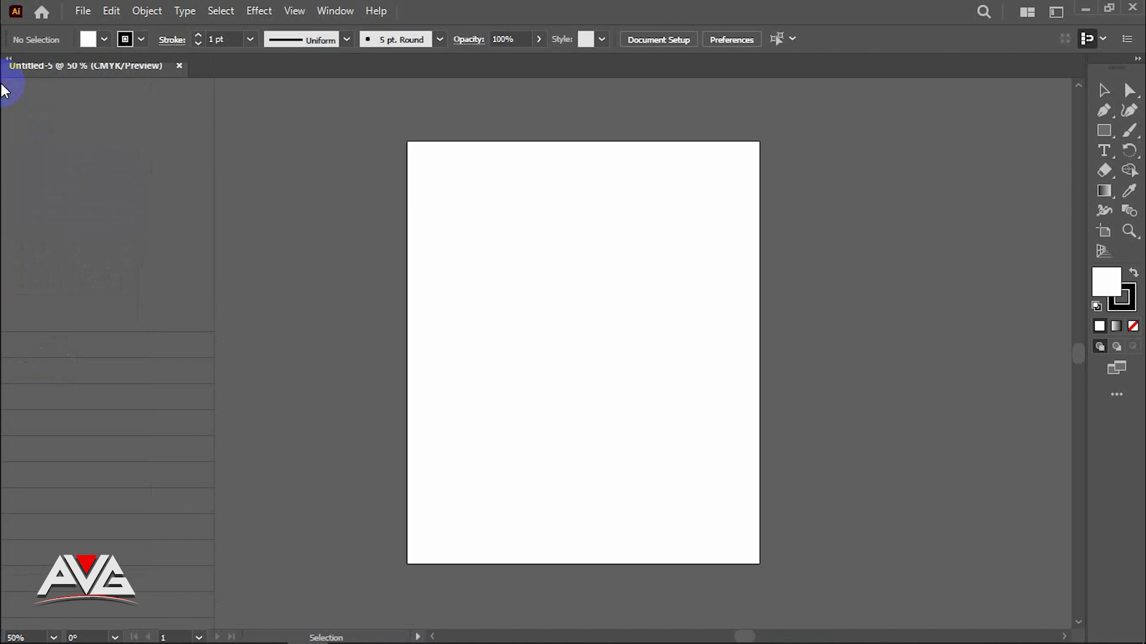
pyautogui.click(9, 60)
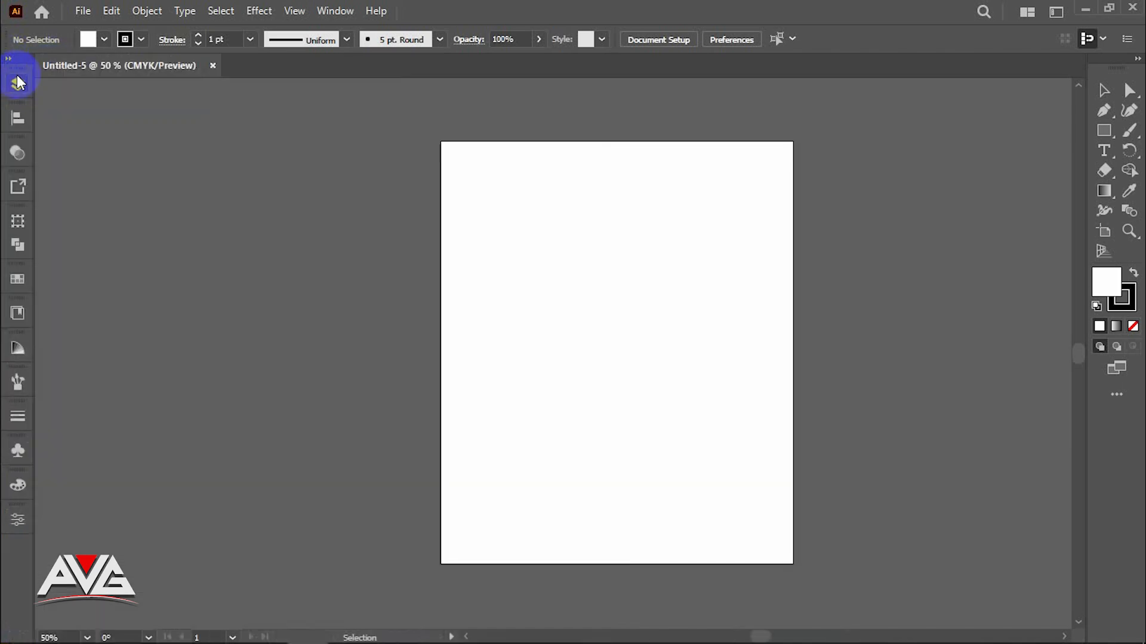
# - Return the toolbar and the panel dock to their original sides, with a single-column toolbar and the dock collapsed to icons
pyautogui.moveTo(22, 62); pyautogui.dragTo(632, 175)
pyautogui.moveTo(1105, 59); pyautogui.dragTo(12, 72)
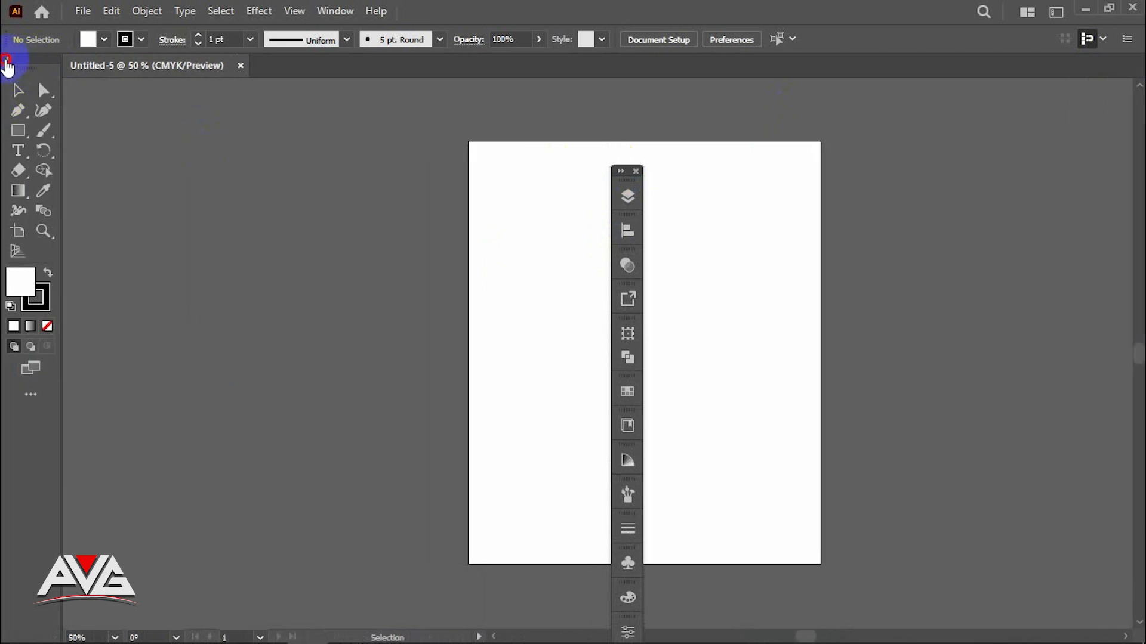
pyautogui.click(8, 57)
pyautogui.doubleClick(626, 173)
pyautogui.moveTo(627, 174); pyautogui.dragTo(1136, 88)
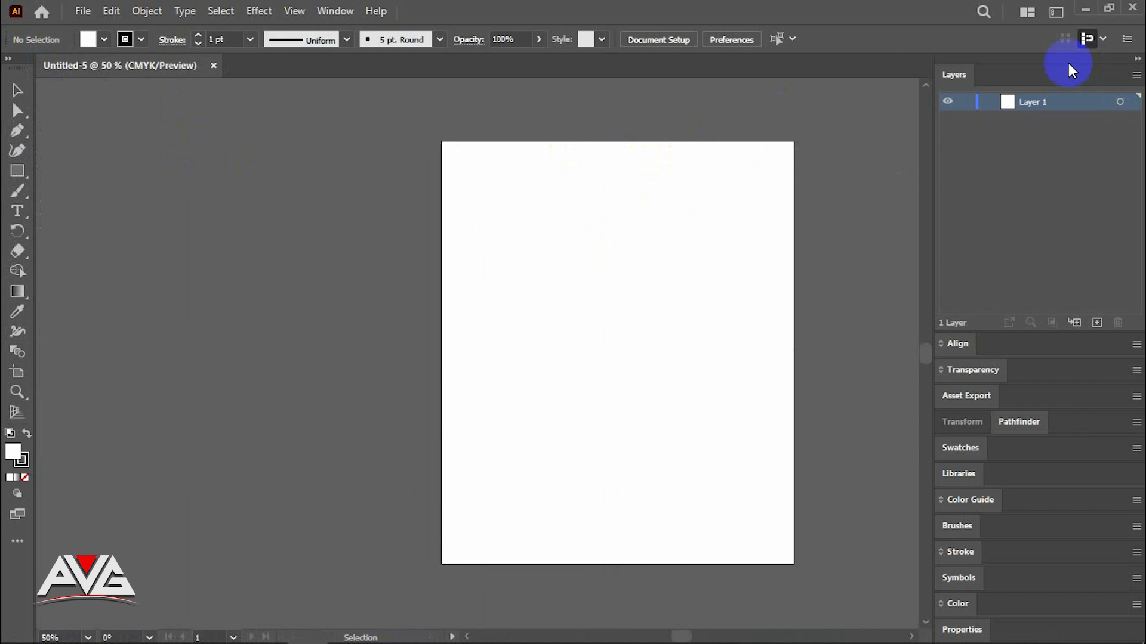
pyautogui.click(1138, 58)
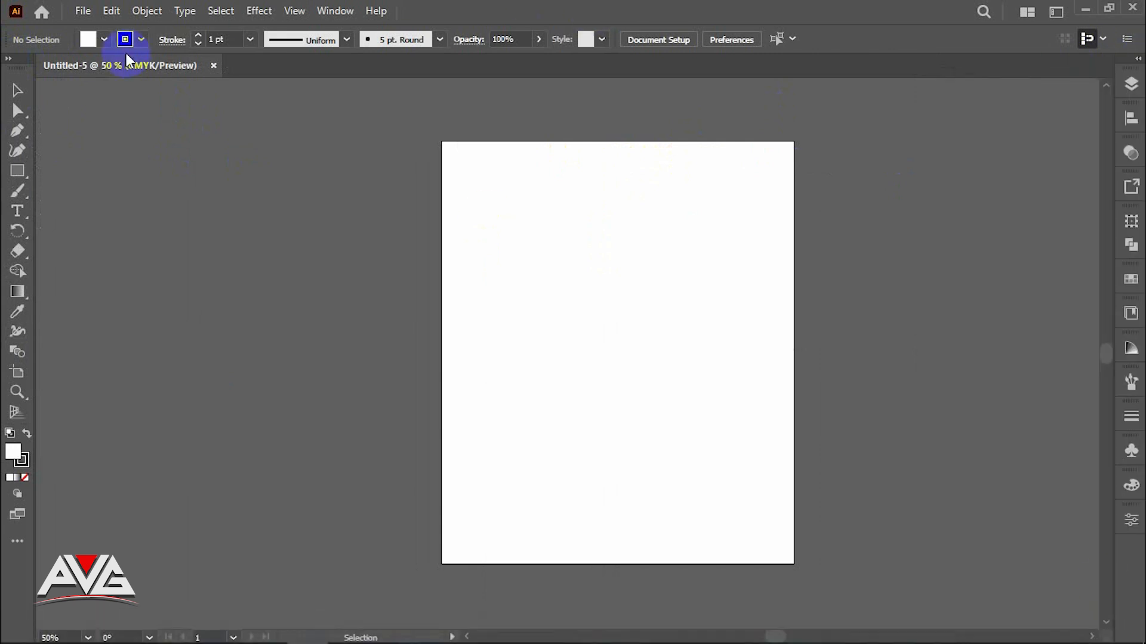
# - Switch the toolbar to two columns and back to one, and pull the panel dock loose before redocking it
pyautogui.click(8, 59)
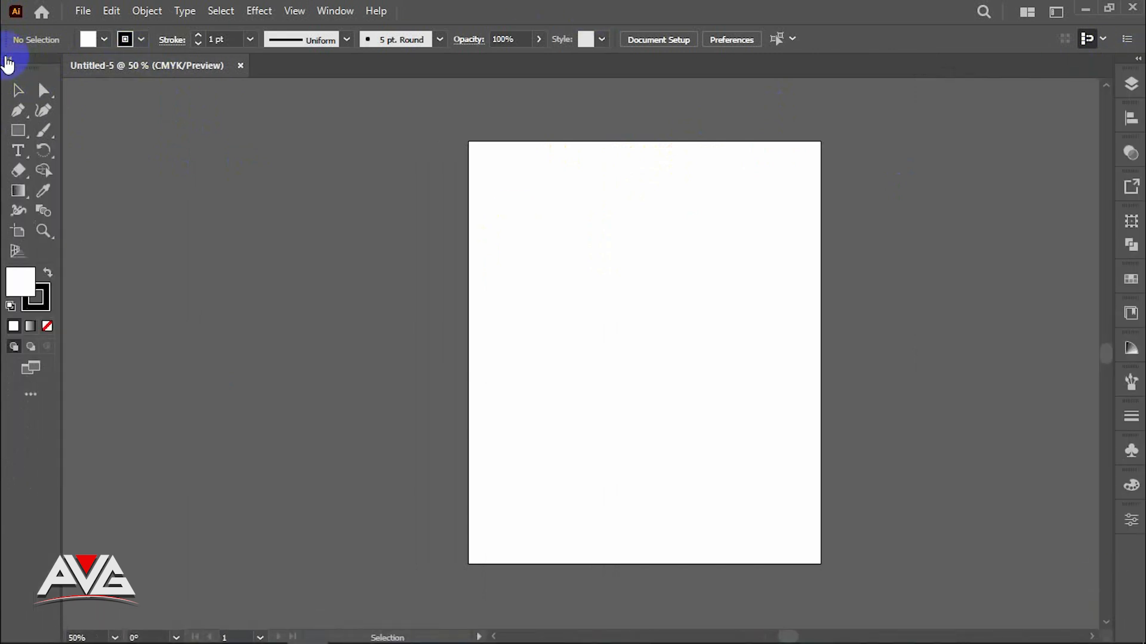
pyautogui.click(9, 58)
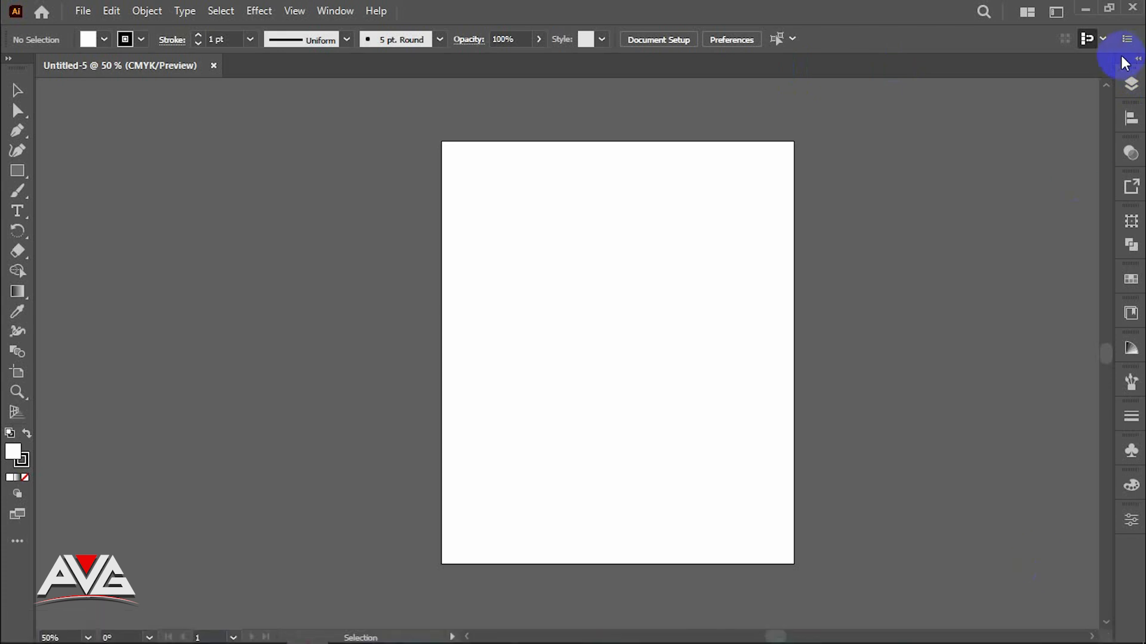
pyautogui.moveTo(1120, 57); pyautogui.dragTo(939, 119)
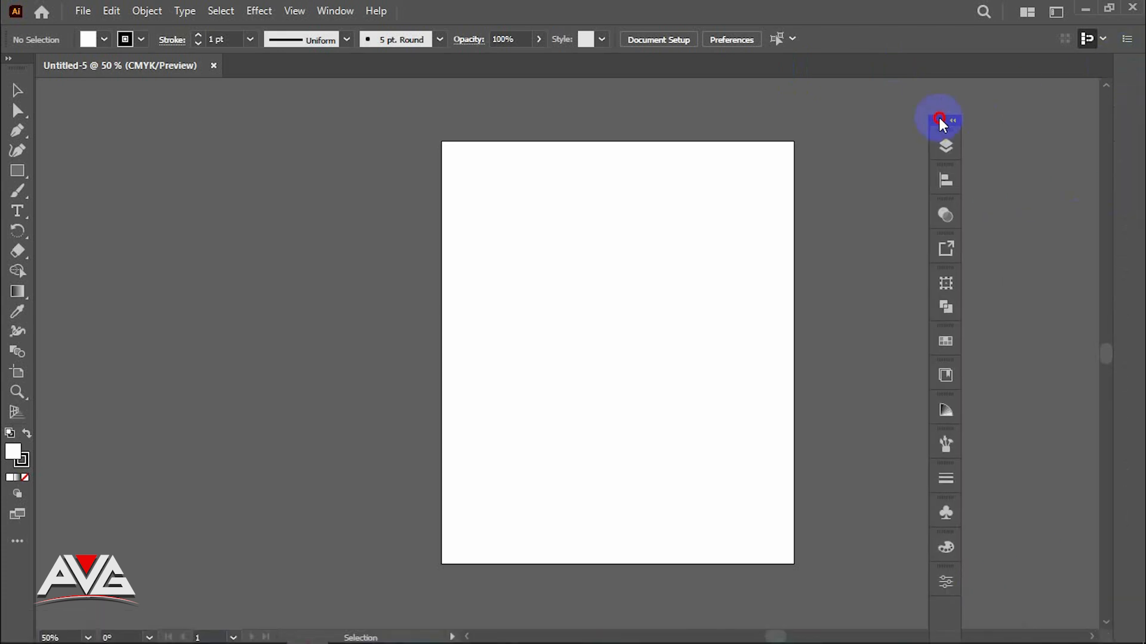
pyautogui.doubleClick(936, 119)
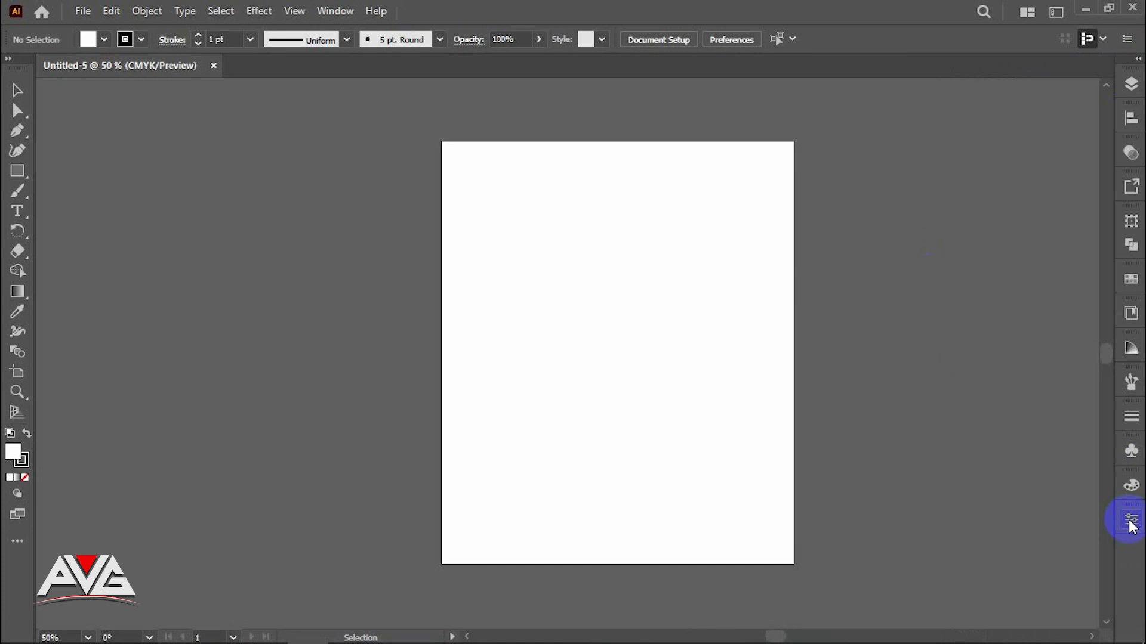
# - Detach the Properties panel from the dock, expand and collapse it, and close it
pyautogui.moveTo(1126, 519); pyautogui.dragTo(829, 344)
pyautogui.click(839, 346)
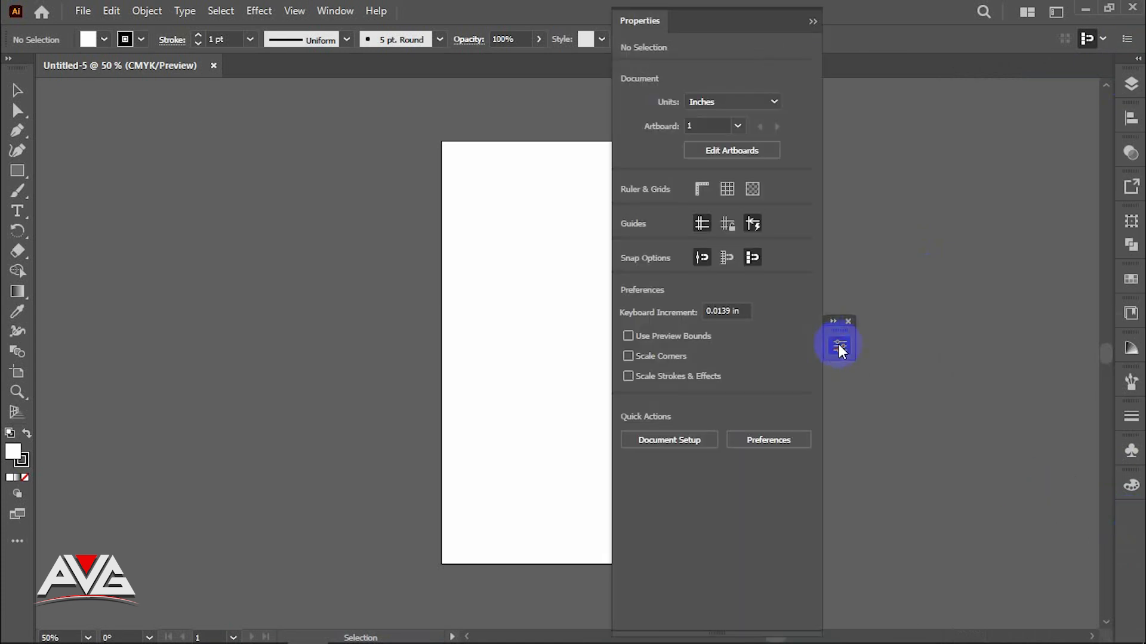
pyautogui.click(839, 346)
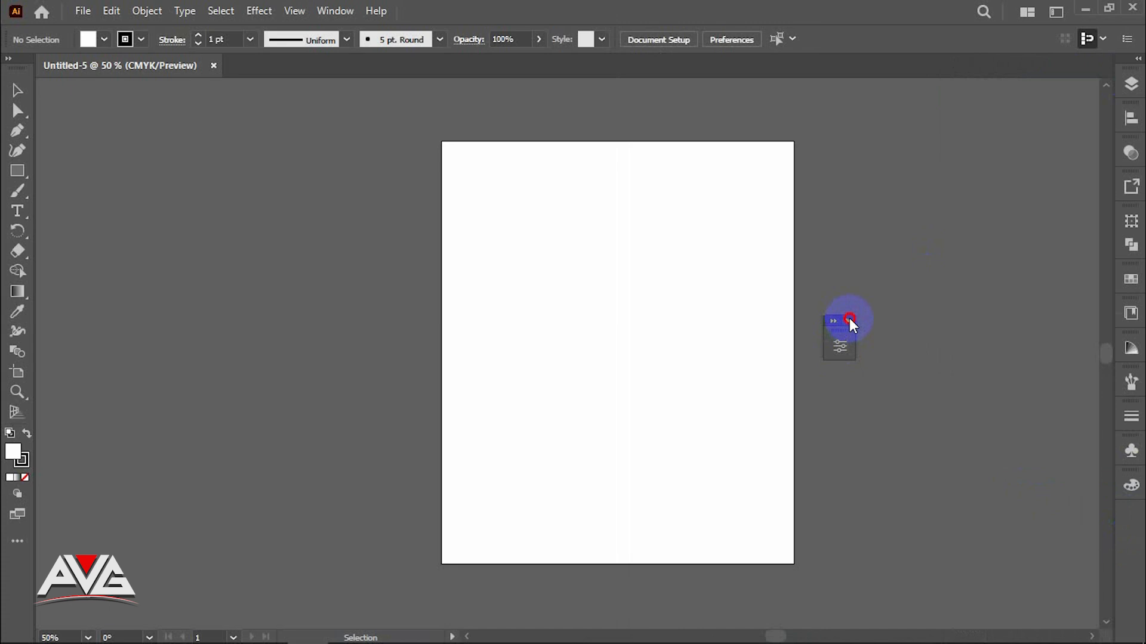
pyautogui.click(849, 321)
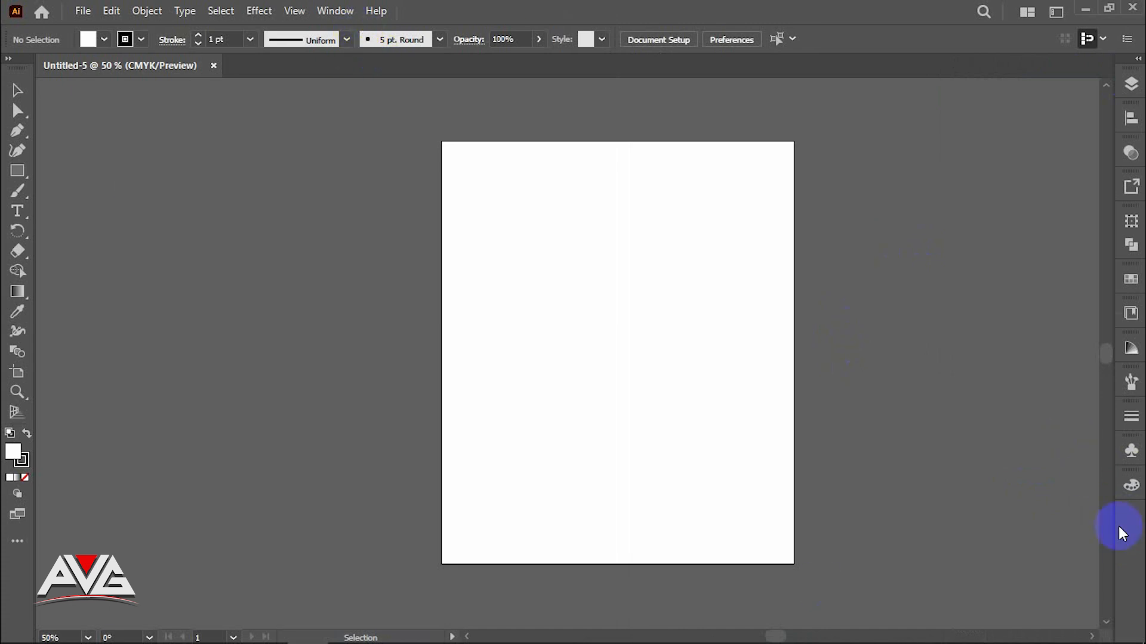
# - Detach the Color panel from the dock and close it
pyautogui.moveTo(1130, 495); pyautogui.dragTo(902, 429)
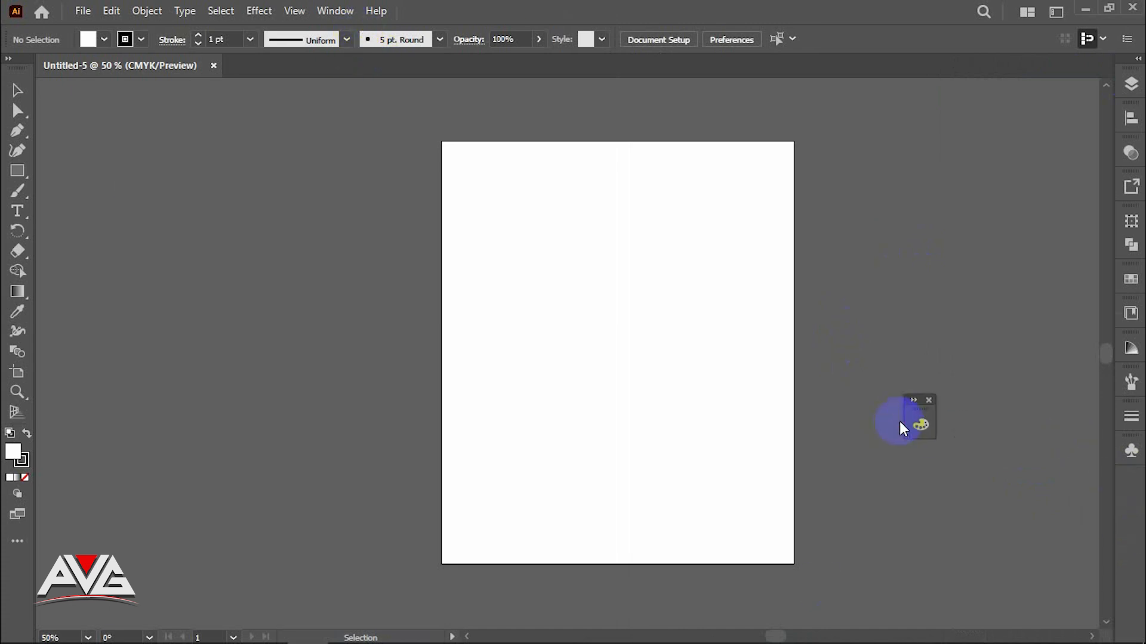
pyautogui.click(925, 427)
pyautogui.click(928, 401)
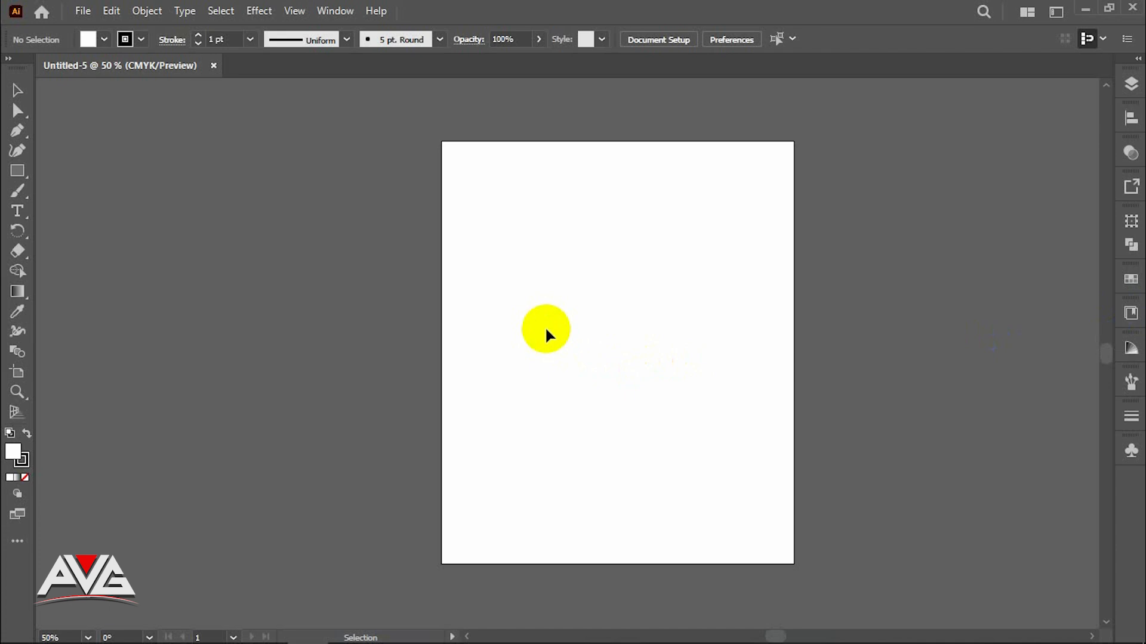
# - Reopen the Properties panel and dock it directly below Symbols
pyautogui.click(337, 12)
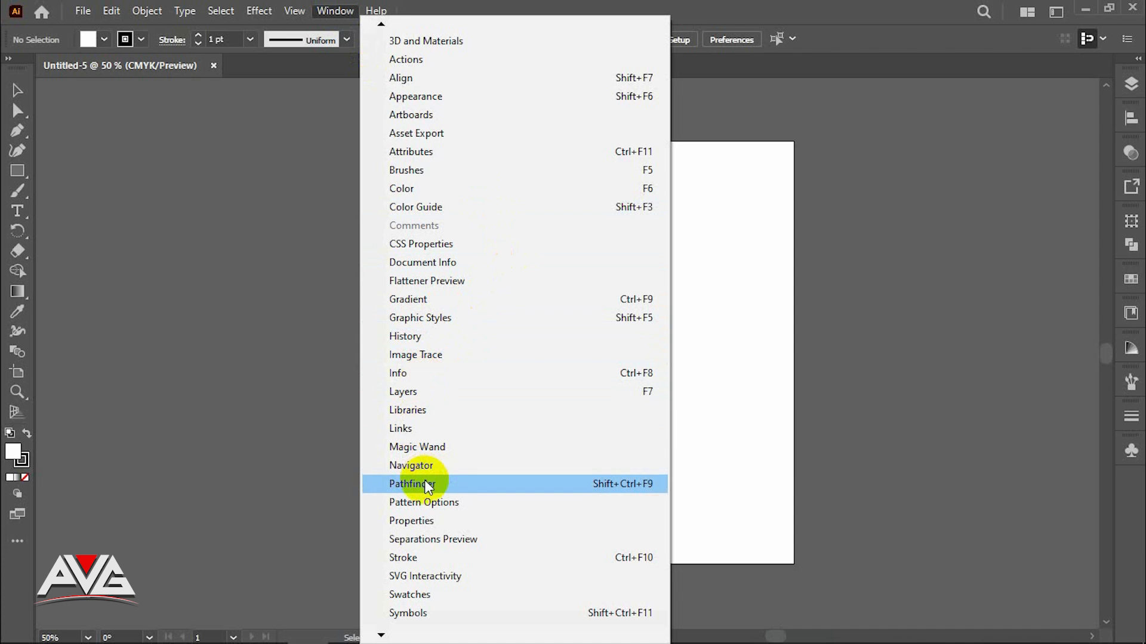
pyautogui.click(418, 521)
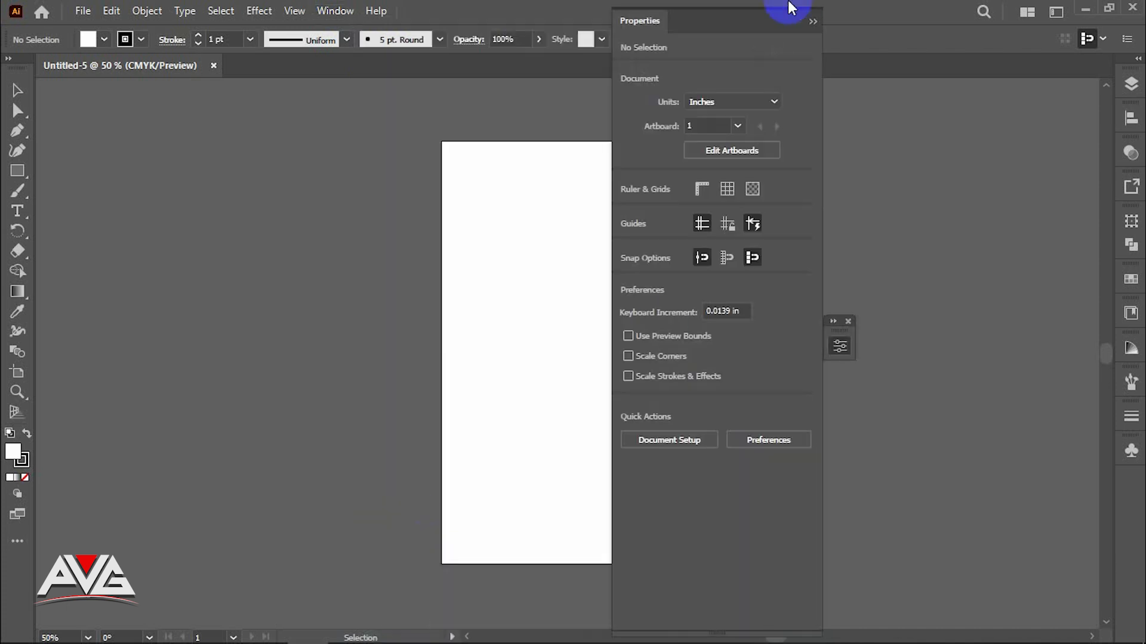
pyautogui.moveTo(754, 17); pyautogui.dragTo(1130, 486)
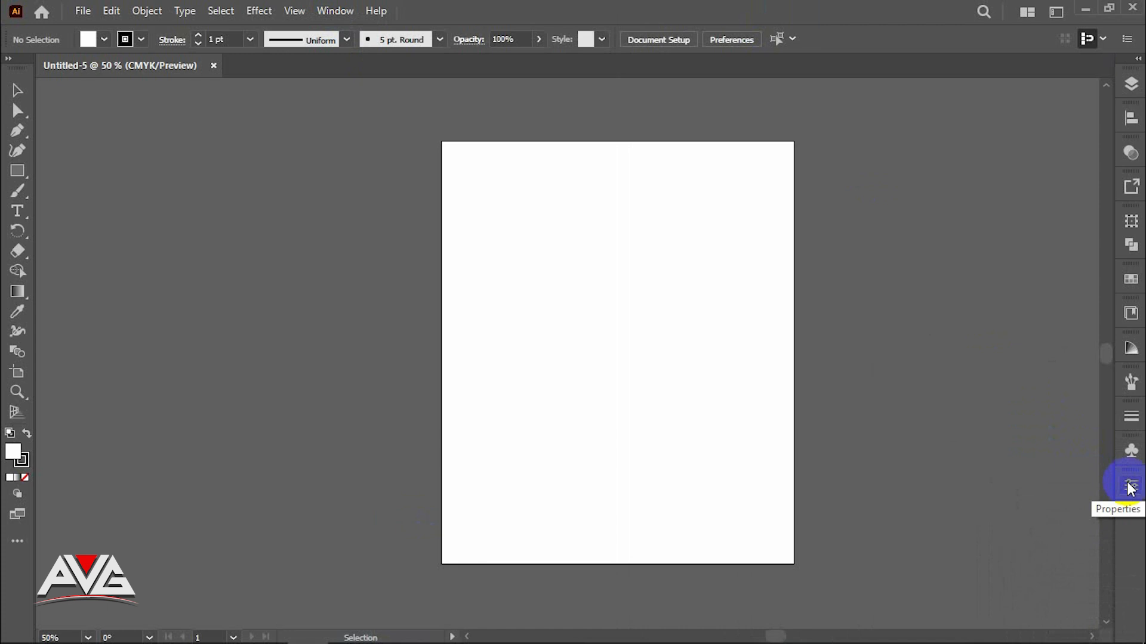
# - Reopen the Color panel and dock it directly below Properties
pyautogui.click(335, 11)
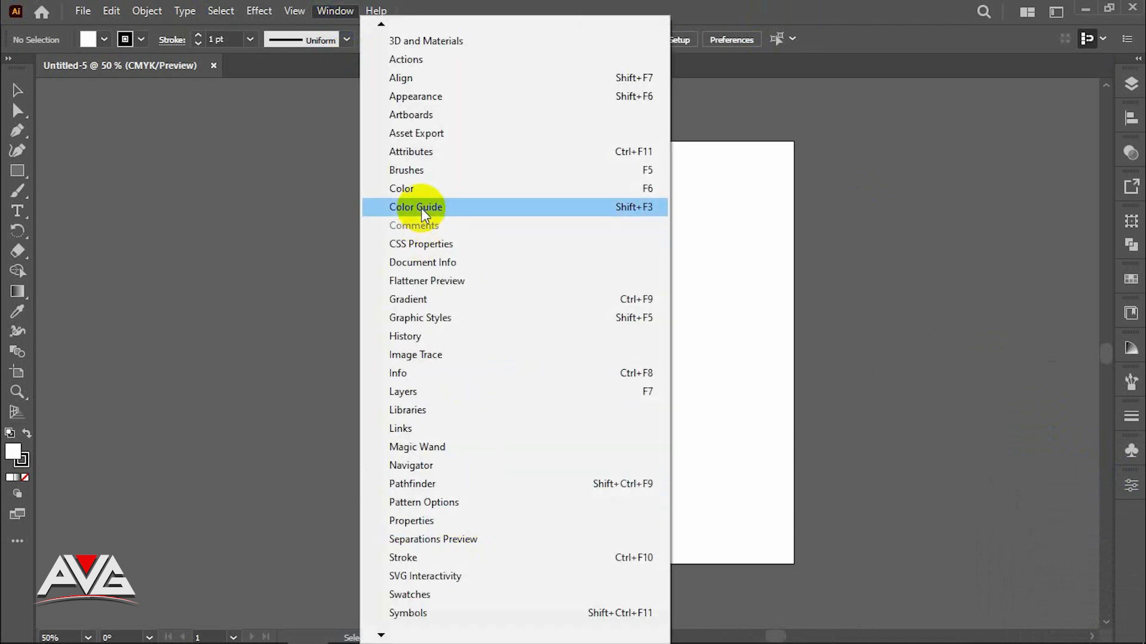
pyautogui.click(421, 192)
pyautogui.click(914, 434)
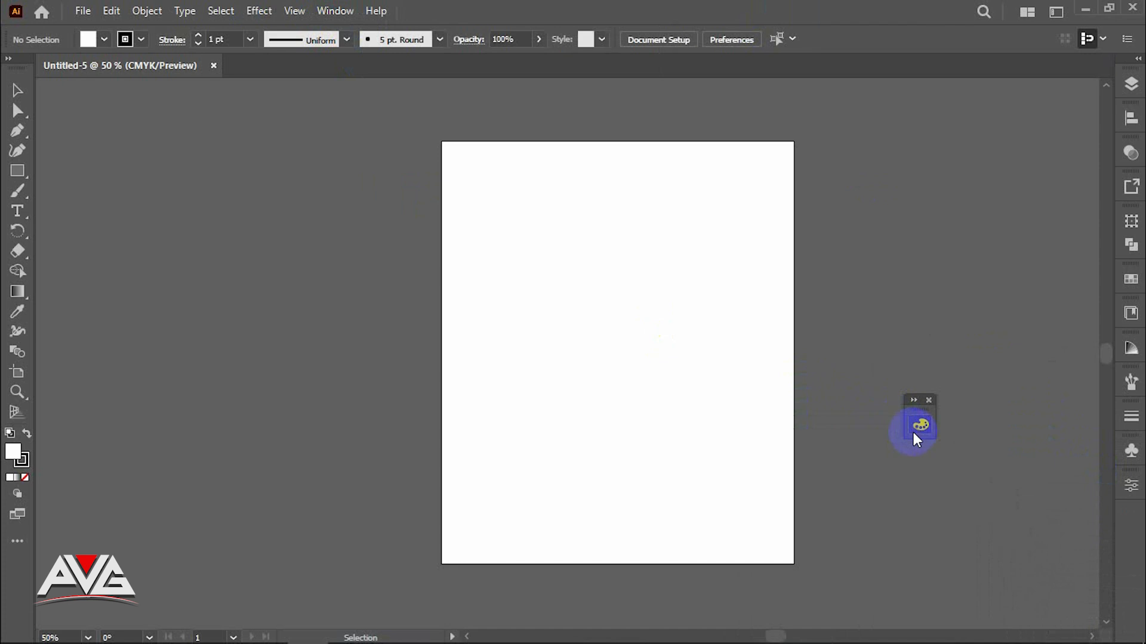
pyautogui.click(918, 424)
pyautogui.moveTo(864, 422); pyautogui.dragTo(1125, 524)
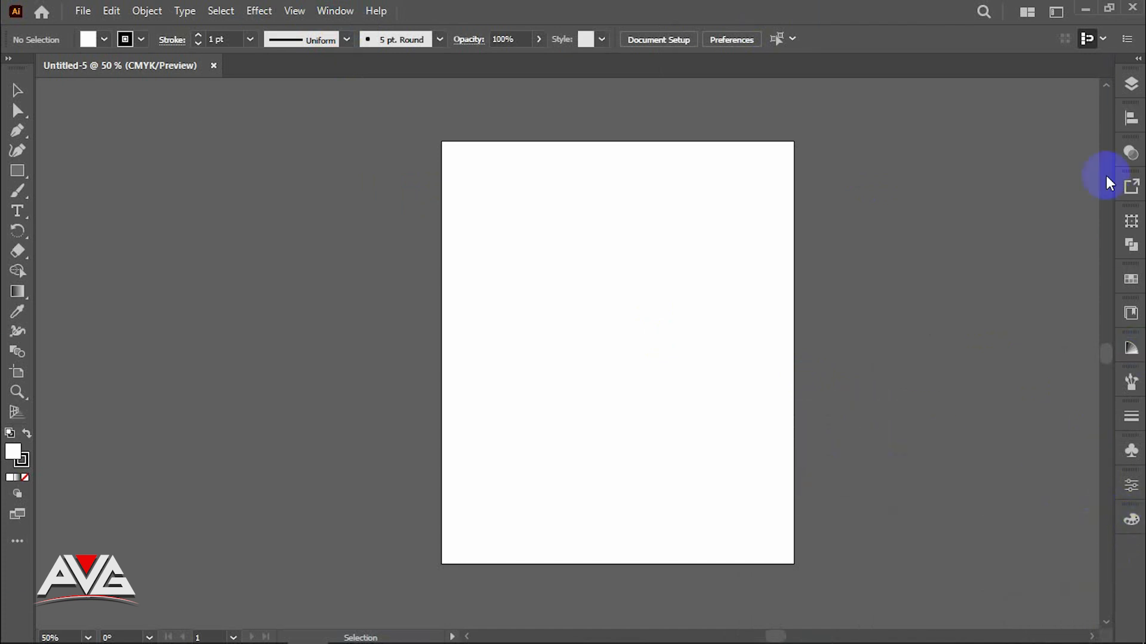
# - Reorder the docked panels so that Layers comes first, followed by Align and Properties
pyautogui.moveTo(1131, 484); pyautogui.dragTo(1128, 79)
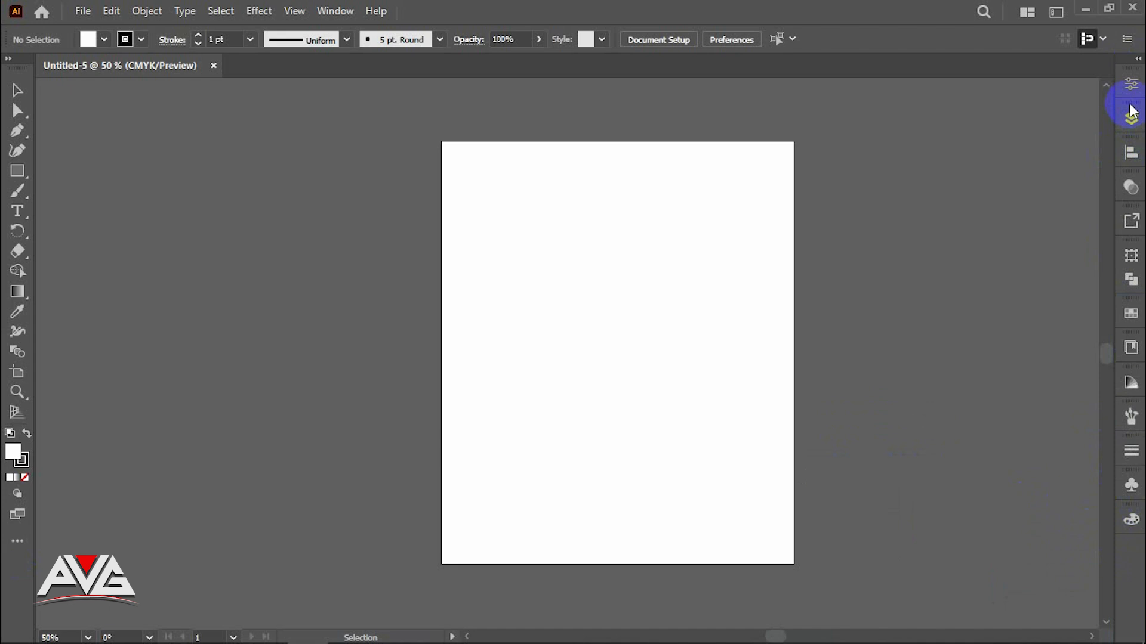
pyautogui.moveTo(1133, 111); pyautogui.dragTo(1134, 72)
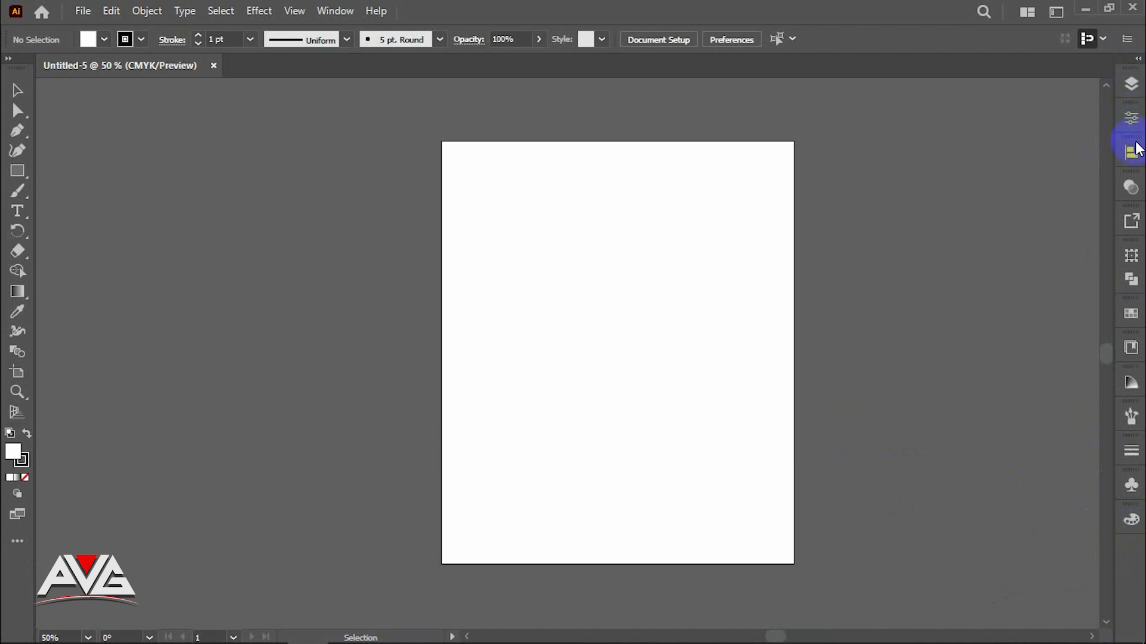
pyautogui.click(1132, 152)
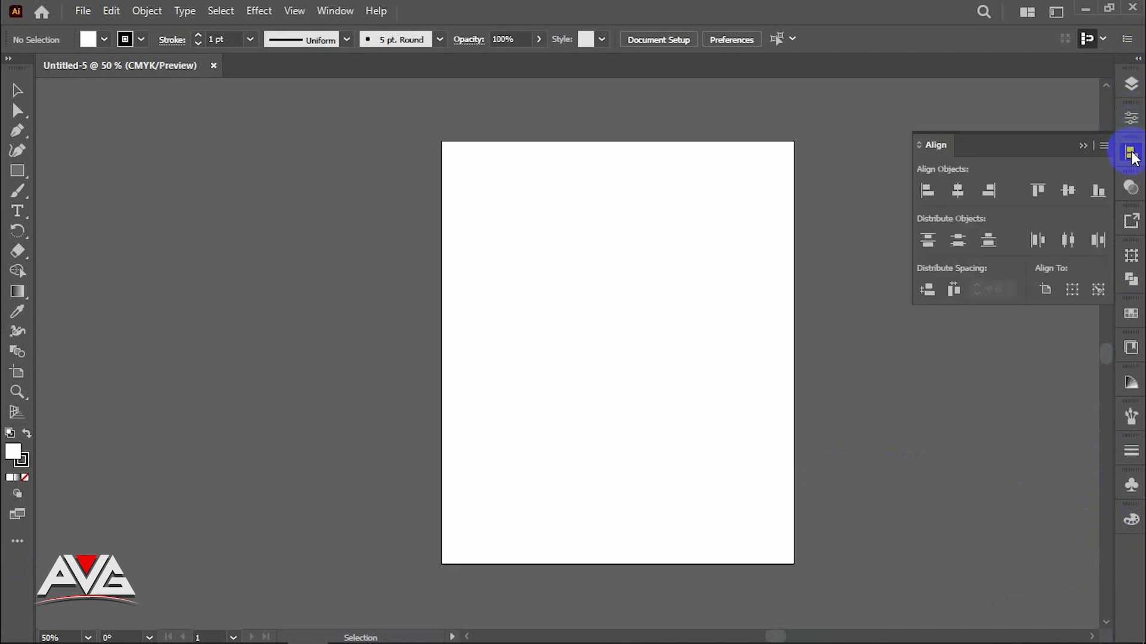
pyautogui.moveTo(1131, 152); pyautogui.dragTo(1130, 105)
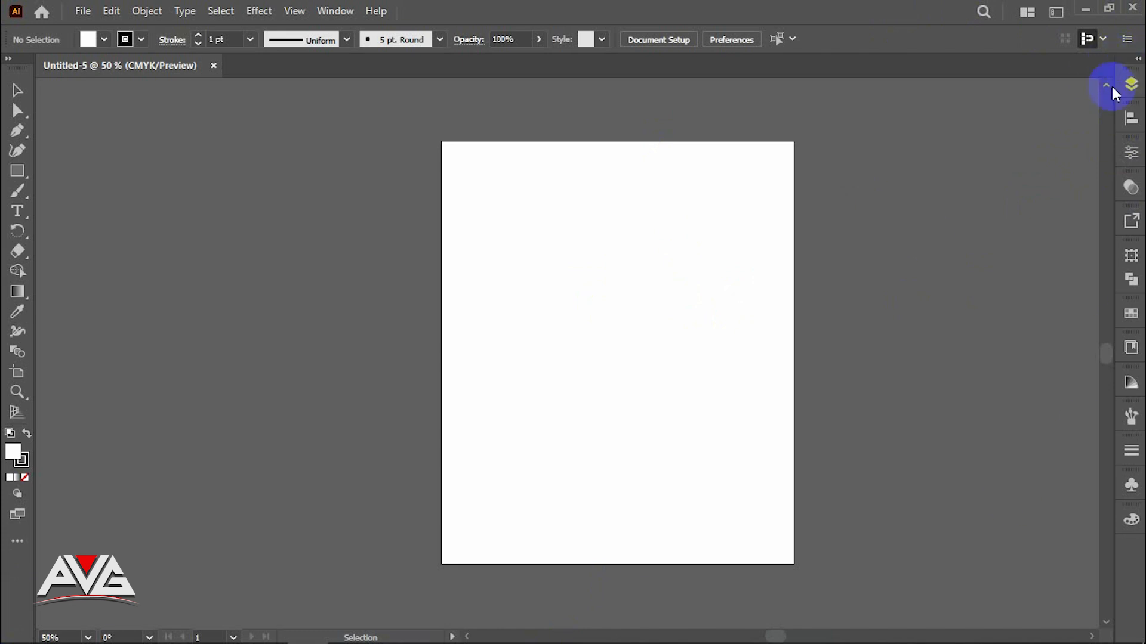
# - Toggle the panel dock between icons and full panels a few times, leaving it expanded
pyautogui.click(1137, 62)
pyautogui.click(1137, 62)
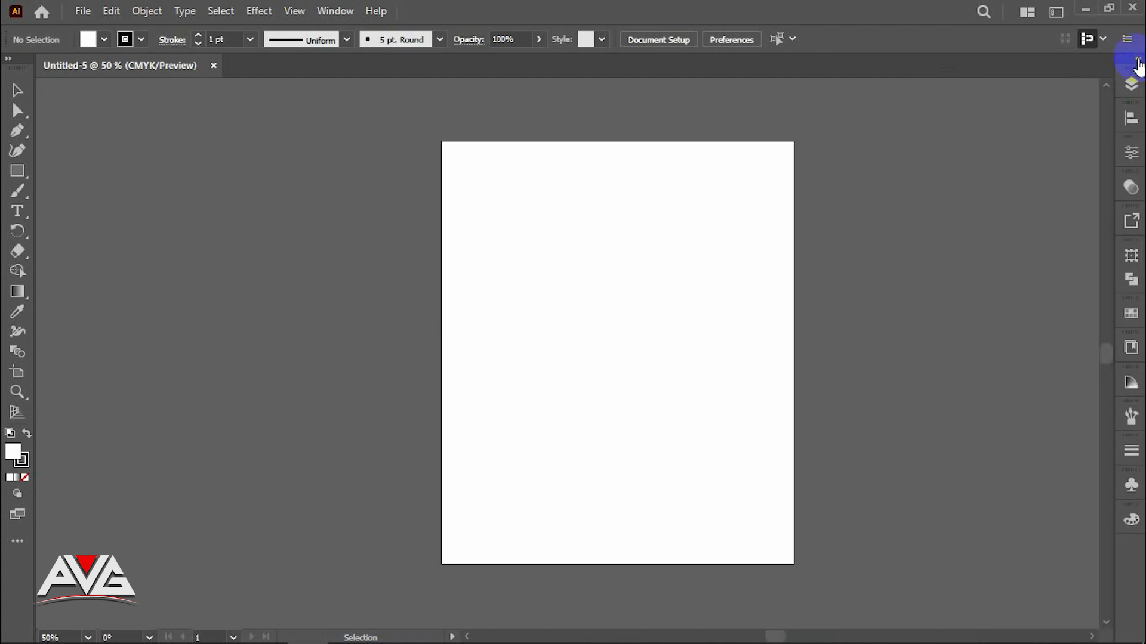
pyautogui.click(1138, 62)
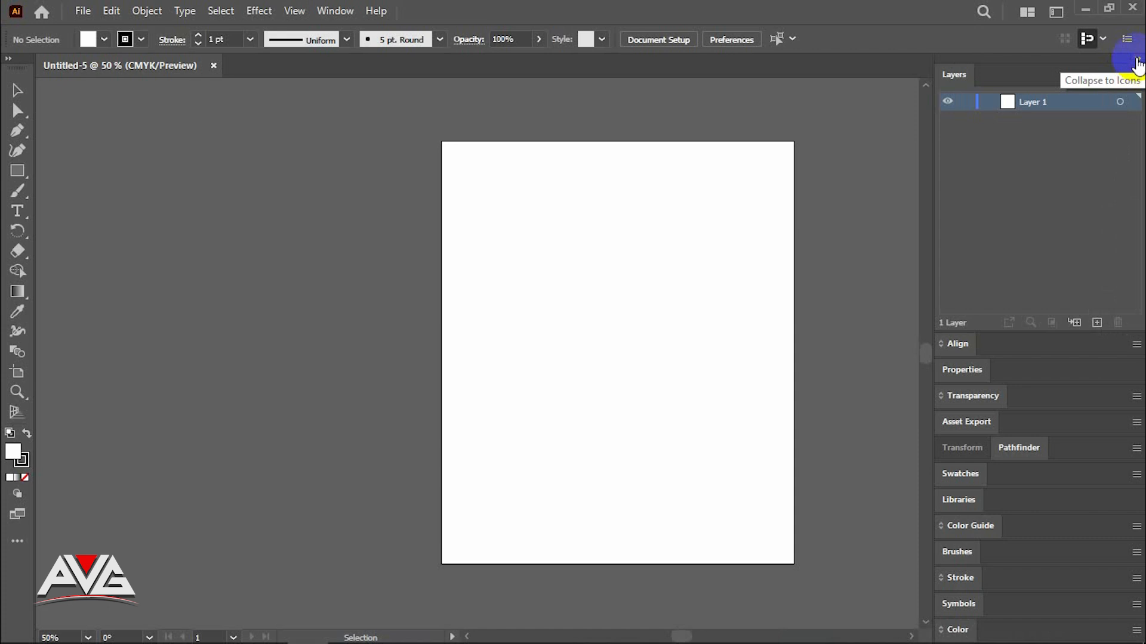
pyautogui.click(1137, 64)
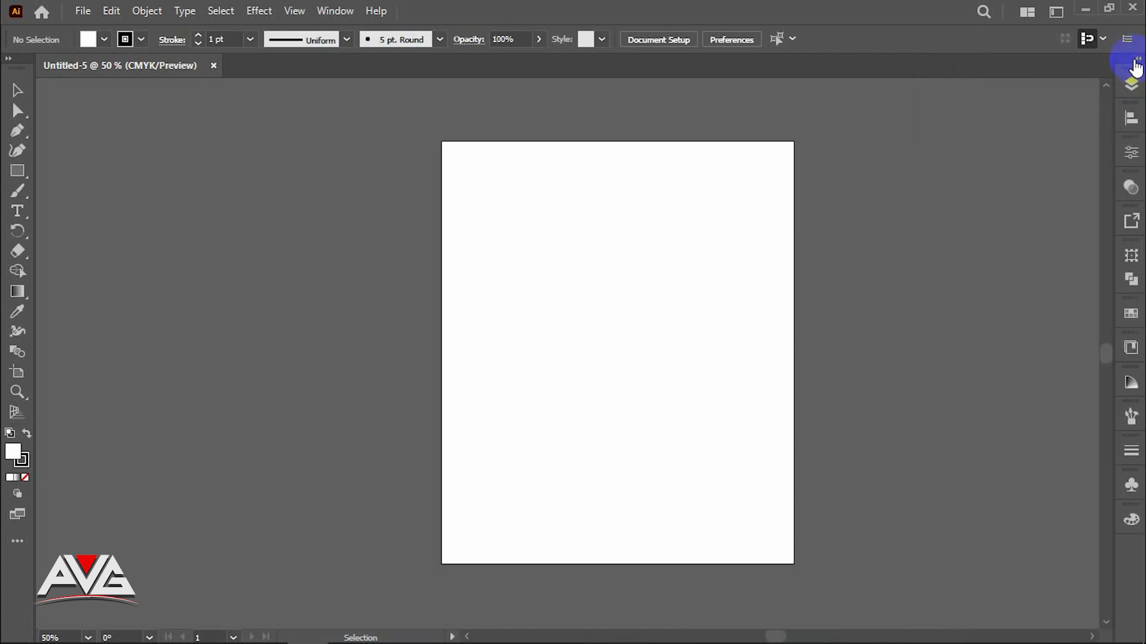
pyautogui.click(1137, 62)
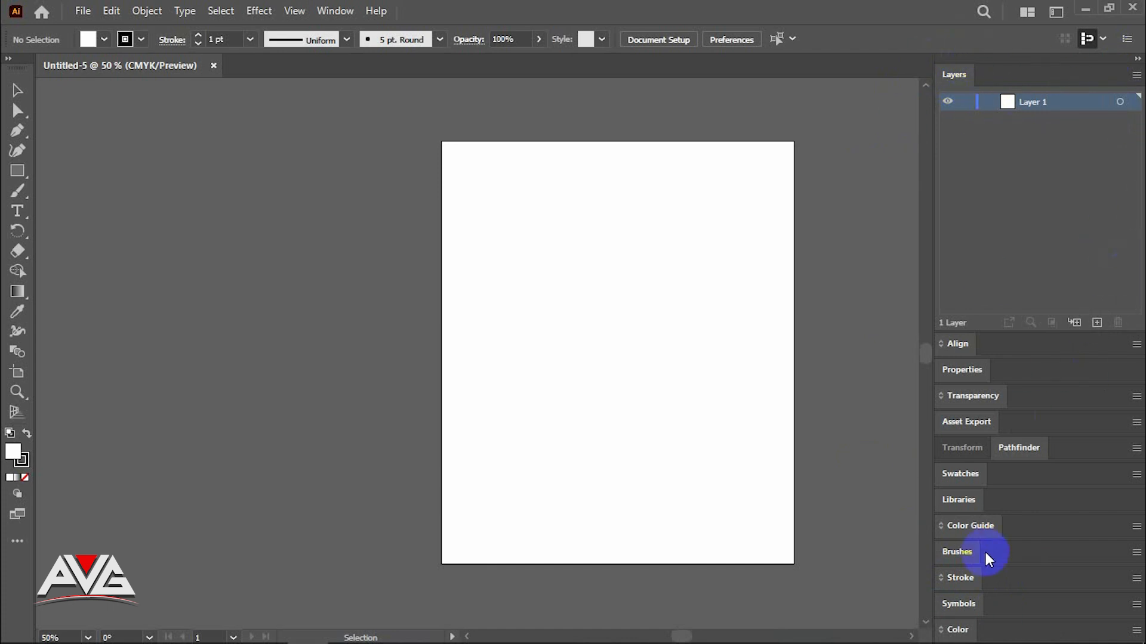
# - Unfold the Align panel in the expanded dock, and collapse and re-expand the whole dock
pyautogui.click(985, 351)
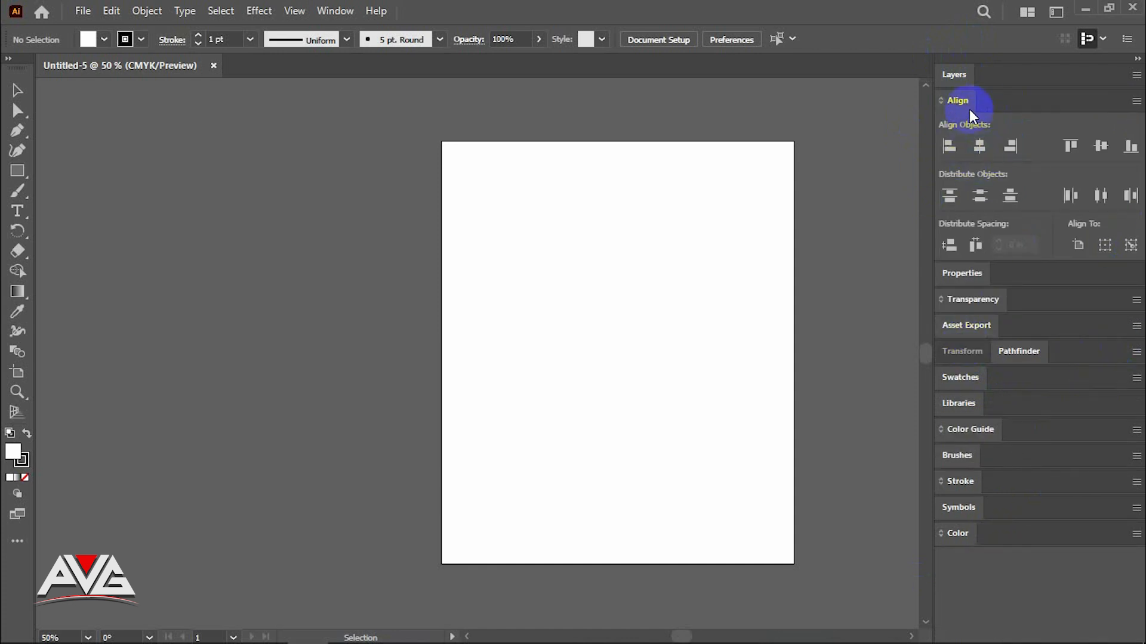
pyautogui.click(1137, 58)
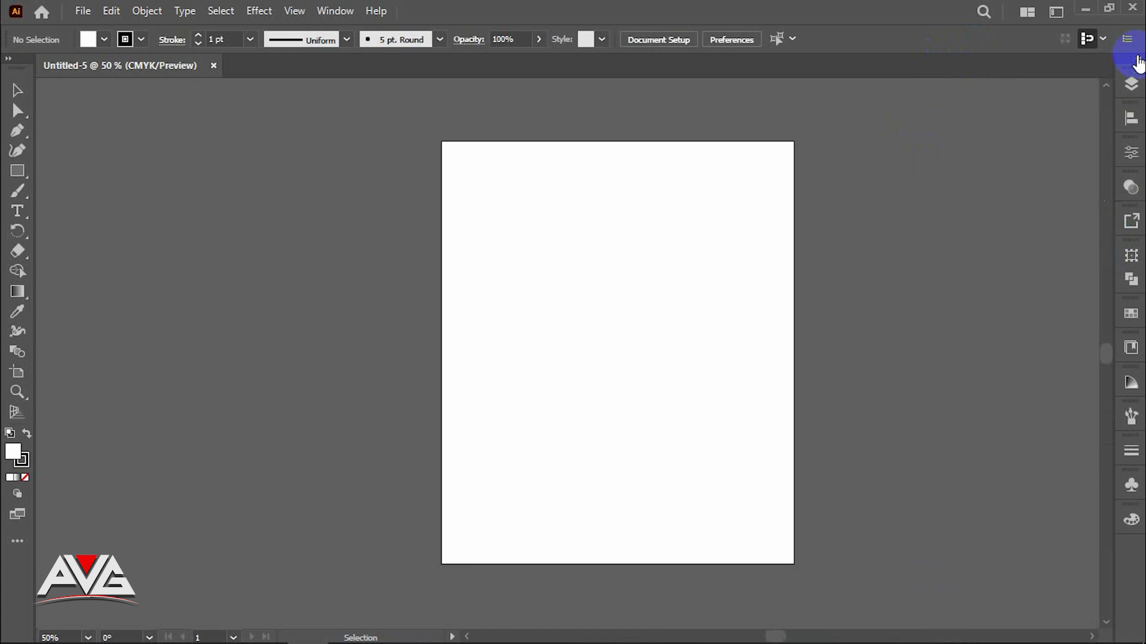
pyautogui.click(1137, 60)
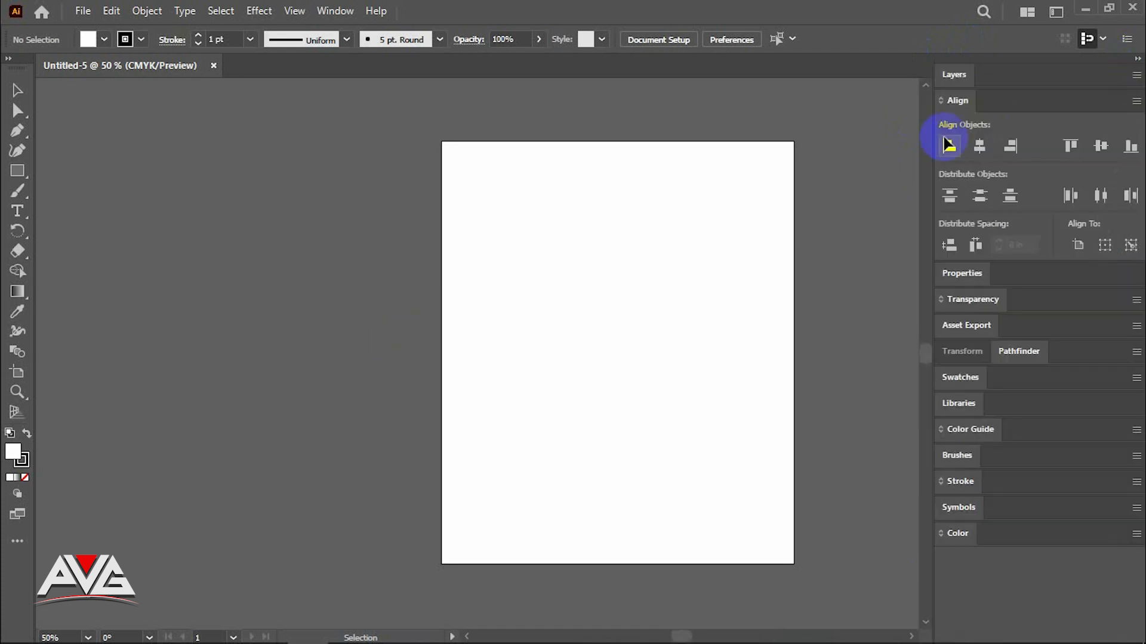
# - Switch the toolbar to two columns and back to one, and collapse the panel dock to icons
pyautogui.click(9, 59)
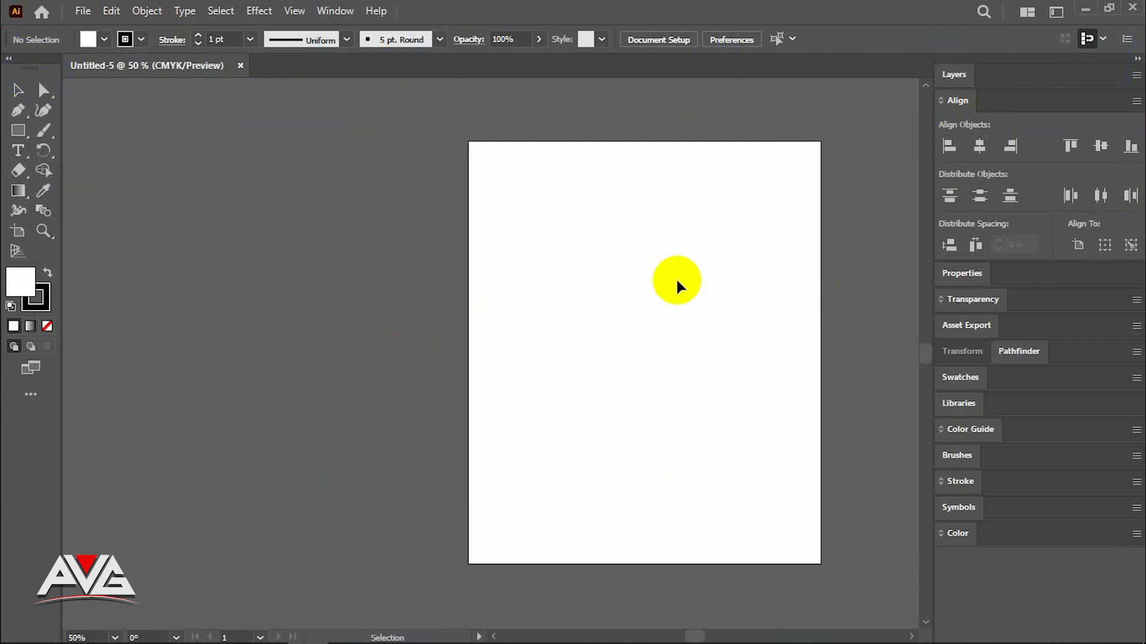
pyautogui.click(8, 58)
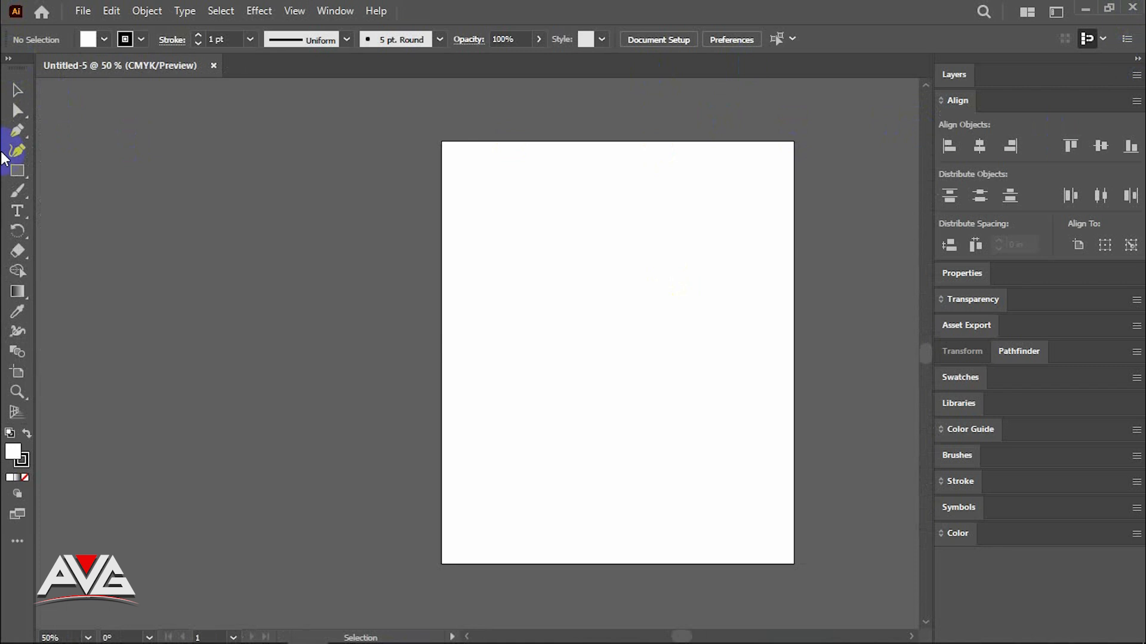
pyautogui.click(1137, 60)
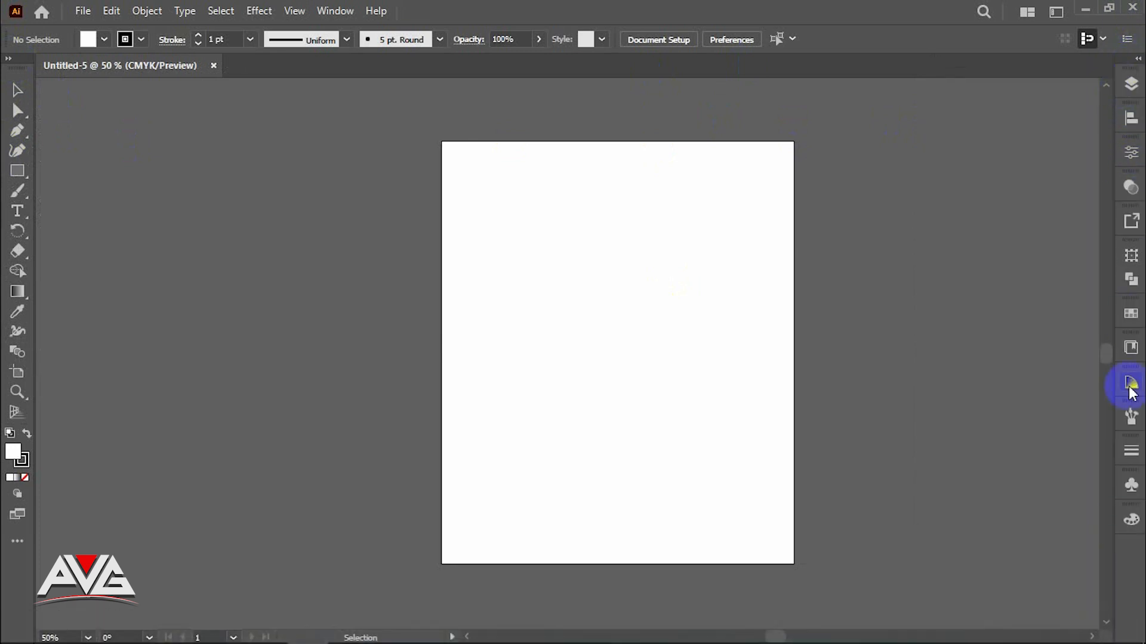
# - Show and hide the Layers, Align and Properties panels one after another from the collapsed dock
pyautogui.click(1131, 84)
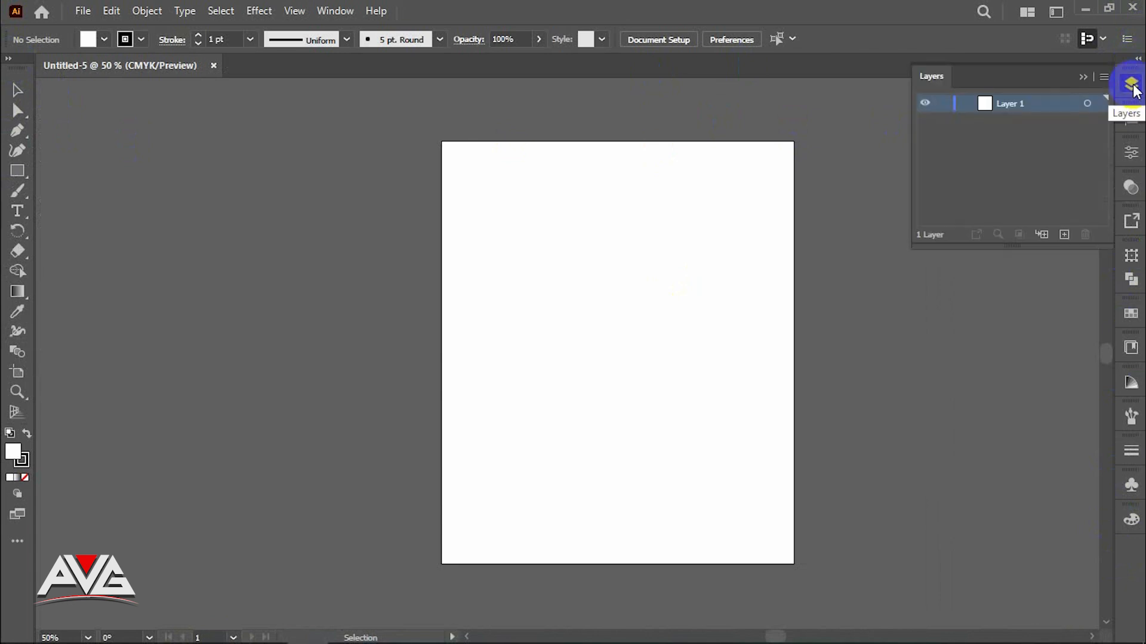
pyautogui.click(1131, 85)
pyautogui.click(1131, 118)
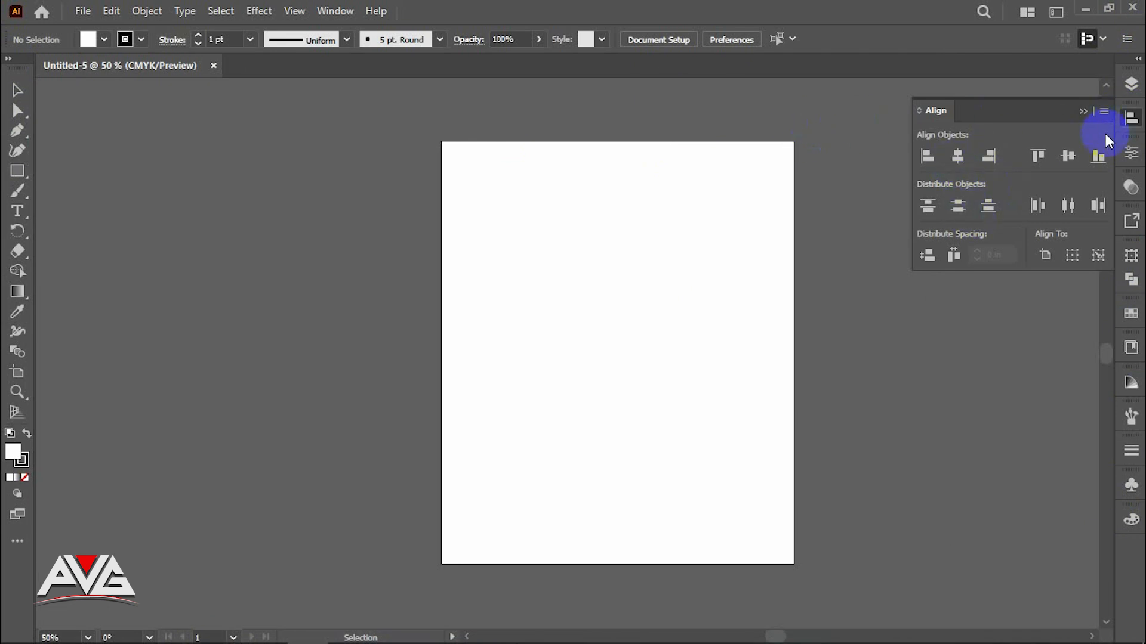
pyautogui.click(1131, 118)
pyautogui.click(1131, 152)
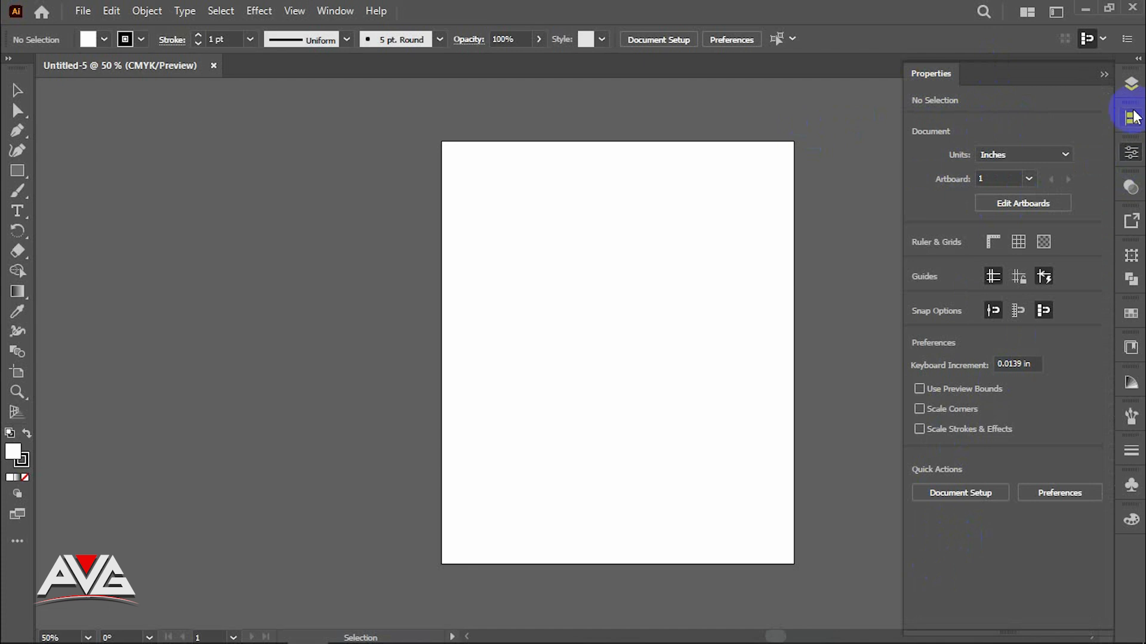
pyautogui.click(1131, 152)
# - View the Symbols, Stroke and Brushes panels in turn from the collapsed dock, leaving them all closed
pyautogui.click(1121, 489)
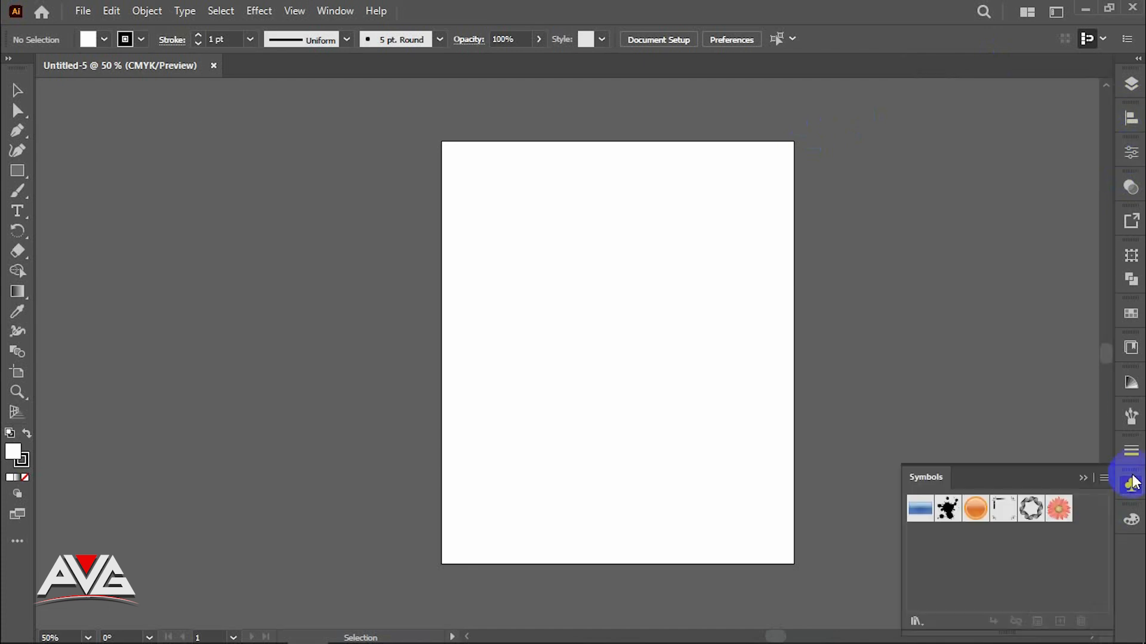
pyautogui.click(1134, 455)
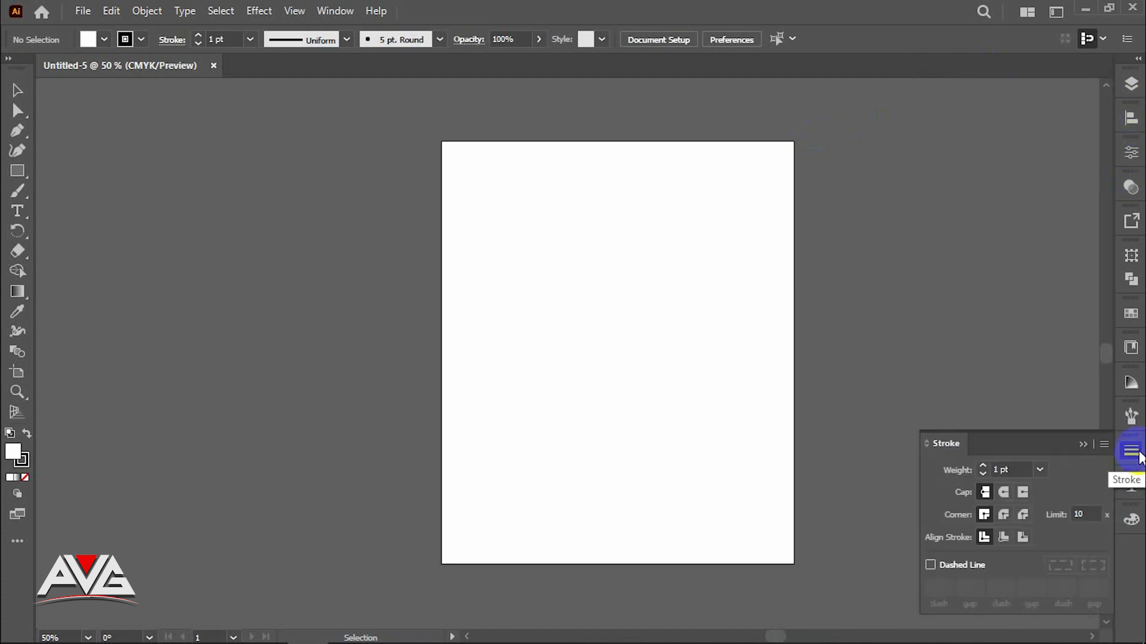
pyautogui.click(1134, 454)
pyautogui.click(1132, 416)
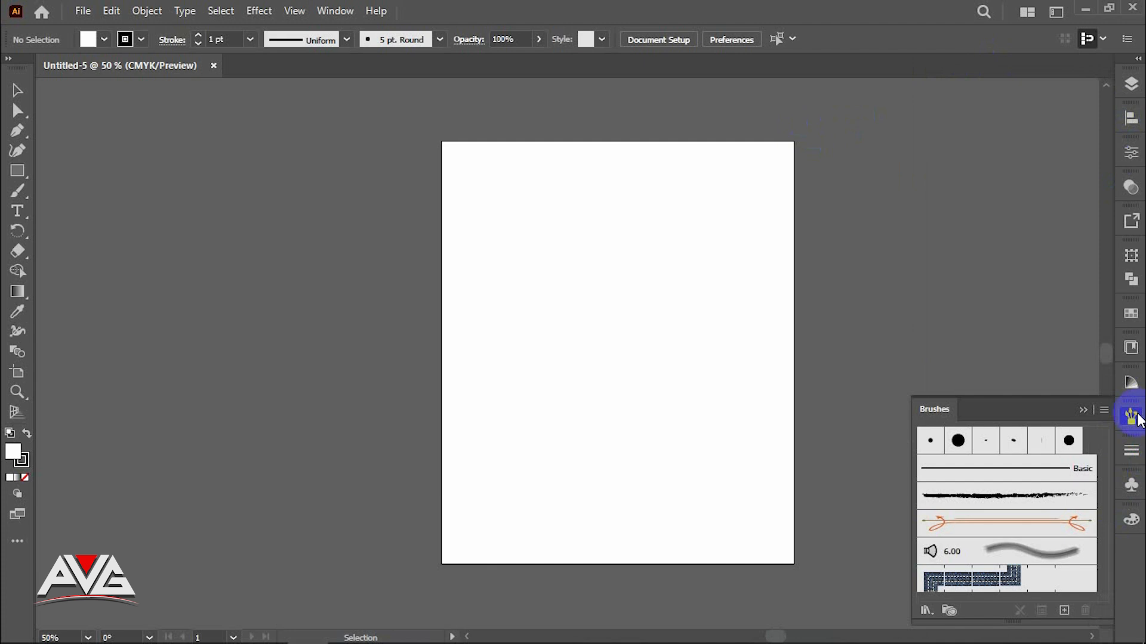
pyautogui.click(1132, 416)
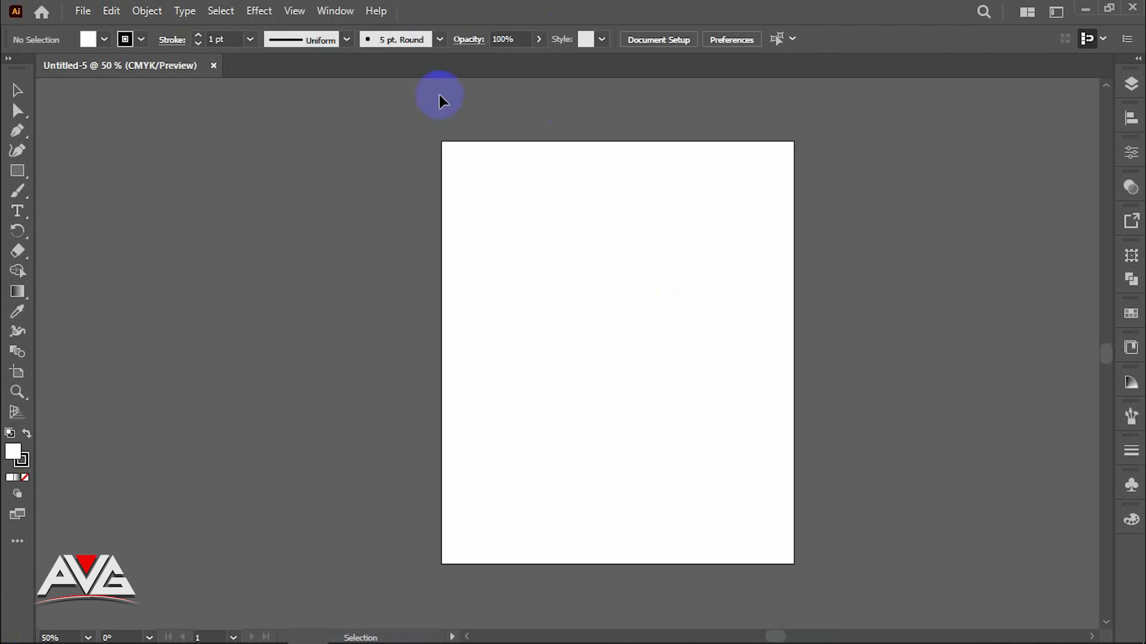
# - Close the open document and create a new one from the A4 print preset
pyautogui.click(213, 66)
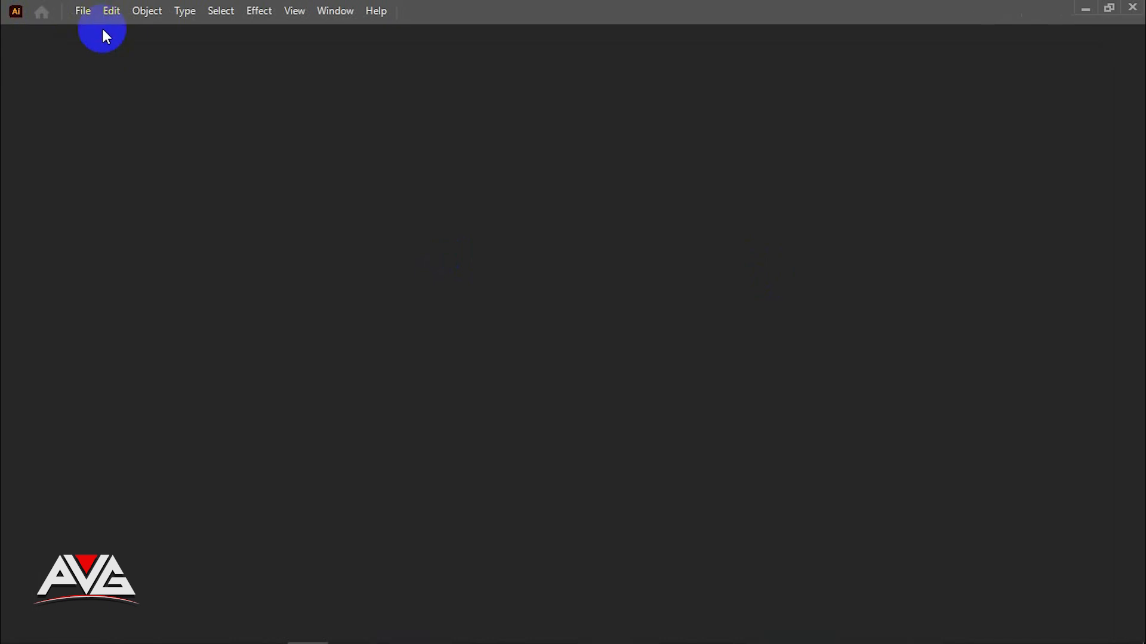
pyautogui.click(85, 13)
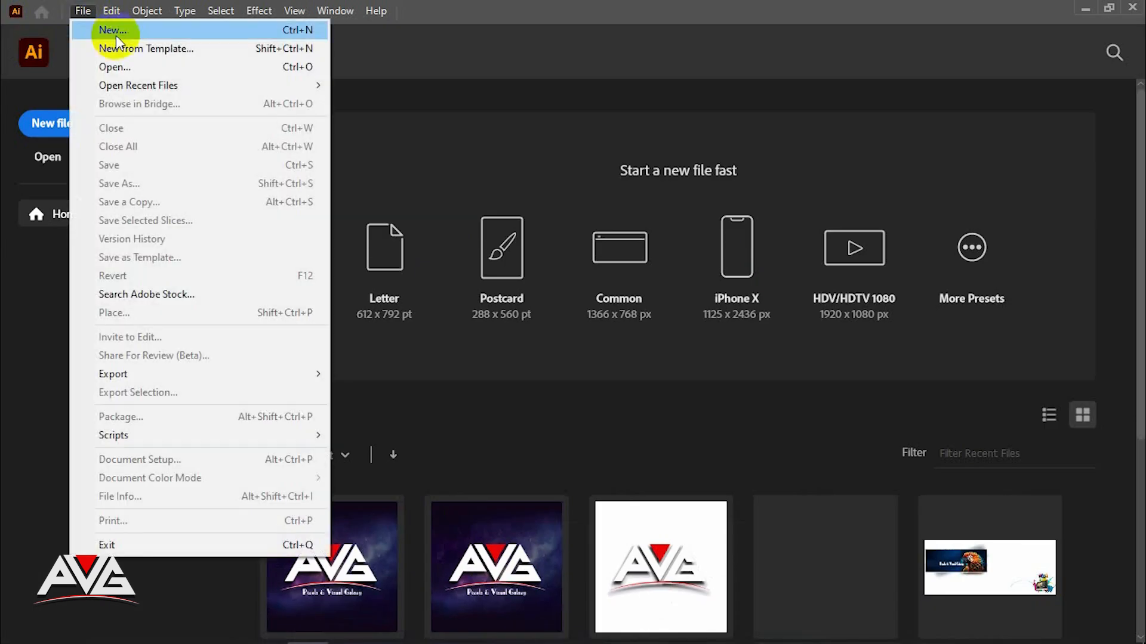
pyautogui.click(116, 33)
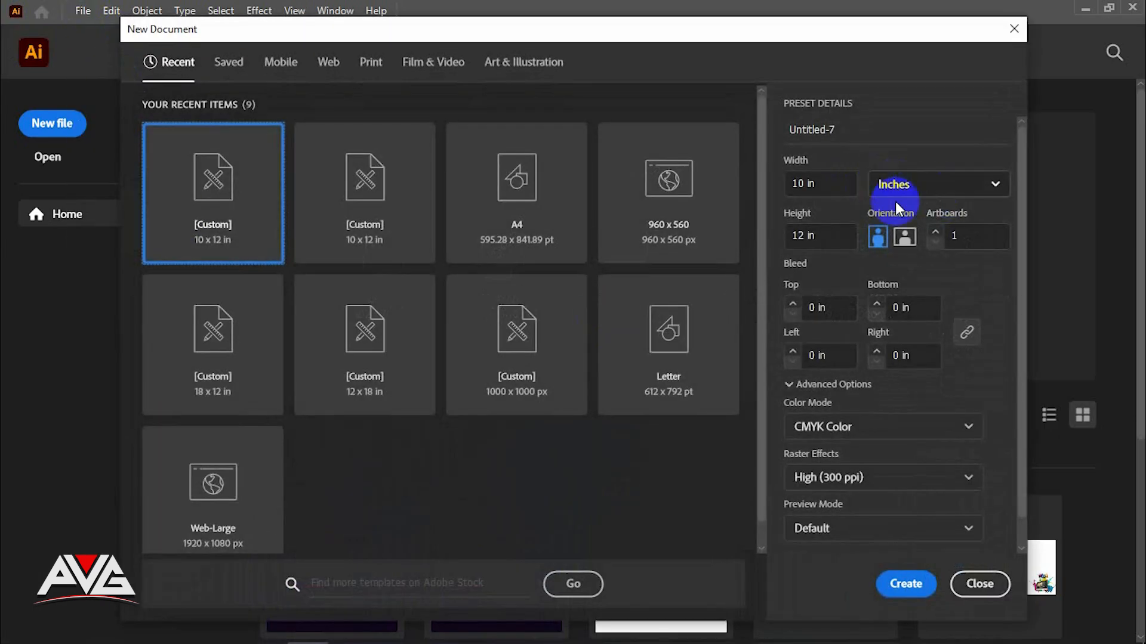
pyautogui.scroll(-1, 864, 411)
pyautogui.scroll(1, 862, 417)
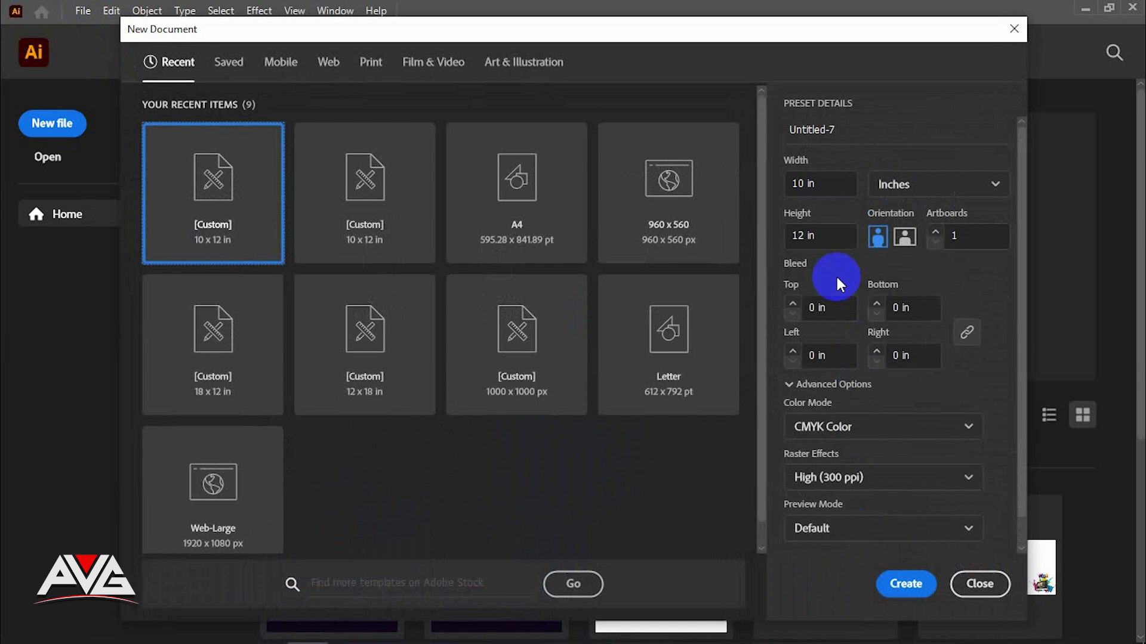
pyautogui.click(369, 64)
pyautogui.click(376, 206)
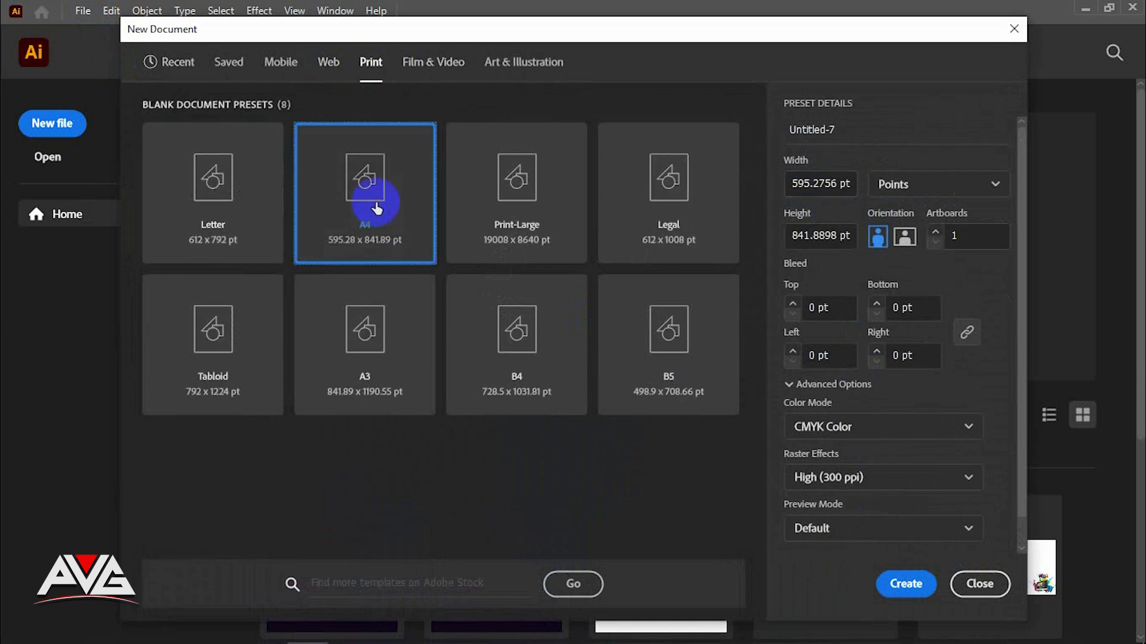
pyautogui.click(907, 584)
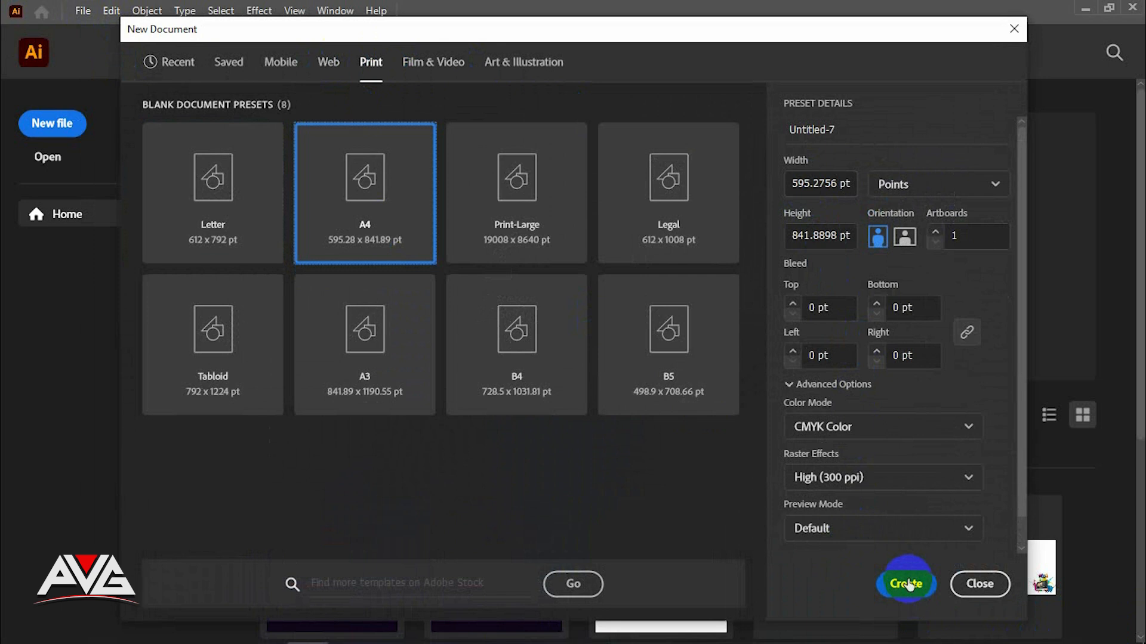
pyautogui.click(907, 583)
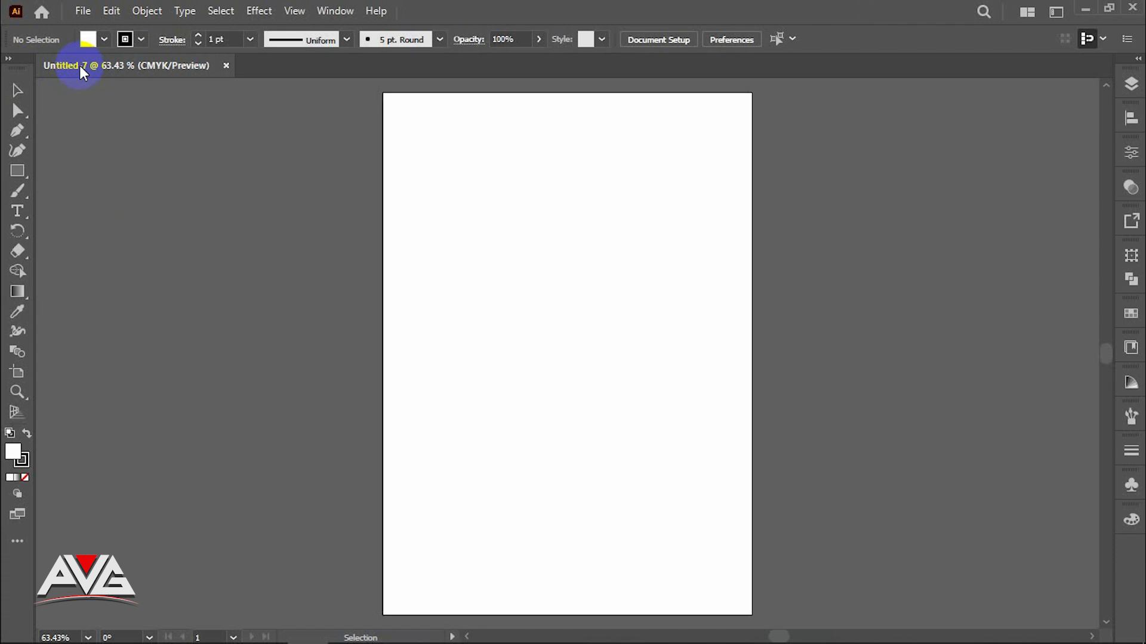
pyautogui.click(90, 11)
pyautogui.click(109, 28)
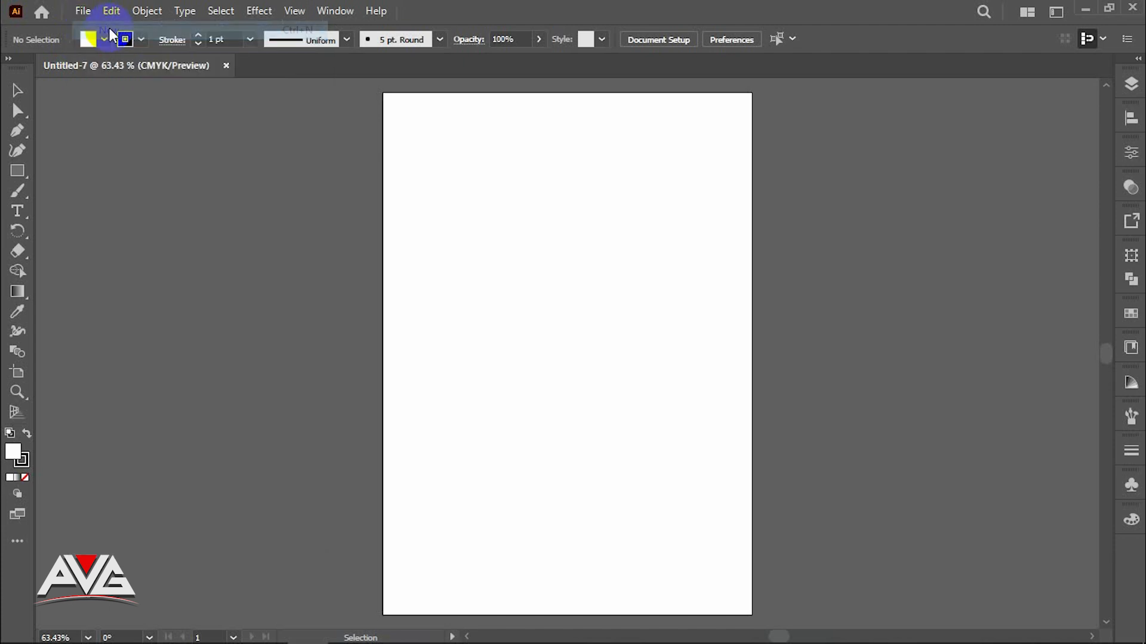
pyautogui.click(1014, 31)
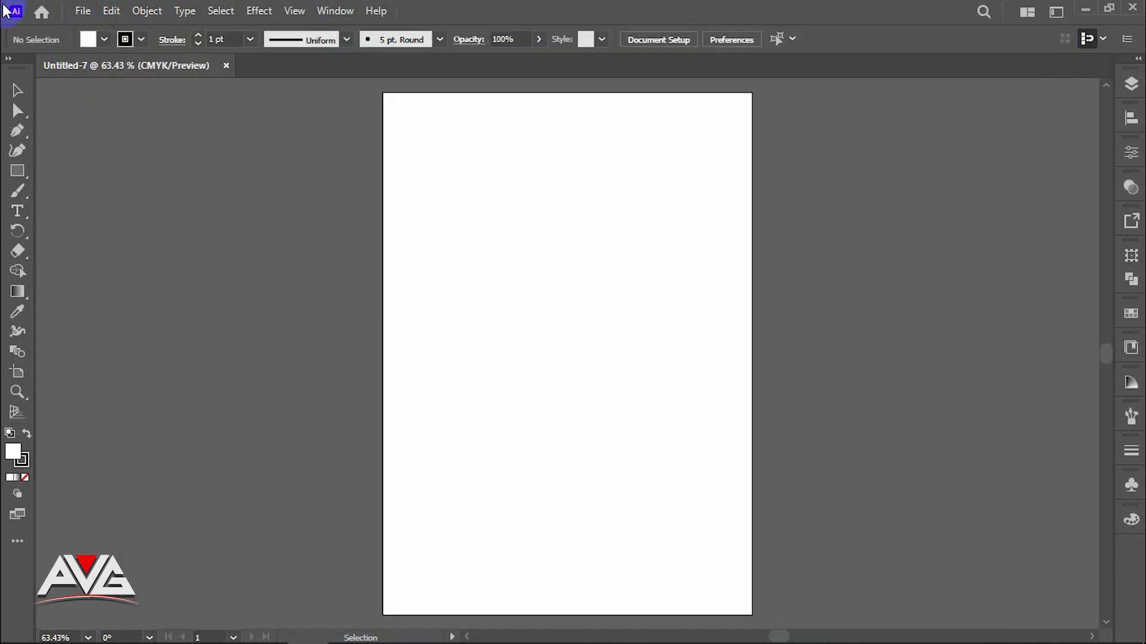
# - Start saving the document as a new file and choose the Downloads folder as its location
pyautogui.click(83, 11)
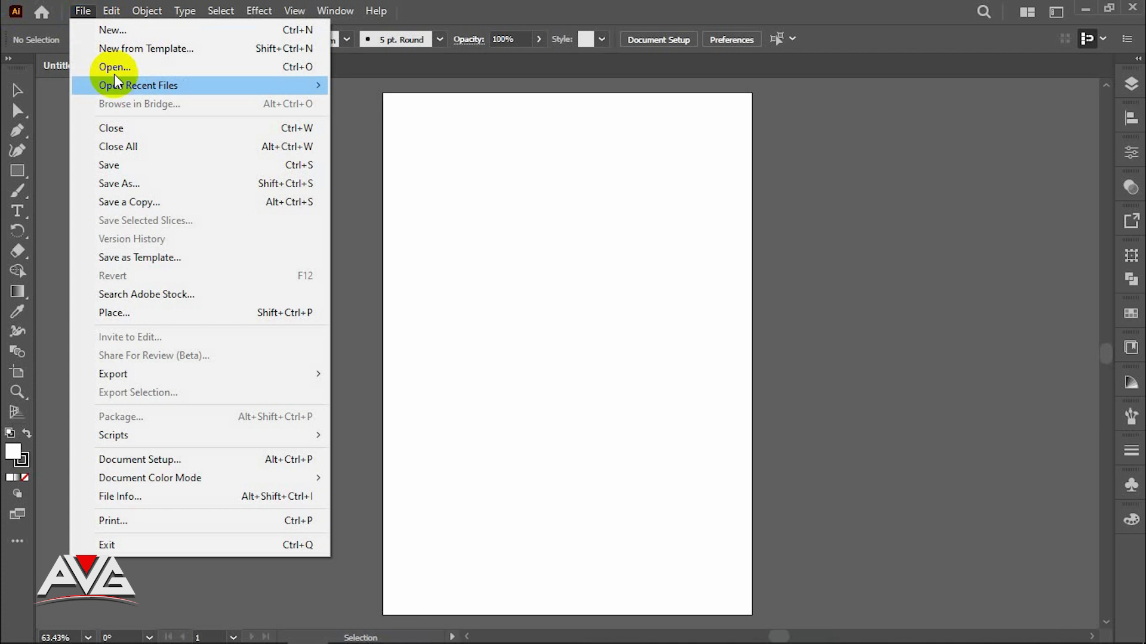
pyautogui.click(145, 183)
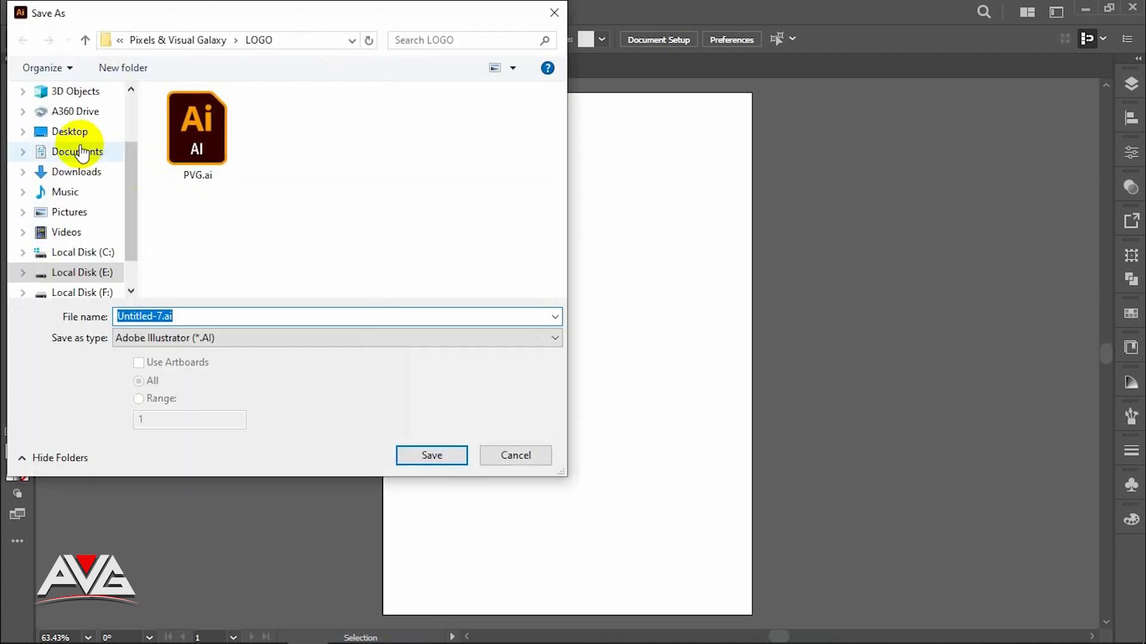
pyautogui.scroll(2, 82, 154)
pyautogui.click(82, 222)
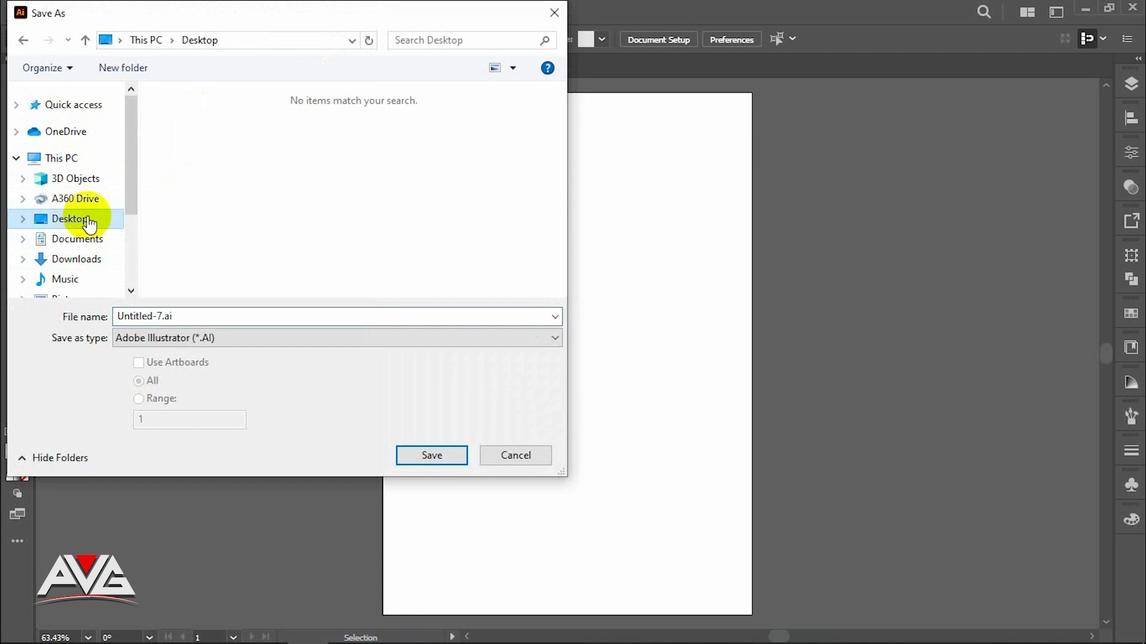
pyautogui.click(68, 260)
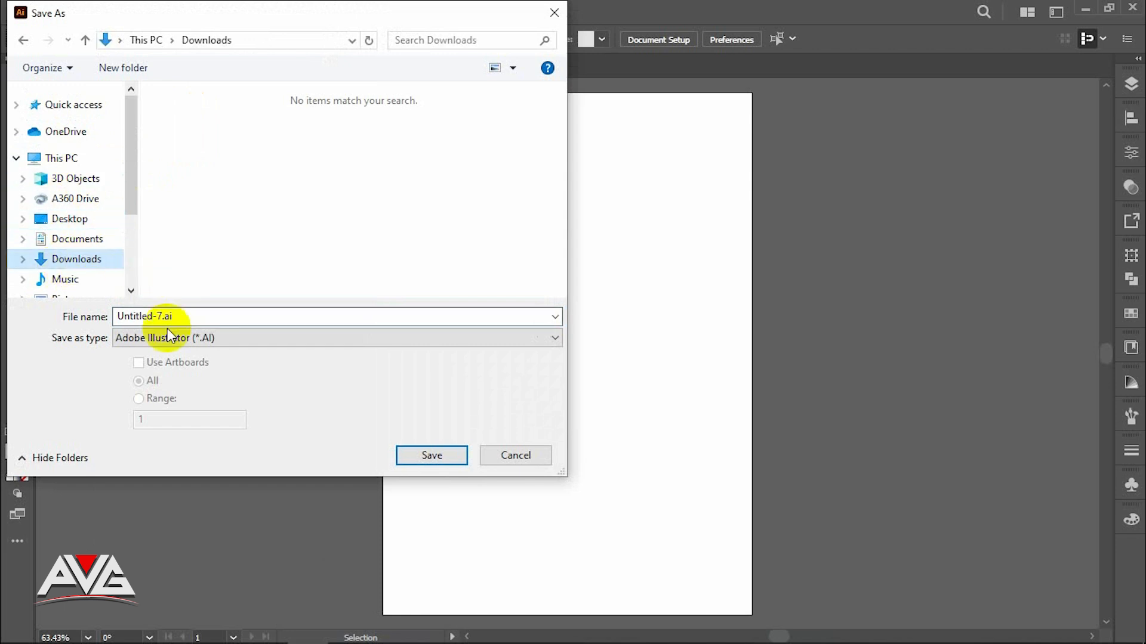
# - Name the file "3rd class" and save it in Illustrator format with the default Illustrator 2020 options
pyautogui.doubleClick(197, 315)
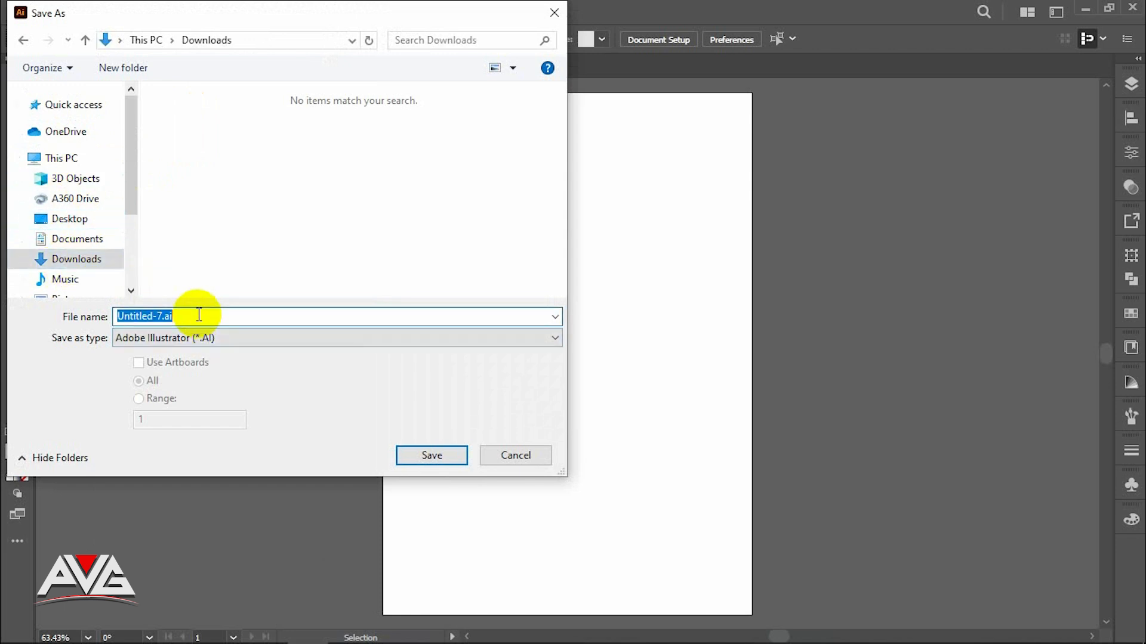
pyautogui.write('su')
pyautogui.press('BackSpace')
pyautogui.press('BackSpace')
pyautogui.write('3rd class')
pyautogui.press('Return')
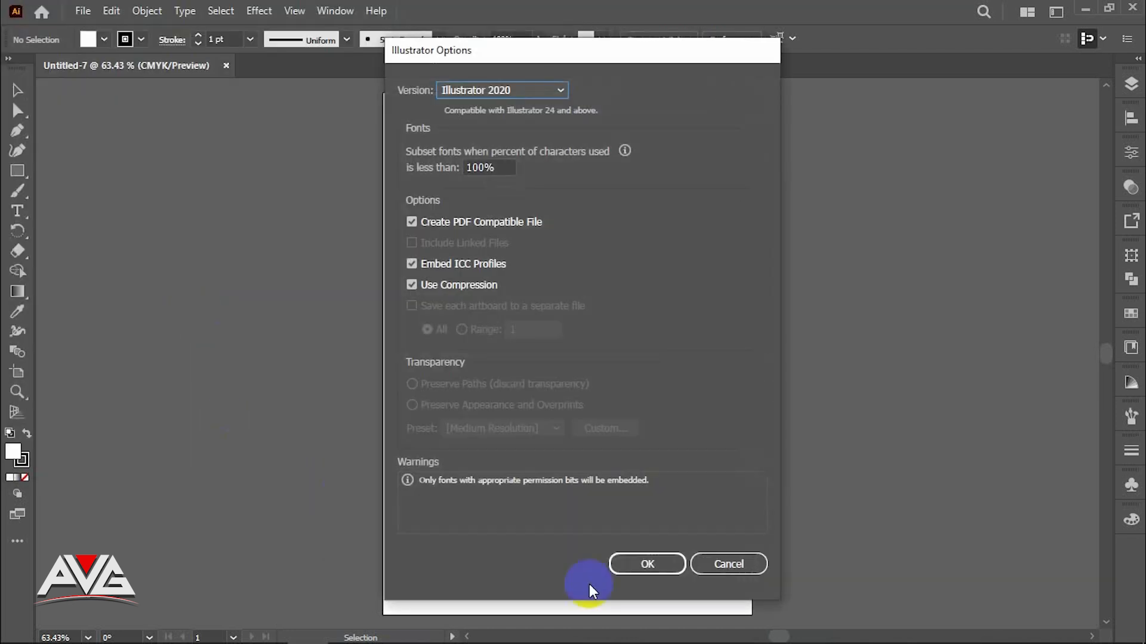
pyautogui.click(624, 566)
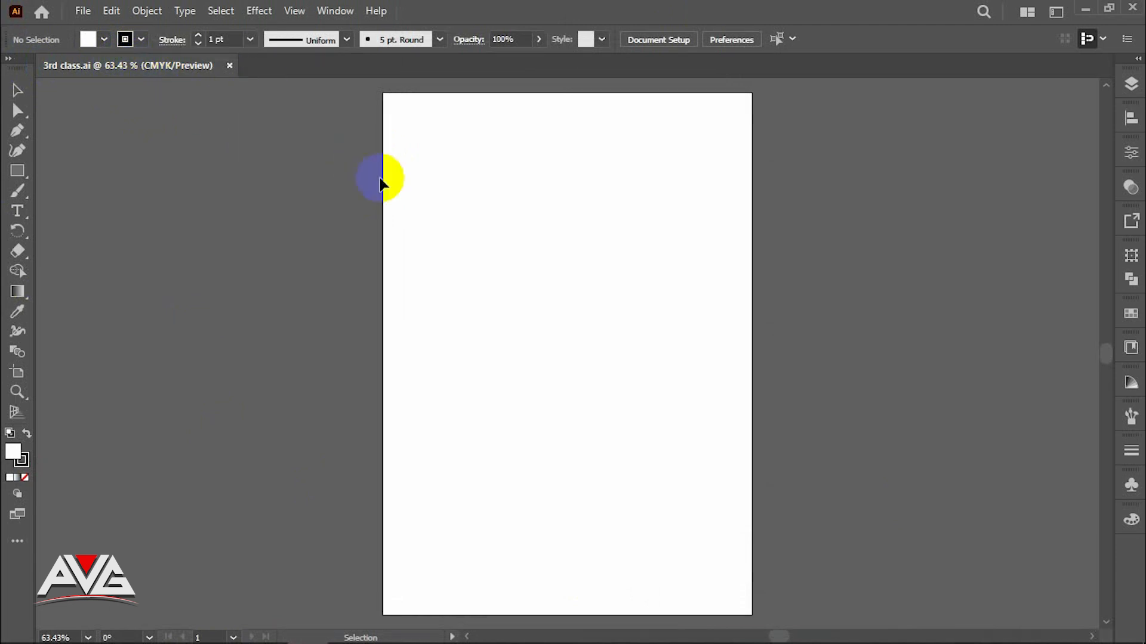
# - Zoom in and out on the artboard several times to examine the zoom percentage in the document title
pyautogui.scroll(3, 501, 227)
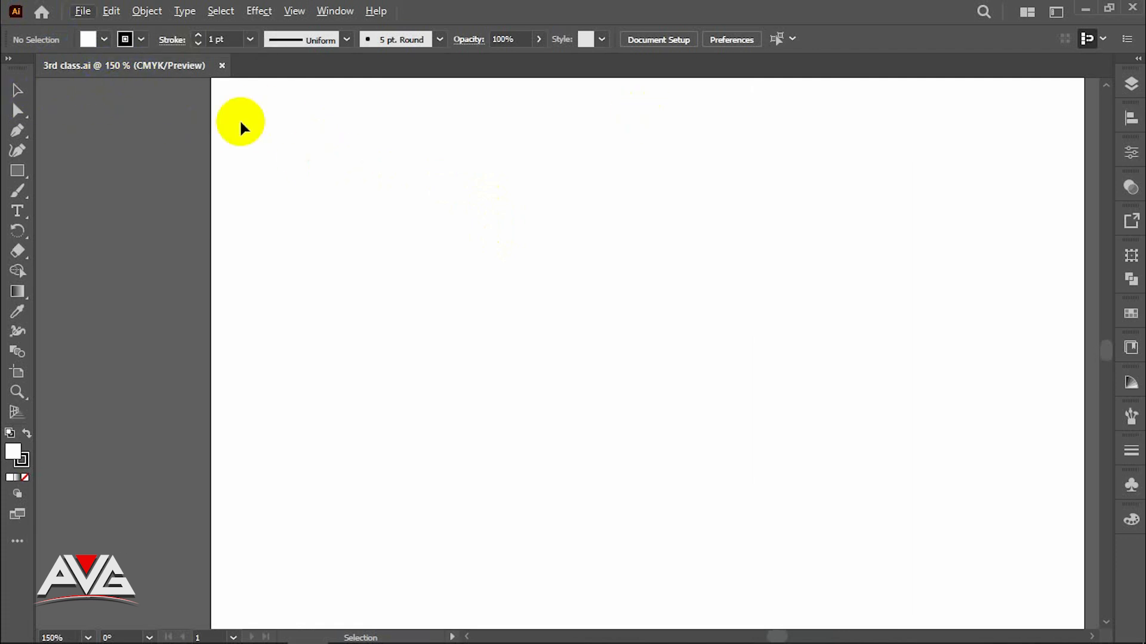
pyautogui.scroll(-5, 425, 152)
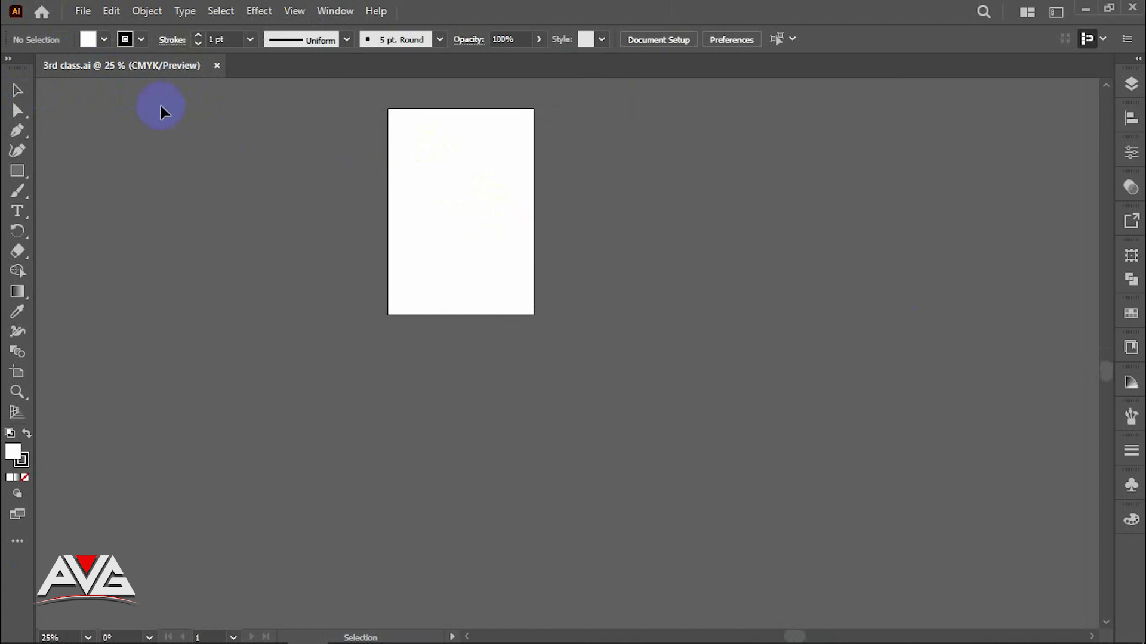
pyautogui.scroll(7, 432, 129)
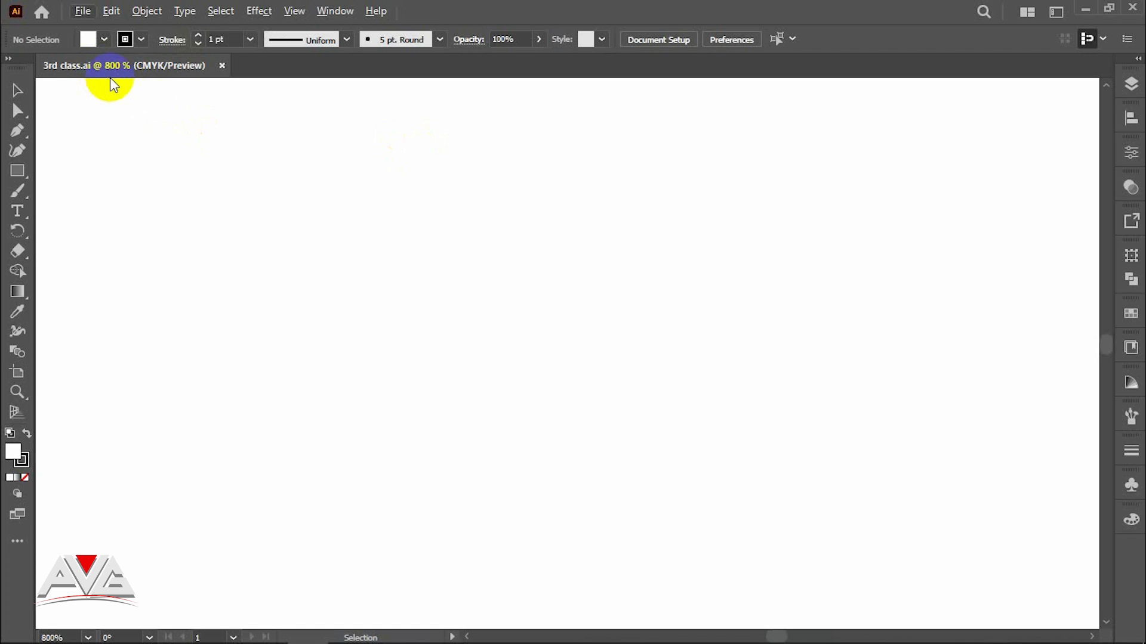
pyautogui.scroll(-10, 469, 249)
pyautogui.scroll(6, 463, 321)
pyautogui.scroll(-5, 493, 304)
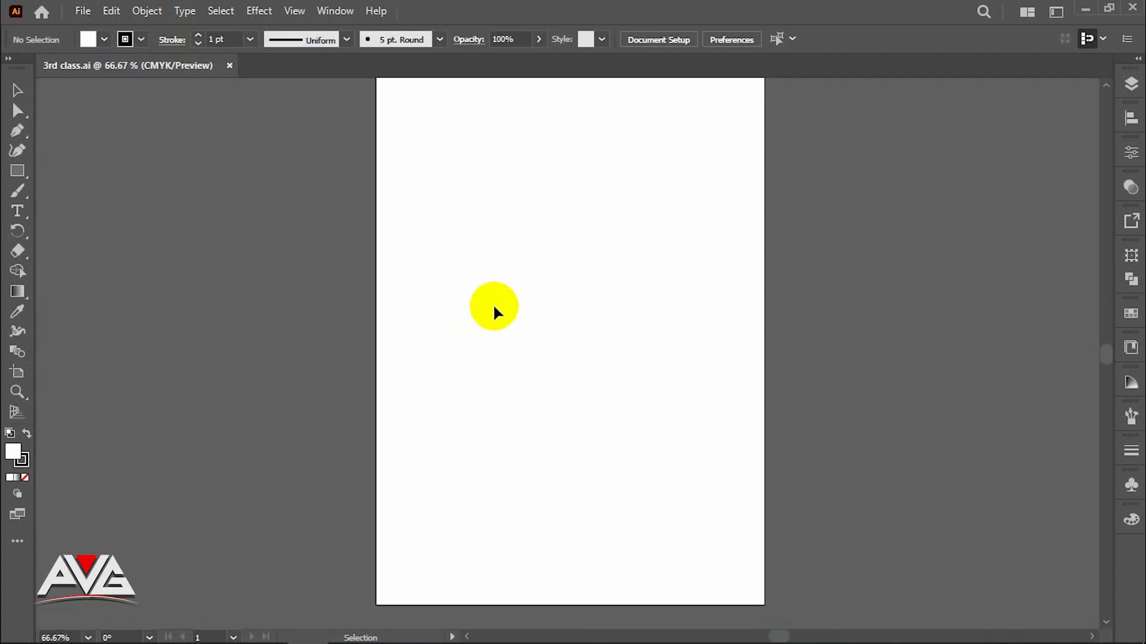
pyautogui.scroll(6, 492, 303)
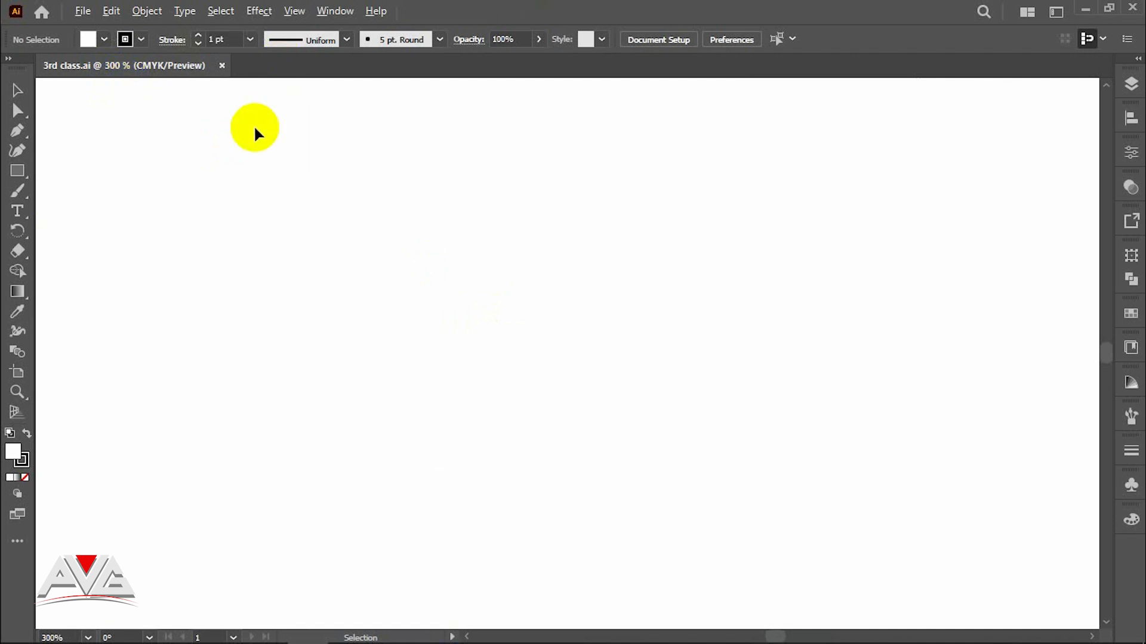
pyautogui.scroll(-5, 255, 129)
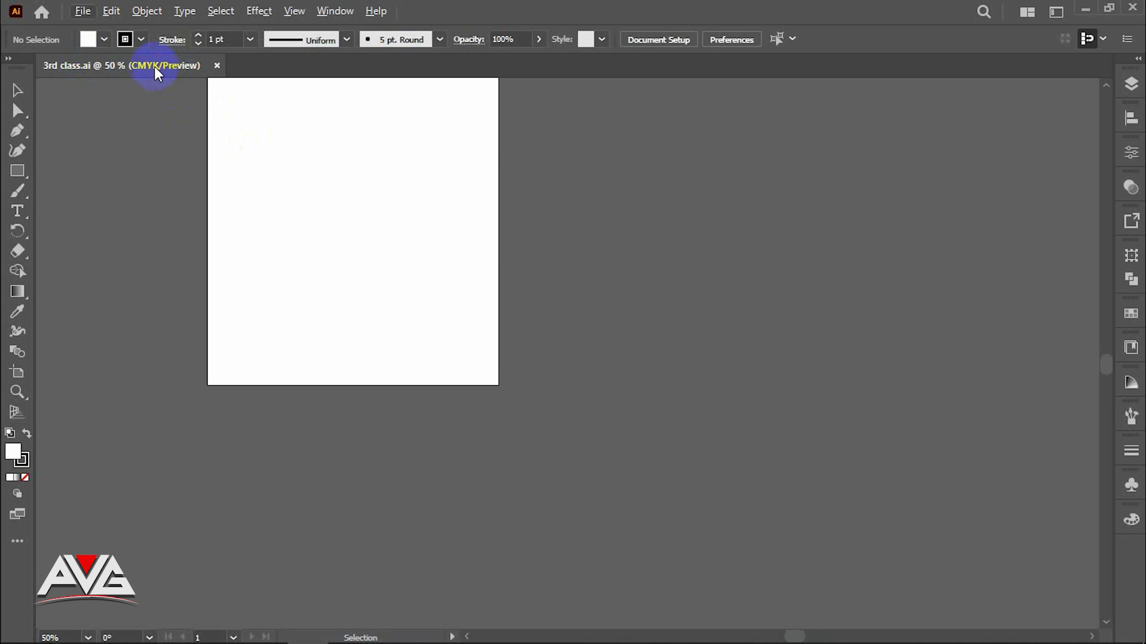
# - Start a new document measured in inches, with a width of 10 in and a height of 12 in
pyautogui.click(83, 11)
pyautogui.click(104, 31)
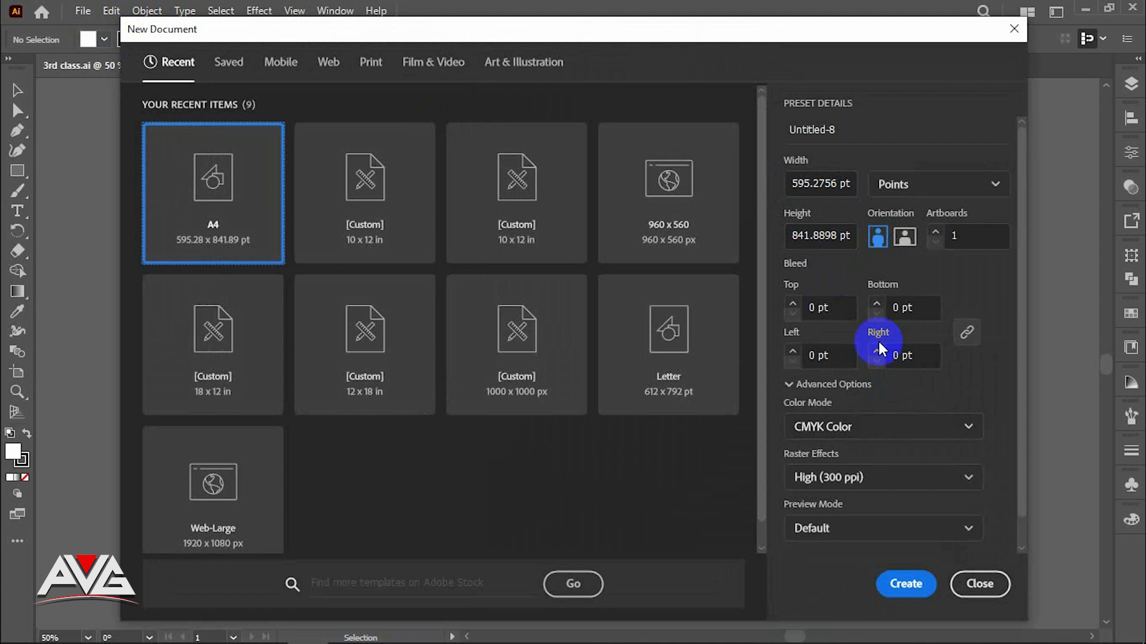
pyautogui.click(896, 184)
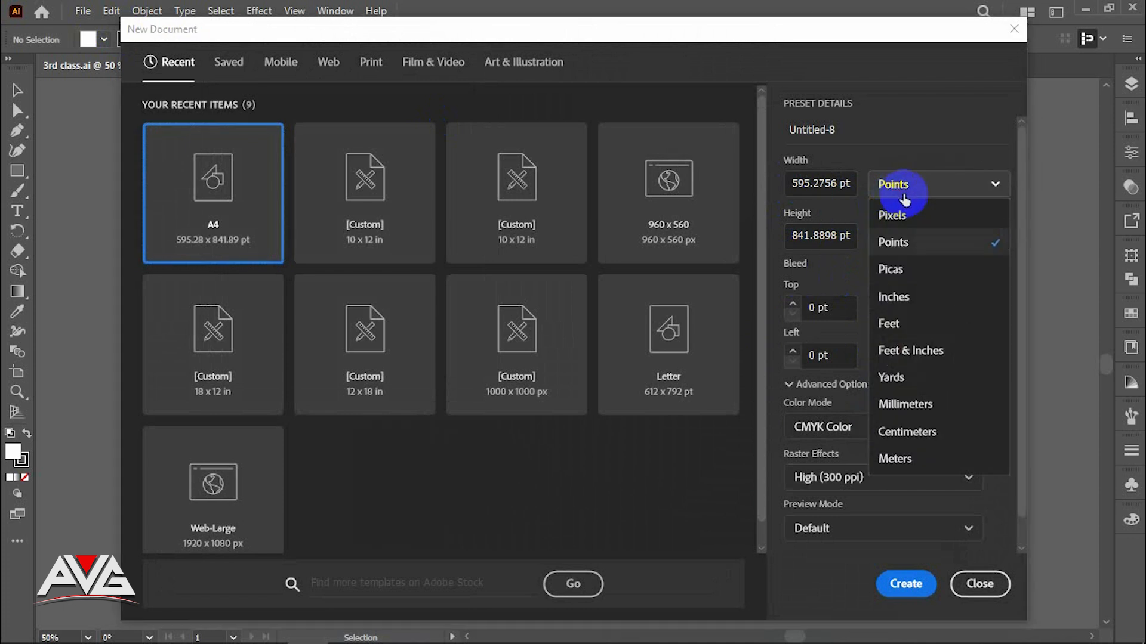
pyautogui.click(895, 296)
pyautogui.click(837, 185)
pyautogui.moveTo(836, 185); pyautogui.dragTo(761, 185)
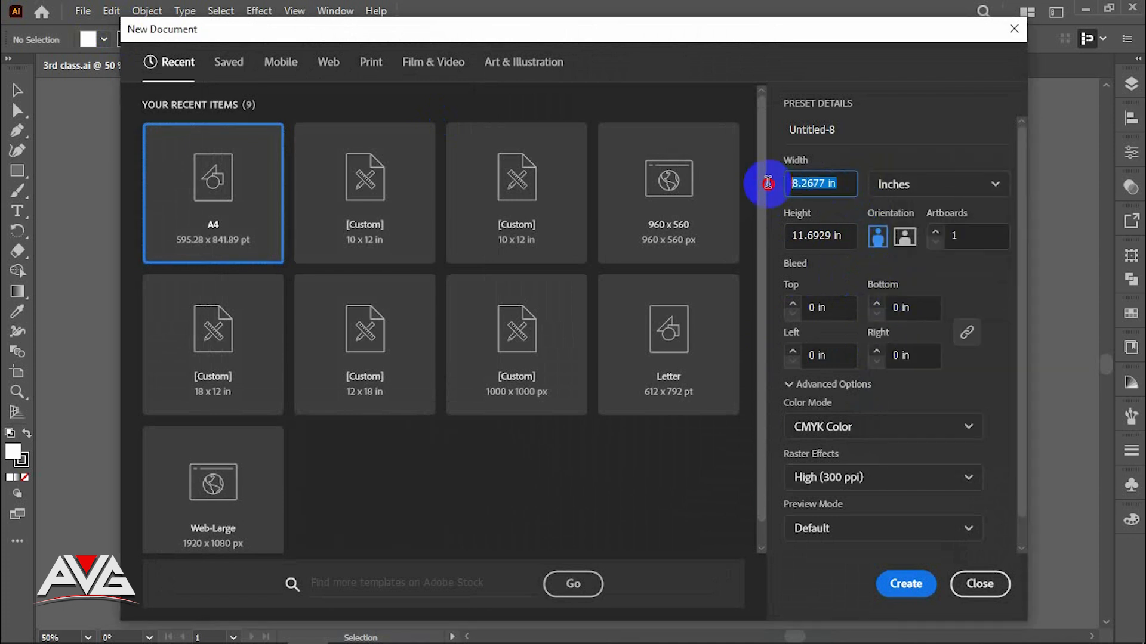
pyautogui.write('10')
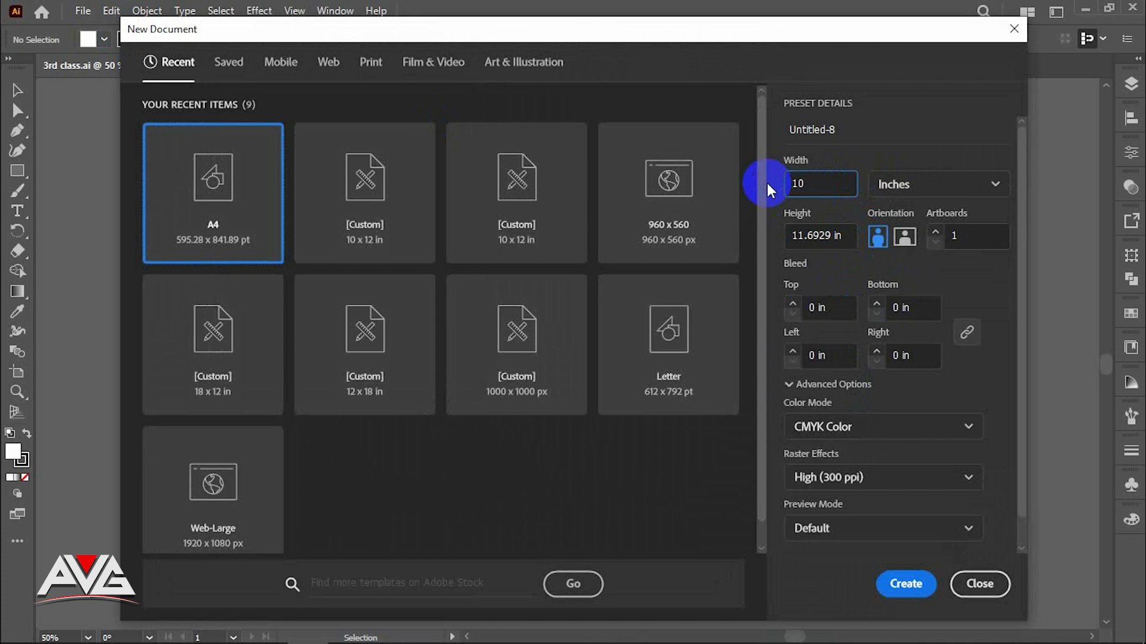
pyautogui.moveTo(847, 232); pyautogui.dragTo(719, 245)
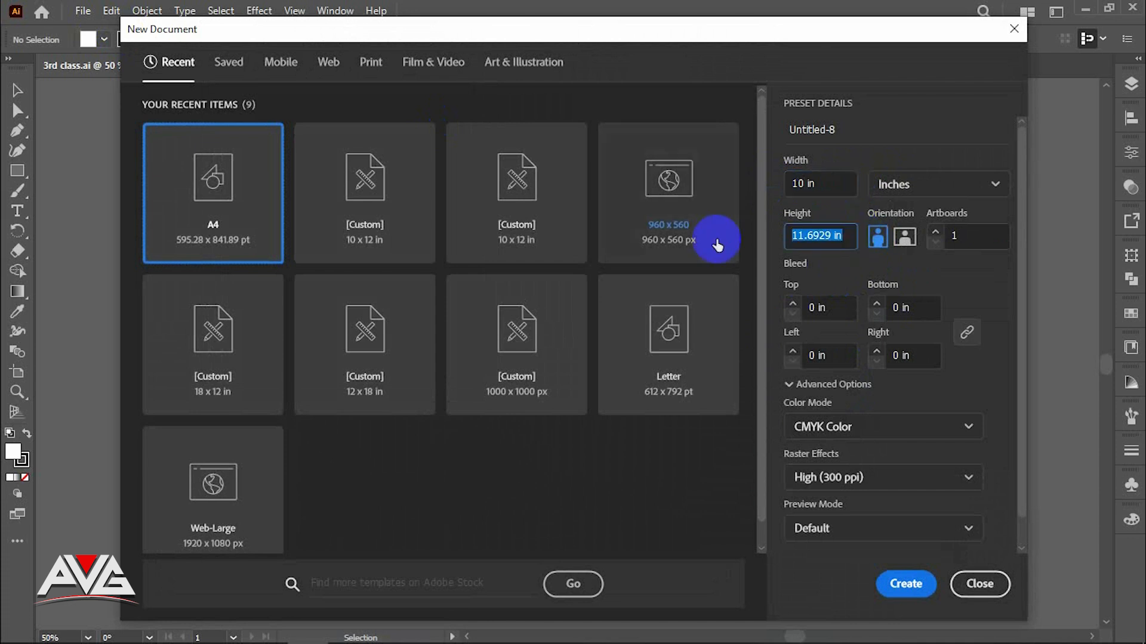
pyautogui.write('12')
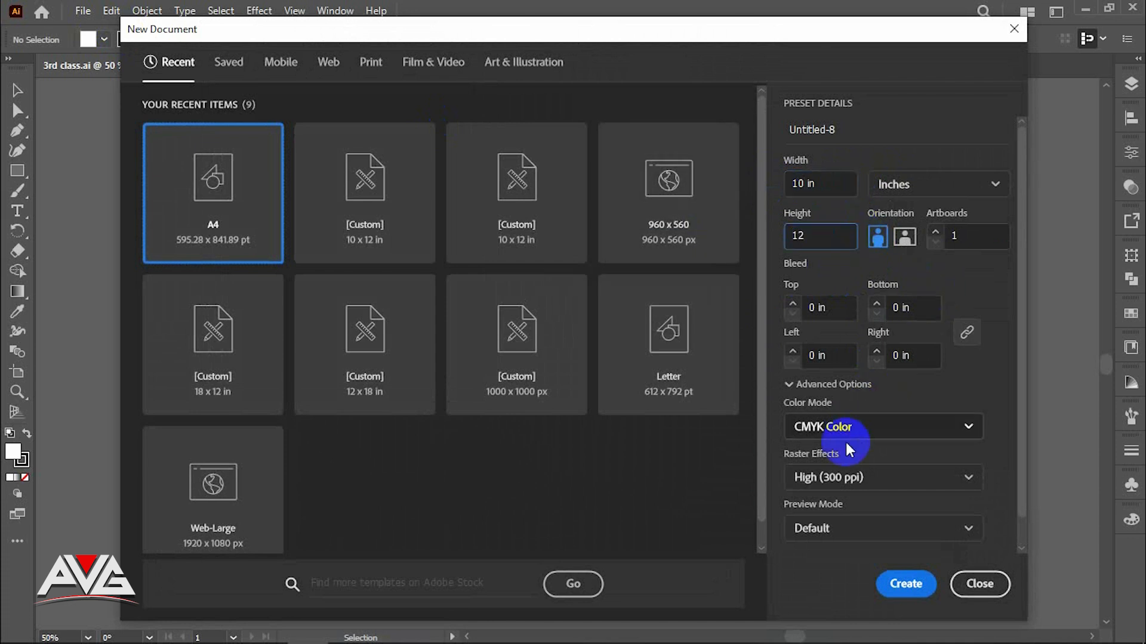
# - Create the new document in RGB Color mode and close the 3rd class.ai document
pyautogui.click(842, 425)
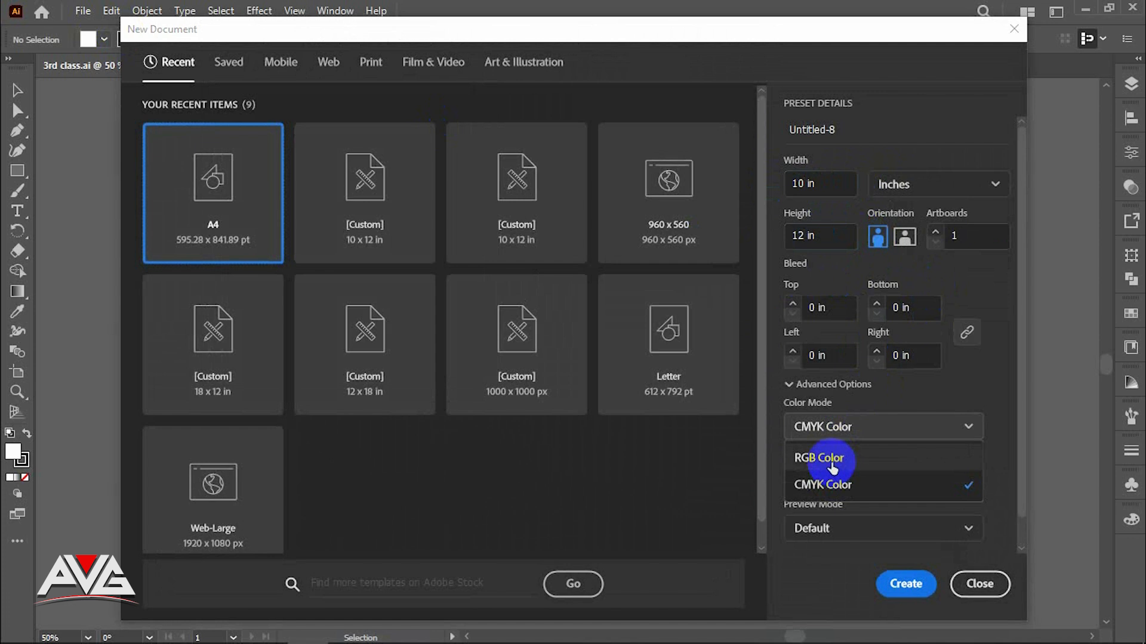
pyautogui.click(831, 462)
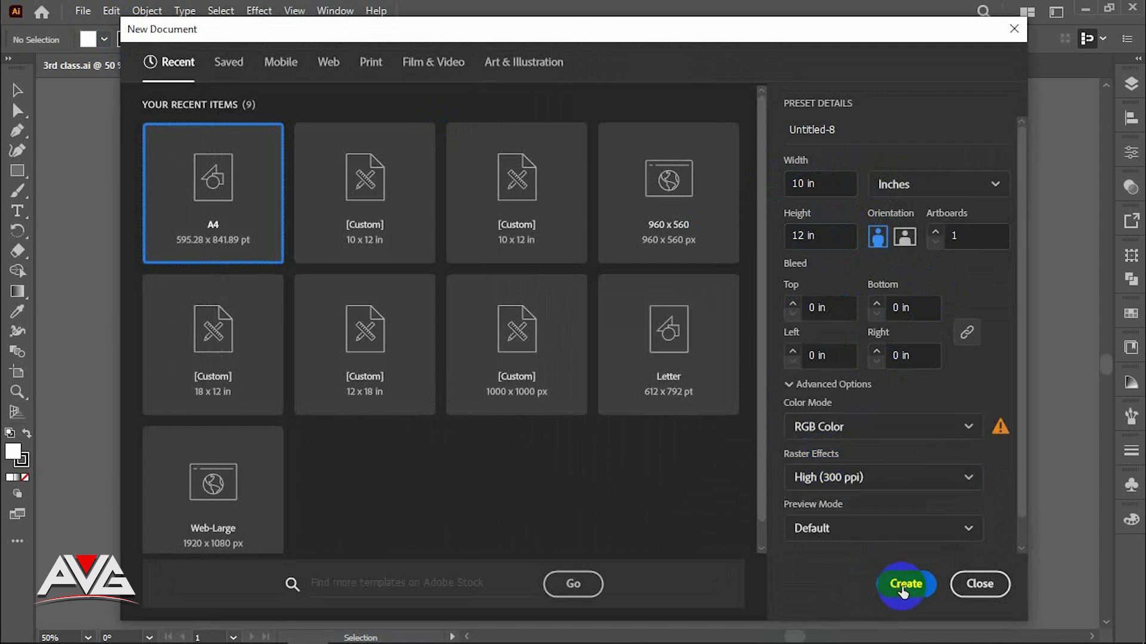
pyautogui.press('Return')
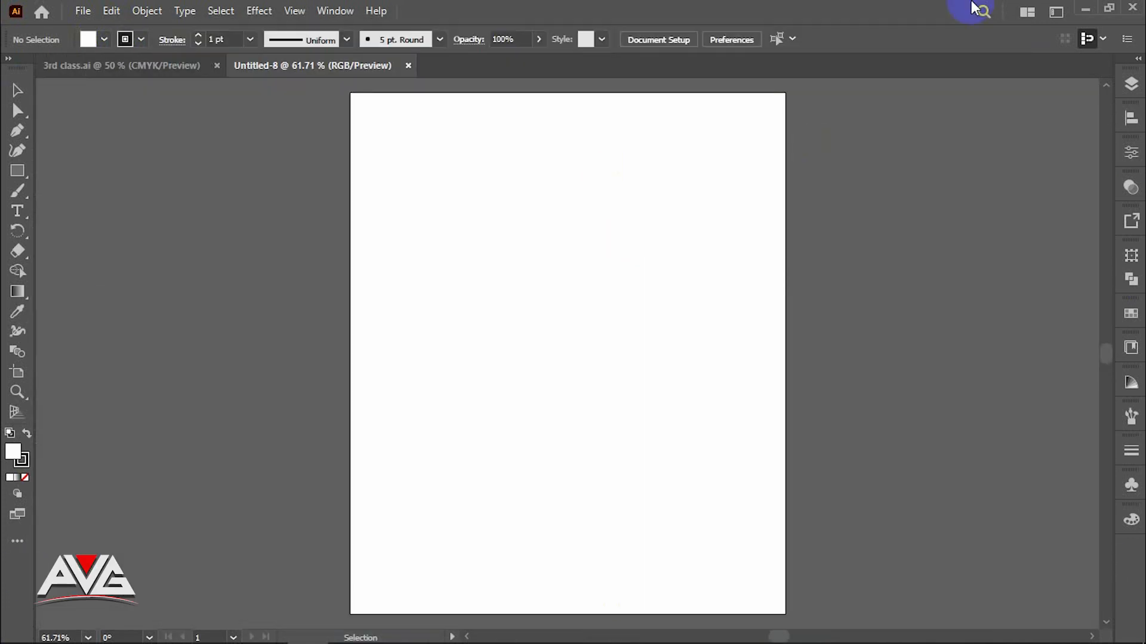
pyautogui.click(221, 67)
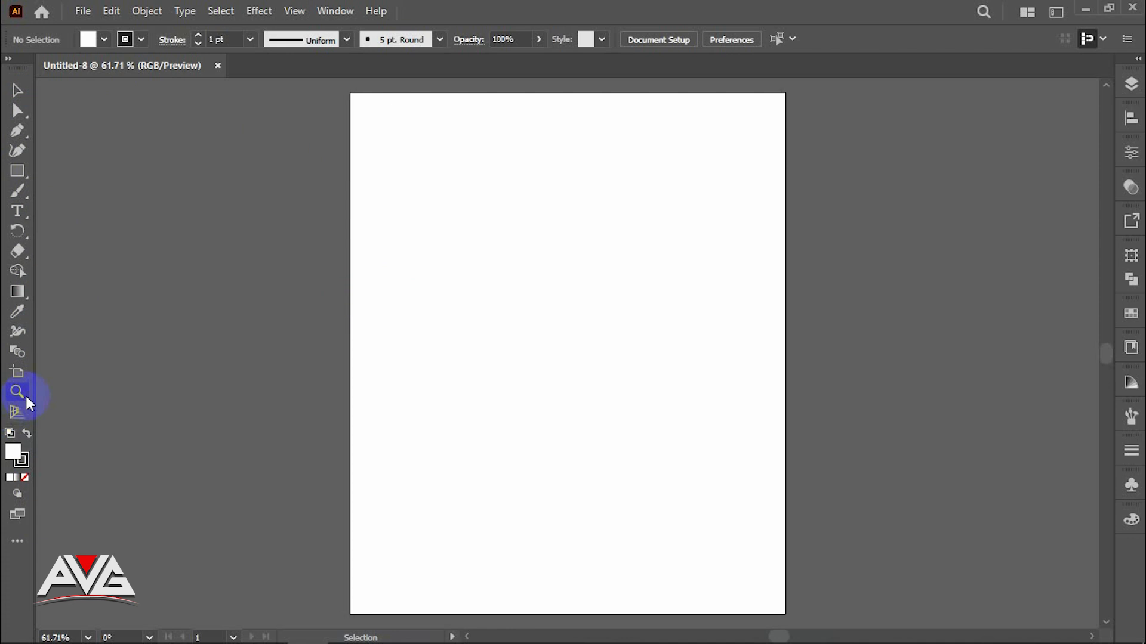
# - Examine the tools grouped with the Direct Selection, Pen and Rectangle tools
pyautogui.click(18, 111)
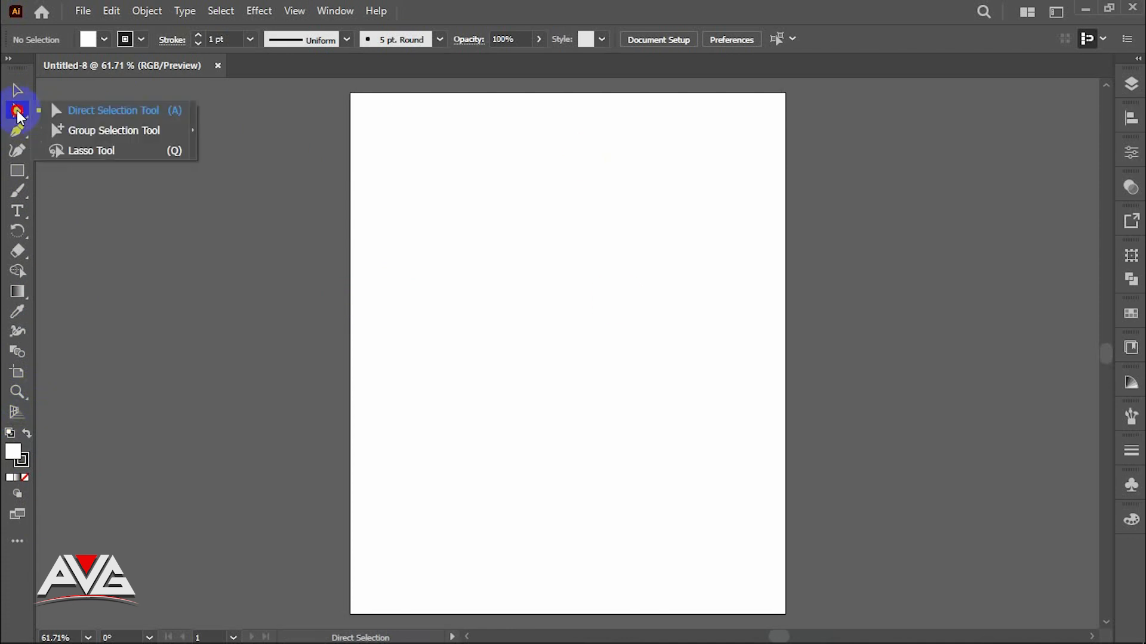
pyautogui.moveTo(18, 113)
pyautogui.mouseDown()
pyautogui.moveTo(179, 119)
pyautogui.moveTo(77, 122)
pyautogui.moveTo(129, 149)
pyautogui.moveTo(112, 128)
pyautogui.moveTo(16, 110)
pyautogui.moveTo(18, 134)
pyautogui.moveTo(55, 128)
pyautogui.moveTo(121, 158)
pyautogui.mouseUp()
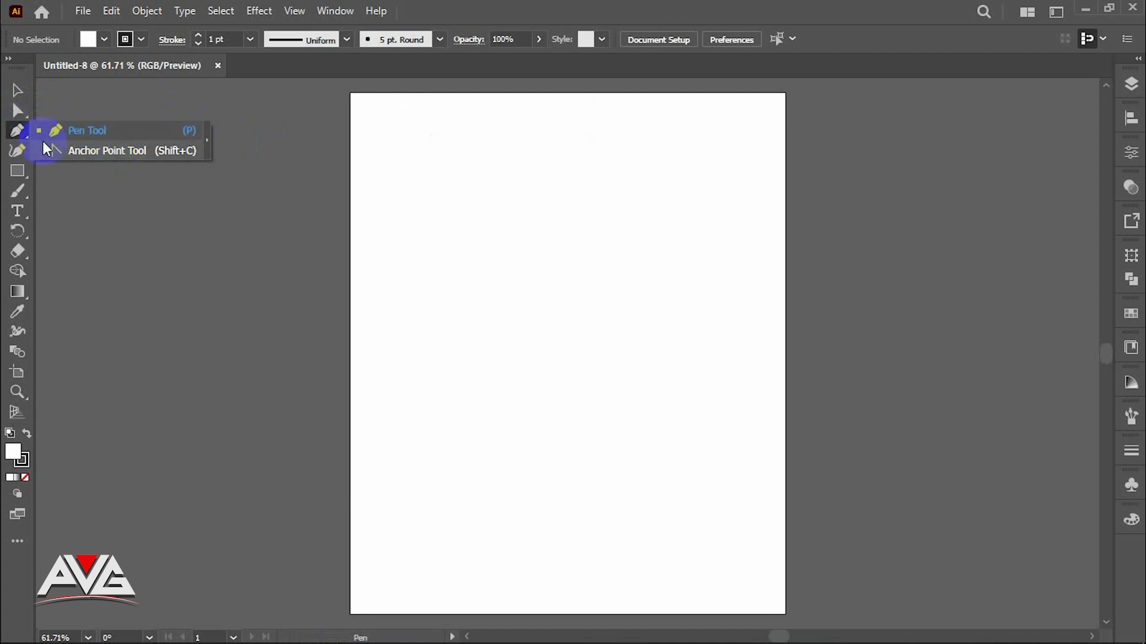
pyautogui.moveTo(46, 148); pyautogui.dragTo(18, 139)
pyautogui.click(18, 173)
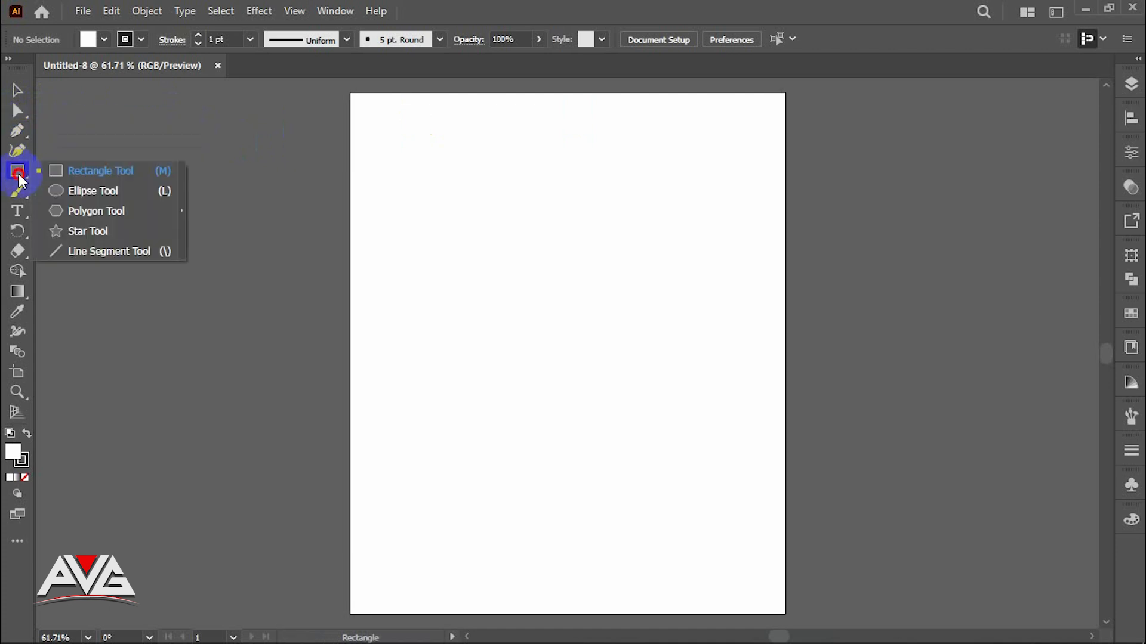
pyautogui.moveTo(20, 179)
pyautogui.mouseDown()
pyautogui.moveTo(139, 175)
pyautogui.moveTo(97, 190)
pyautogui.moveTo(119, 215)
pyautogui.moveTo(153, 120)
pyautogui.moveTo(63, 225)
pyautogui.moveTo(197, 256)
pyautogui.moveTo(106, 233)
pyautogui.moveTo(150, 199)
pyautogui.moveTo(18, 150)
pyautogui.moveTo(18, 178)
pyautogui.mouseUp()
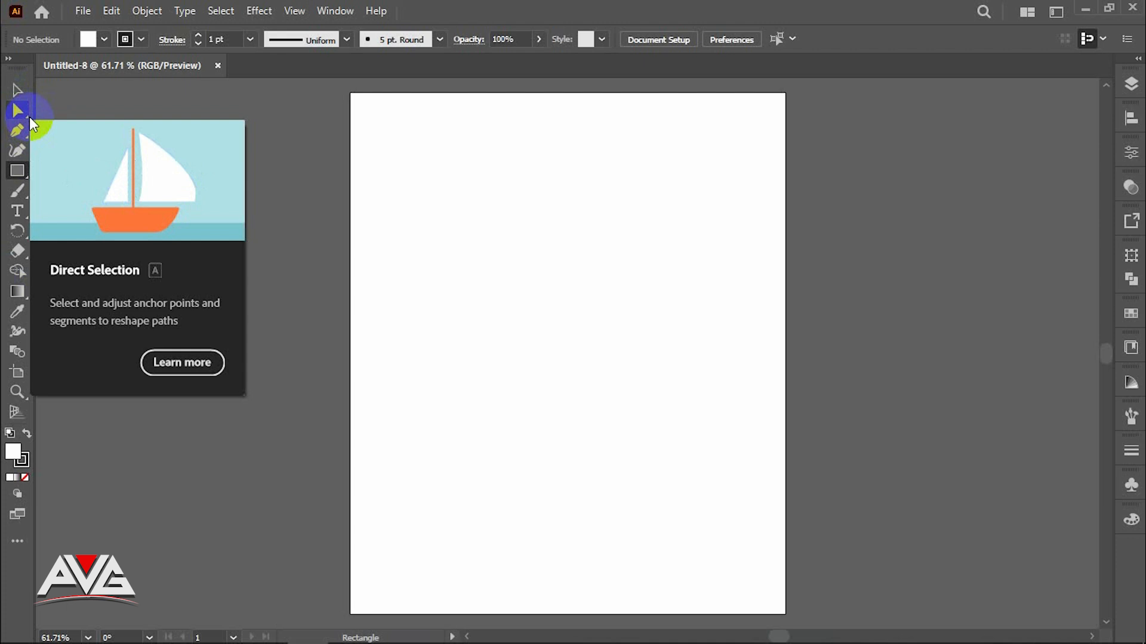
# - Create a rectangle with exact dimensions of 5 in wide and 8 in high on the artboard, leaving its proportions unconstrained
pyautogui.moveTo(17, 171); pyautogui.dragTo(83, 173)
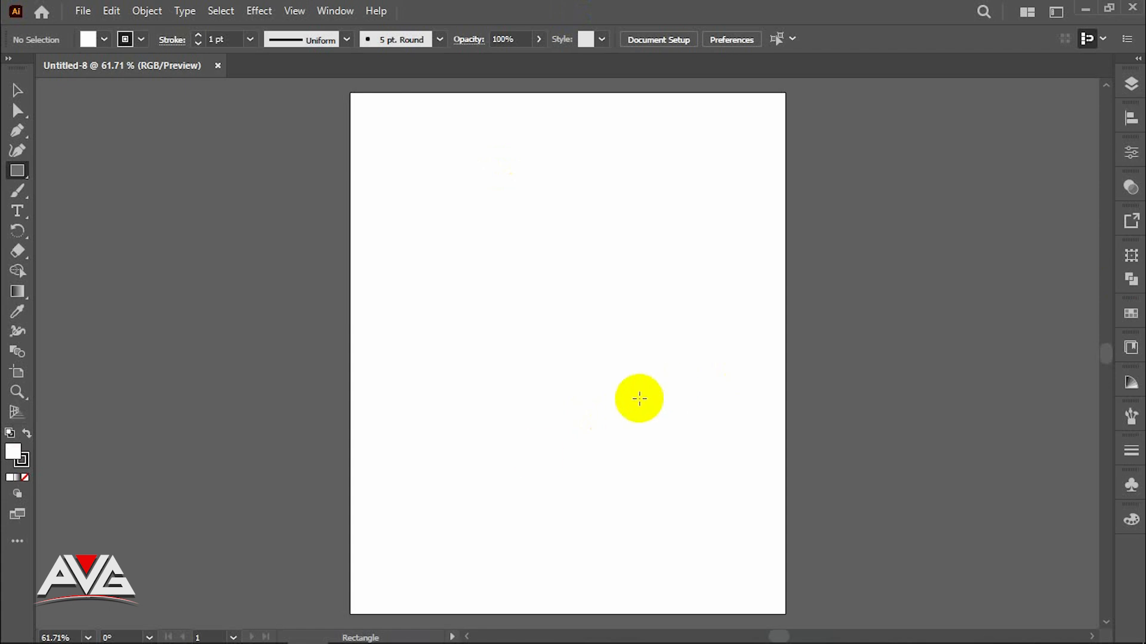
pyautogui.click(455, 216)
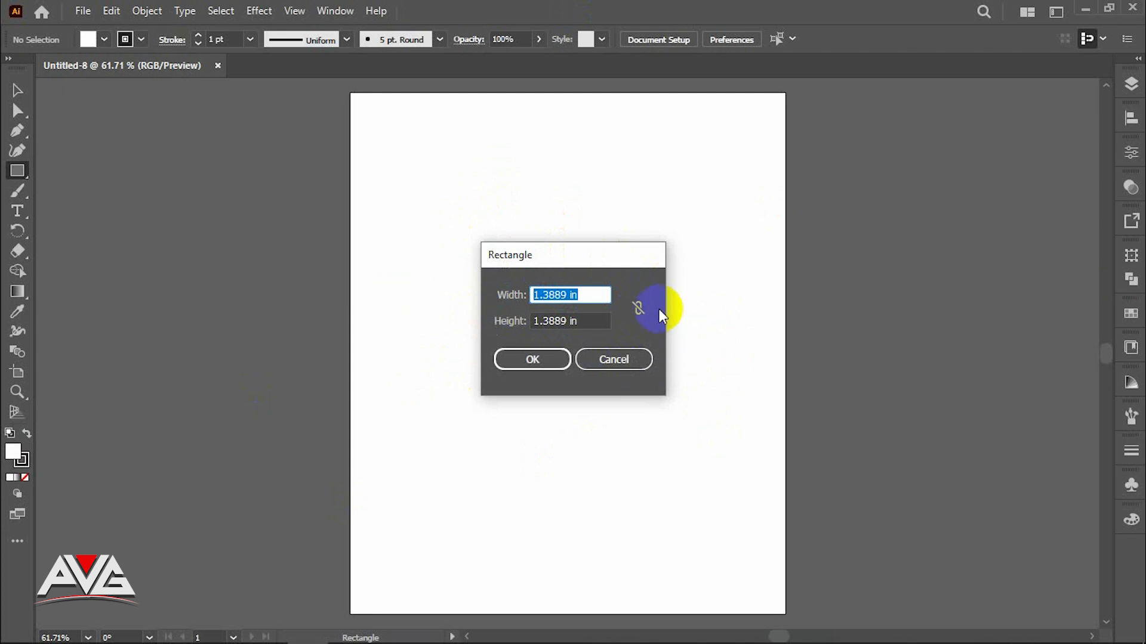
pyautogui.click(638, 308)
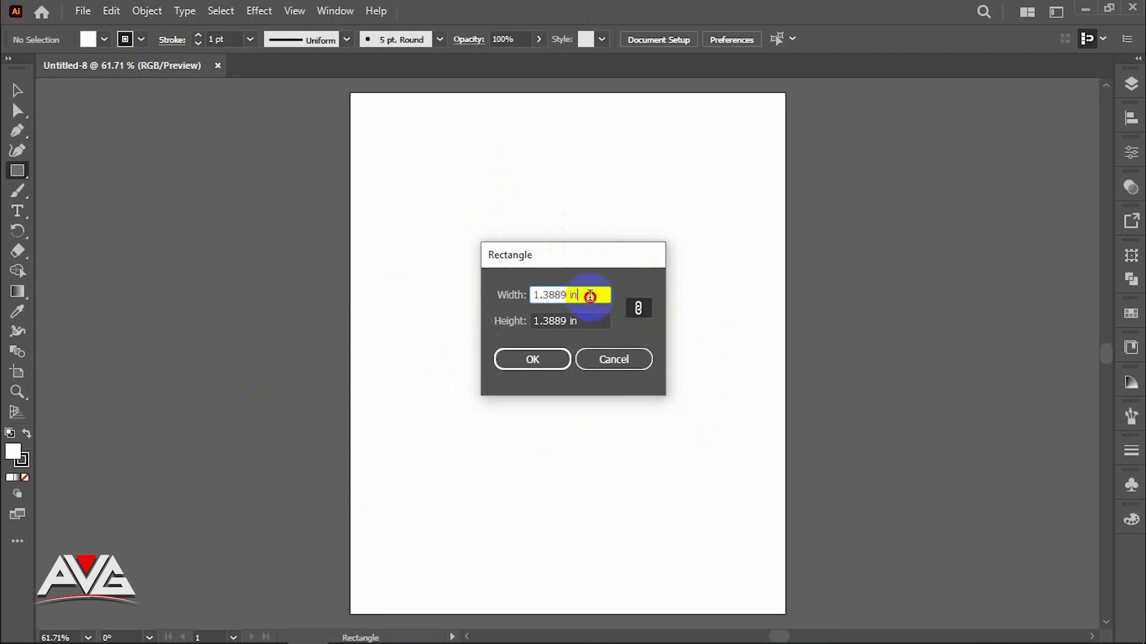
pyautogui.click(640, 313)
pyautogui.click(640, 309)
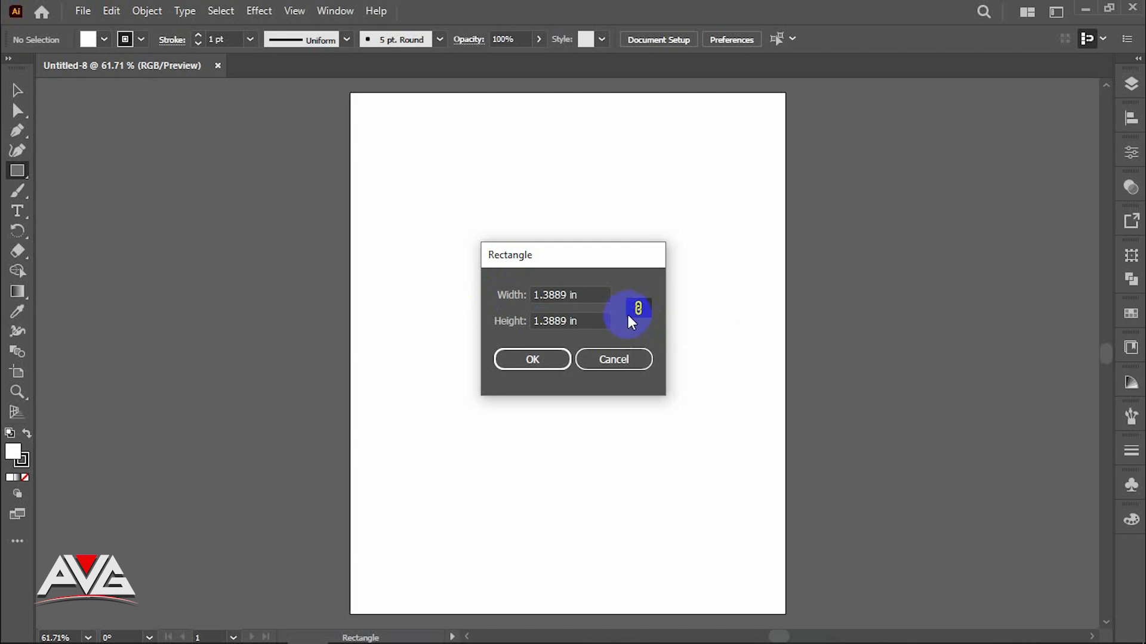
pyautogui.click(635, 314)
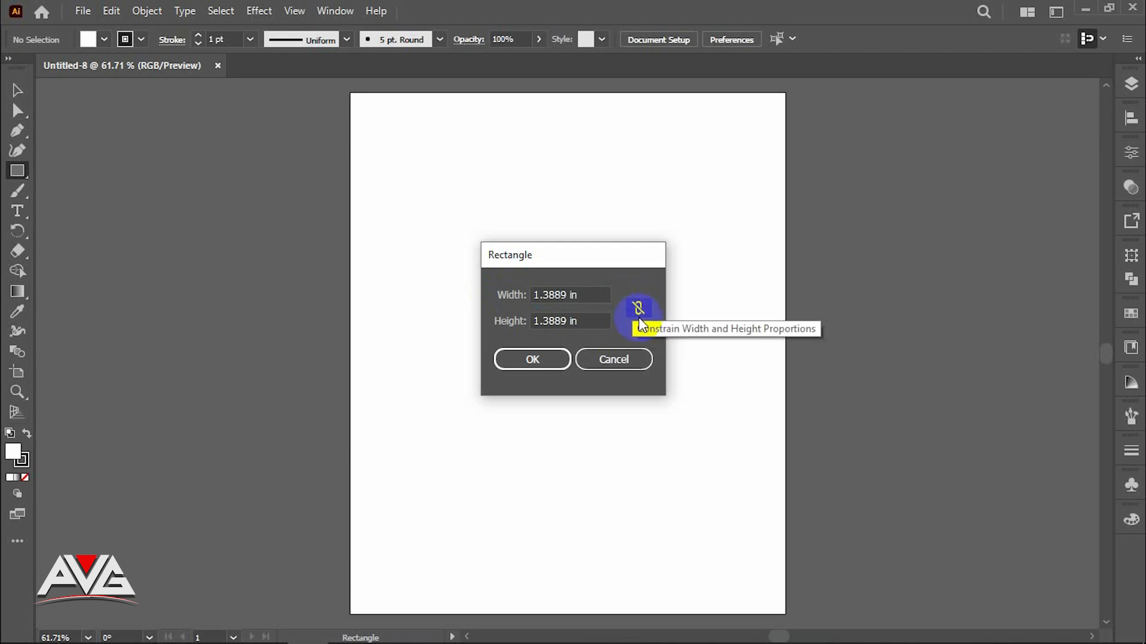
pyautogui.click(589, 296)
pyautogui.moveTo(589, 297); pyautogui.dragTo(506, 291)
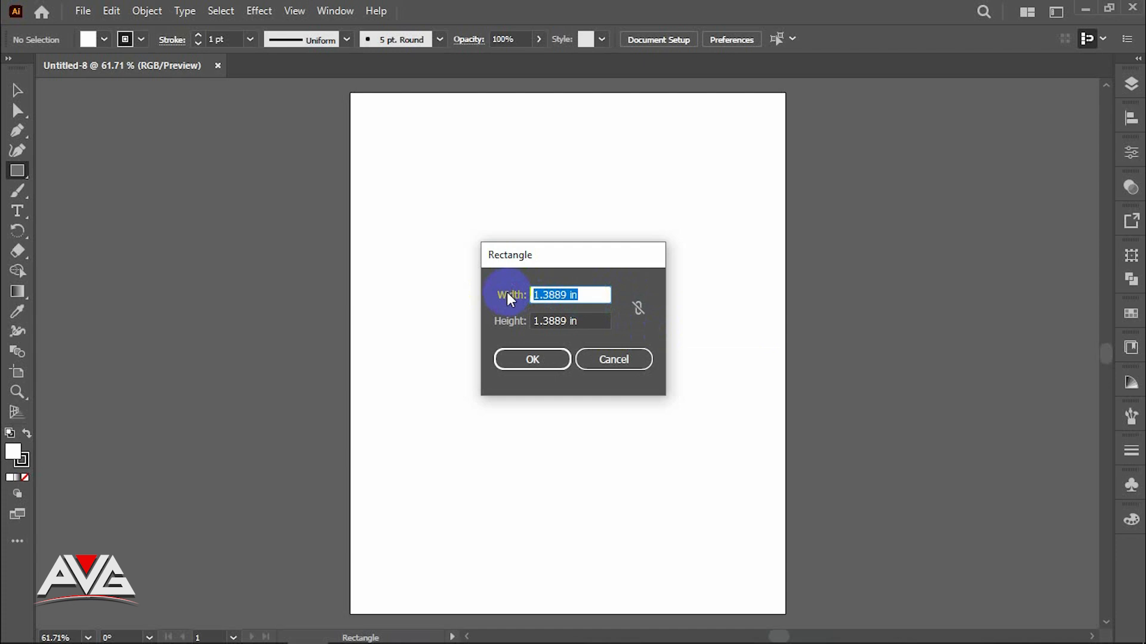
pyautogui.write('5')
pyautogui.moveTo(557, 317); pyautogui.dragTo(461, 325)
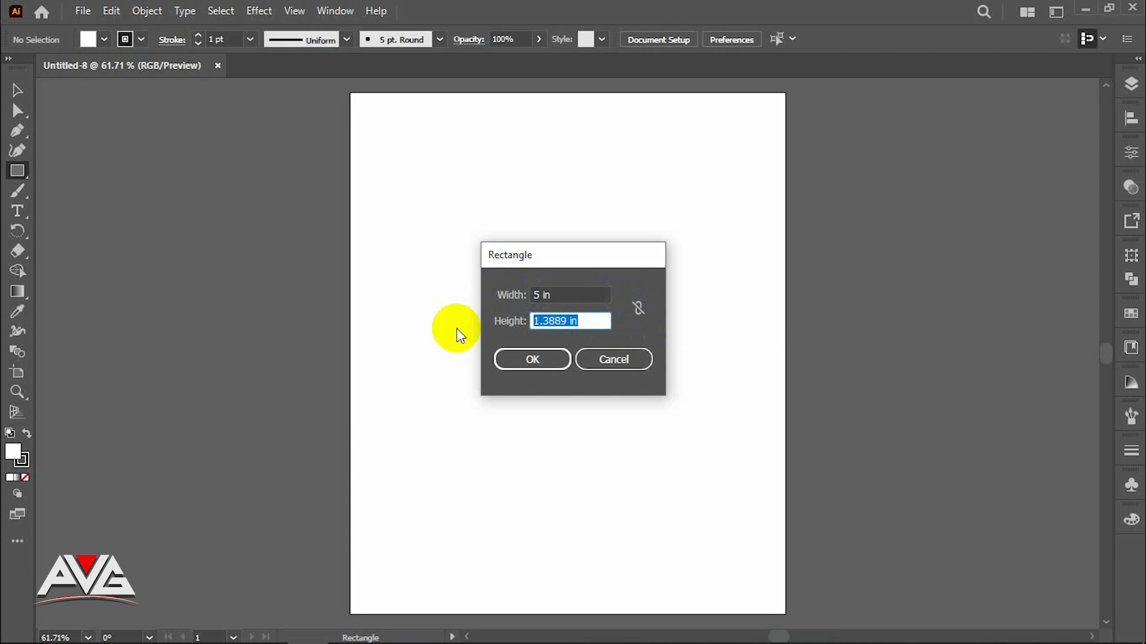
pyautogui.write('8')
pyautogui.click(549, 364)
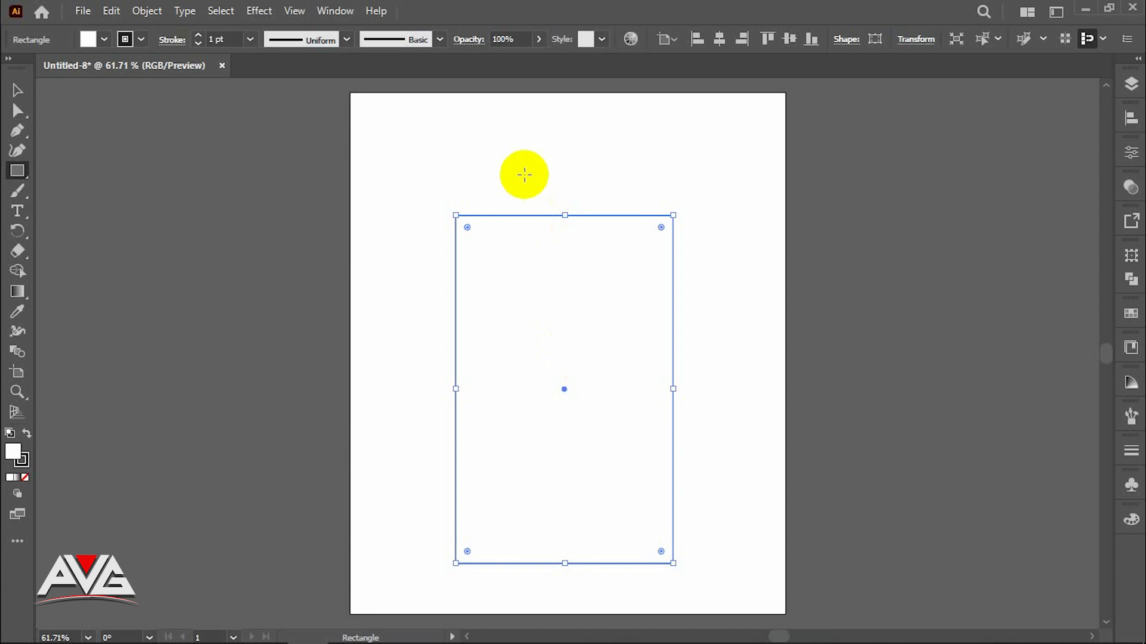
# - Create a second rectangle, setting its width to 2 in with proportions constrained and its height to 2 in with the constraint off
pyautogui.click(540, 167)
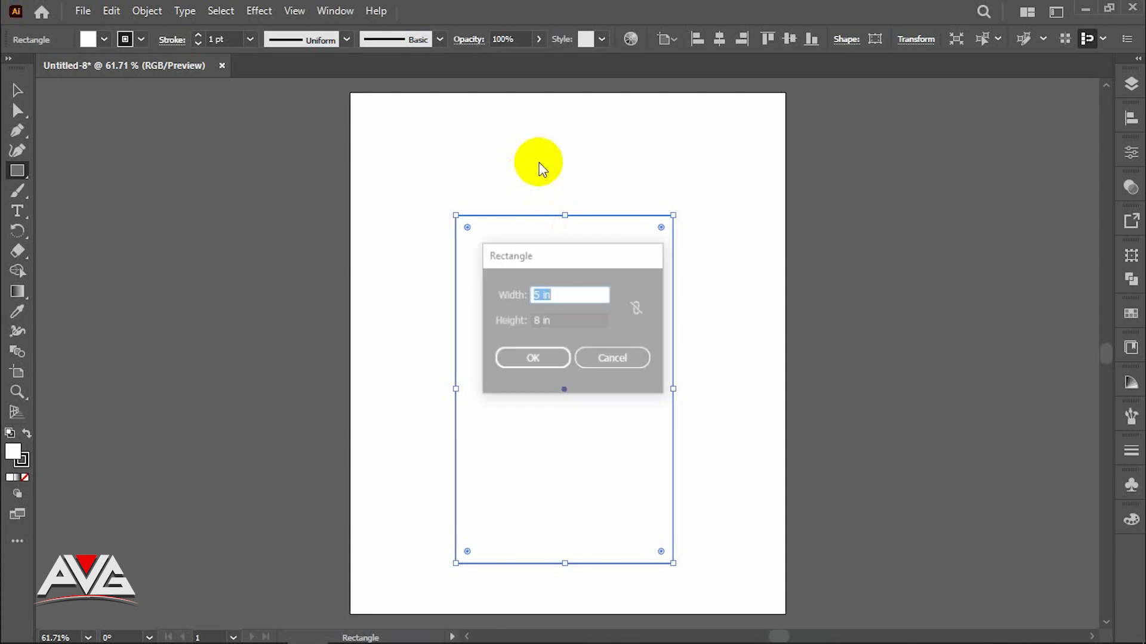
pyautogui.click(637, 308)
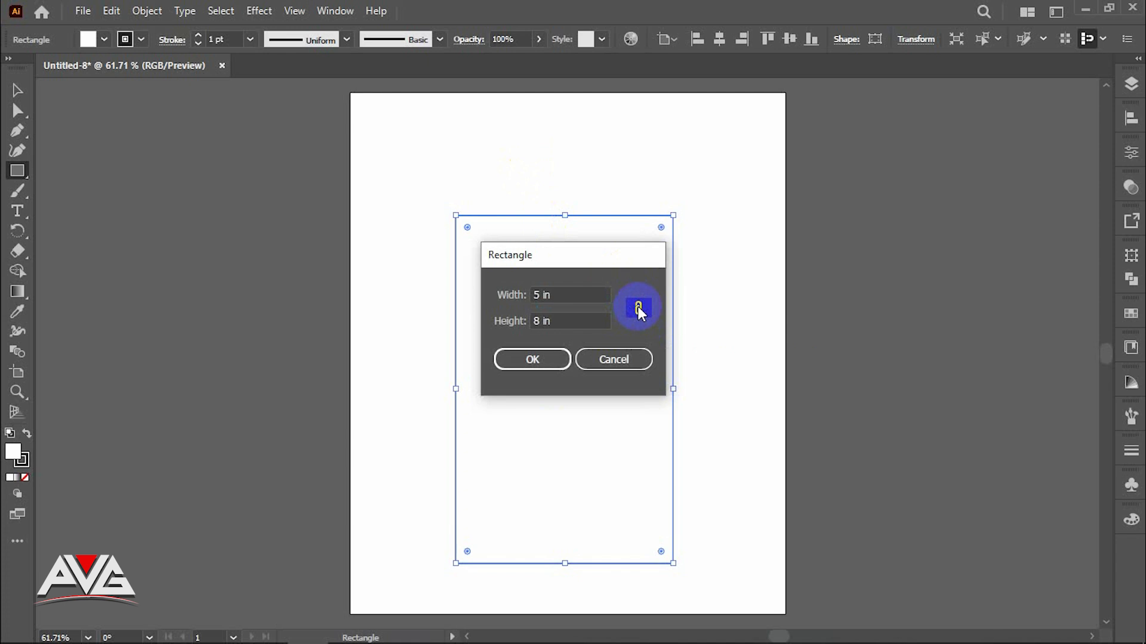
pyautogui.moveTo(567, 297); pyautogui.dragTo(531, 300)
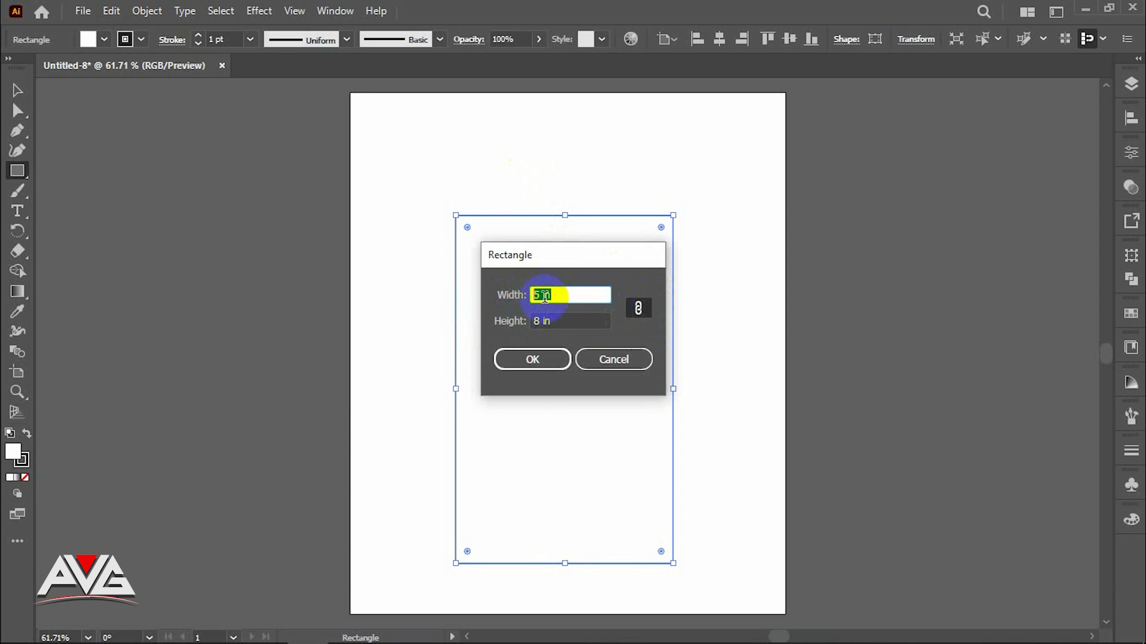
pyautogui.write('2')
pyautogui.click(640, 312)
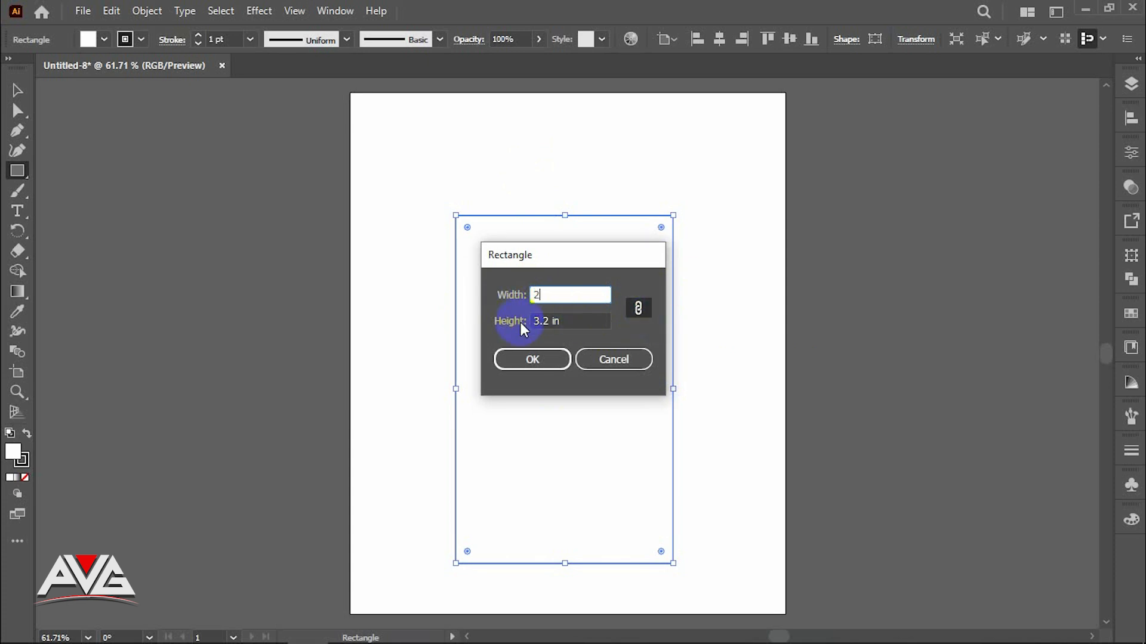
pyautogui.click(639, 307)
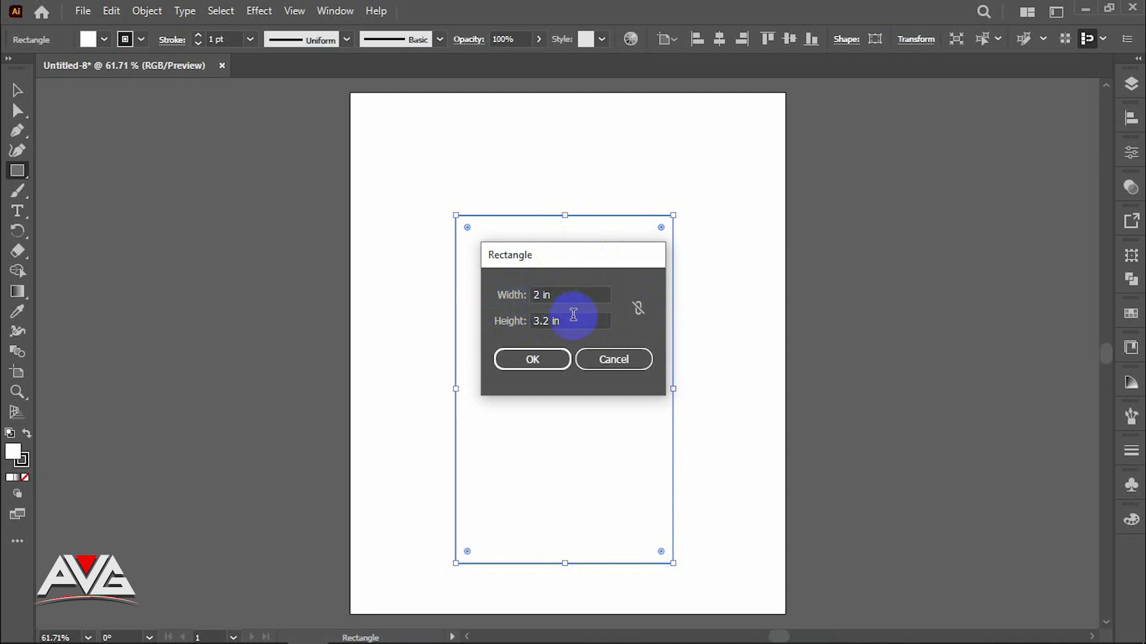
pyautogui.moveTo(576, 321); pyautogui.dragTo(492, 328)
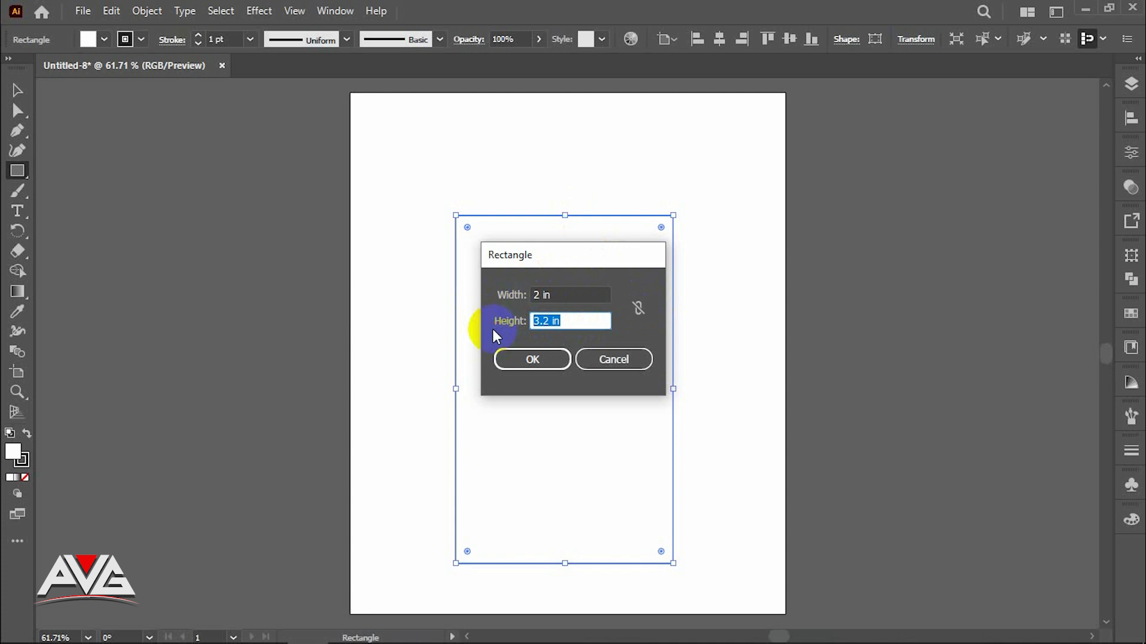
pyautogui.write('2')
pyautogui.click(533, 359)
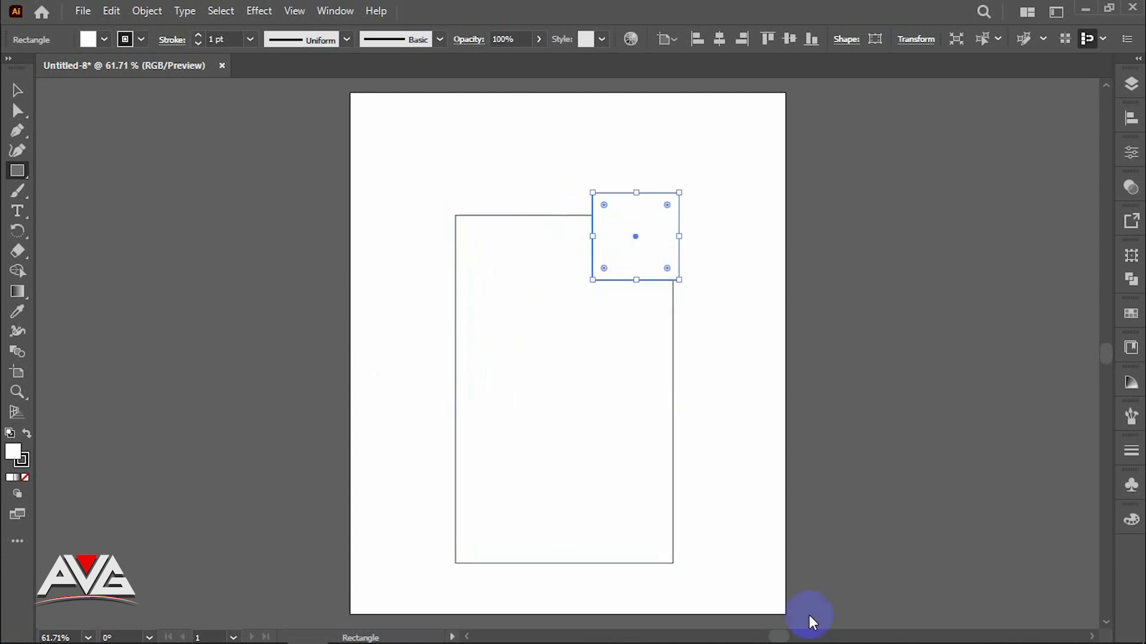
# - Move the small square off the large rectangle into the artboard's upper-right corner area
pyautogui.click(17, 91)
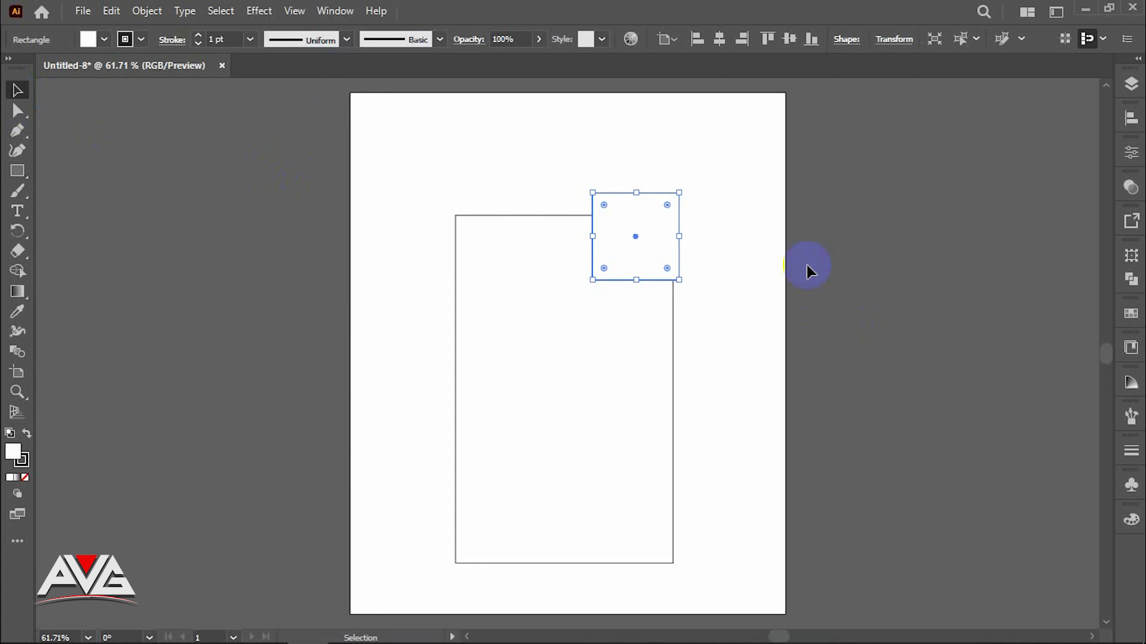
pyautogui.click(708, 233)
pyautogui.moveTo(628, 238); pyautogui.dragTo(715, 171)
pyautogui.click(780, 166)
pyautogui.click(713, 167)
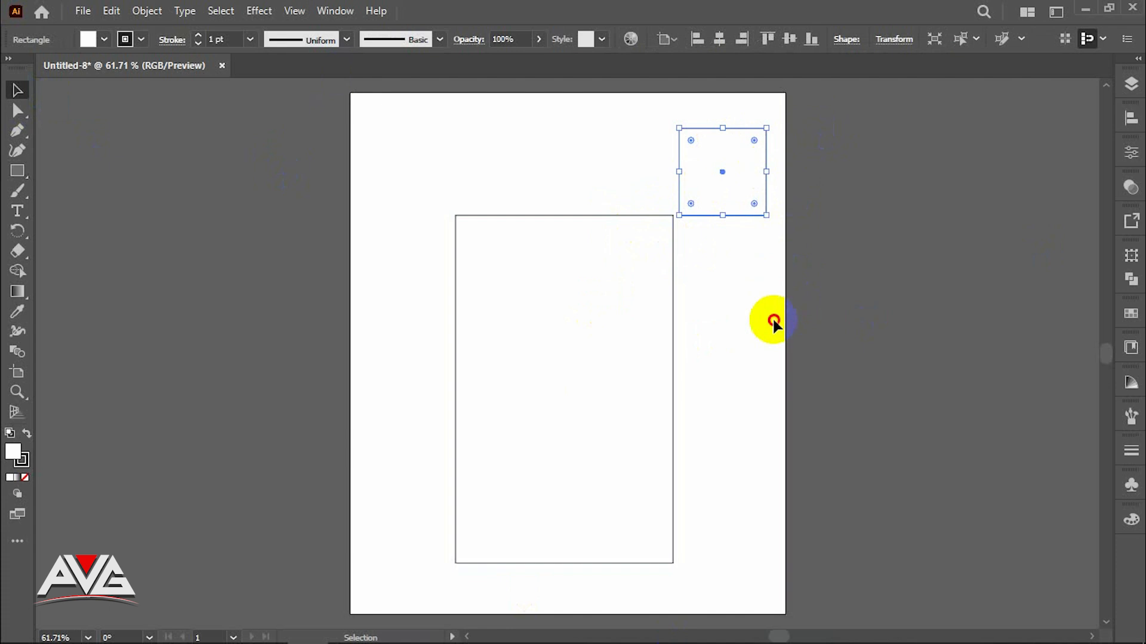
# - Move the large rectangle close to the artboard's left edge with the Selection tool
pyautogui.click(560, 303)
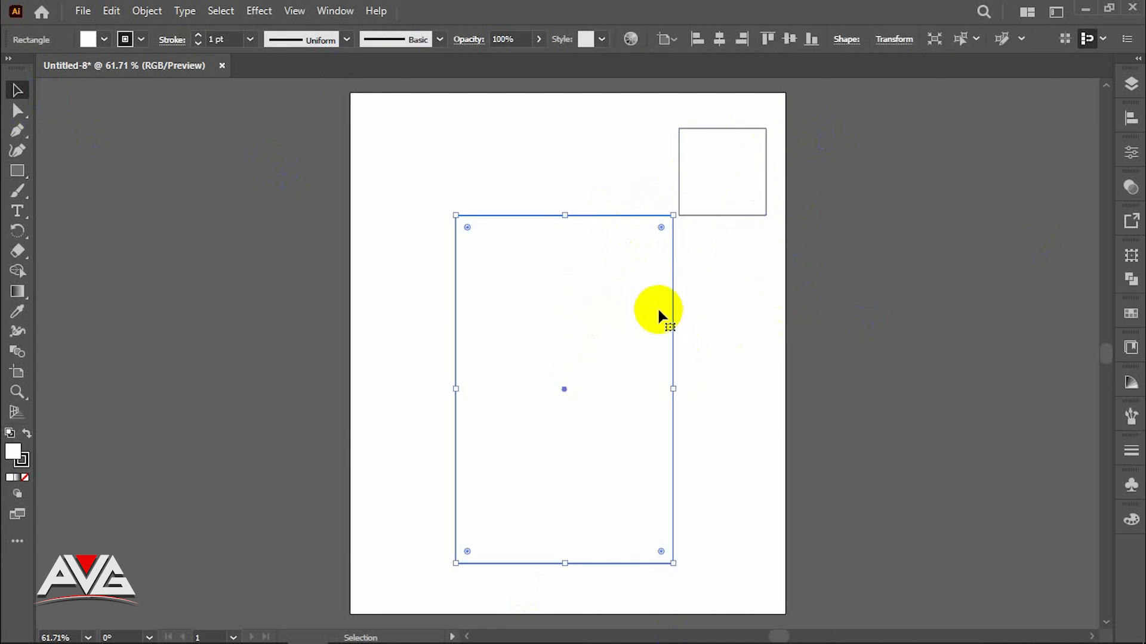
pyautogui.click(736, 296)
pyautogui.click(645, 357)
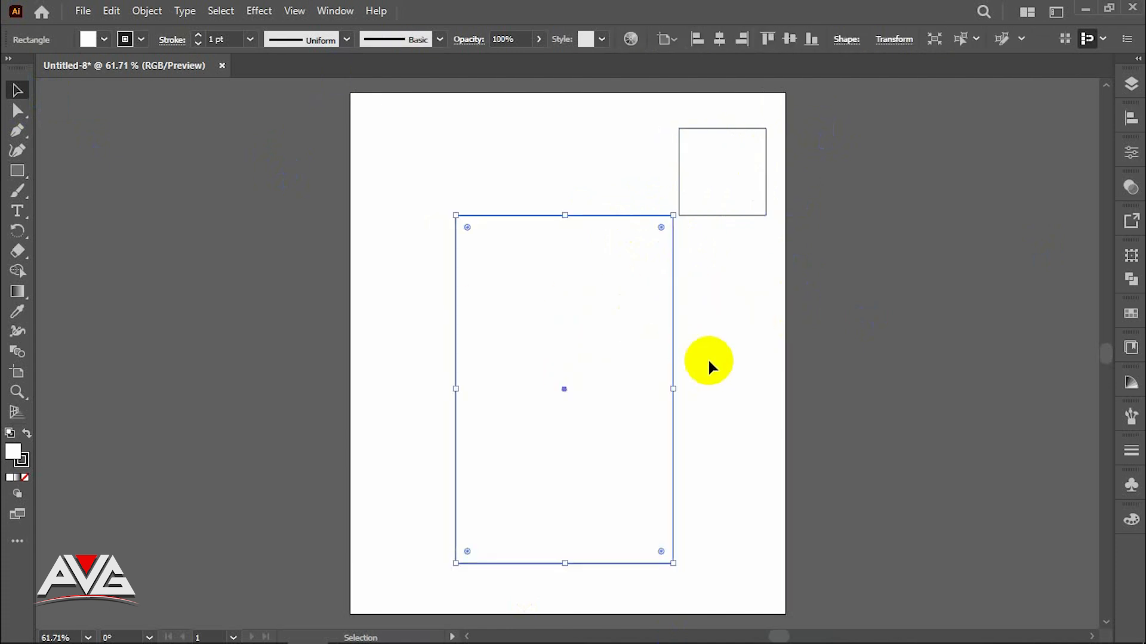
pyautogui.moveTo(580, 292); pyautogui.dragTo(480, 314)
pyautogui.click(690, 299)
# - Delete the small square and the large rectangle from the artboard
pyautogui.click(717, 208)
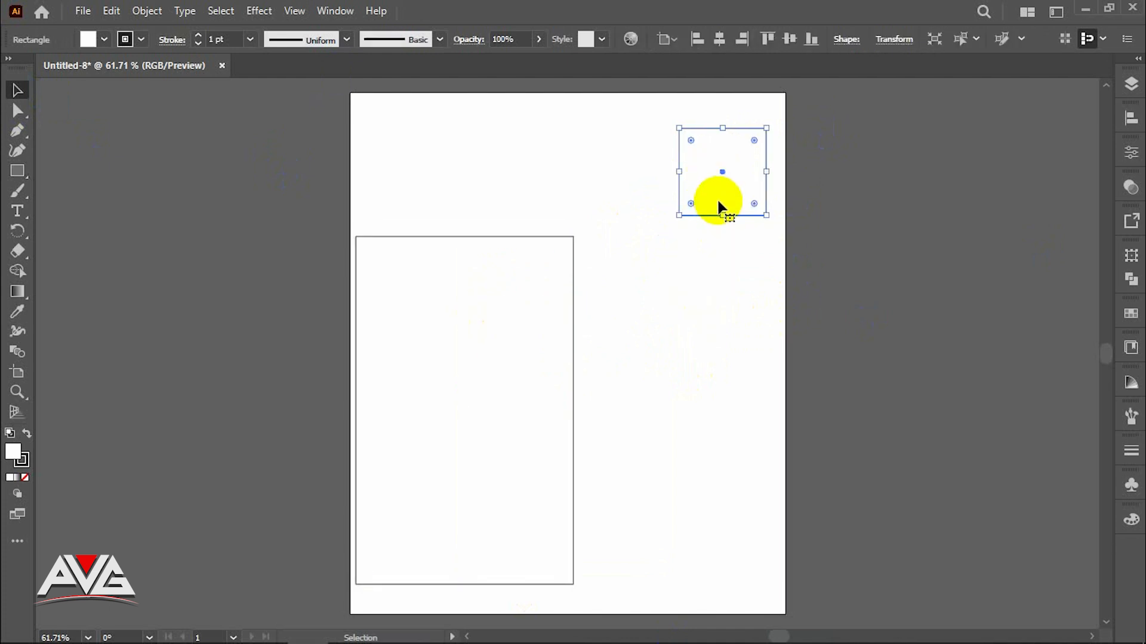
pyautogui.press('Delete')
pyautogui.click(518, 320)
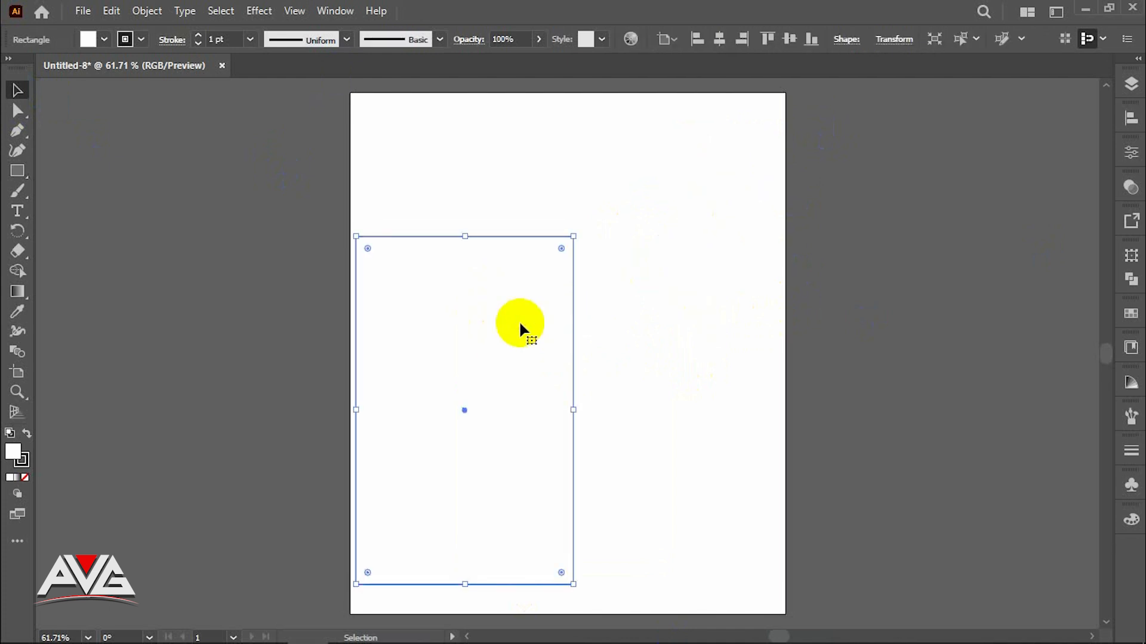
pyautogui.press('Delete')
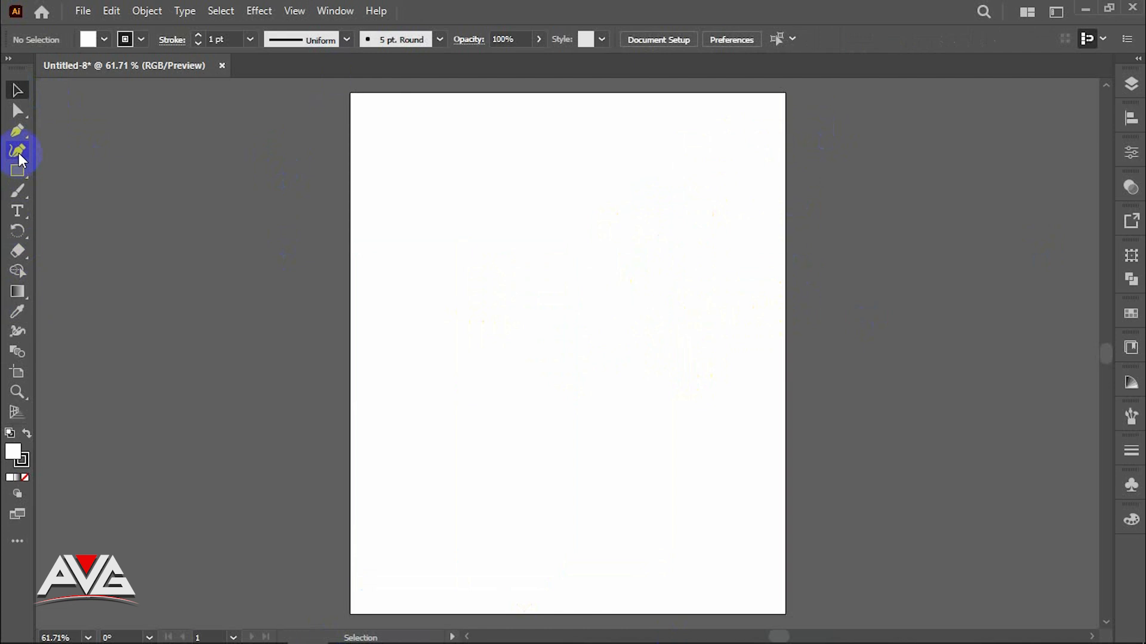
# - Draw a wide rectangle across the artboard's upper half and a square about 4.85 in wide below it
pyautogui.click(17, 171)
pyautogui.click(400, 198)
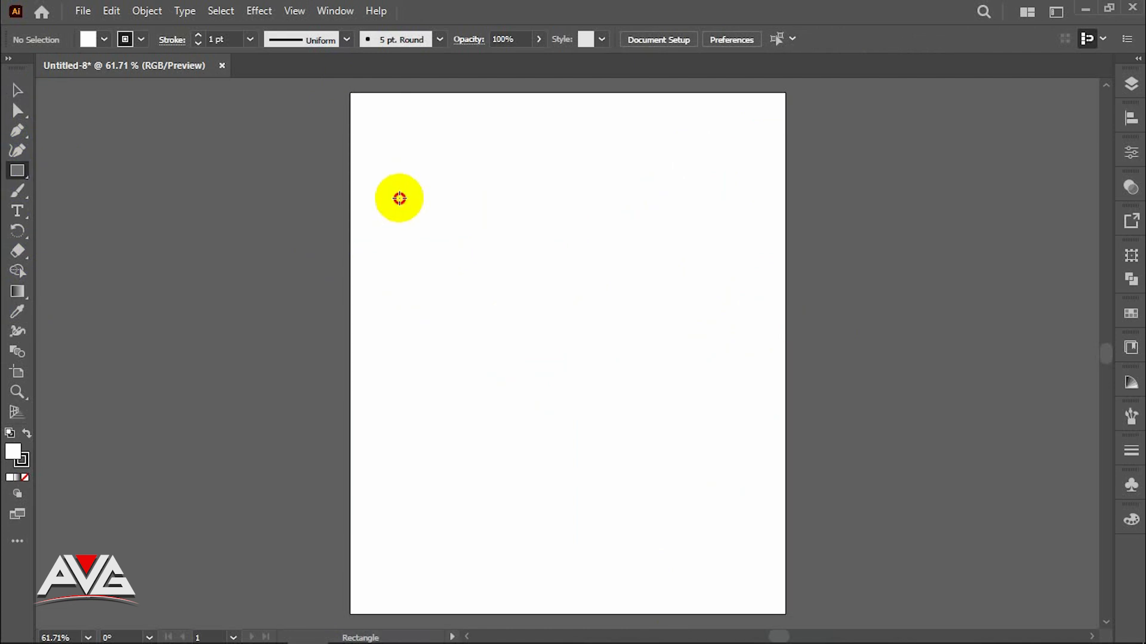
pyautogui.moveTo(399, 198); pyautogui.dragTo(731, 421)
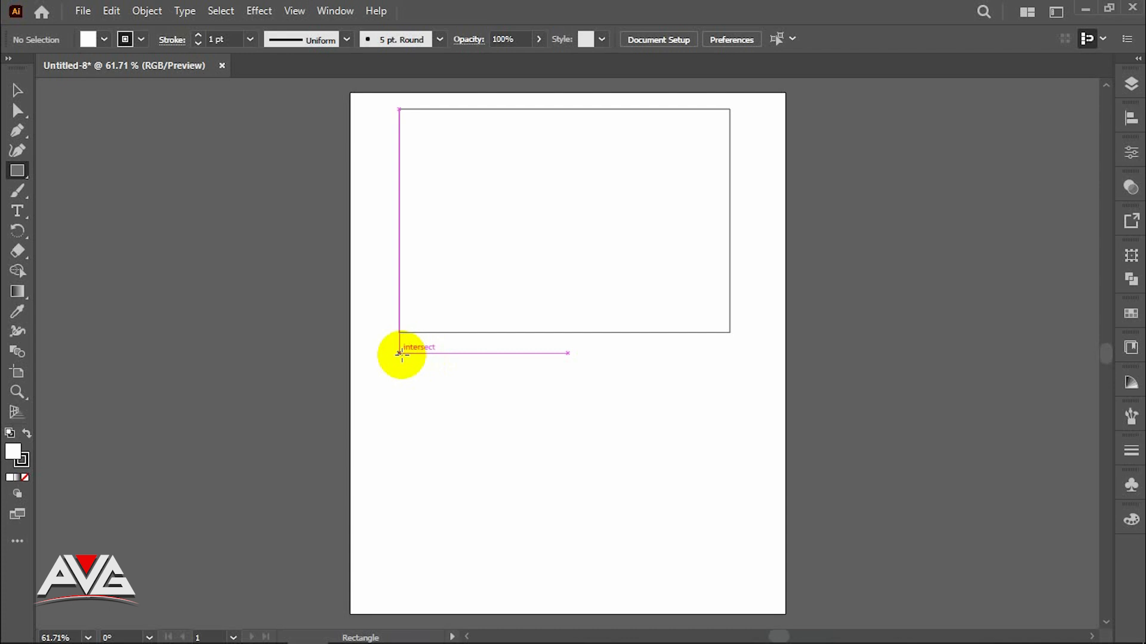
pyautogui.moveTo(401, 355); pyautogui.dragTo(401, 356)
pyautogui.moveTo(401, 355); pyautogui.dragTo(609, 535)
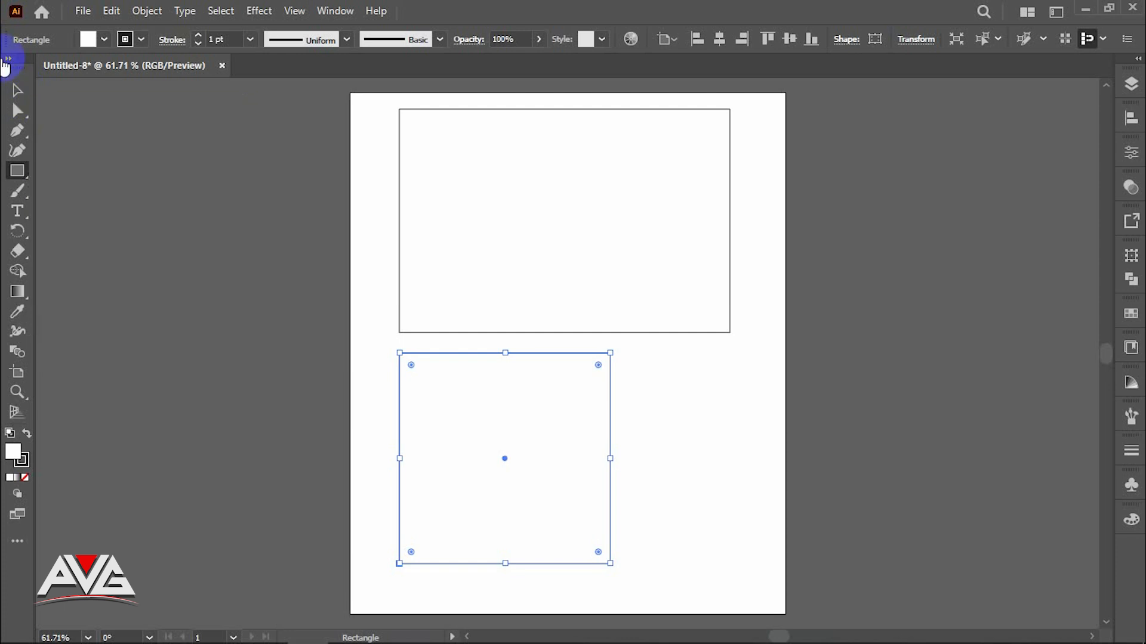
pyautogui.click(505, 292)
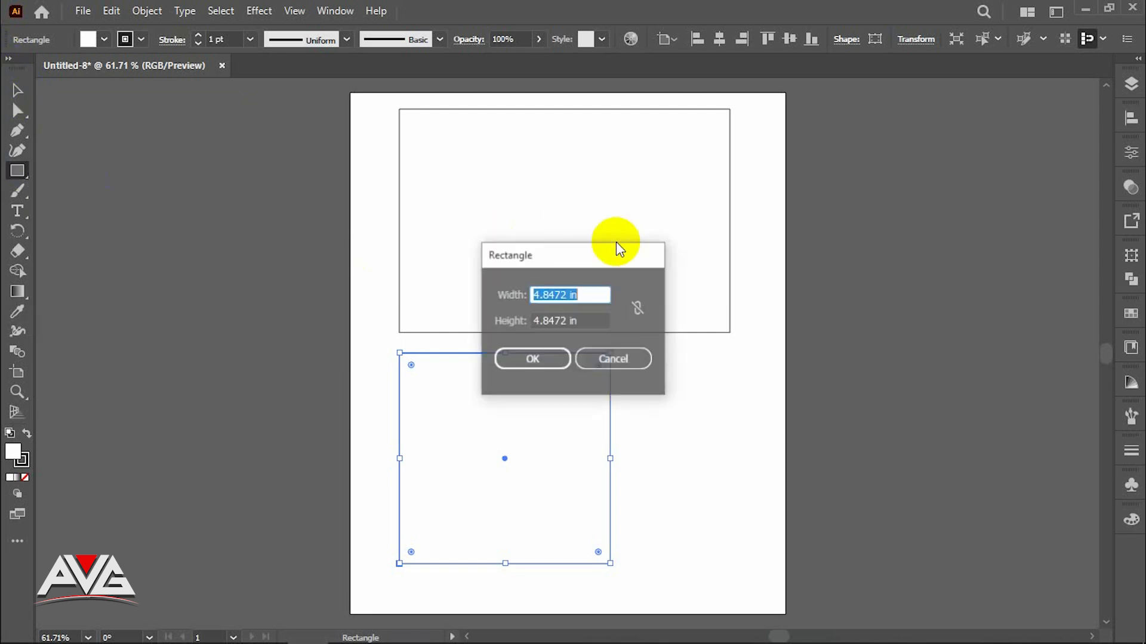
pyautogui.click(646, 361)
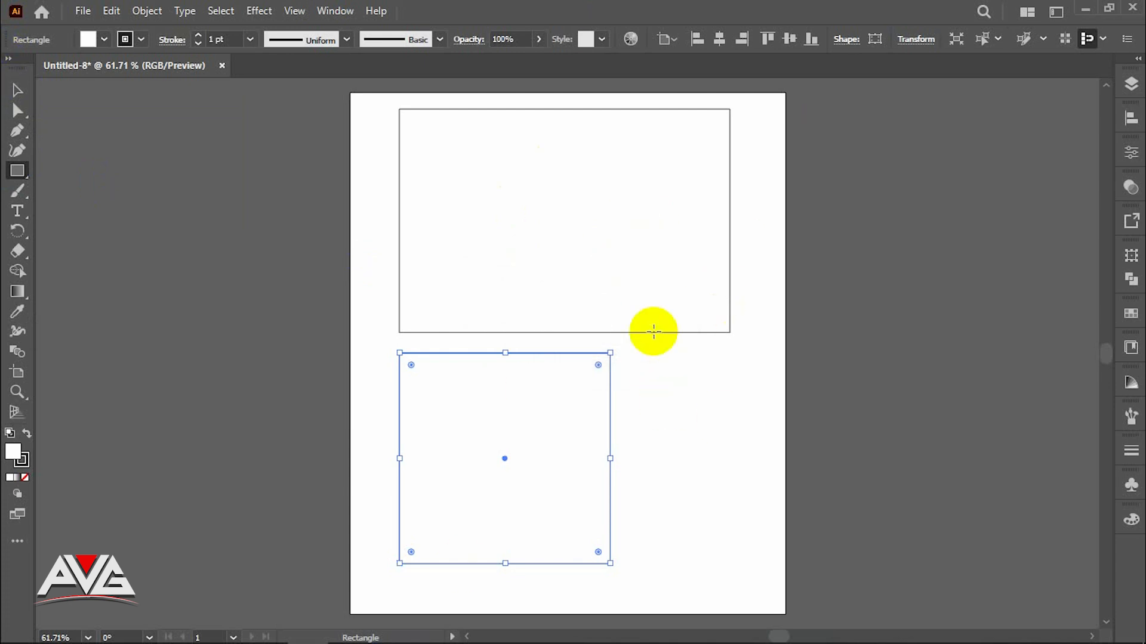
# - Select the two shapes in turn with the Selection tool and delete the wide upper rectangle
pyautogui.click(16, 96)
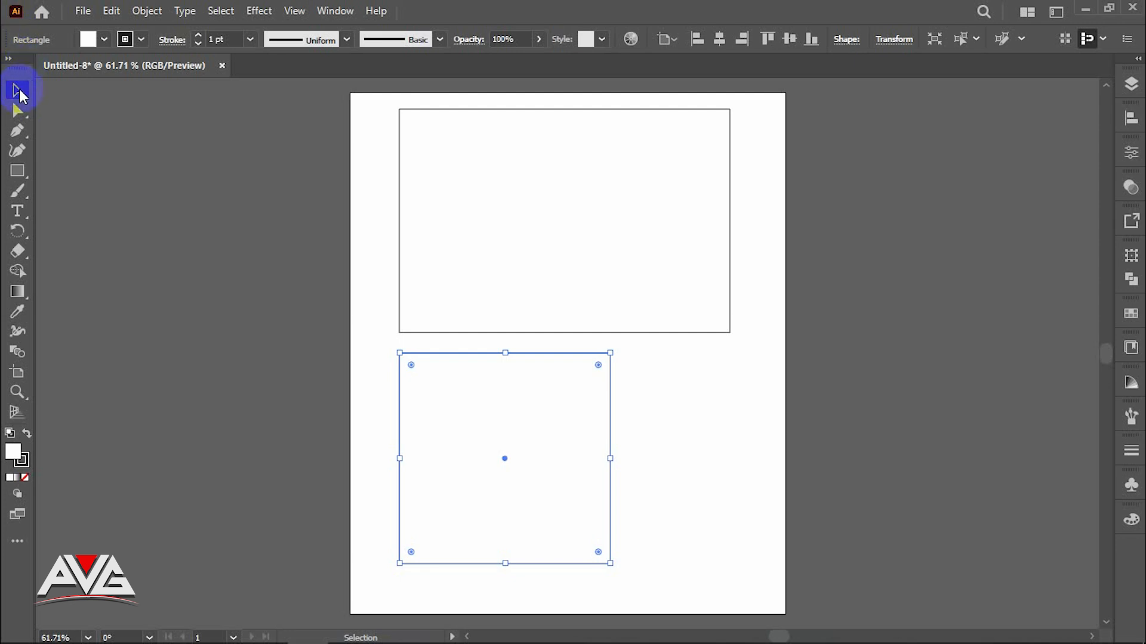
pyautogui.click(15, 114)
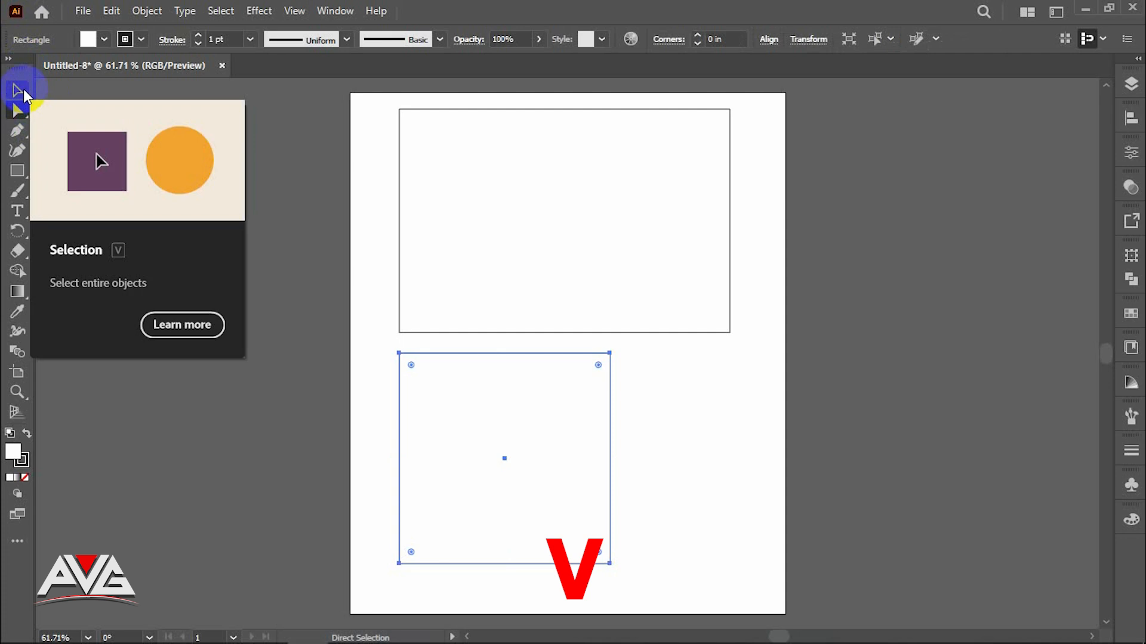
pyautogui.click(18, 89)
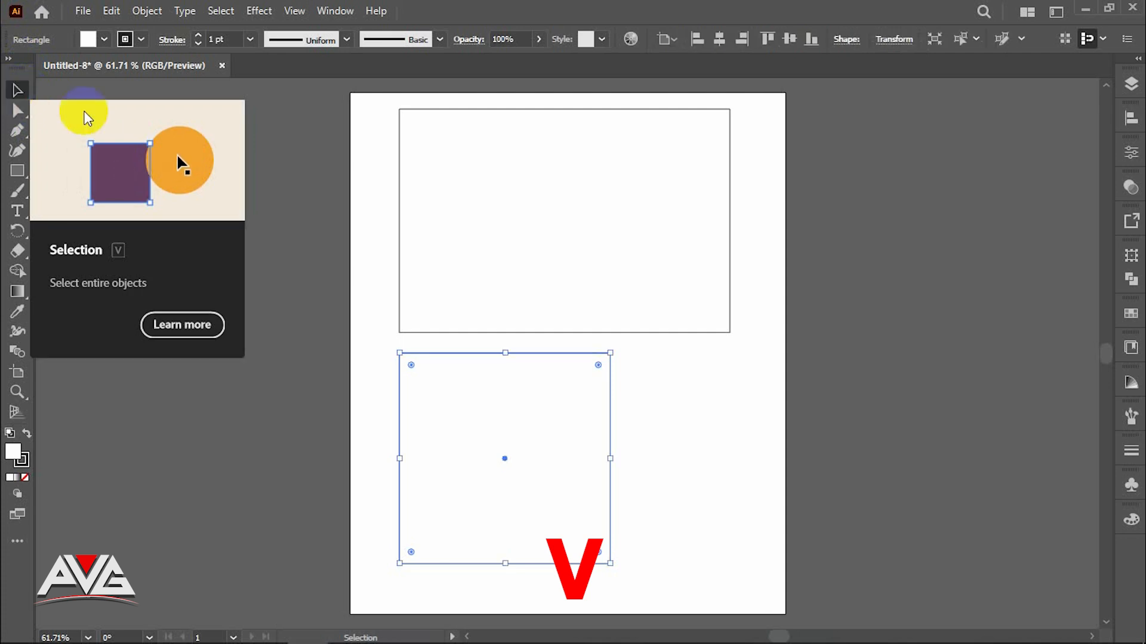
pyautogui.click(571, 220)
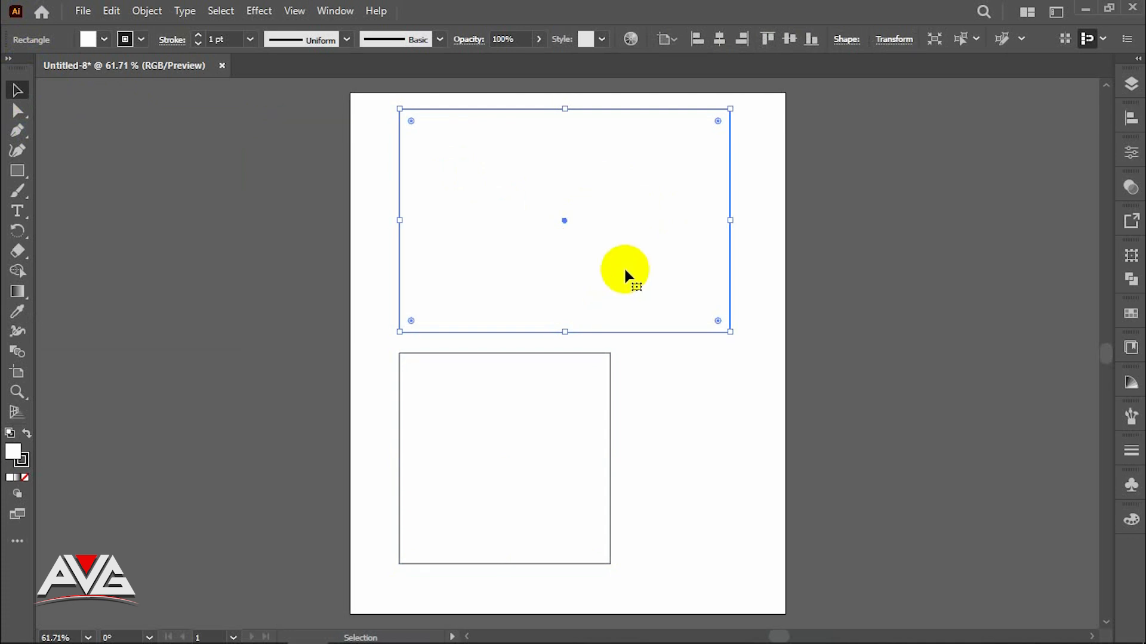
pyautogui.click(535, 412)
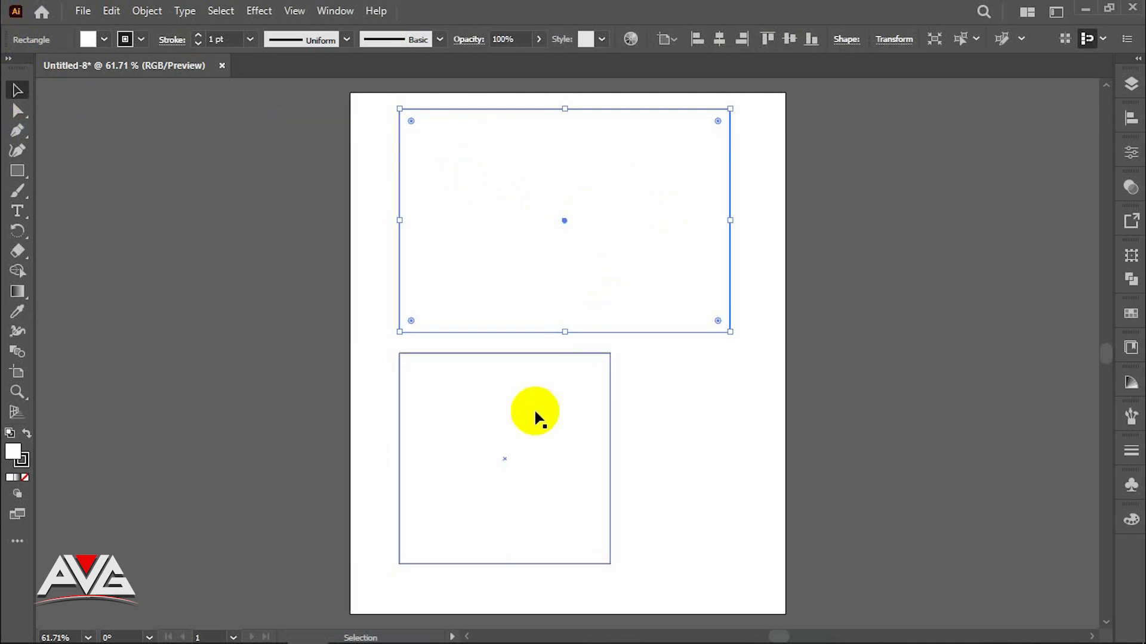
pyautogui.click(599, 182)
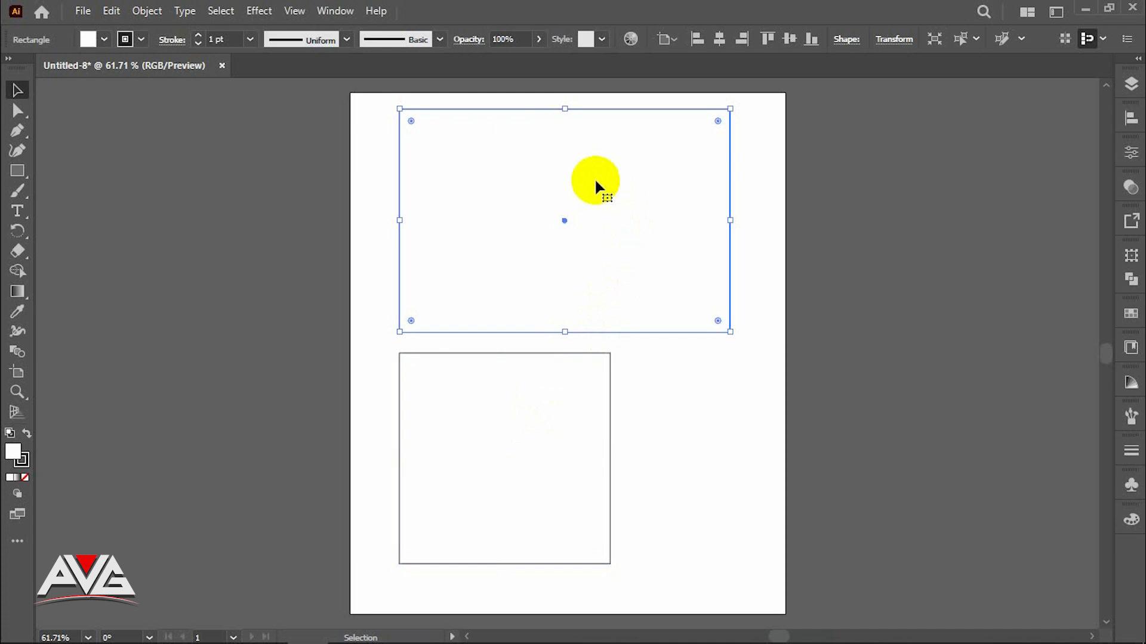
pyautogui.press('Delete')
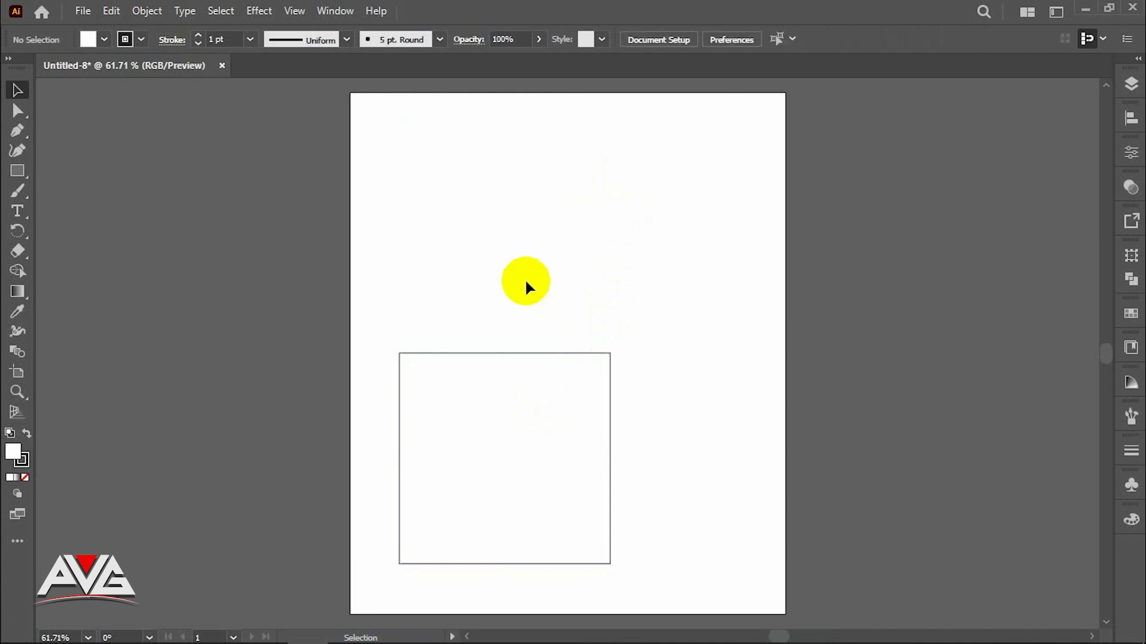
# - Move the remaining square to the horizontal centre of the artboard's upper half and deselect it
pyautogui.moveTo(512, 431); pyautogui.dragTo(565, 253)
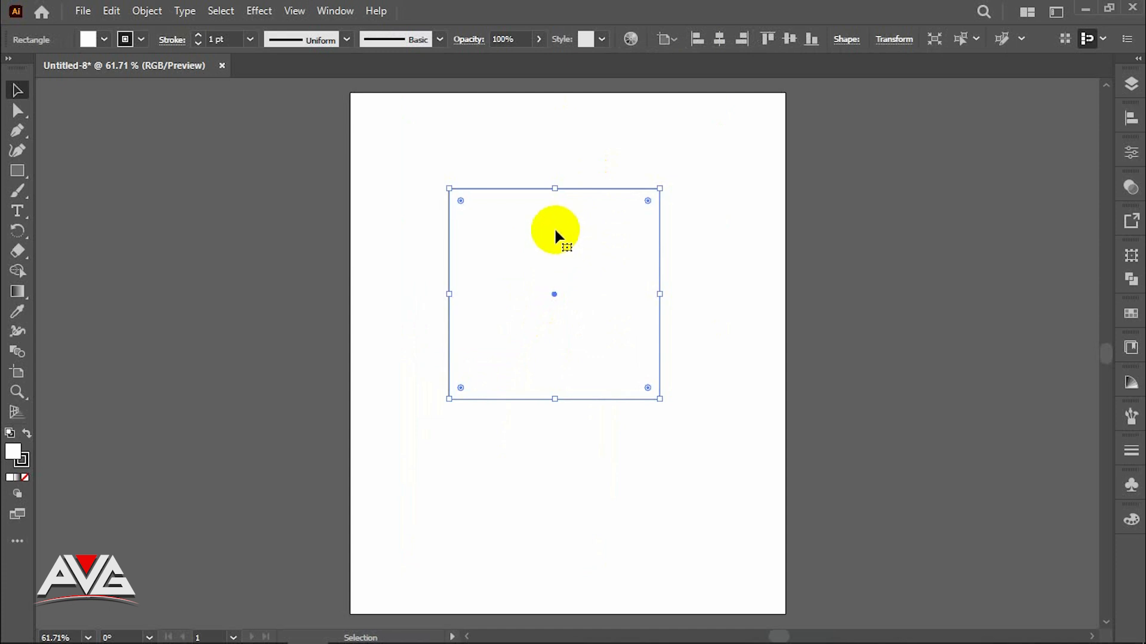
pyautogui.moveTo(560, 246); pyautogui.dragTo(581, 181)
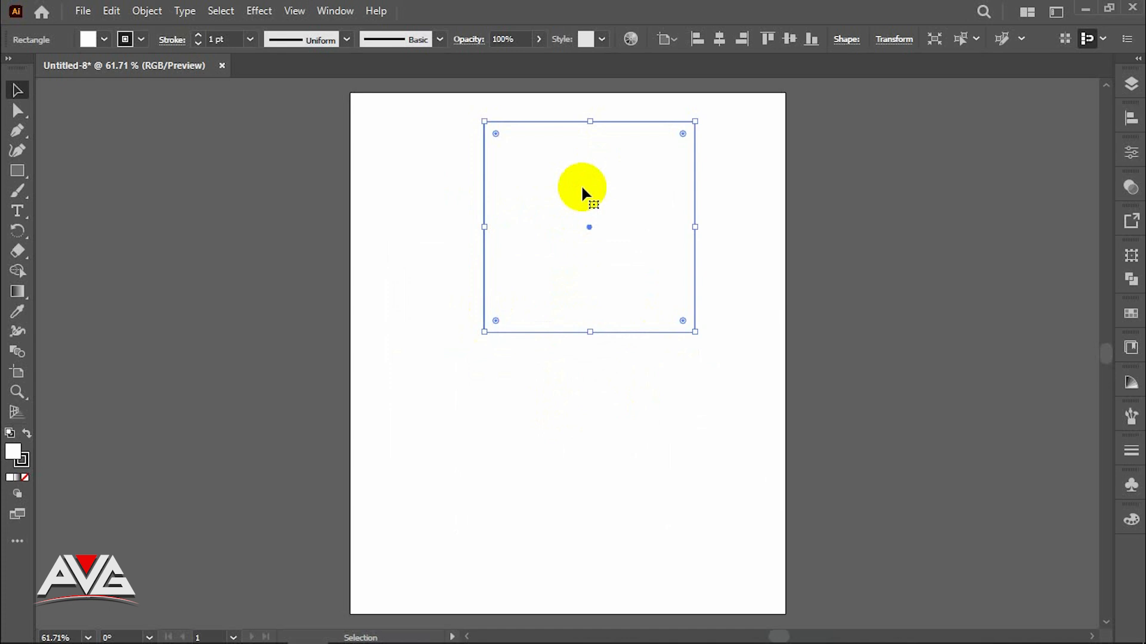
pyautogui.moveTo(581, 187); pyautogui.dragTo(560, 204)
pyautogui.click(301, 200)
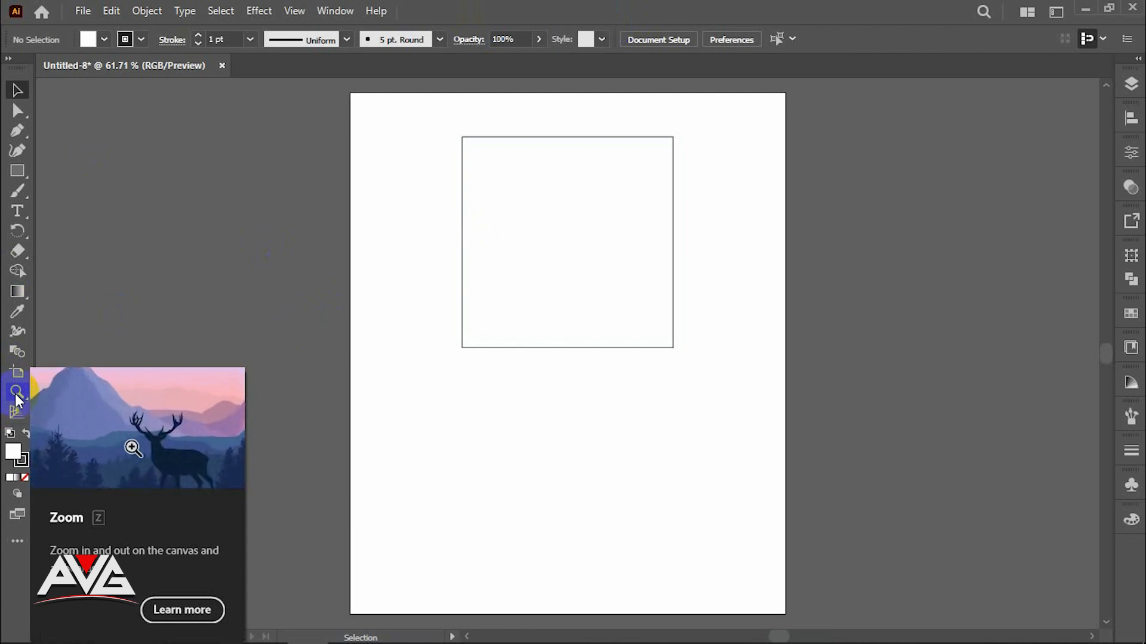
# - Magnify the square with the Zoom tool, starting from its upper-left corner
pyautogui.press('z')
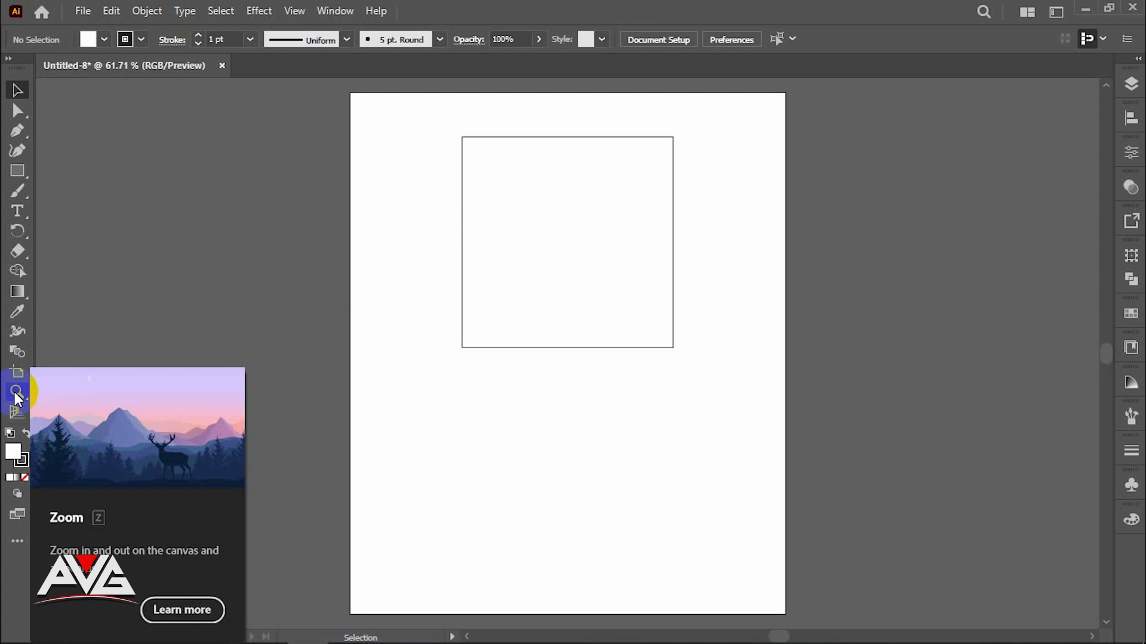
pyautogui.click(16, 394)
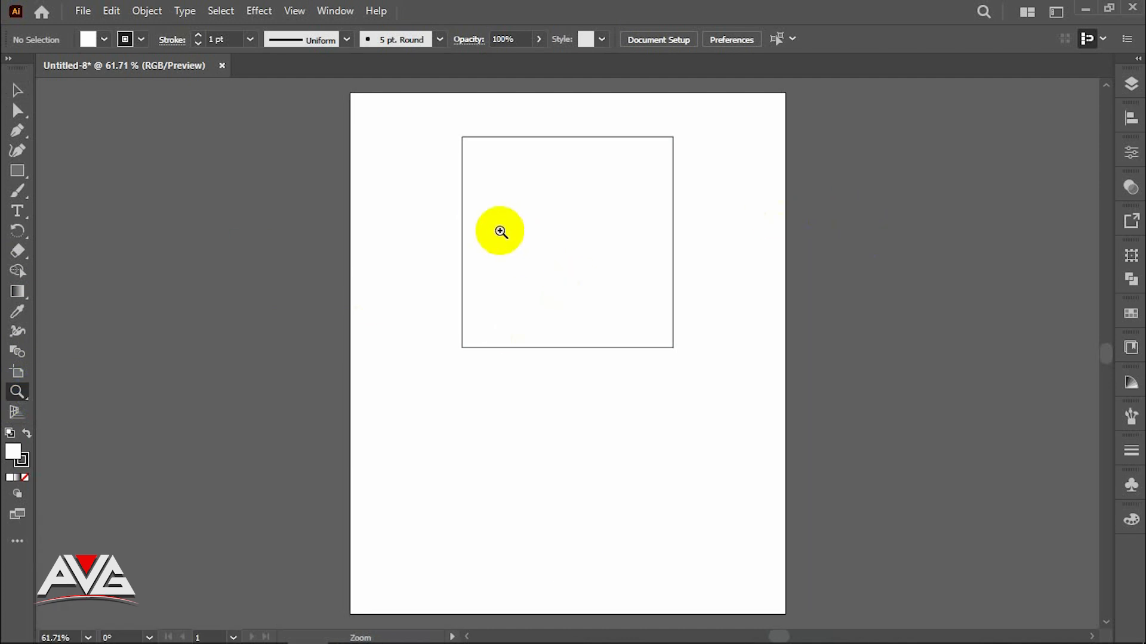
pyautogui.click(463, 137)
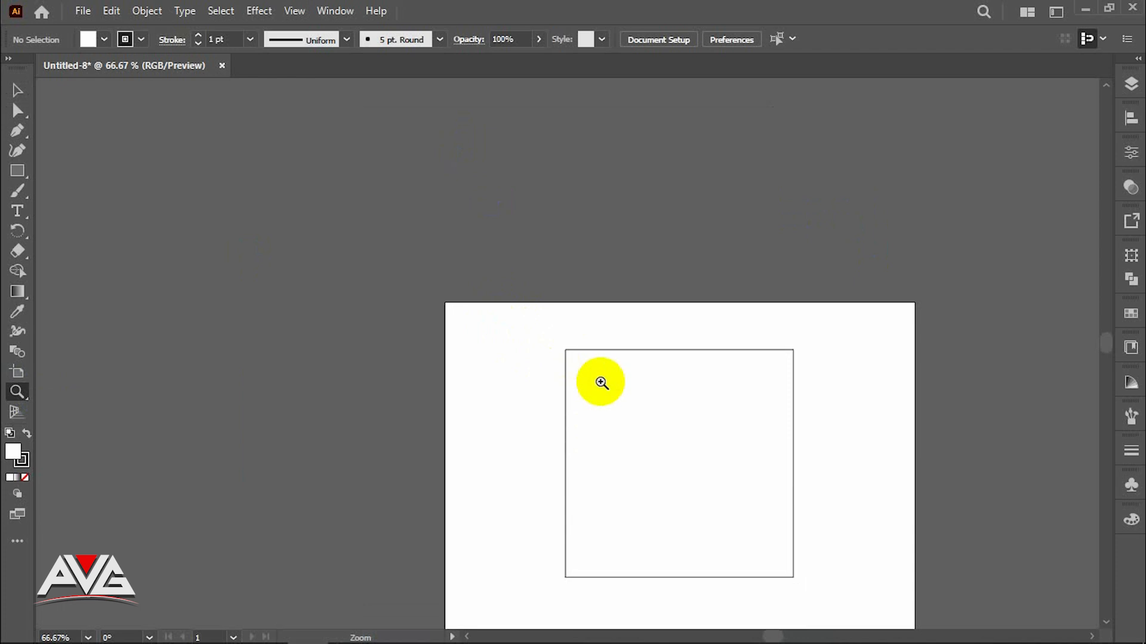
pyautogui.click(698, 481)
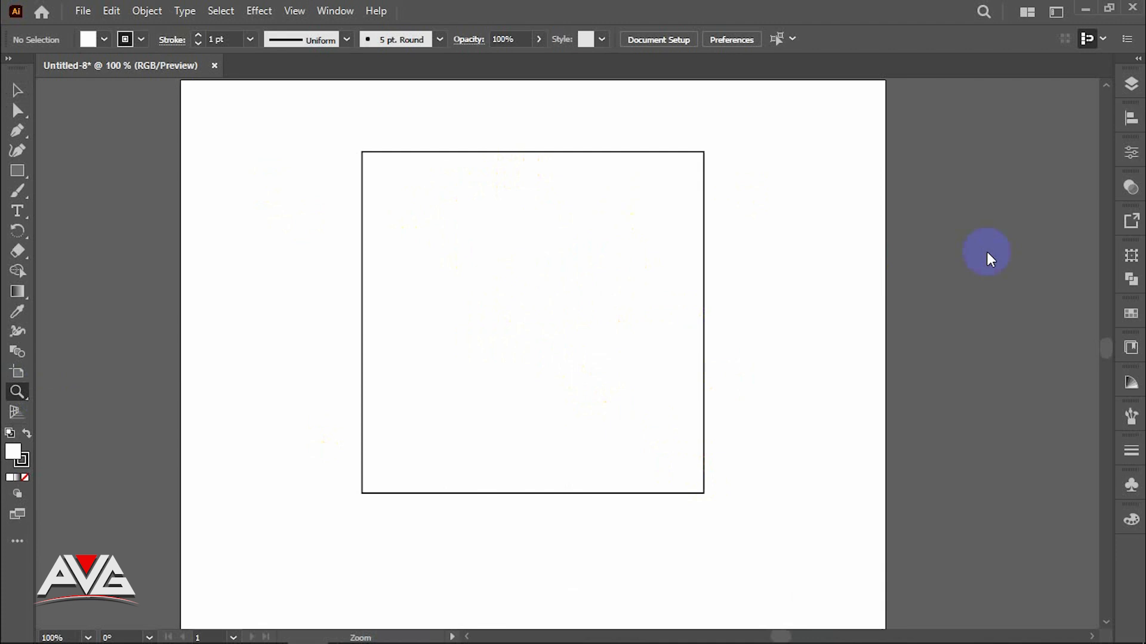
pyautogui.moveTo(711, 312); pyautogui.dragTo(430, 312)
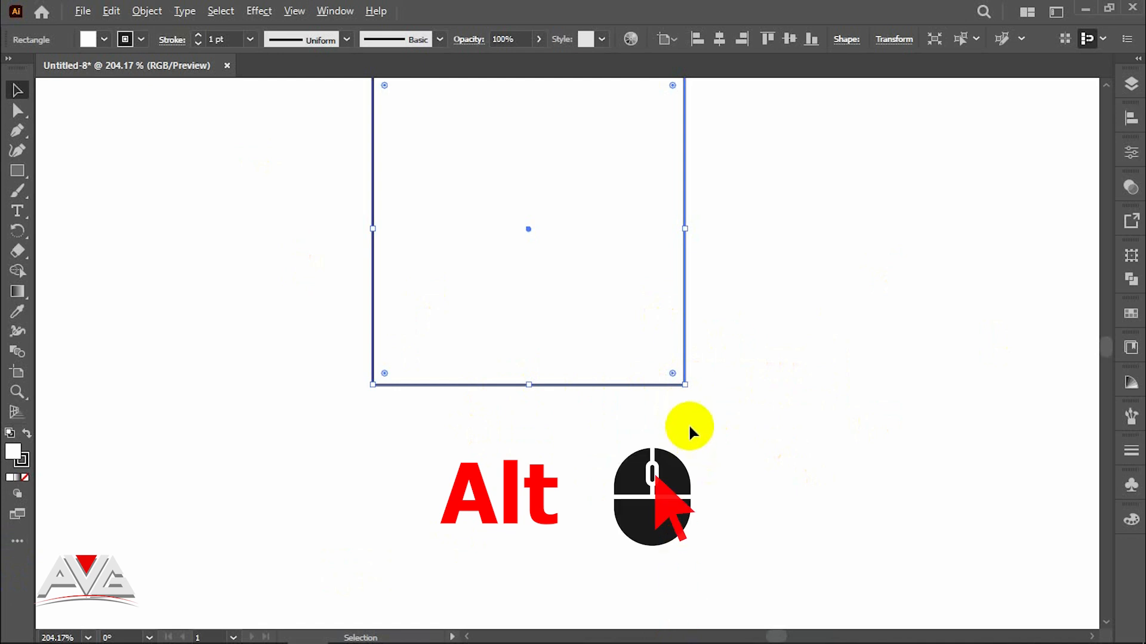
# - Zoom in and out repeatedly around the selected square to view it at different magnifications
pyautogui.scroll(-6, 689, 424)
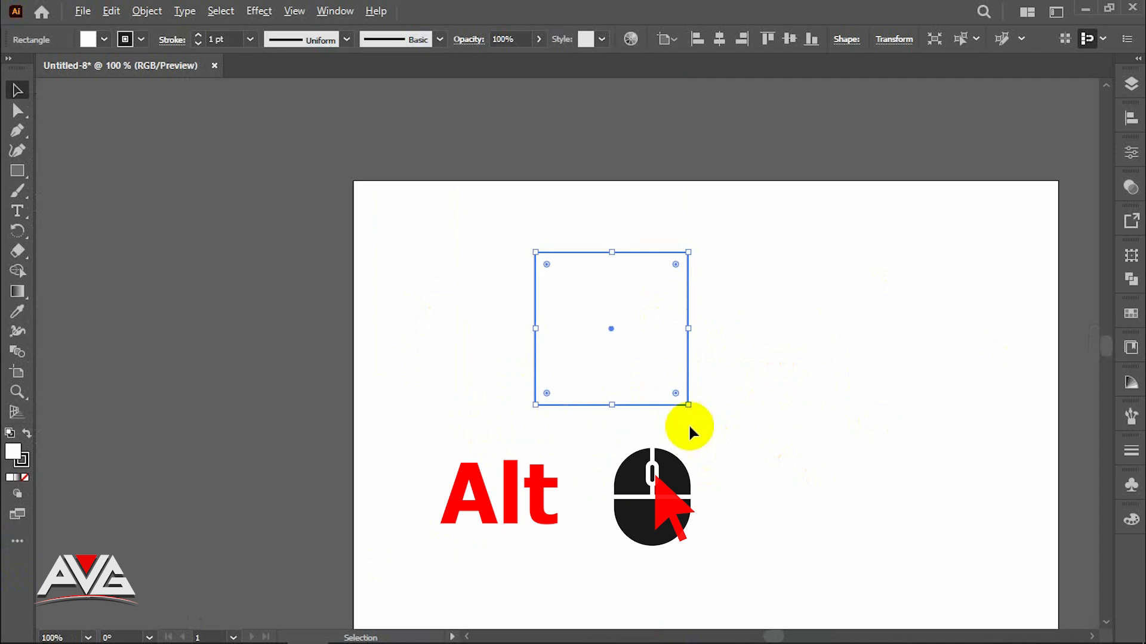
pyautogui.scroll(6, 607, 267)
pyautogui.scroll(5, 607, 274)
pyautogui.scroll(-8, 611, 281)
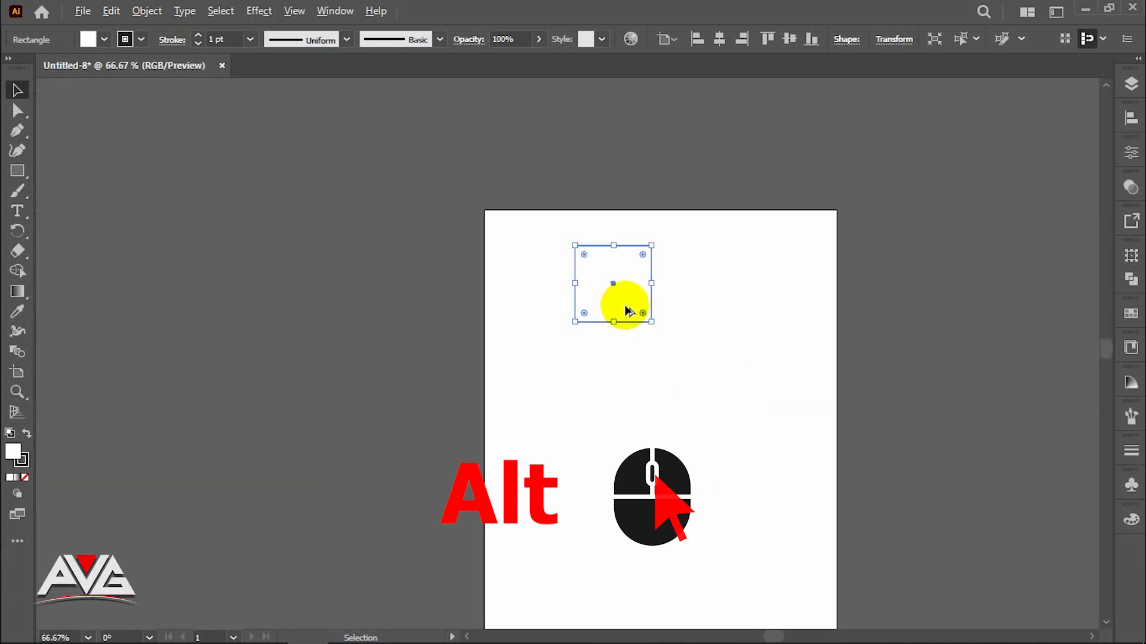
pyautogui.scroll(7, 626, 307)
pyautogui.scroll(-5, 599, 281)
pyautogui.scroll(7, 511, 310)
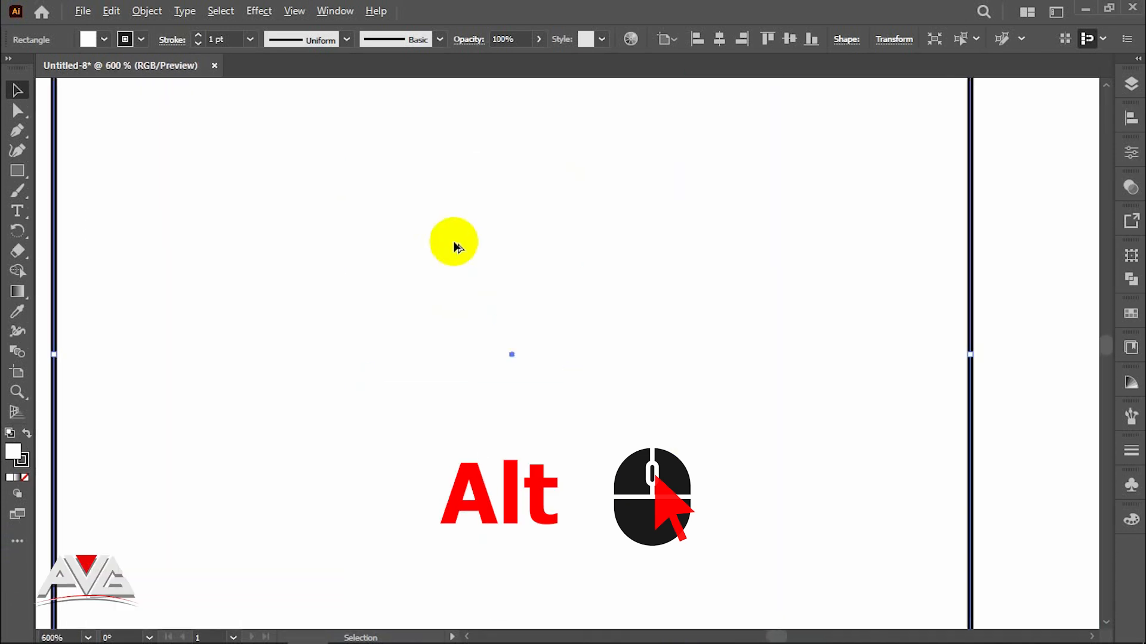
pyautogui.scroll(-4, 638, 329)
pyautogui.scroll(3, 547, 325)
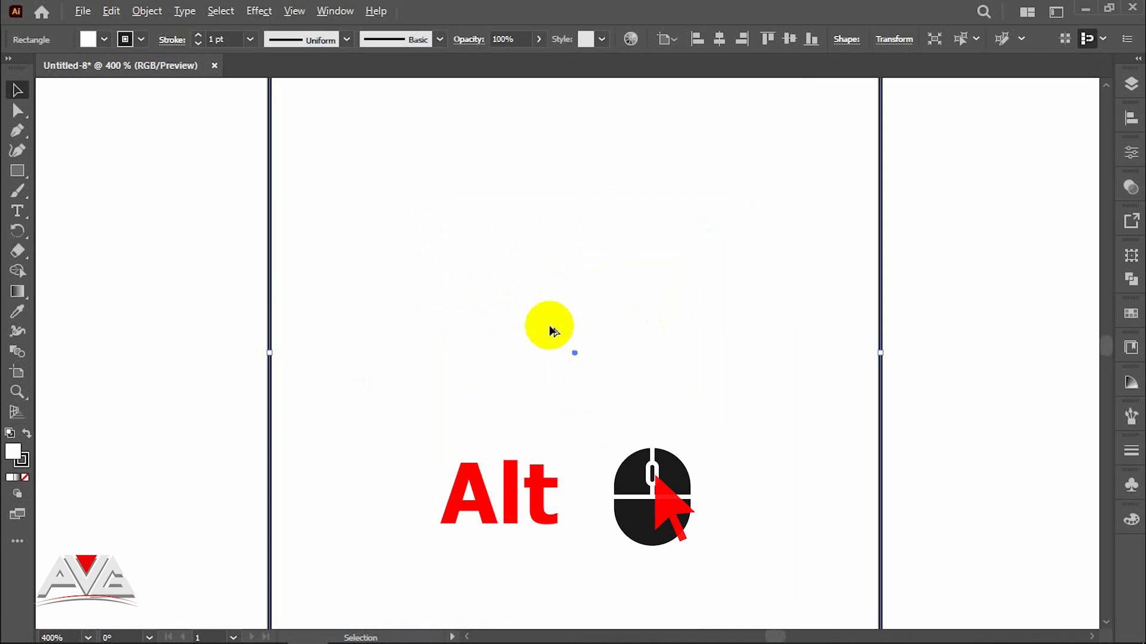
pyautogui.scroll(4, 573, 352)
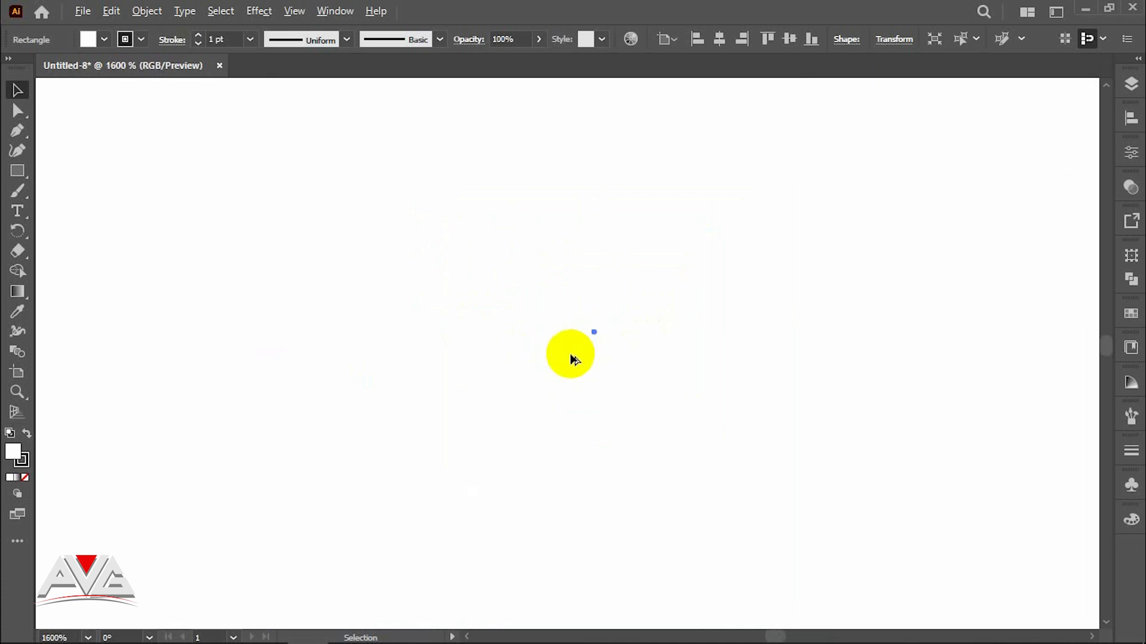
pyautogui.scroll(-8, 594, 309)
pyautogui.scroll(3, 596, 314)
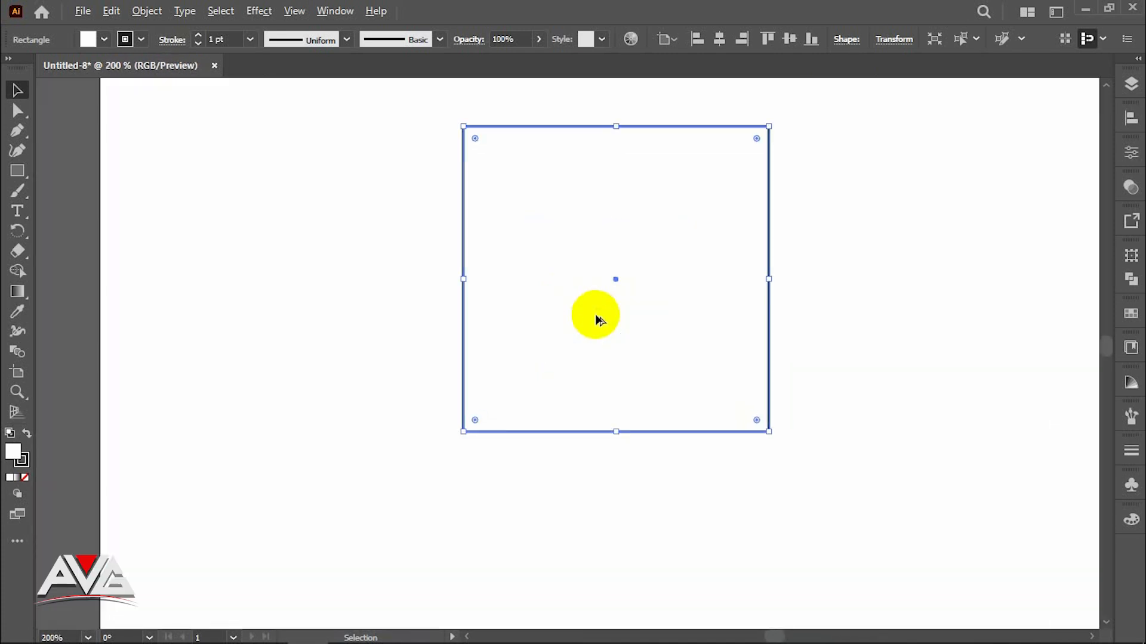
pyautogui.scroll(4, 569, 285)
pyautogui.scroll(-3, 583, 302)
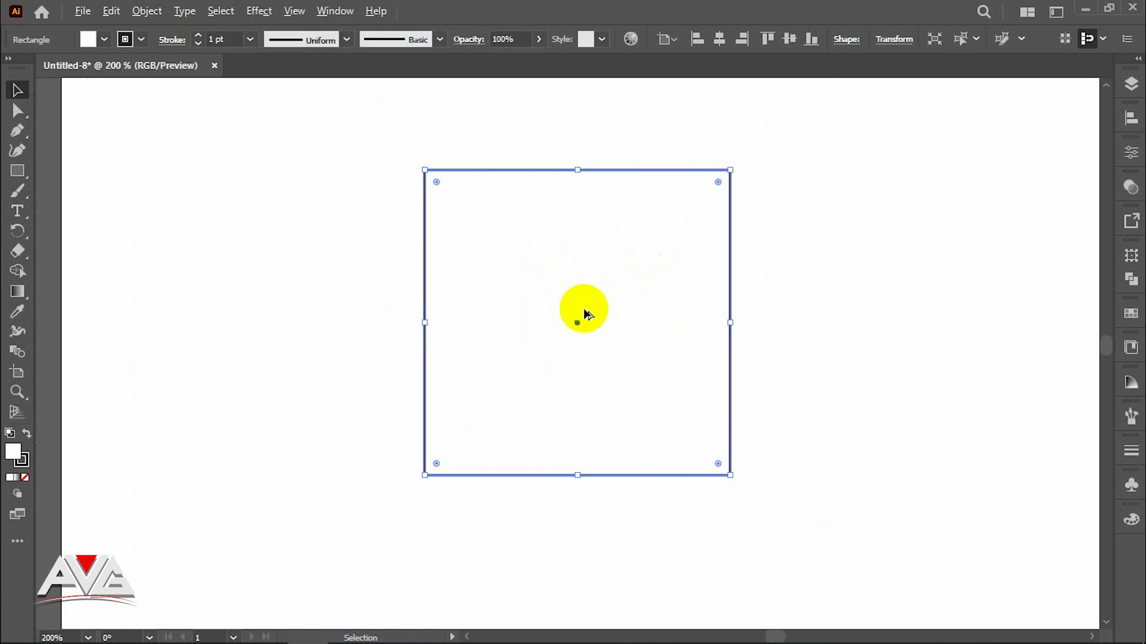
pyautogui.scroll(4, 583, 312)
pyautogui.scroll(-4, 601, 299)
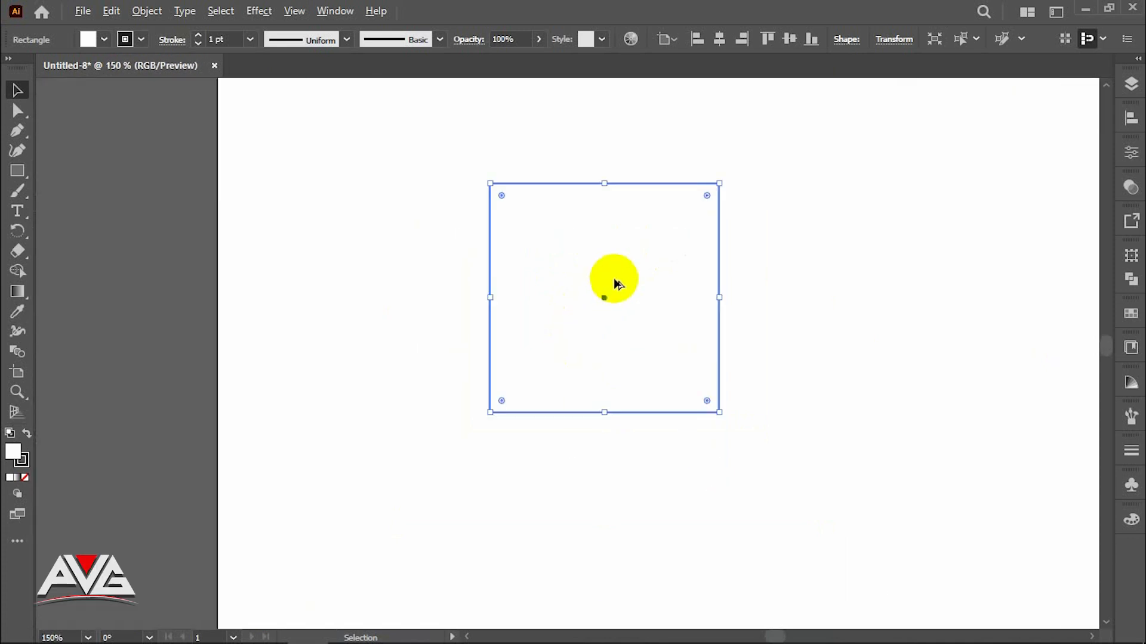
pyautogui.scroll(3, 615, 281)
pyautogui.scroll(-5, 615, 281)
pyautogui.scroll(8, 612, 282)
pyautogui.scroll(-6, 609, 298)
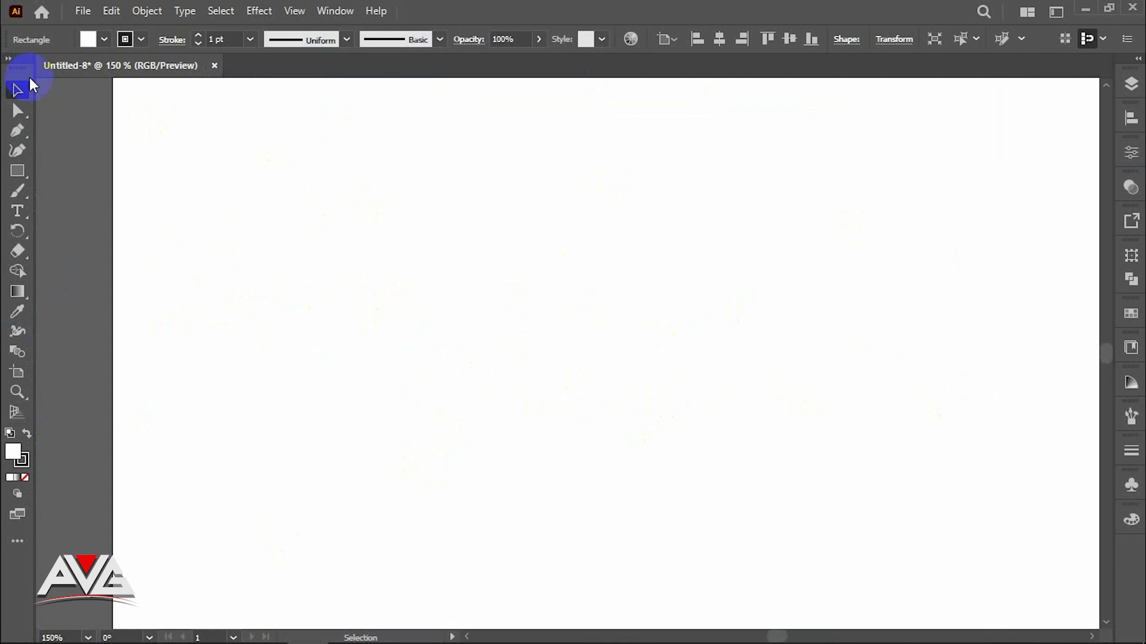
# - Pan across the artboard with the temporary Hand tool and bring the selected square back into view
pyautogui.press('space')
pyautogui.moveTo(746, 471); pyautogui.dragTo(923, 239)
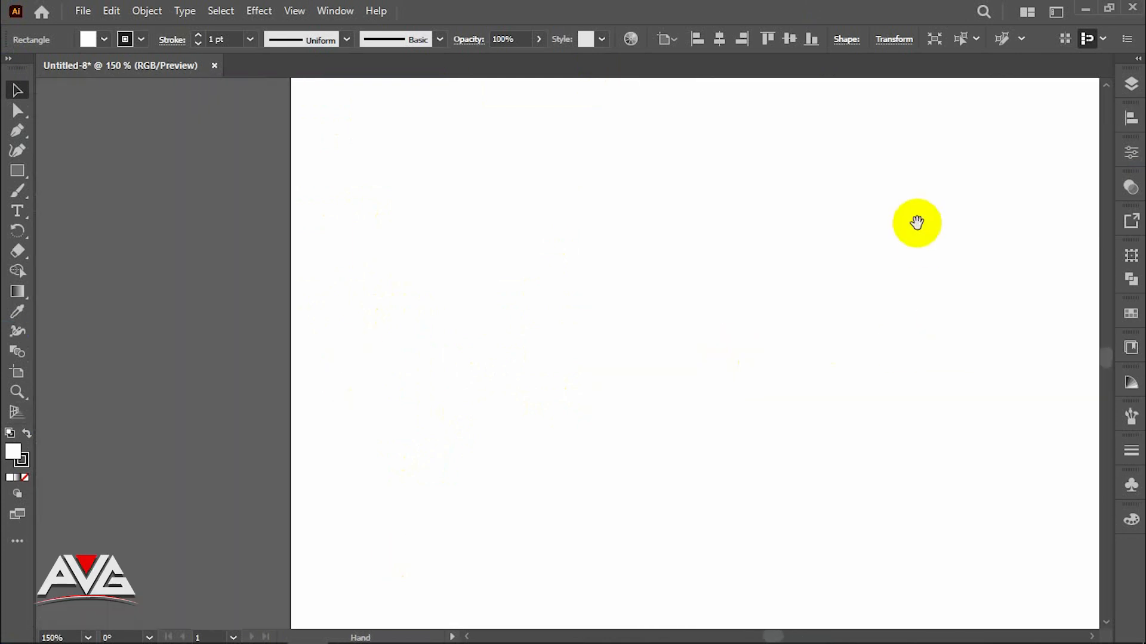
pyautogui.moveTo(402, 382); pyautogui.dragTo(391, 248)
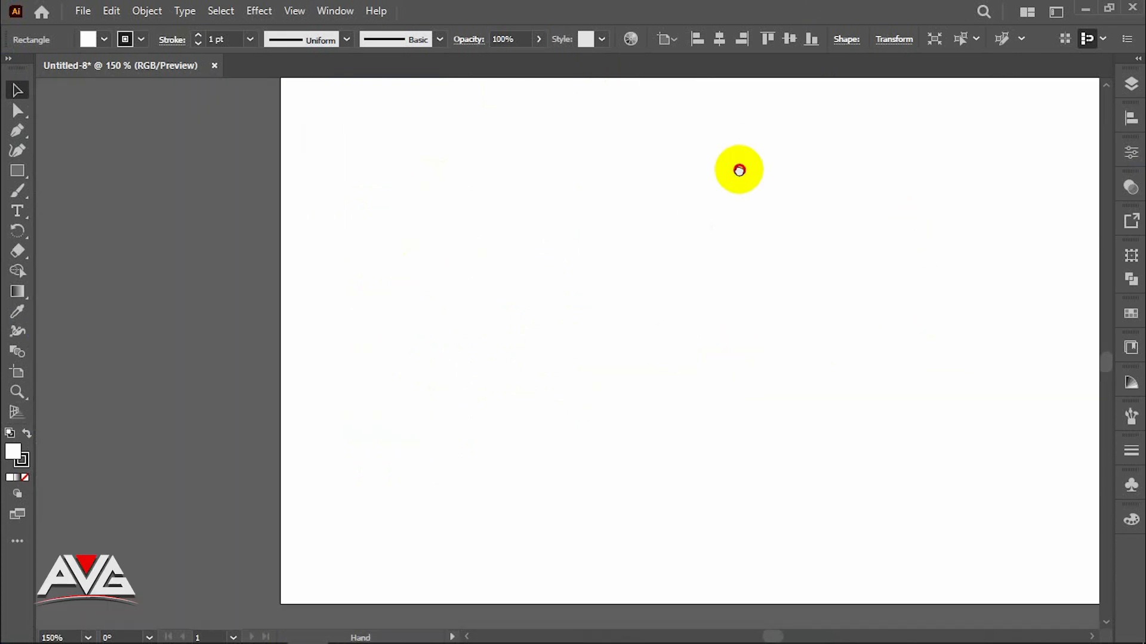
pyautogui.moveTo(739, 169); pyautogui.dragTo(703, 513)
pyautogui.click(668, 222)
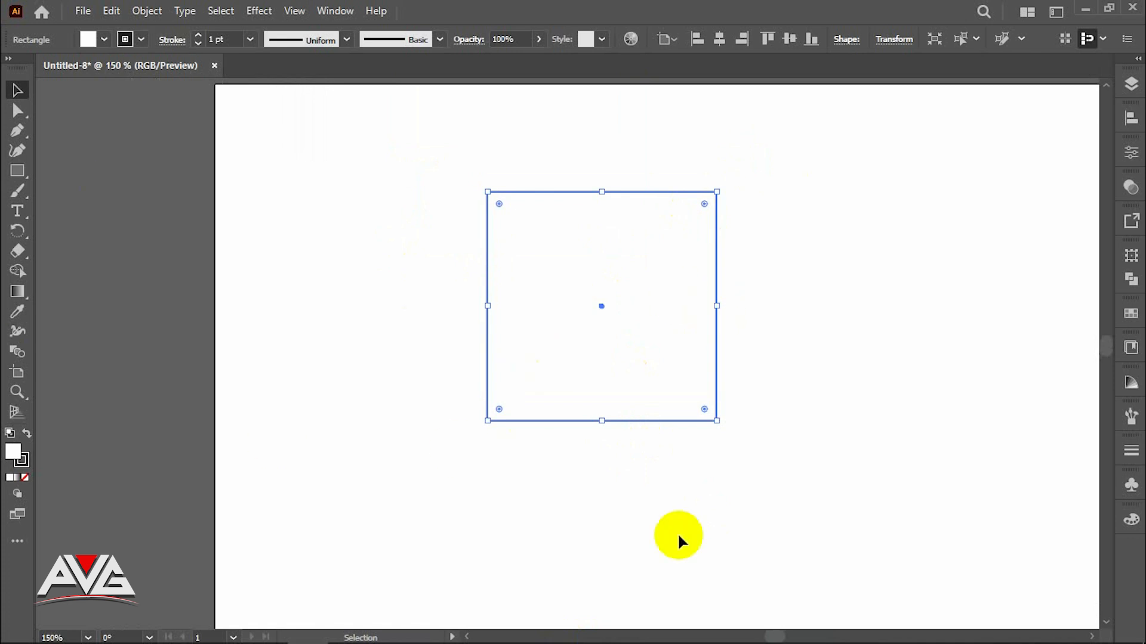
pyautogui.press('space')
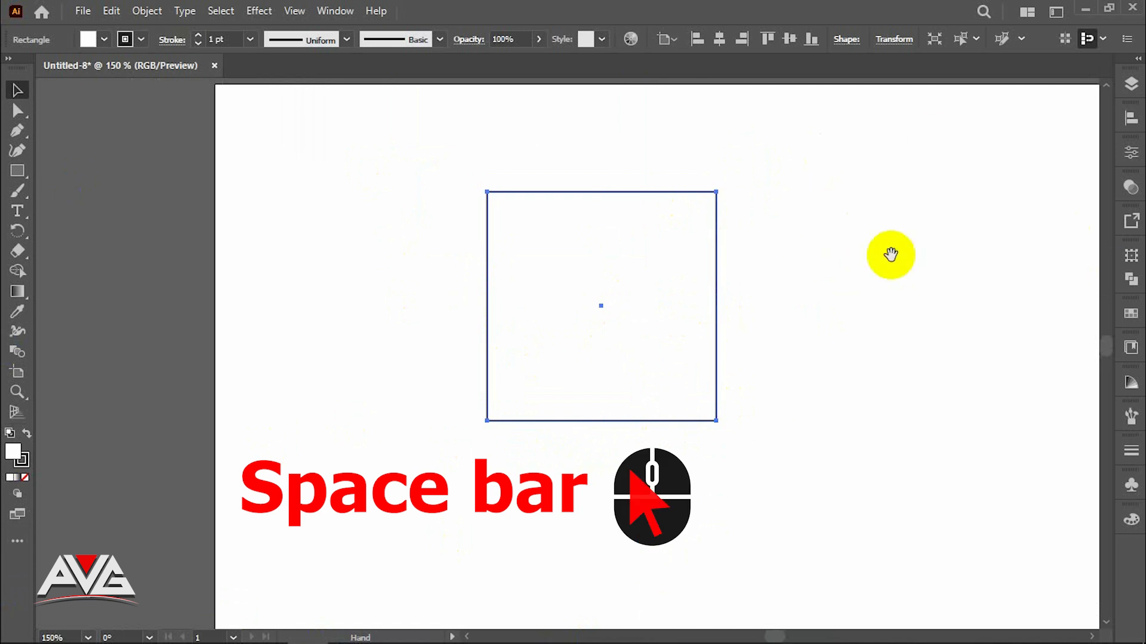
pyautogui.moveTo(889, 253)
pyautogui.mouseDown()
pyautogui.moveTo(911, 244)
pyautogui.moveTo(893, 253)
pyautogui.moveTo(880, 233)
pyautogui.moveTo(895, 246)
pyautogui.moveTo(882, 241)
pyautogui.moveTo(880, 256)
pyautogui.moveTo(883, 247)
pyautogui.mouseUp()
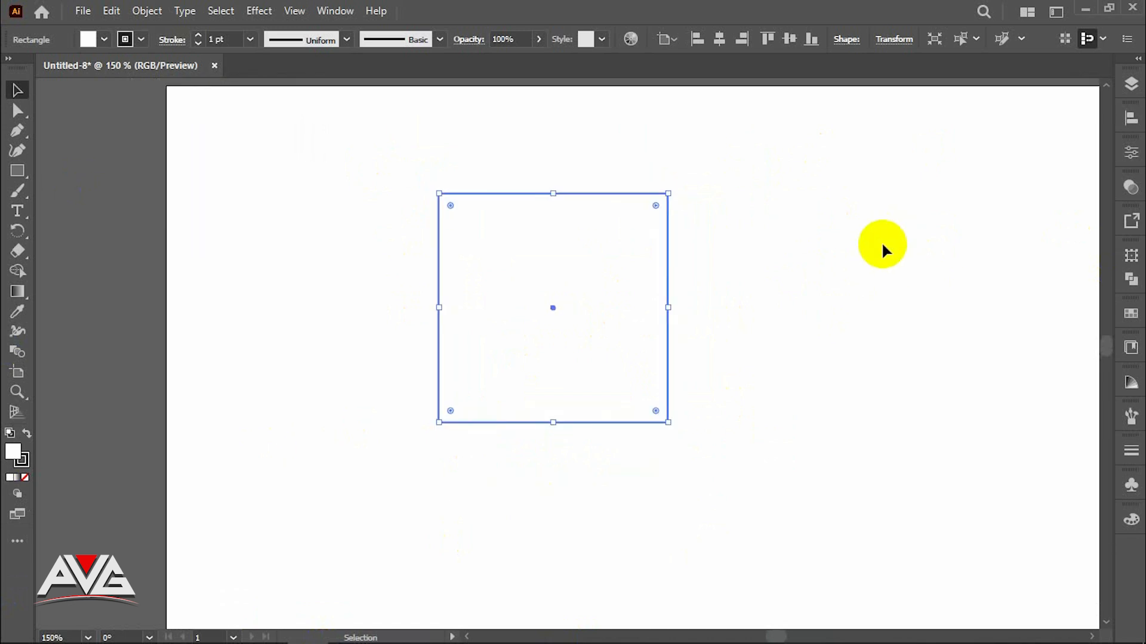
pyautogui.press('space')
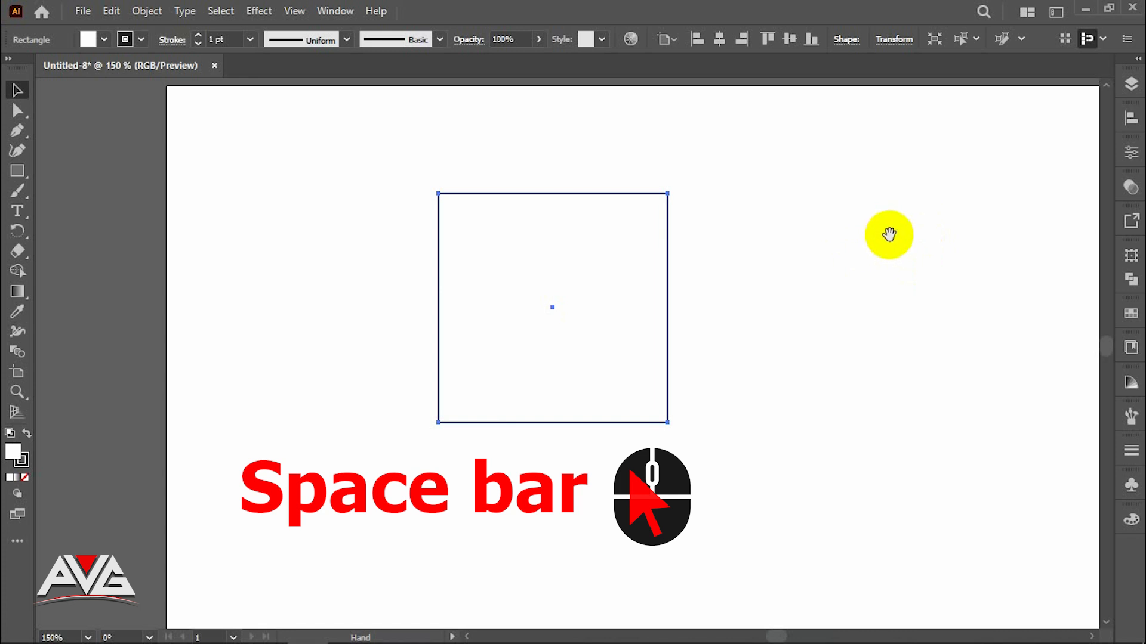
# - Pan around the artboard with the temporary Hand tool to inspect its edges and return to the selected square
pyautogui.moveTo(891, 235); pyautogui.dragTo(501, 156)
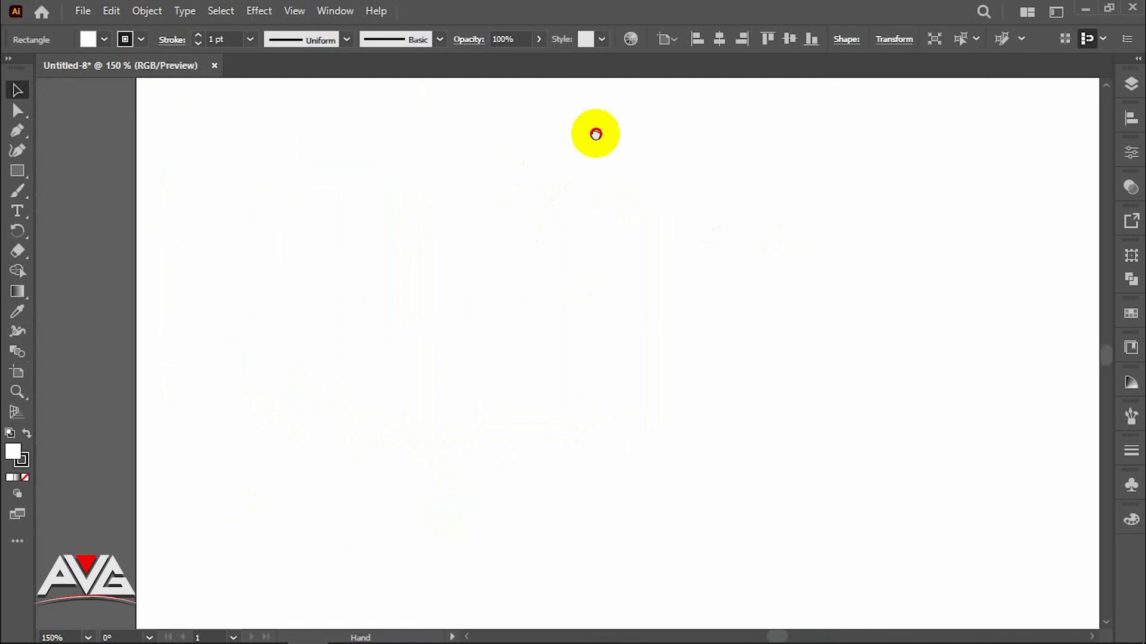
pyautogui.moveTo(416, 501); pyautogui.dragTo(692, 38)
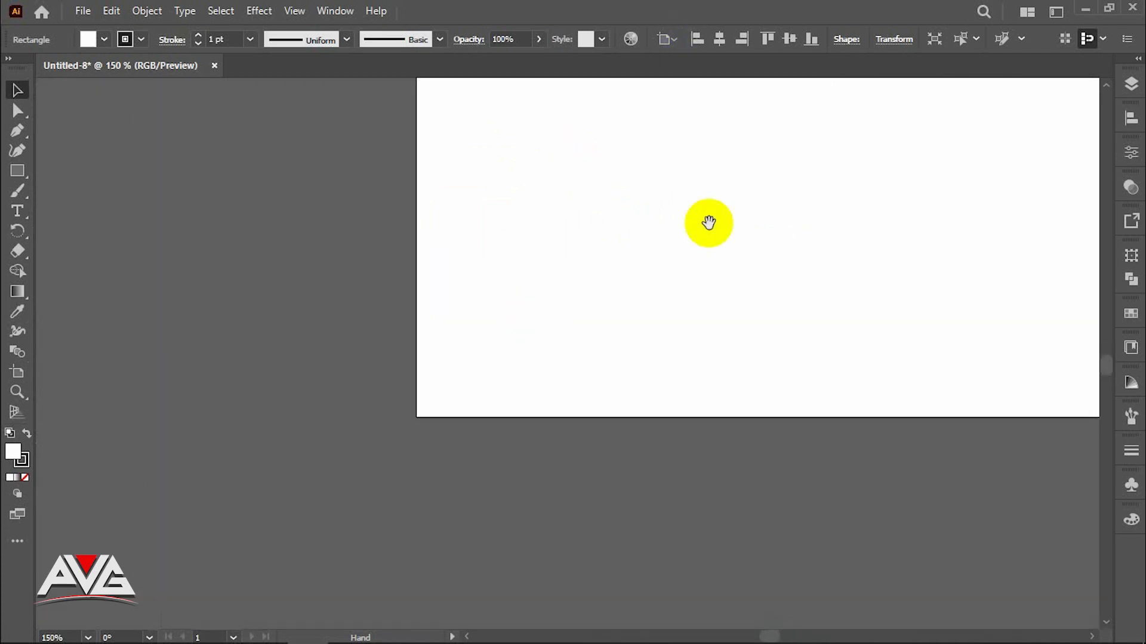
pyautogui.moveTo(605, 265); pyautogui.dragTo(224, 192)
pyautogui.moveTo(718, 469); pyautogui.dragTo(848, 585)
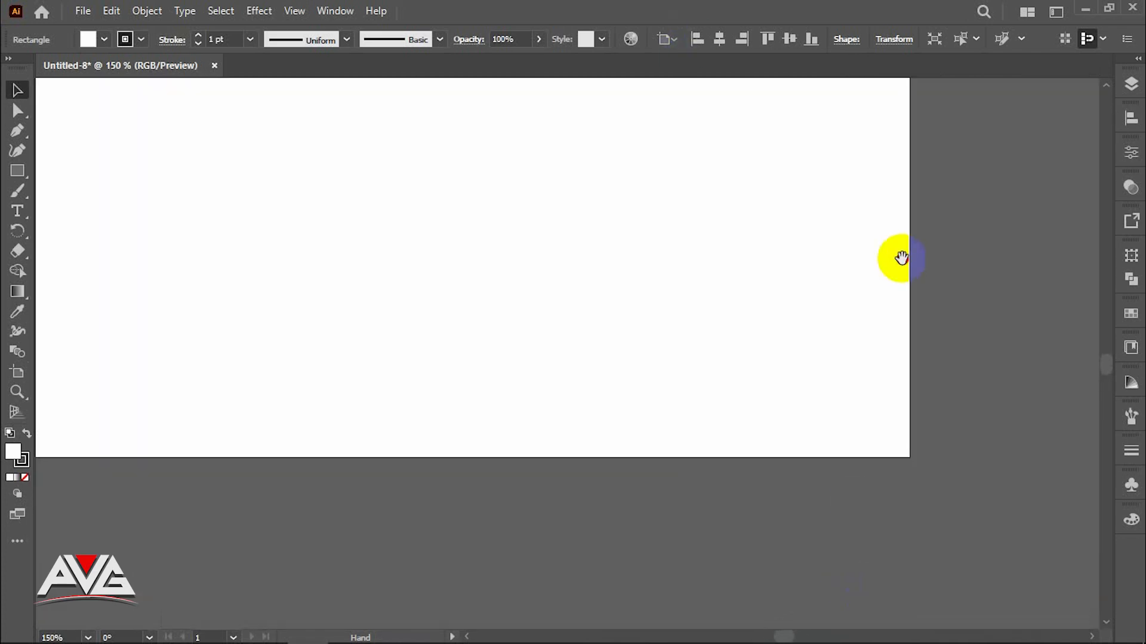
pyautogui.moveTo(597, 104); pyautogui.dragTo(793, 576)
pyautogui.moveTo(862, 348); pyautogui.dragTo(852, 318)
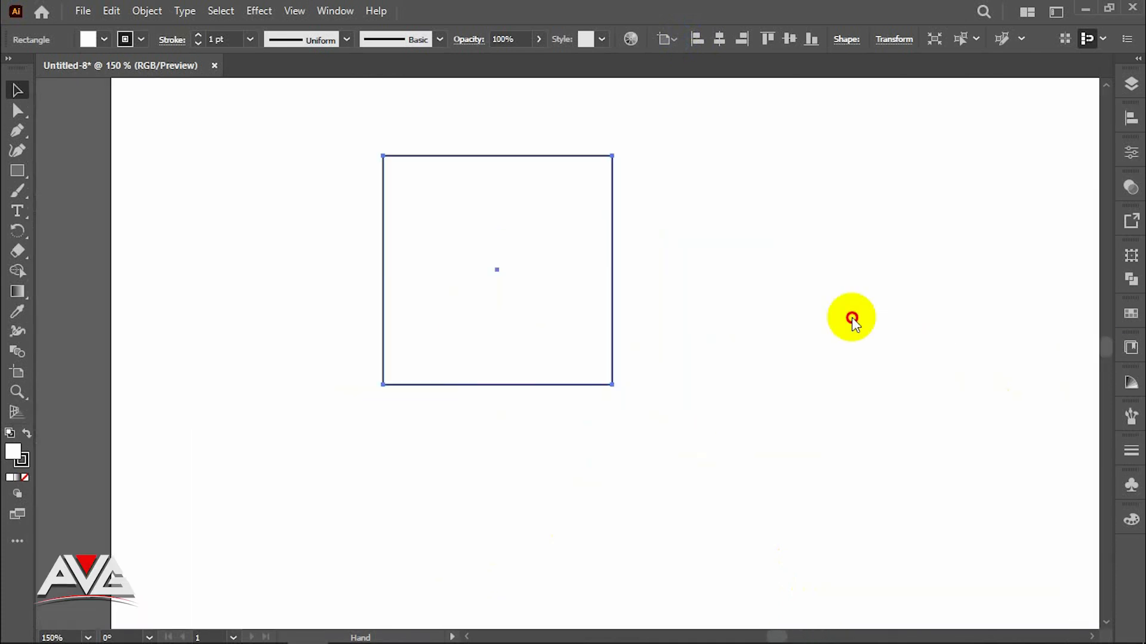
pyautogui.moveTo(612, 363); pyautogui.dragTo(708, 341)
pyautogui.moveTo(702, 476); pyautogui.dragTo(547, 438)
# - Zoom in and out around the selected square and reposition the view to show the artboard's upper part
pyautogui.scroll(-4, 614, 291)
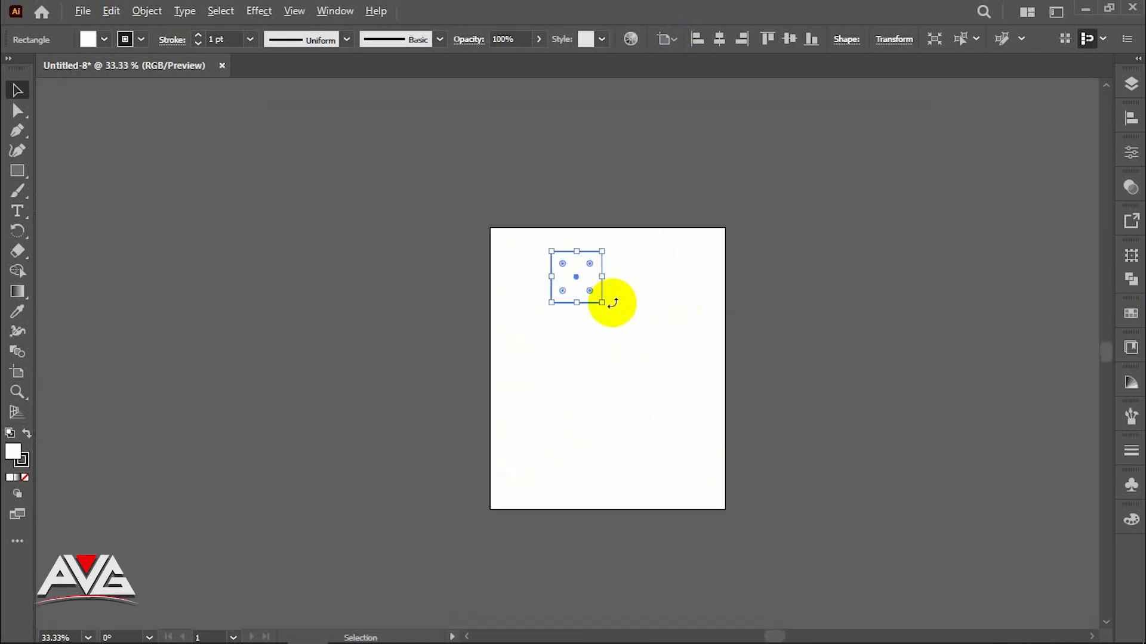
pyautogui.scroll(1, 603, 295)
pyautogui.scroll(1, 584, 286)
pyautogui.scroll(-2, 608, 281)
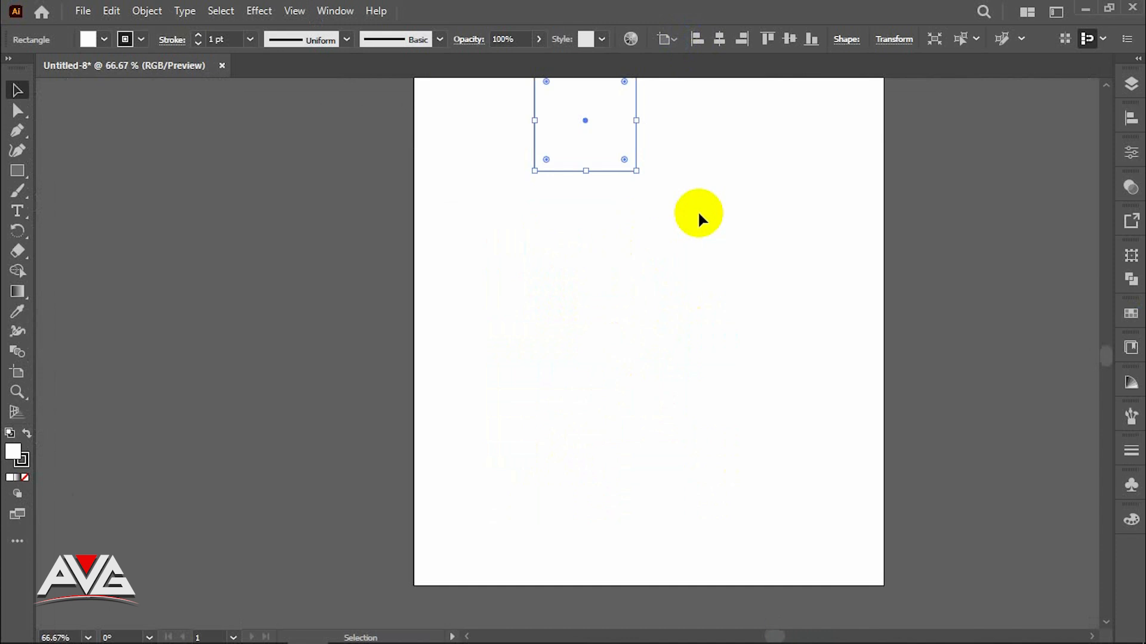
pyautogui.press('space')
pyautogui.moveTo(686, 179); pyautogui.dragTo(623, 299)
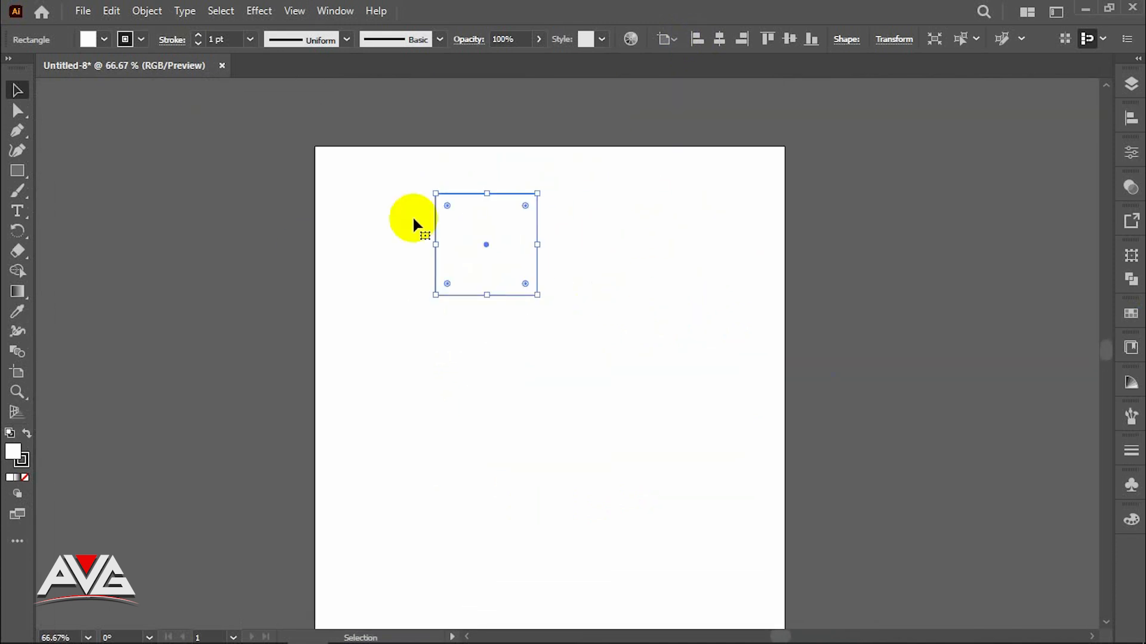
# - Practice deselecting and reselecting the square with the Selection tool, leaving it selected
pyautogui.click(935, 273)
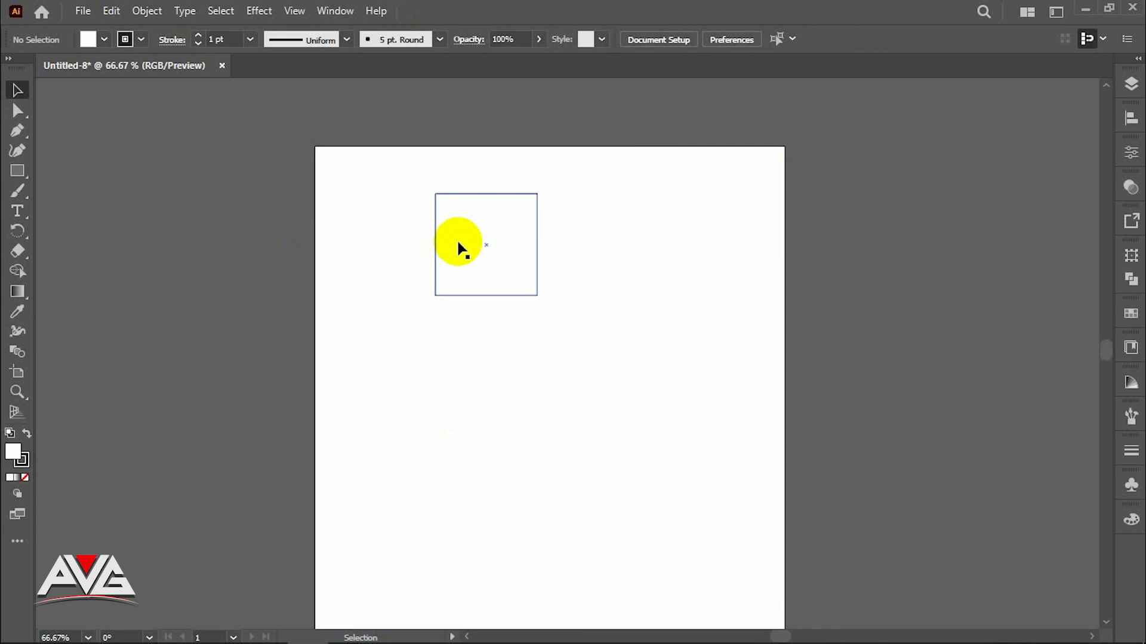
pyautogui.click(511, 222)
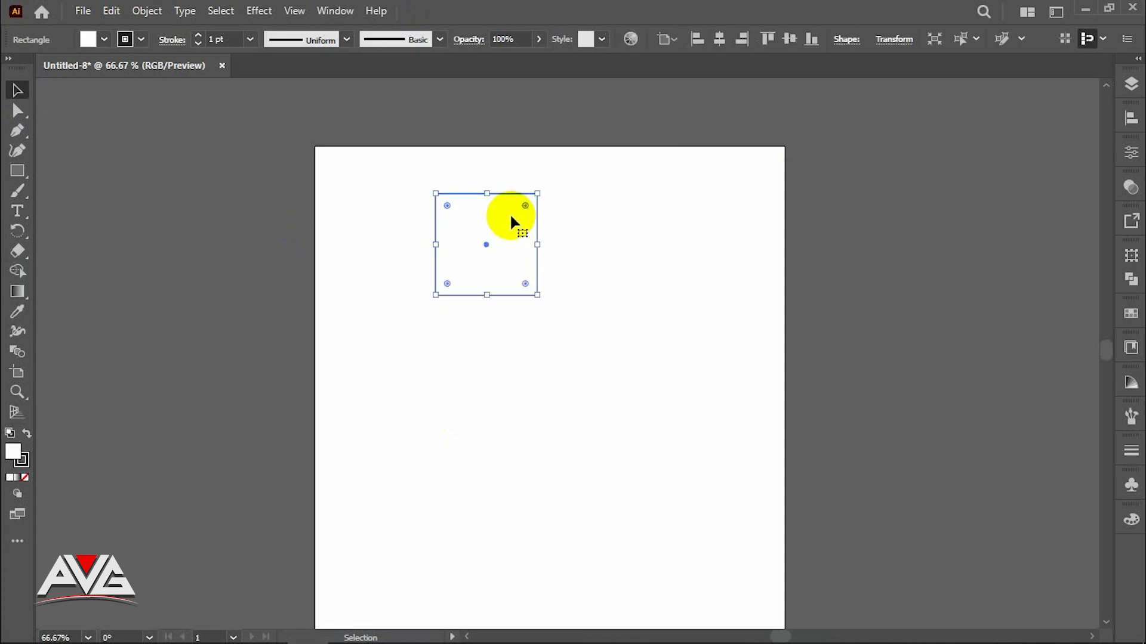
pyautogui.click(640, 238)
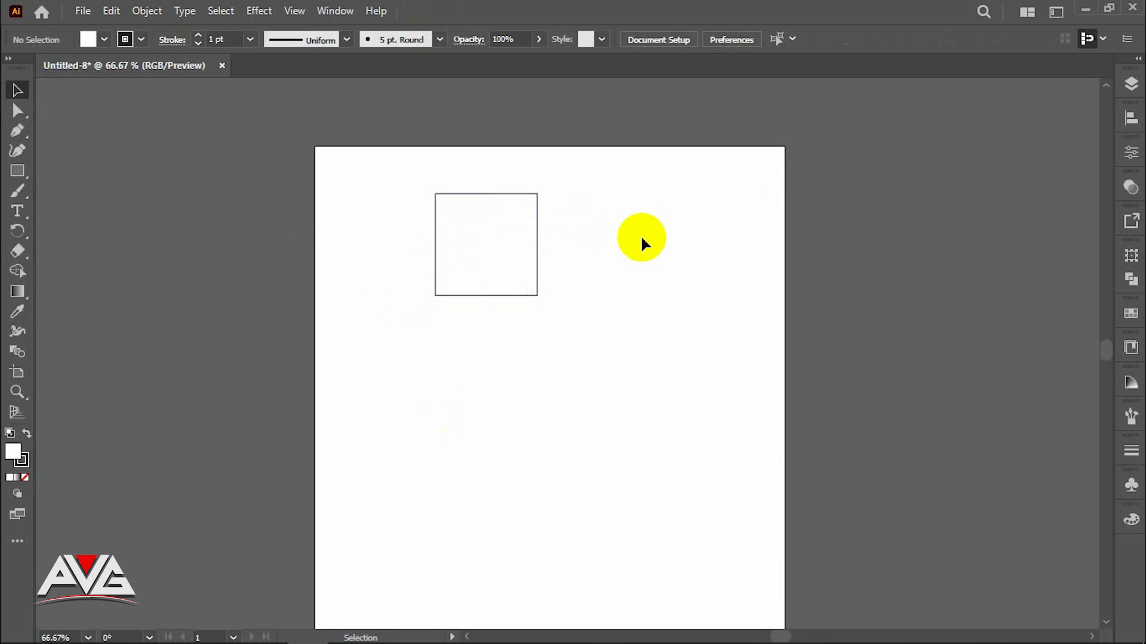
pyautogui.click(491, 229)
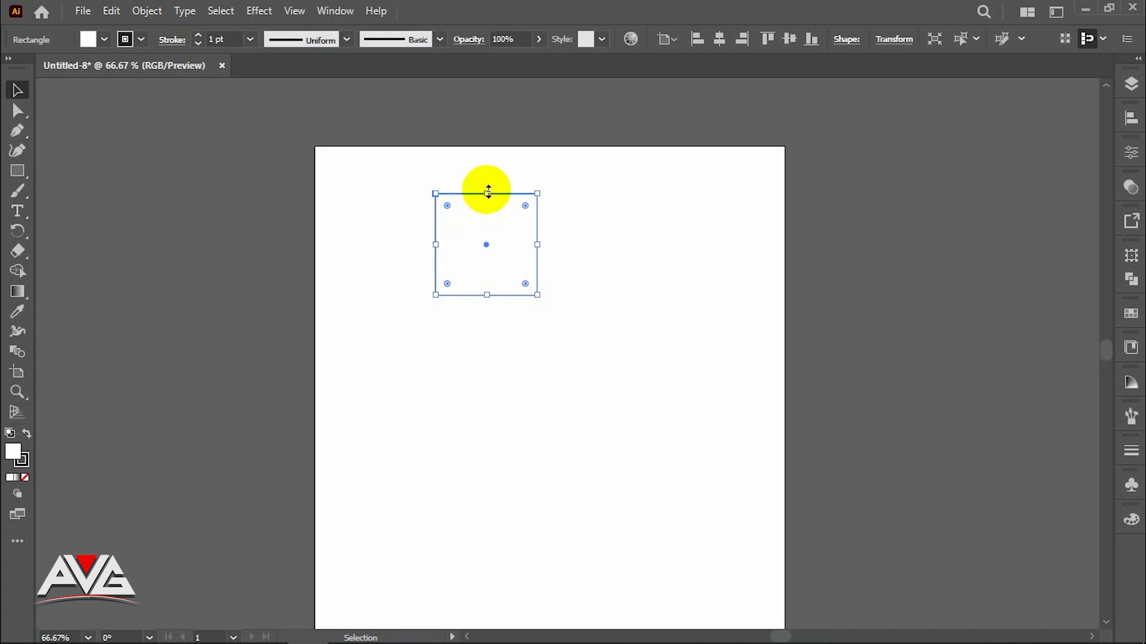
# - Resize the square by its edge and corner handles into a wide, flat rectangle near the artboard's upper edge, keeping it selected
pyautogui.moveTo(566, 182)
pyautogui.mouseDown()
pyautogui.moveTo(644, 166)
pyautogui.moveTo(549, 206)
pyautogui.moveTo(493, 134)
pyautogui.moveTo(483, 195)
pyautogui.moveTo(492, 185)
pyautogui.mouseUp()
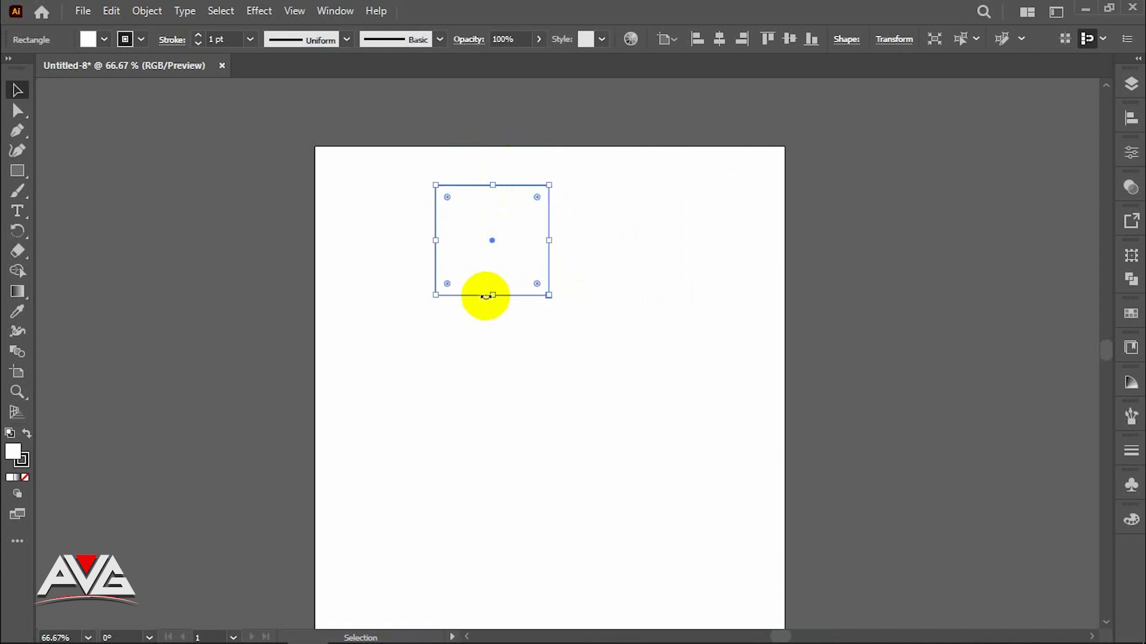
pyautogui.moveTo(492, 296); pyautogui.dragTo(492, 324)
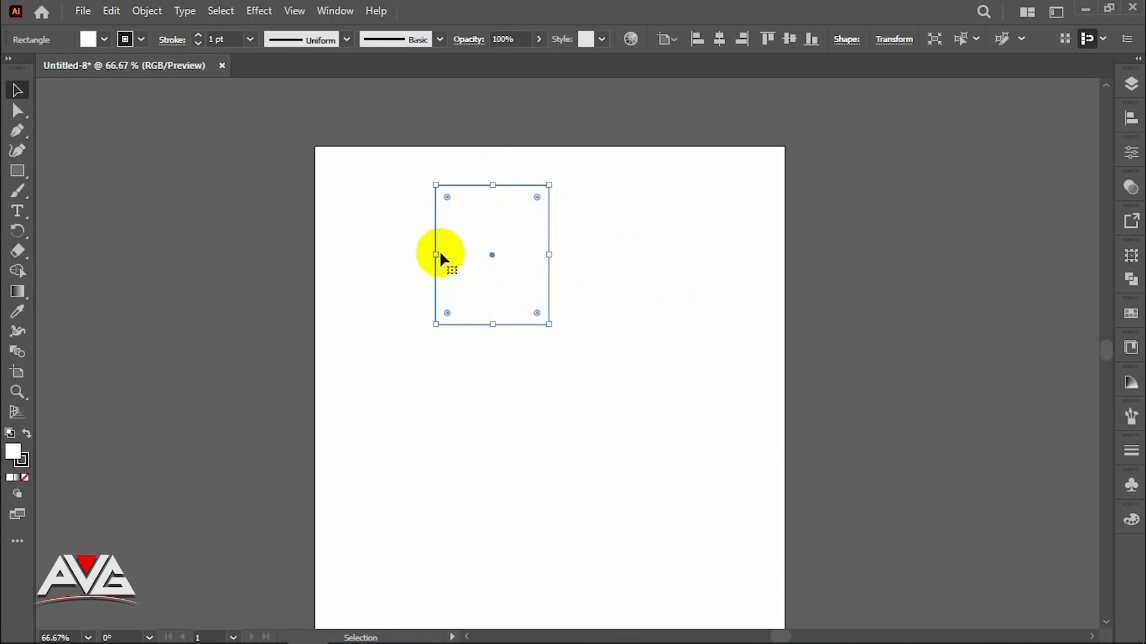
pyautogui.moveTo(436, 256)
pyautogui.mouseDown()
pyautogui.moveTo(480, 256)
pyautogui.moveTo(436, 255)
pyautogui.mouseUp()
pyautogui.moveTo(435, 324); pyautogui.dragTo(613, 218)
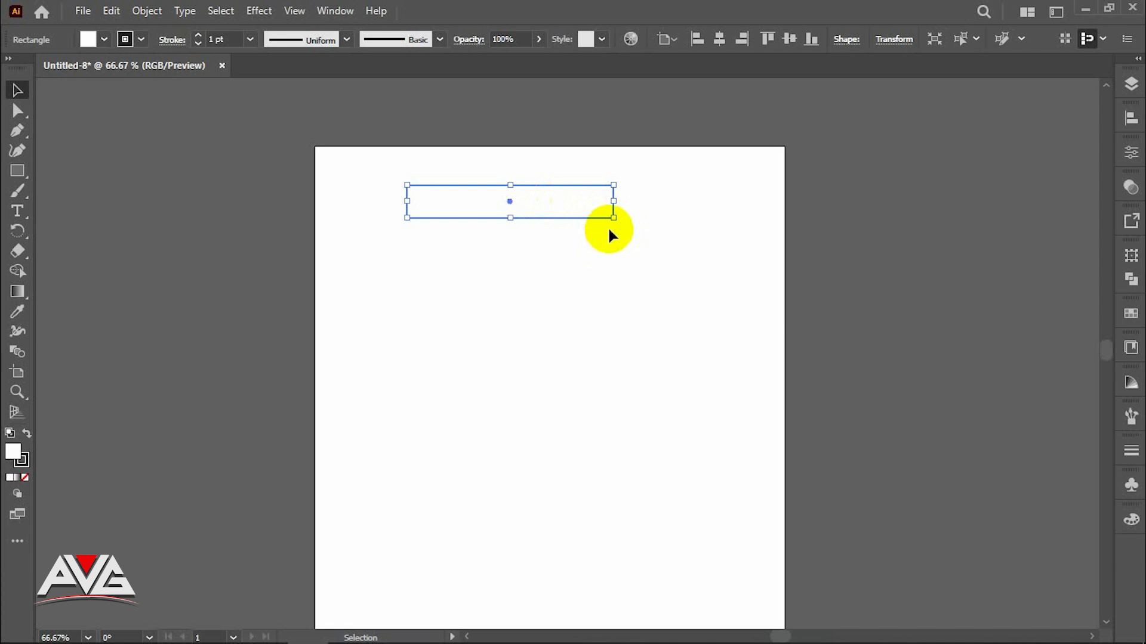
pyautogui.click(511, 303)
pyautogui.click(586, 210)
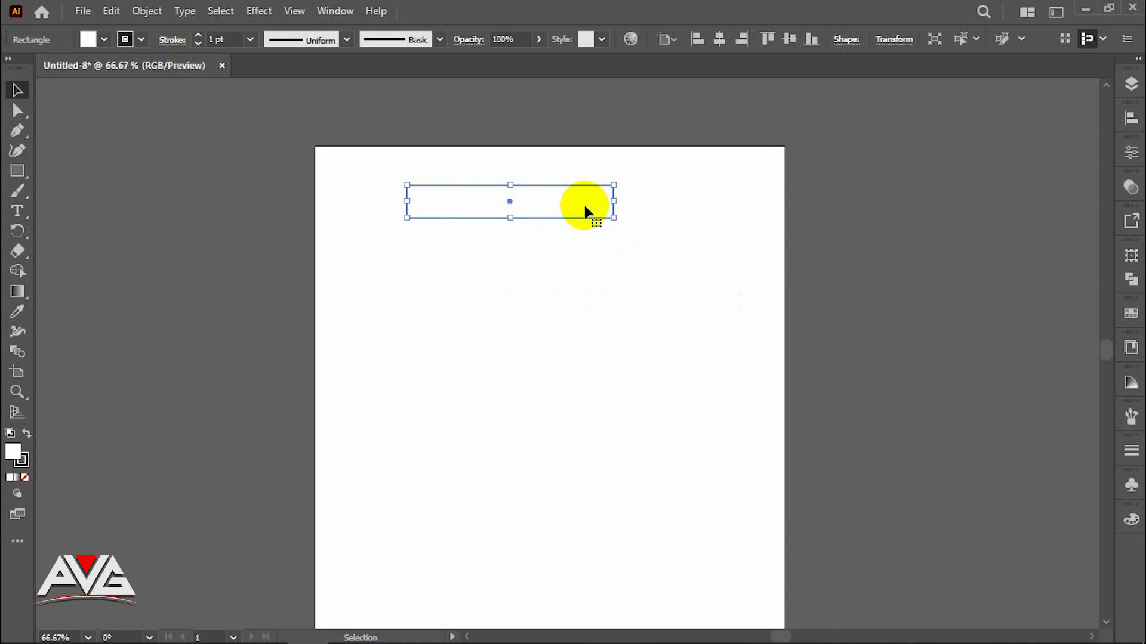
# - Stretch the rectangle into a vertical strip about 0.13 in wide and 8.74 in high, and fill it with black (000000)
pyautogui.moveTo(613, 218); pyautogui.dragTo(413, 597)
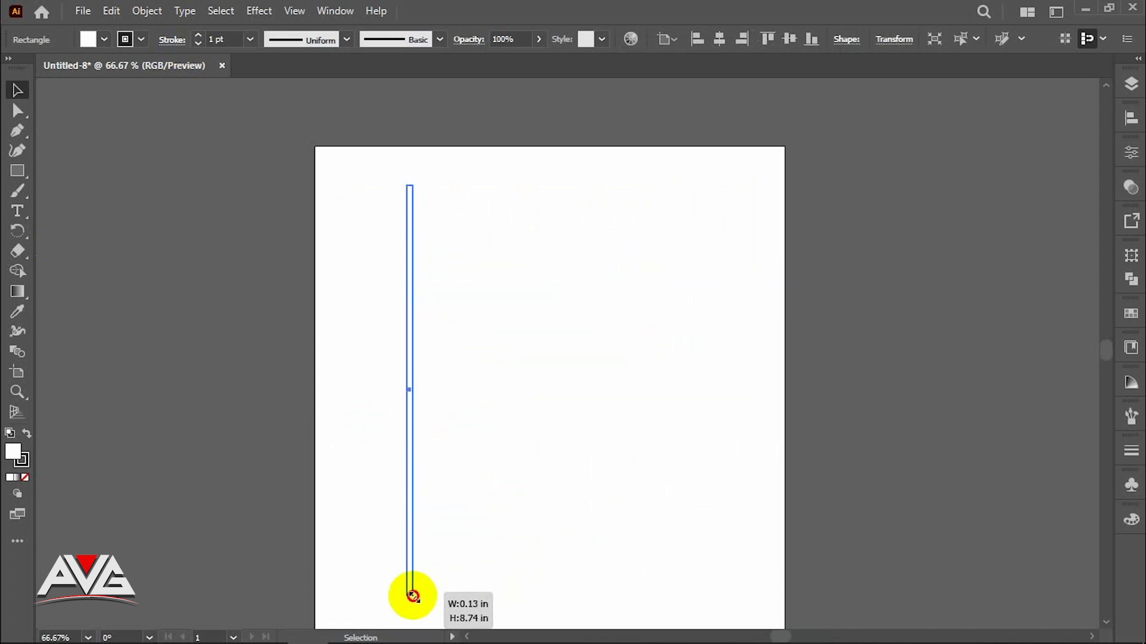
pyautogui.moveTo(413, 597); pyautogui.dragTo(413, 597)
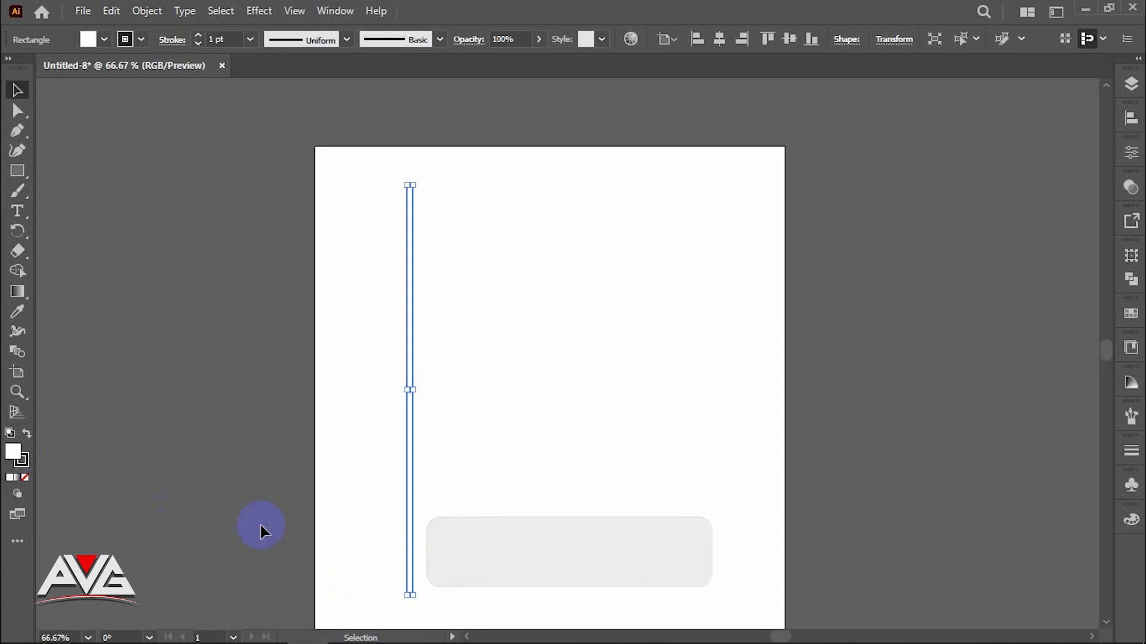
pyautogui.doubleClick(13, 451)
pyautogui.moveTo(699, 434); pyautogui.dragTo(371, 601)
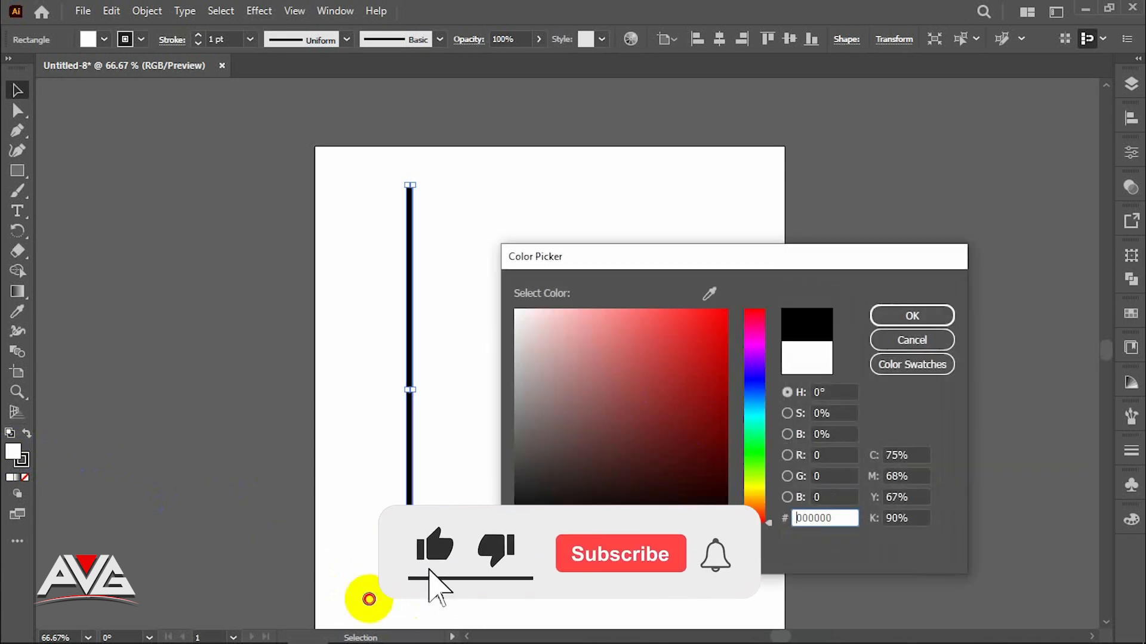
pyautogui.click(912, 315)
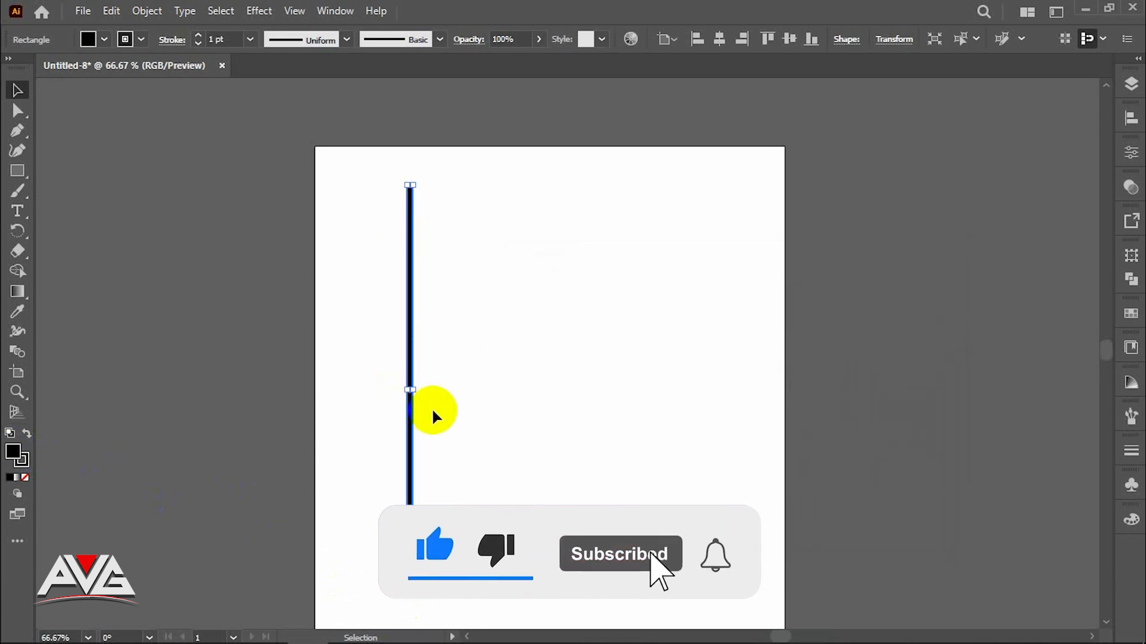
# - Widen the strip to about 7.57 in, shorten it from its lower edge, and change its fill to dark red
pyautogui.moveTo(411, 390); pyautogui.dragTo(764, 357)
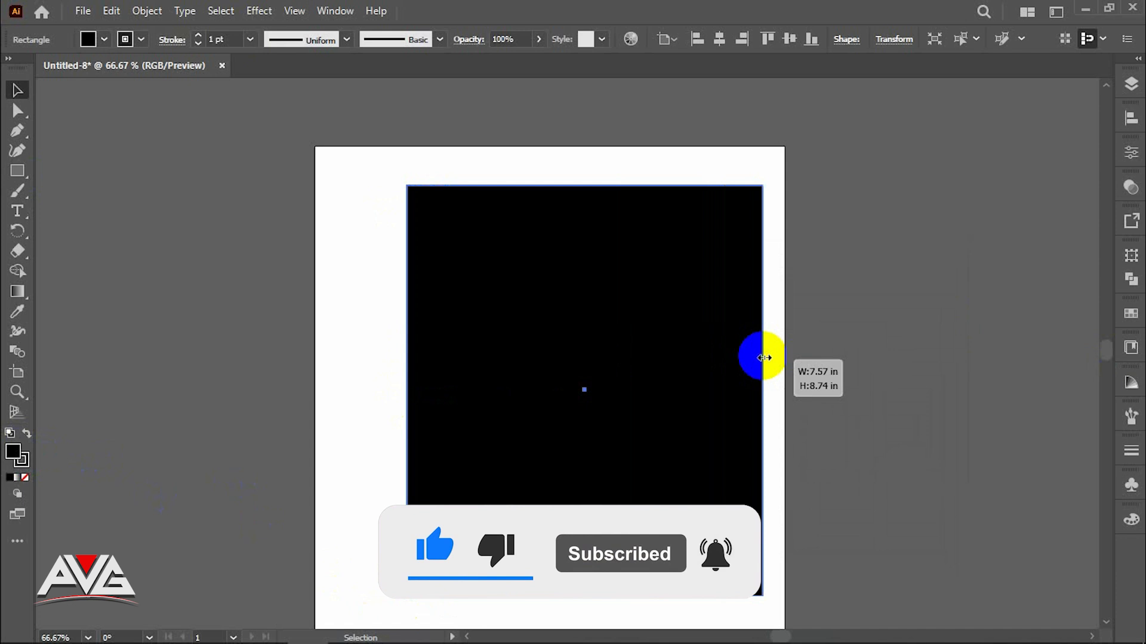
pyautogui.moveTo(584, 596); pyautogui.dragTo(584, 495)
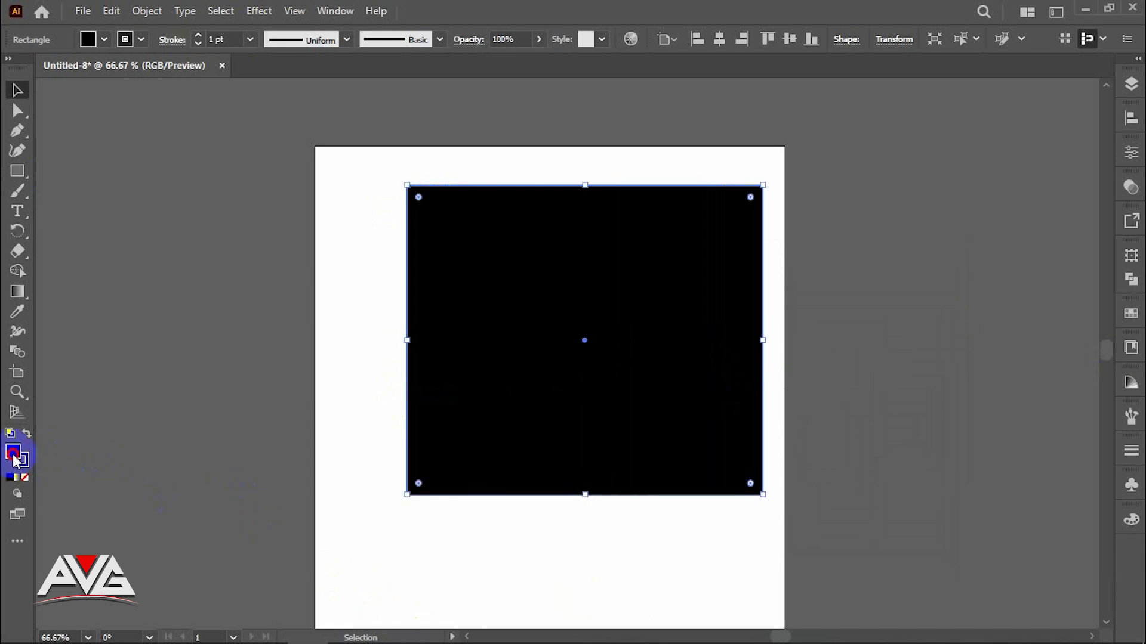
pyautogui.doubleClick(14, 459)
pyautogui.write('FF0000')
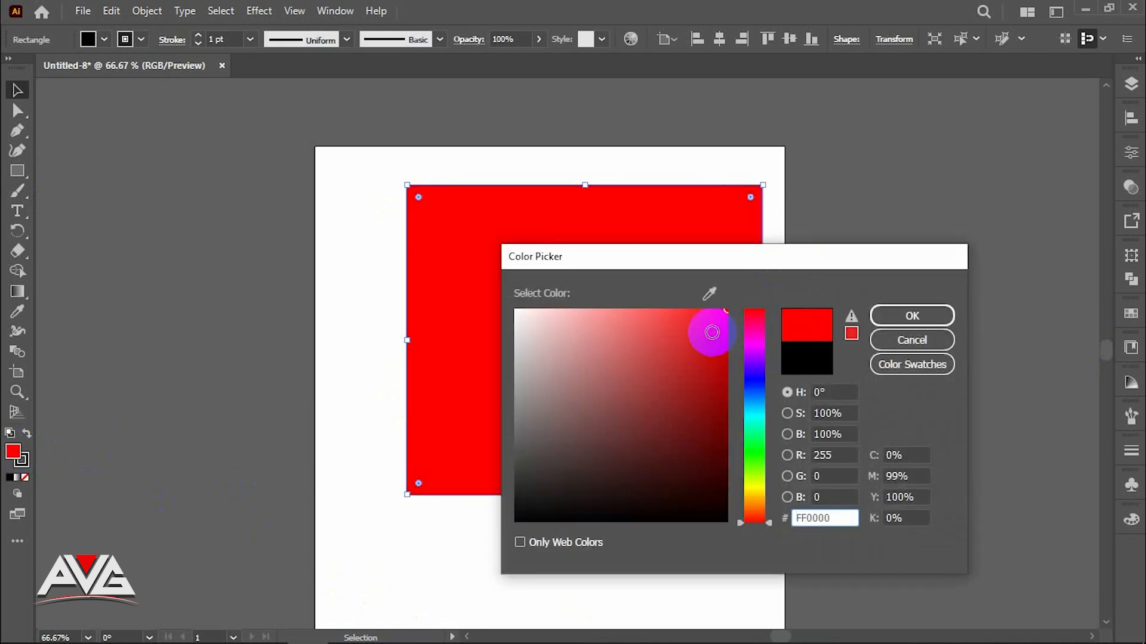
pyautogui.moveTo(712, 333); pyautogui.dragTo(711, 356)
pyautogui.click(889, 318)
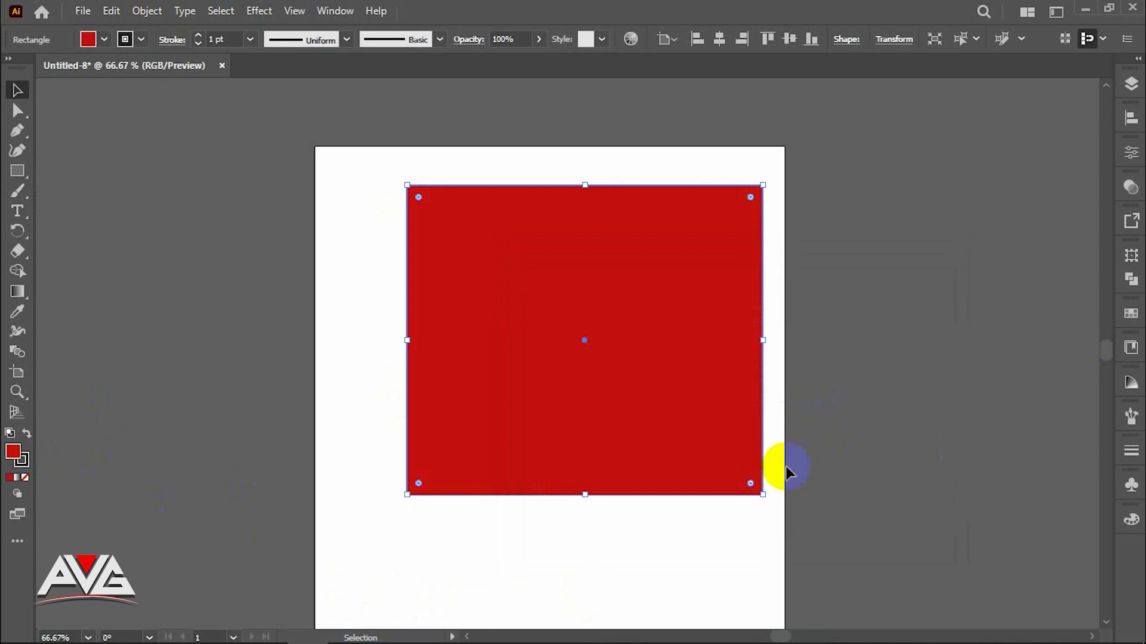
# - Shrink the red rectangle to a small wide shape, and enlarge it proportionally from its lower-right corner
pyautogui.moveTo(766, 497); pyautogui.dragTo(588, 243)
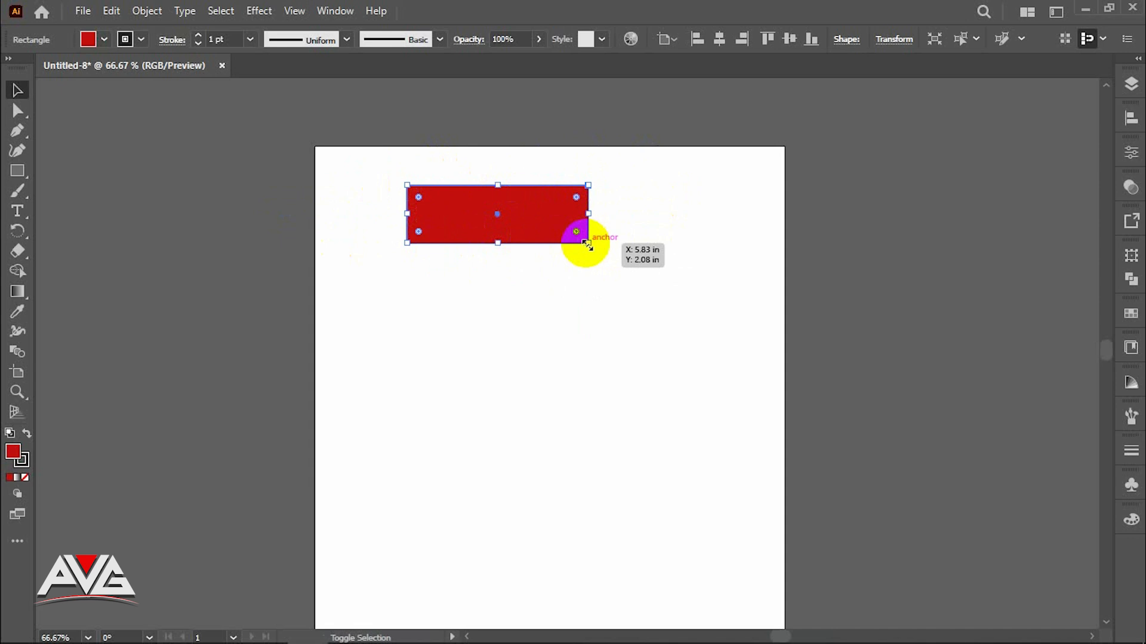
pyautogui.click(606, 266)
pyautogui.click(576, 238)
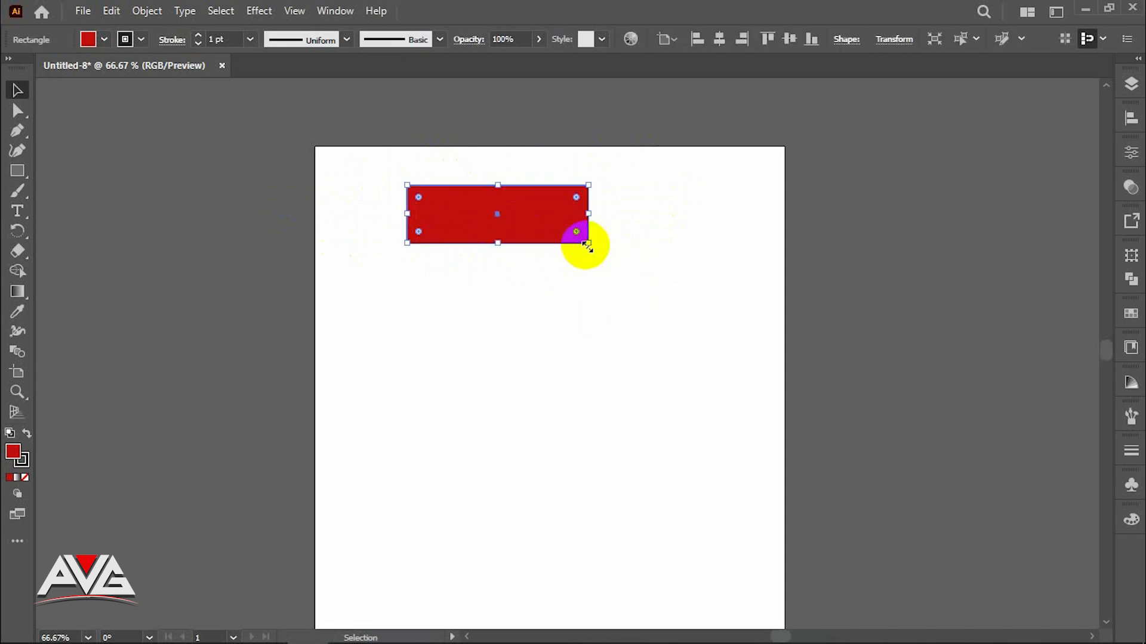
pyautogui.moveTo(588, 242); pyautogui.dragTo(662, 266)
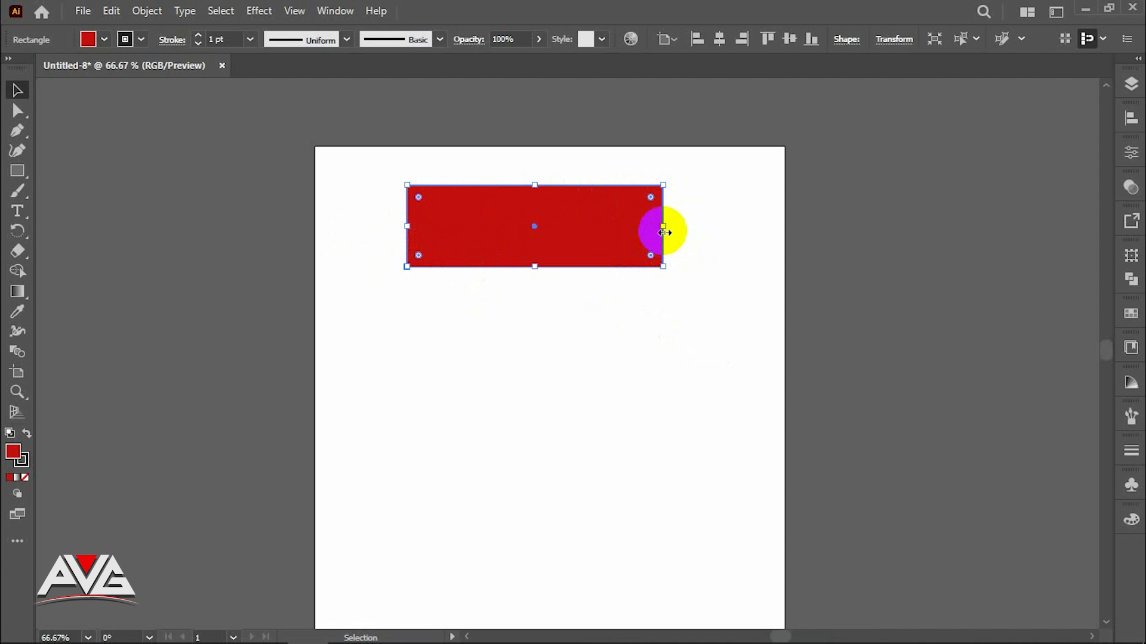
# - Try resizing the red rectangle freely and proportionally from its right edge and lower-right corner into a near-square, and deselect it
pyautogui.moveTo(663, 226); pyautogui.dragTo(466, 226)
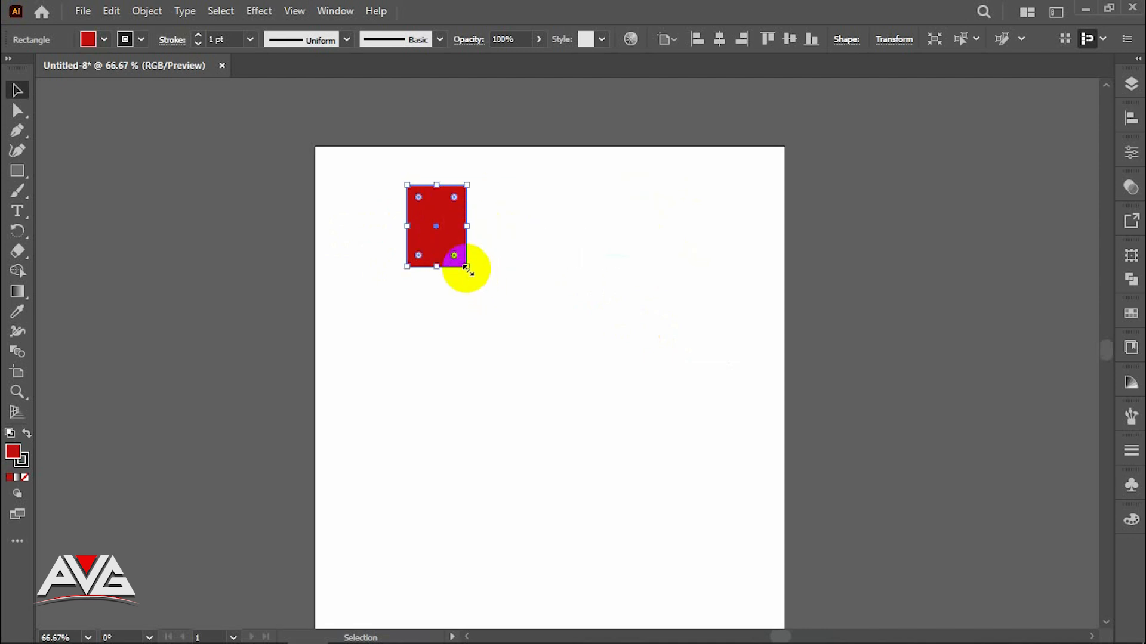
pyautogui.moveTo(466, 268); pyautogui.dragTo(525, 358)
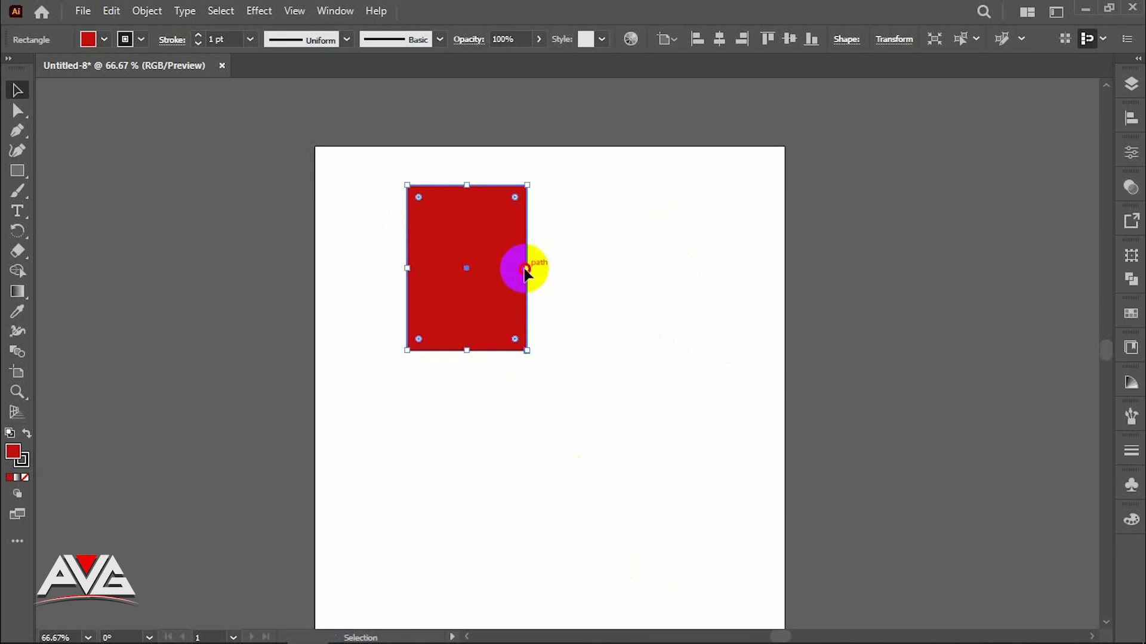
pyautogui.moveTo(525, 270); pyautogui.dragTo(570, 273)
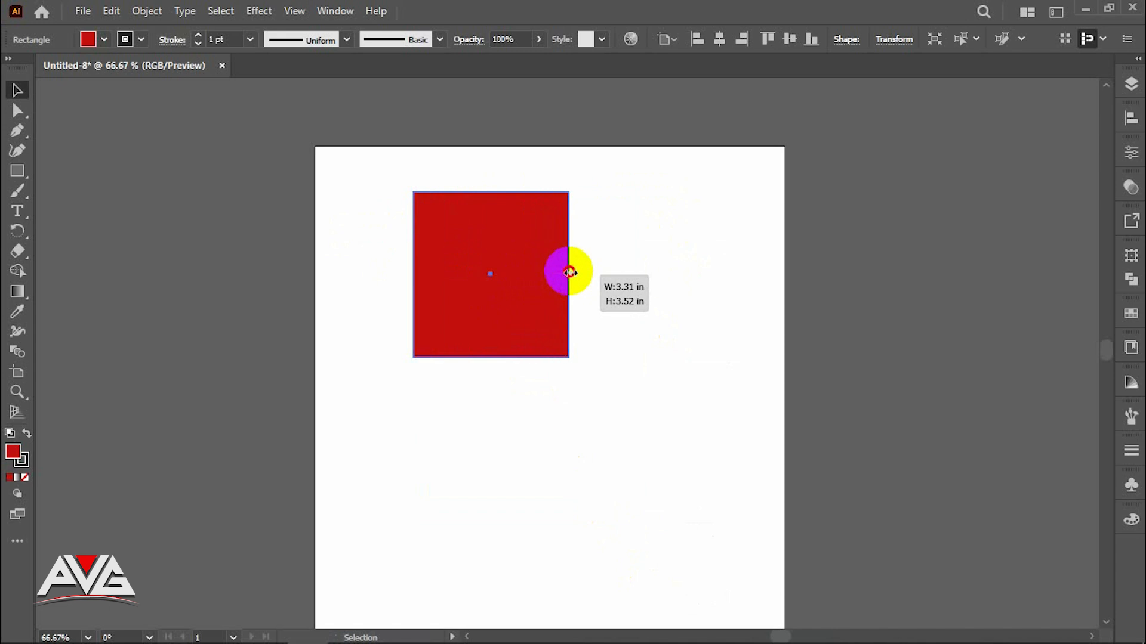
pyautogui.moveTo(569, 357); pyautogui.dragTo(545, 333)
pyautogui.hotkey('ctrl', 'shift', 'a')
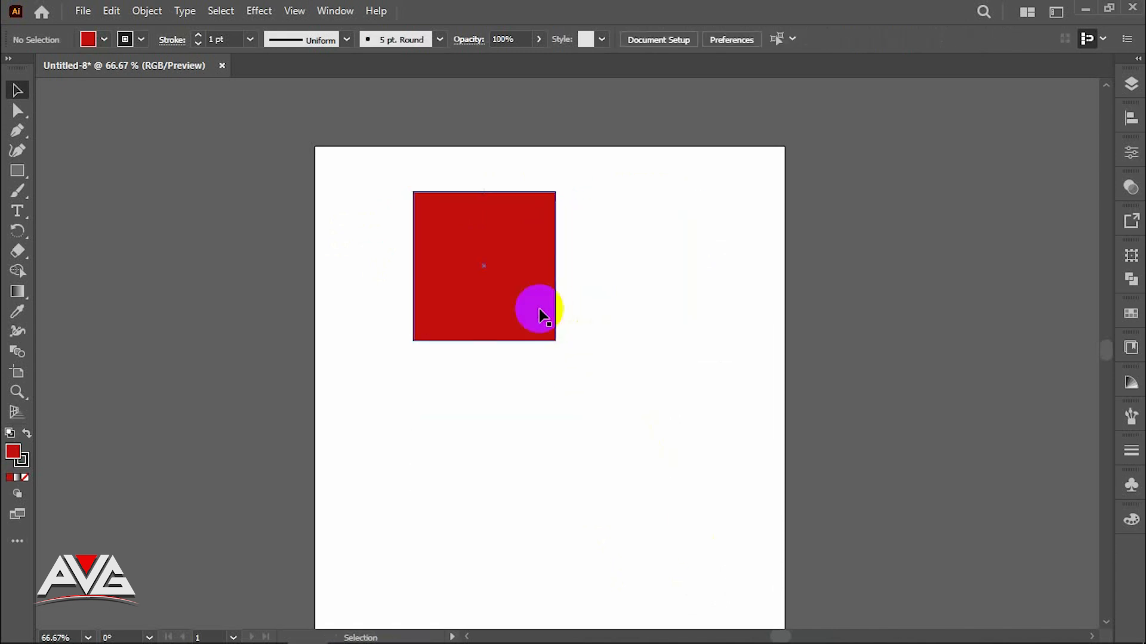
# - Undo the recent resizes to restore the wide red rectangle
pyautogui.hotkey('ctrl', 'z')
pyautogui.hotkey('ctrl', 'z')
pyautogui.hotkey('ctrl', 'z')
pyautogui.hotkey('ctrl', 'z')
pyautogui.hotkey('ctrl', 'z')
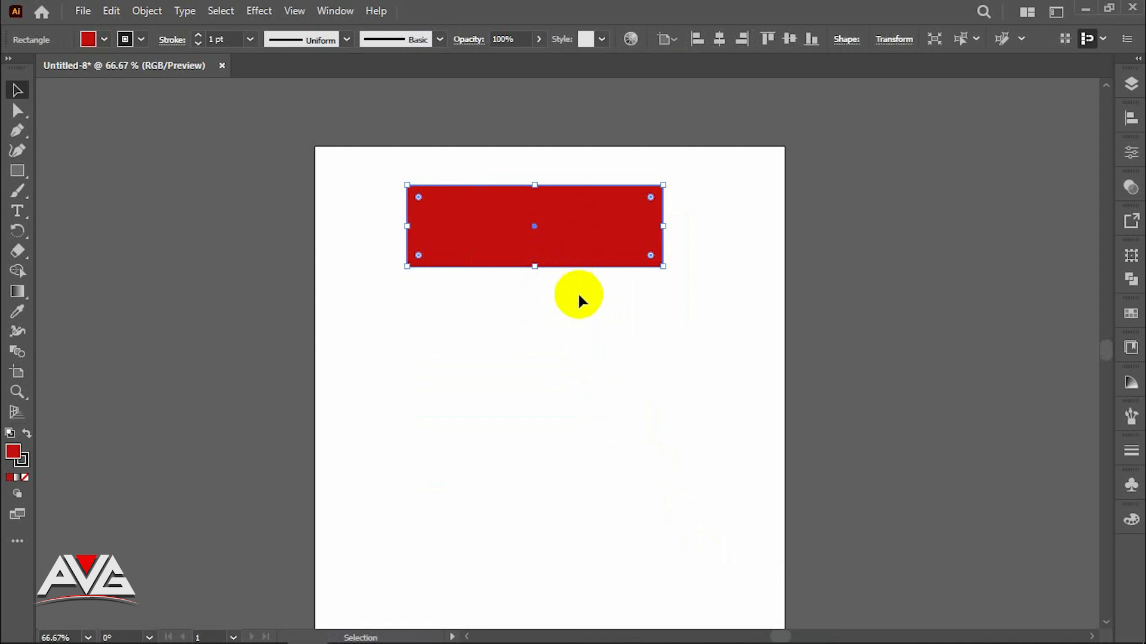
# - Move the red rectangle to the artboard's upper-left area, its lower-right edge, and back near the upper middle
pyautogui.moveTo(463, 219); pyautogui.dragTo(427, 191)
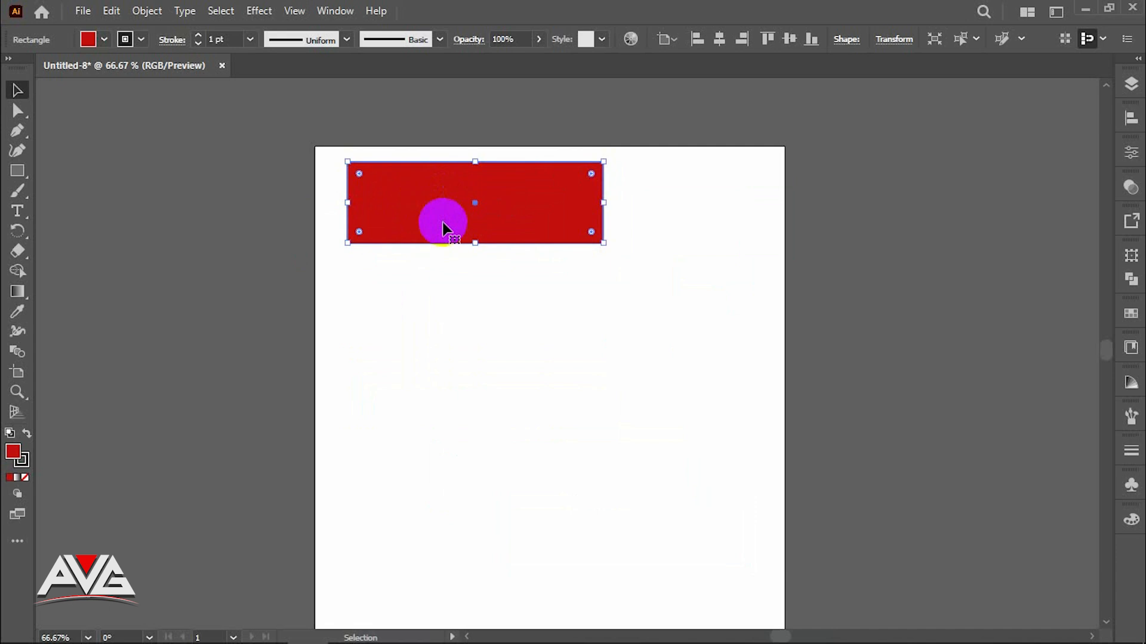
pyautogui.press('space')
pyautogui.moveTo(429, 279); pyautogui.dragTo(435, 203)
pyautogui.moveTo(420, 122); pyautogui.dragTo(604, 541)
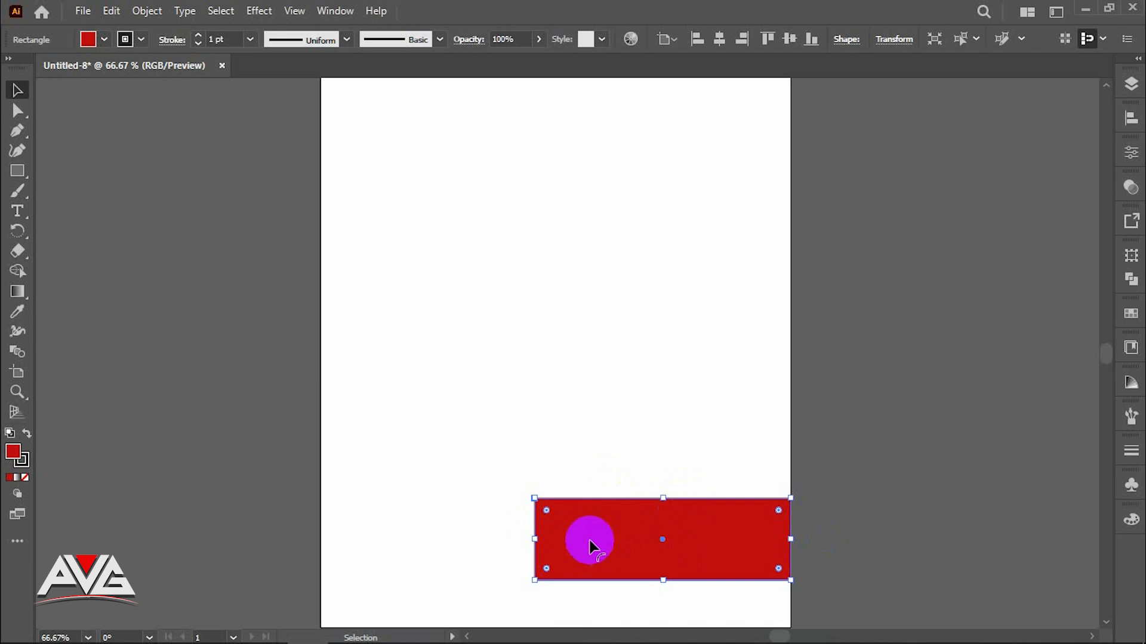
pyautogui.moveTo(589, 540); pyautogui.dragTo(483, 321)
pyautogui.press('space')
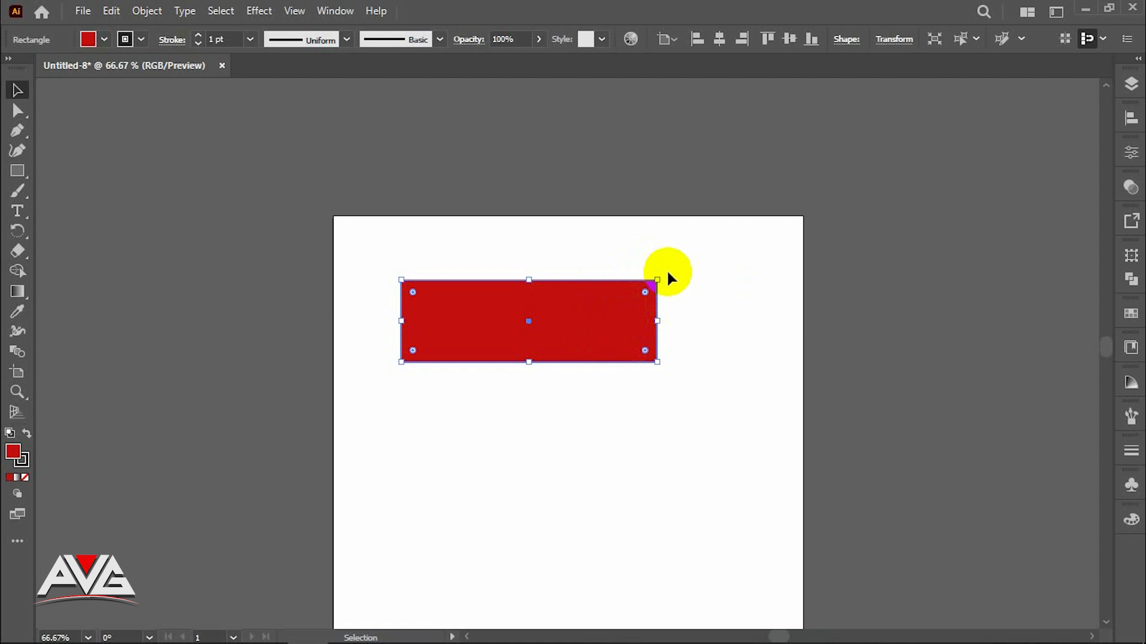
# - Try rotating the red rectangle freely about its center and return it to horizontal
pyautogui.moveTo(663, 271); pyautogui.dragTo(665, 225)
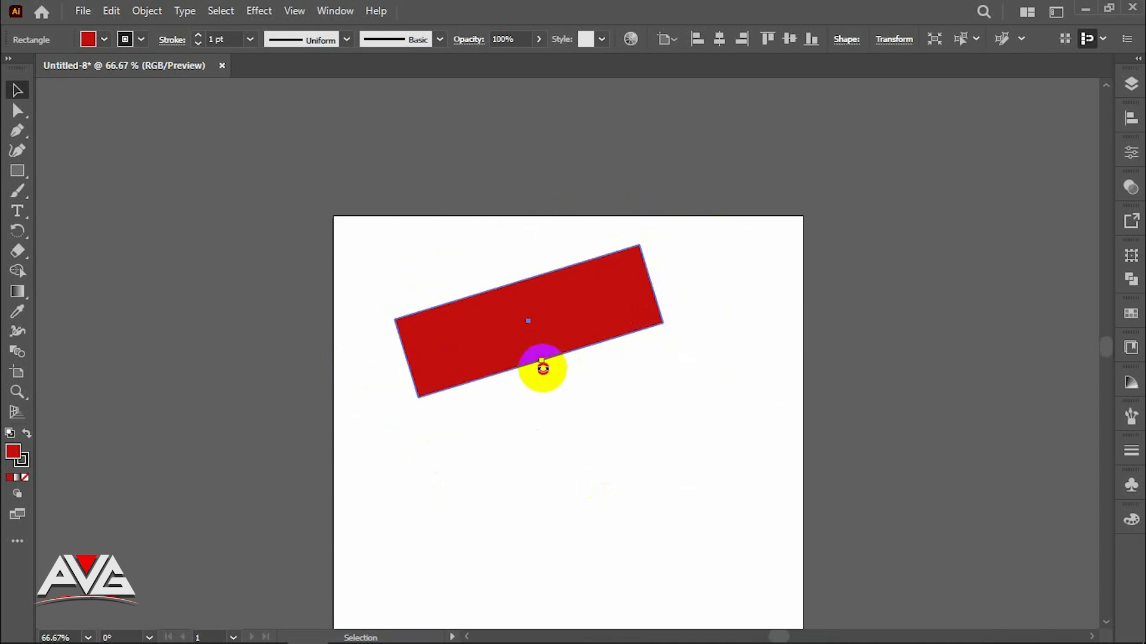
pyautogui.moveTo(542, 368); pyautogui.dragTo(531, 266)
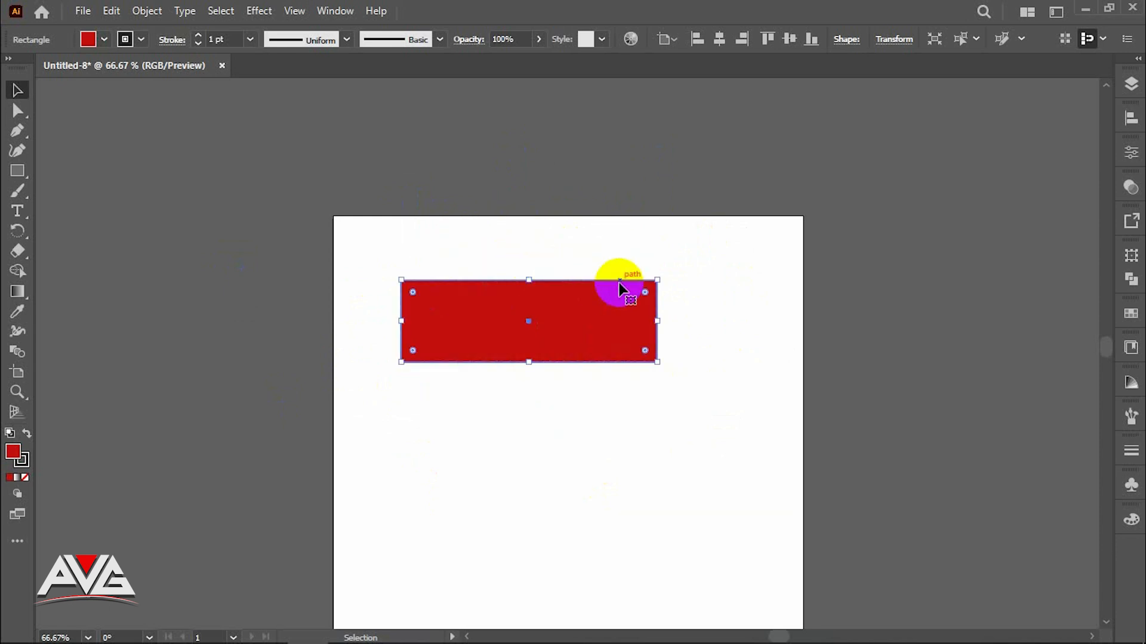
pyautogui.moveTo(664, 270); pyautogui.dragTo(689, 269)
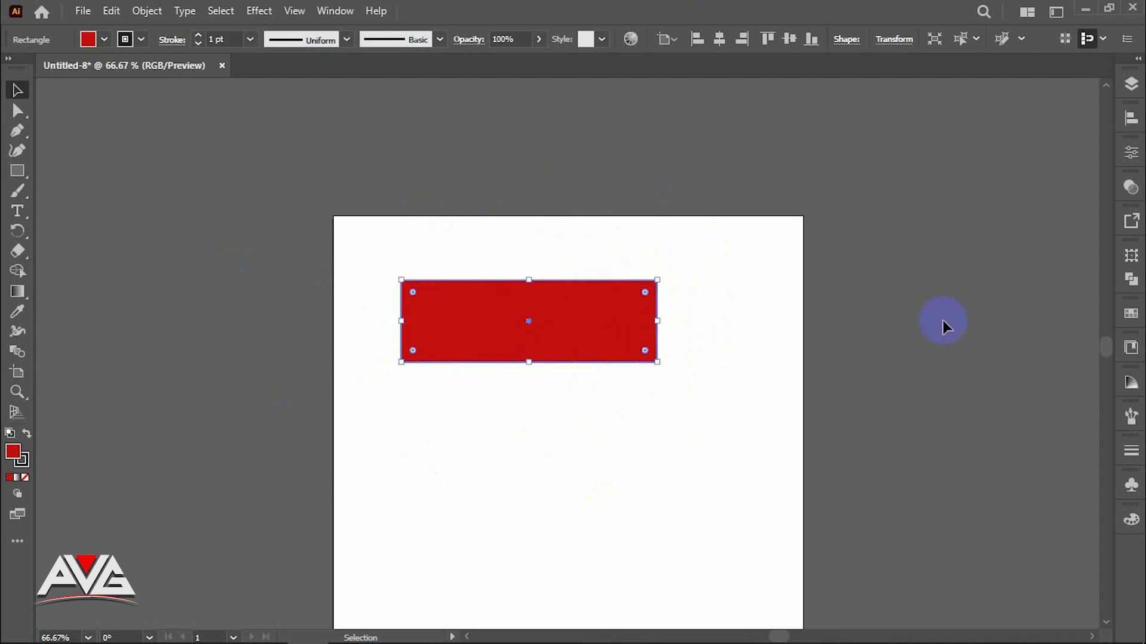
# - Undo the recent rotations and the last move of the red rectangle
pyautogui.hotkey('ctrl', 'z')
pyautogui.hotkey('ctrl', 'z')
pyautogui.hotkey('ctrl', 'z')
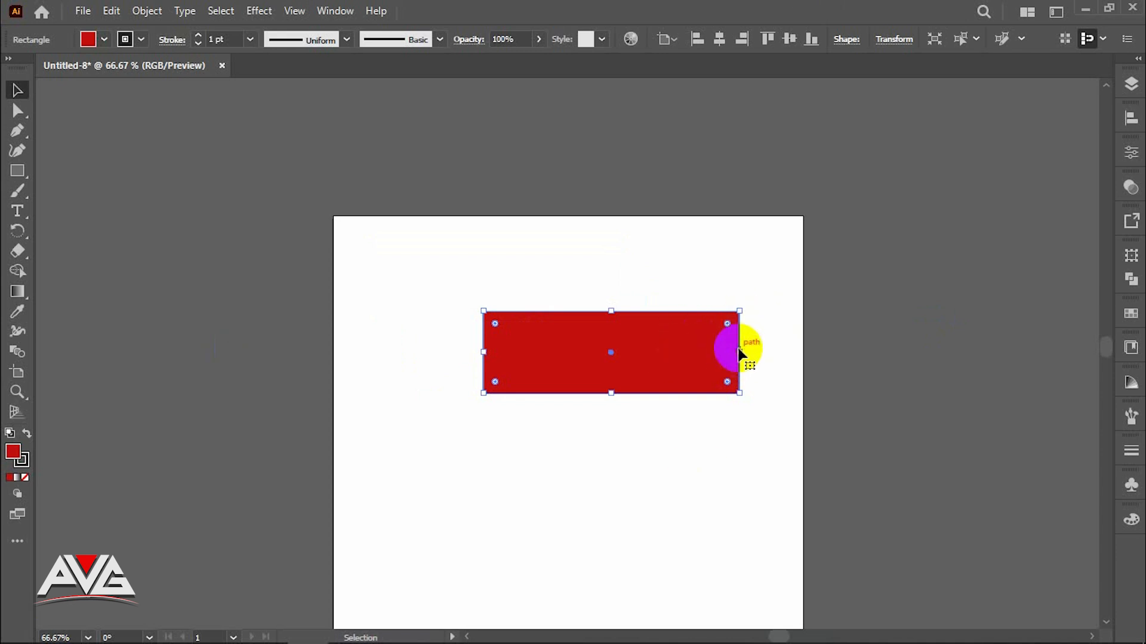
# - Shorten the red rectangle from its right edge to slightly over half its width
pyautogui.moveTo(741, 351); pyautogui.dragTo(579, 352)
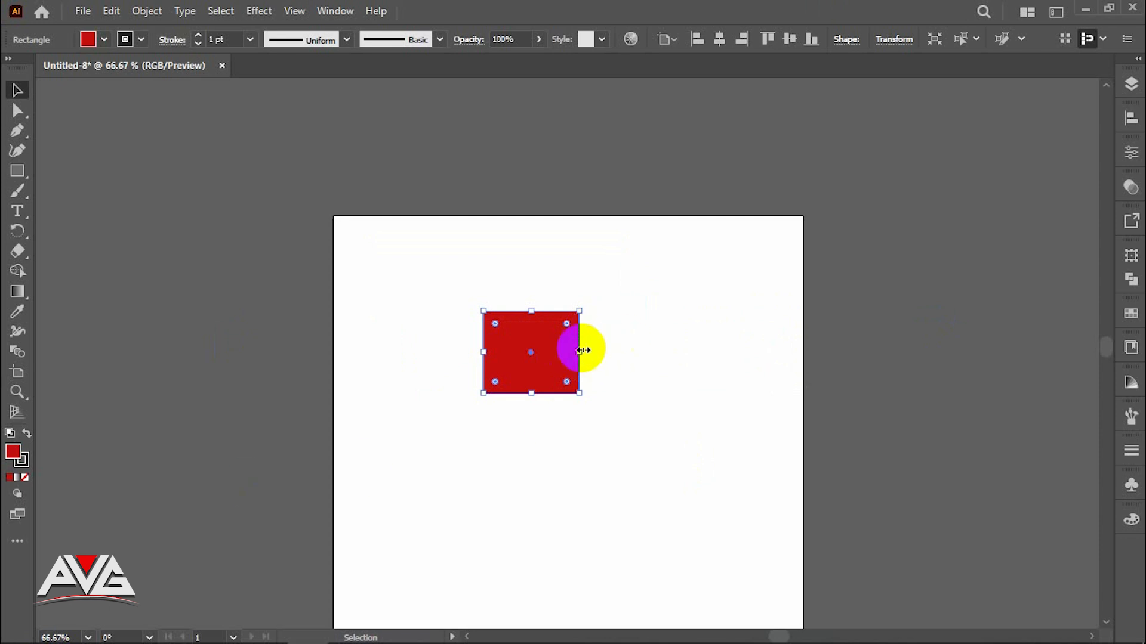
pyautogui.moveTo(581, 350); pyautogui.dragTo(624, 352)
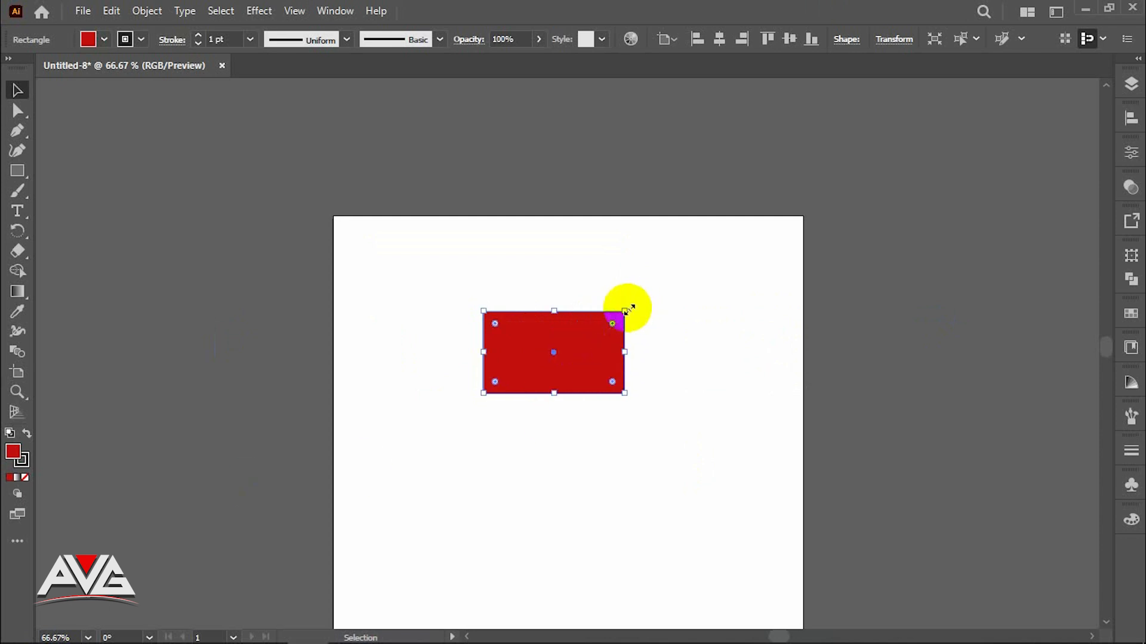
# - Try rotating the shortened red rectangle freely to a near-upright angle, and undo the rotation
pyautogui.moveTo(627, 309); pyautogui.dragTo(511, 266)
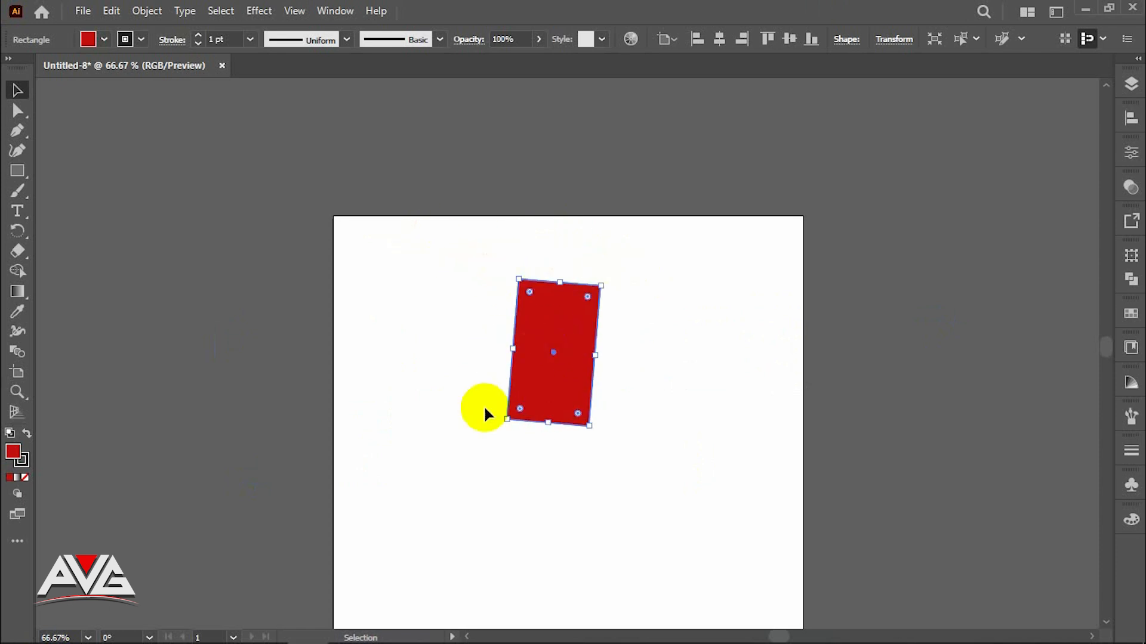
pyautogui.moveTo(507, 274); pyautogui.dragTo(504, 273)
pyautogui.hotkey('ctrl', 'z')
pyautogui.hotkey('ctrl', 'z')
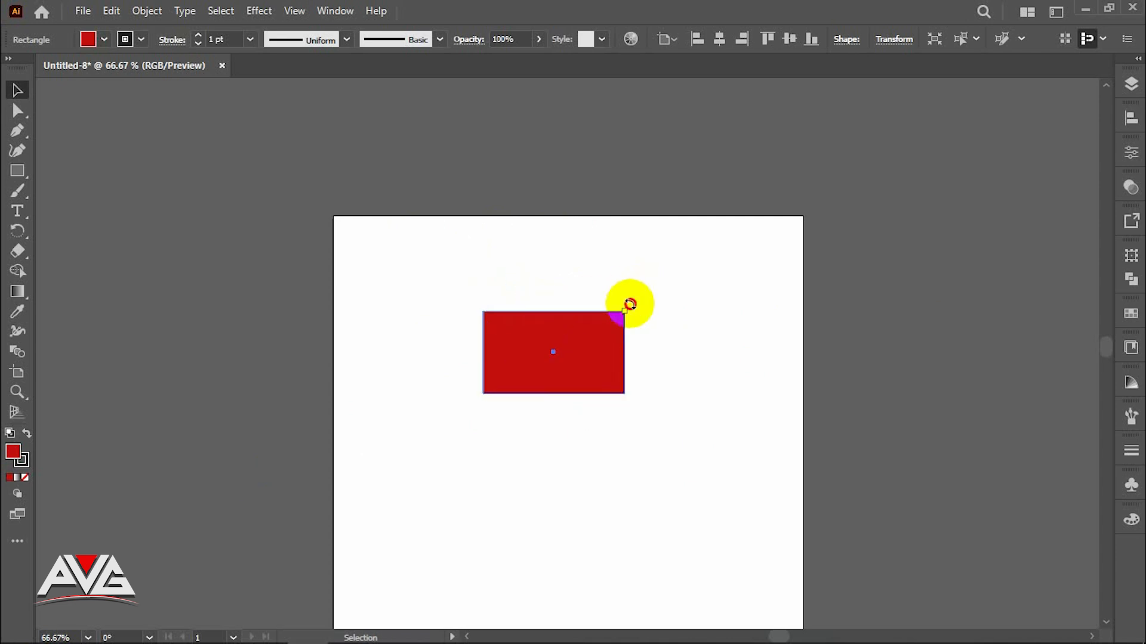
# - Rotate the red rectangle exactly 90° so it stands upright, and move it to the artboard's upper-left area
pyautogui.moveTo(630, 305); pyautogui.dragTo(649, 317)
pyautogui.moveTo(632, 308); pyautogui.dragTo(487, 256)
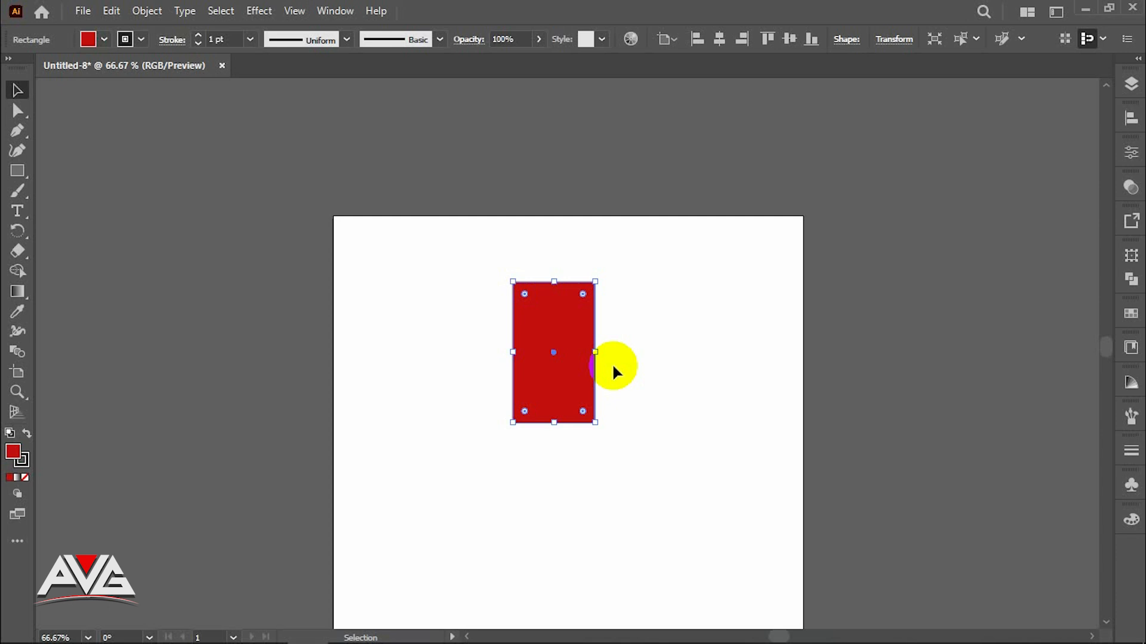
pyautogui.moveTo(545, 322); pyautogui.dragTo(410, 281)
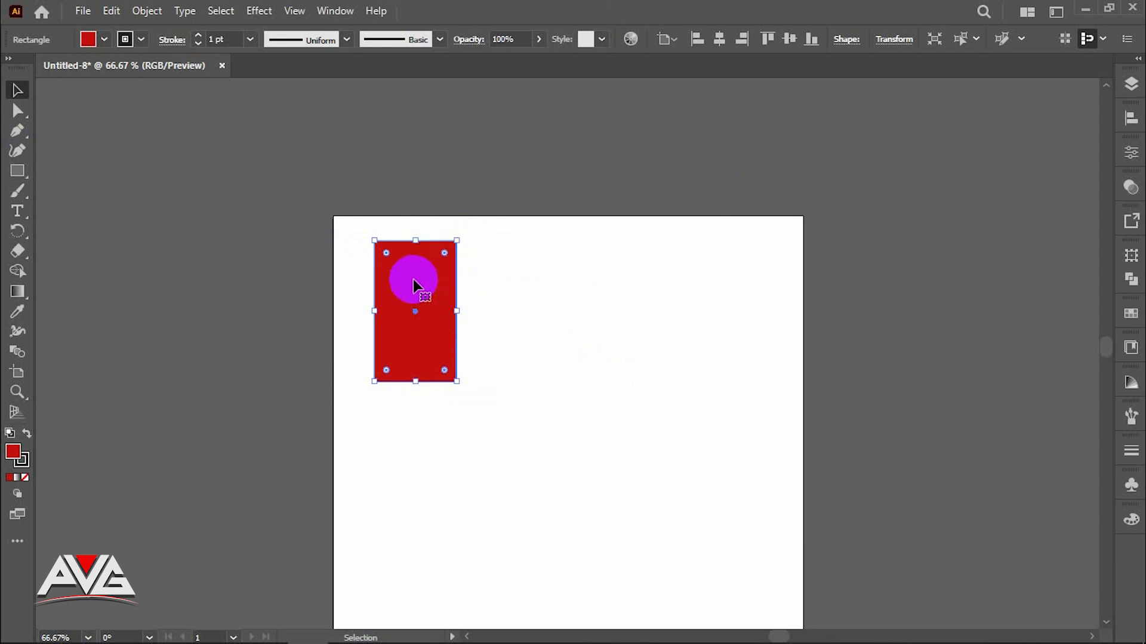
# - Duplicate the upright red rectangle into five copies around the artboard, and delete the three lower copies
pyautogui.moveTo(412, 285); pyautogui.dragTo(420, 466)
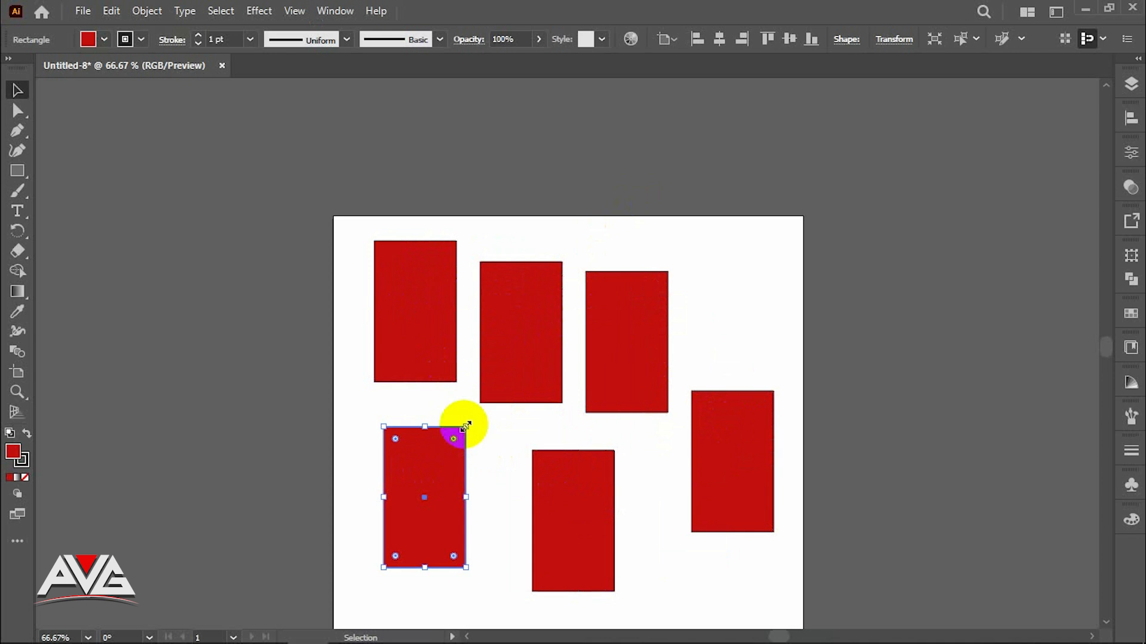
pyautogui.press('Delete')
pyautogui.click(558, 501)
pyautogui.press('Delete')
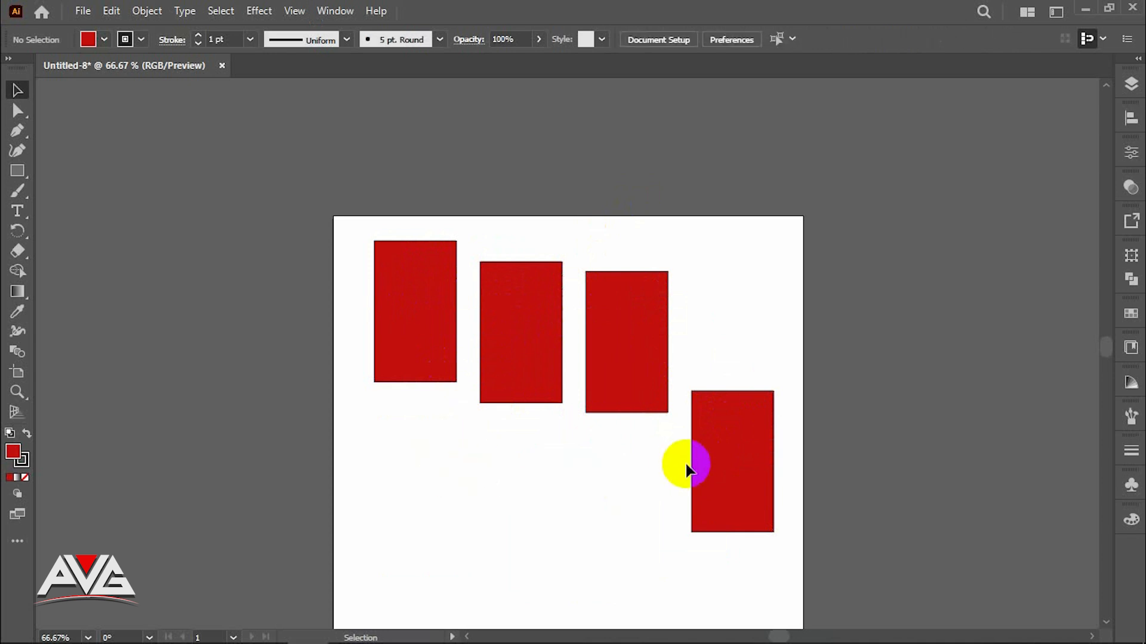
pyautogui.click(695, 463)
pyautogui.press('Delete')
# - Copy and paste the third red rectangle, move the pasted copy below the row, and delete it
pyautogui.click(644, 378)
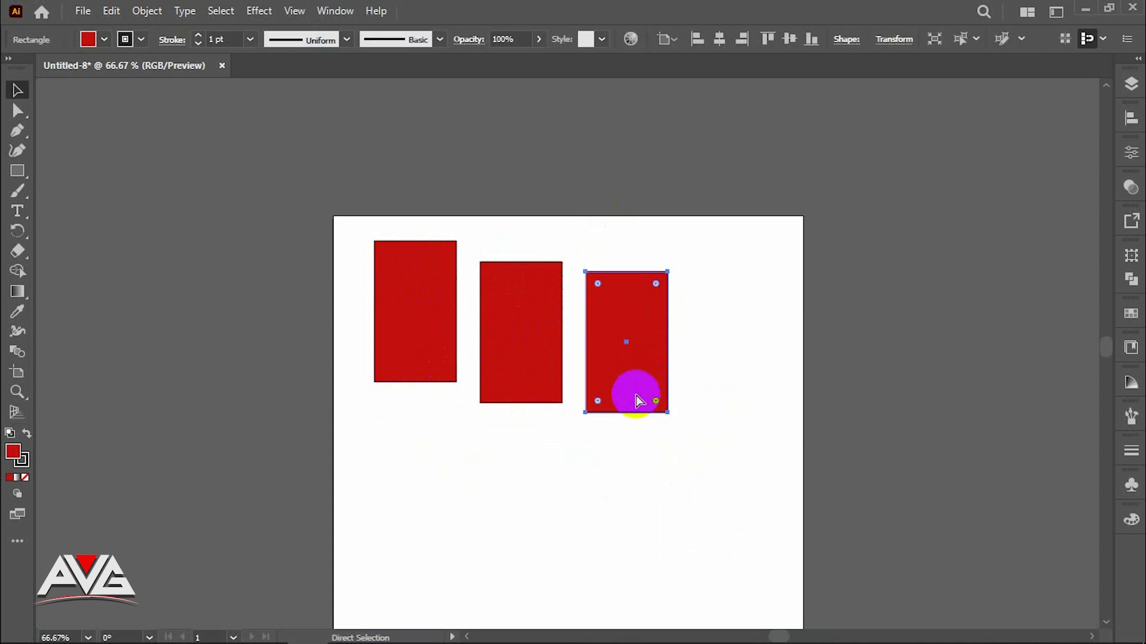
pyautogui.hotkey('ctrl', 'c')
pyautogui.hotkey('ctrl', 'v')
pyautogui.moveTo(556, 336); pyautogui.dragTo(556, 474)
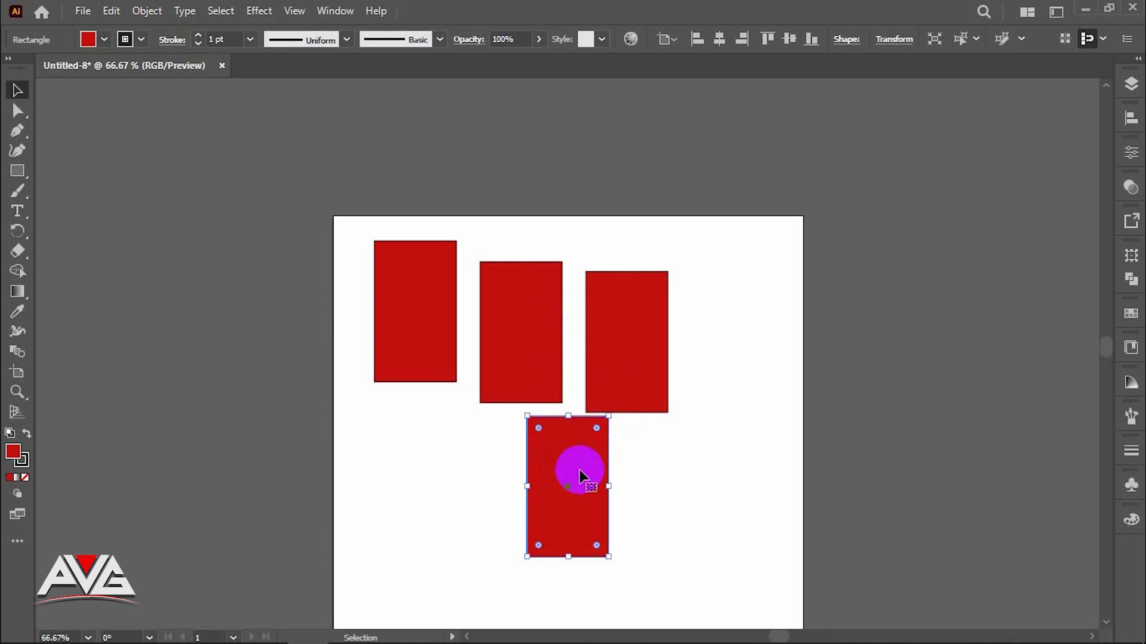
pyautogui.press('Delete')
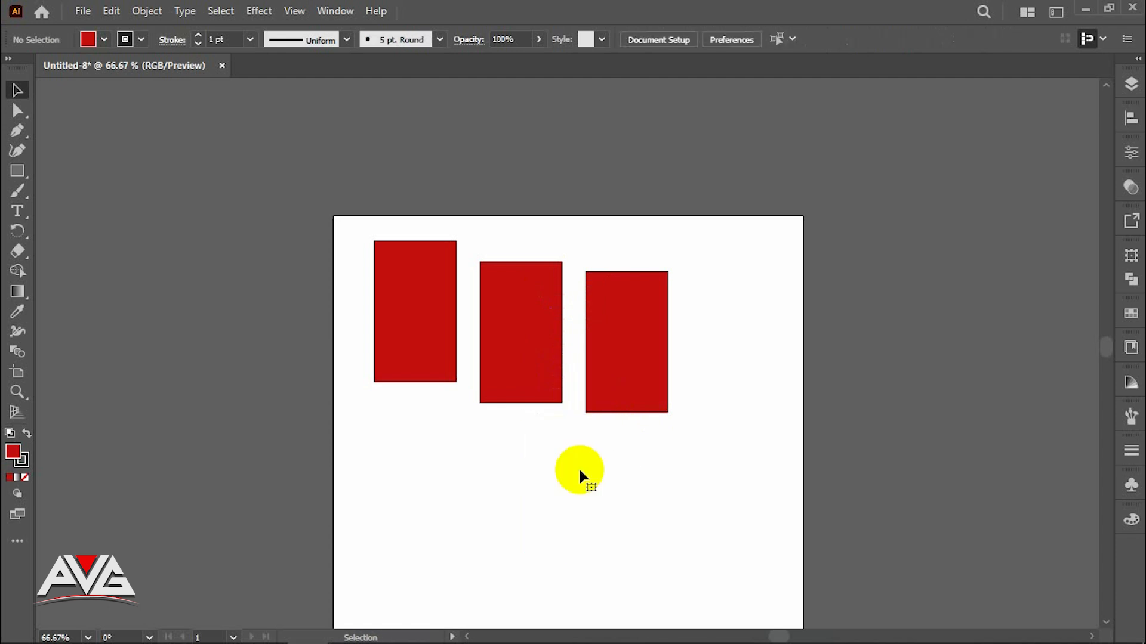
# - Duplicate the first red rectangle to the artboard's upper-right corner and the second one to its lower-left area
pyautogui.click(414, 345)
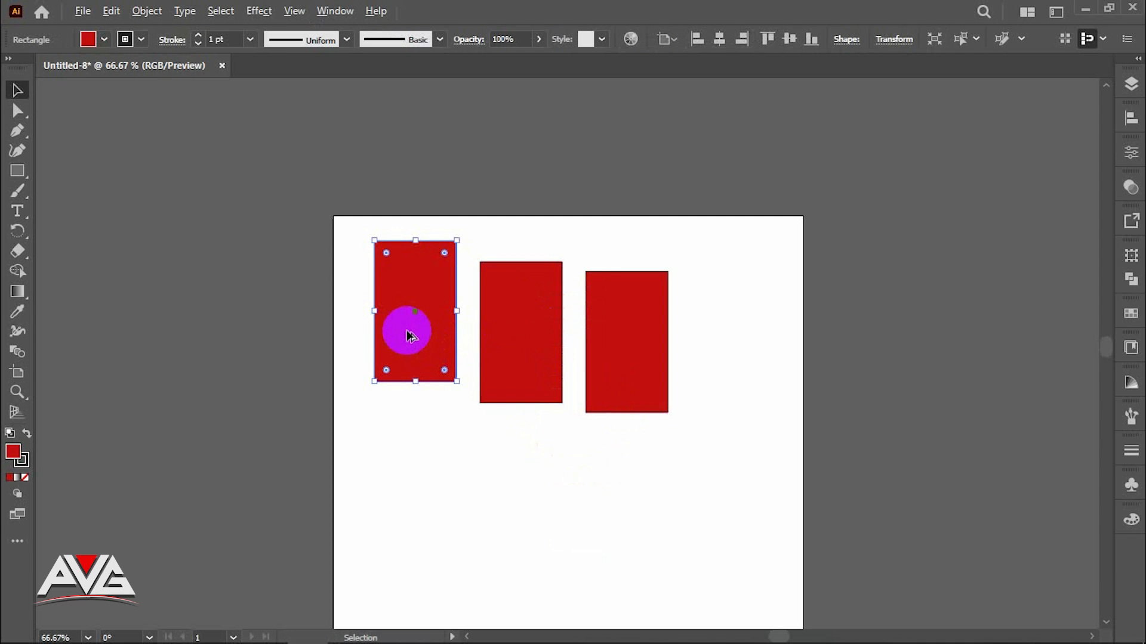
pyautogui.moveTo(410, 335); pyautogui.dragTo(757, 311)
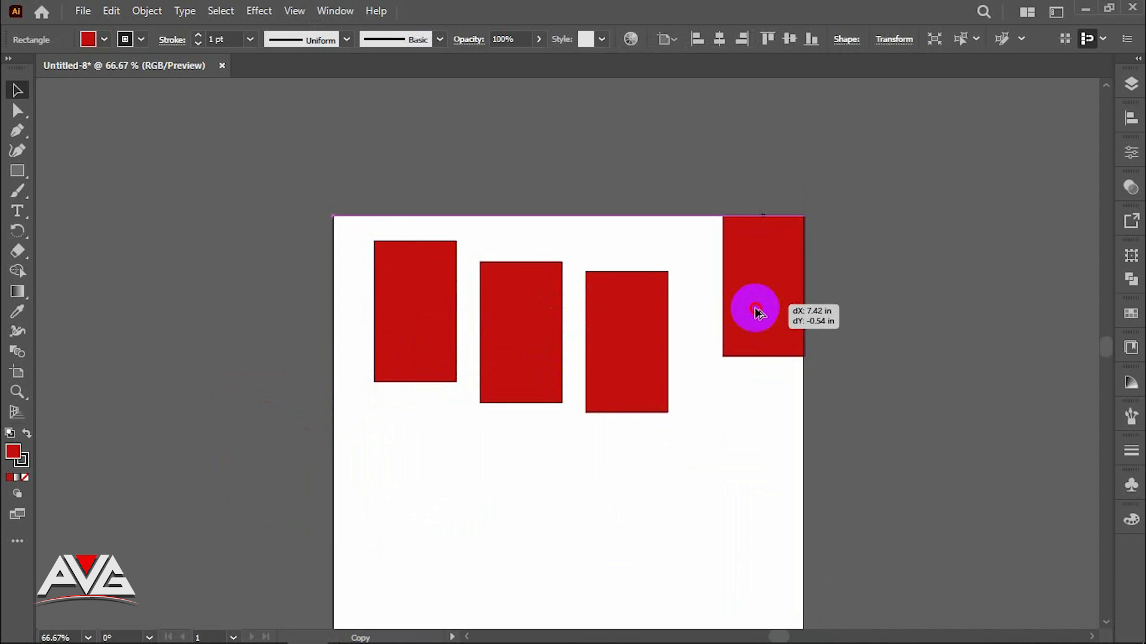
pyautogui.moveTo(756, 312); pyautogui.dragTo(756, 312)
pyautogui.click(538, 334)
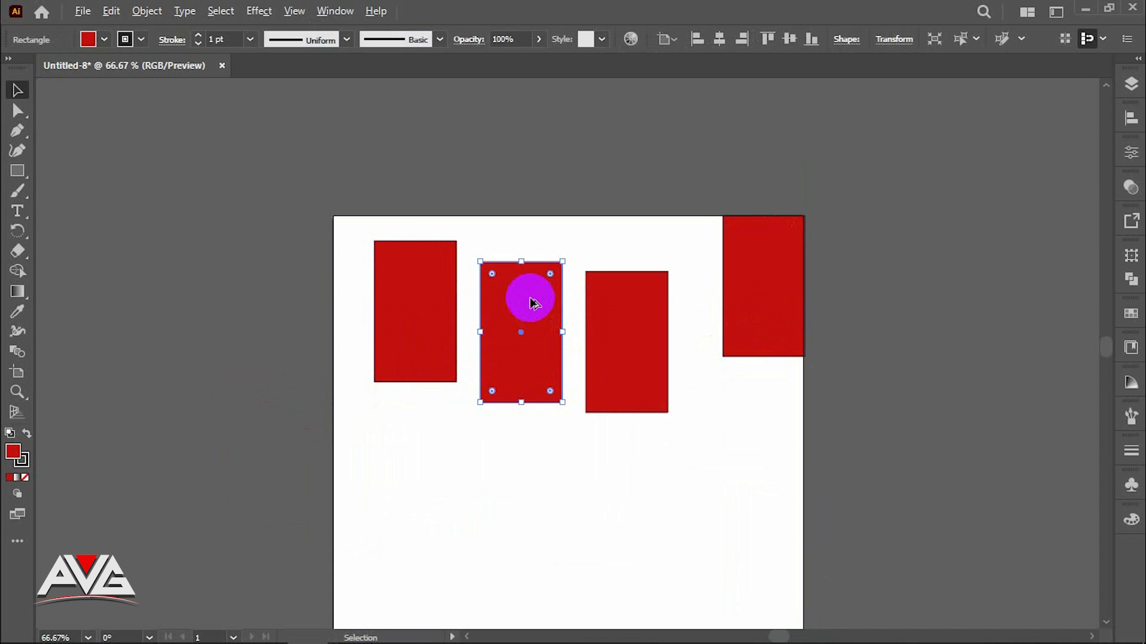
pyautogui.moveTo(533, 303); pyautogui.dragTo(390, 543)
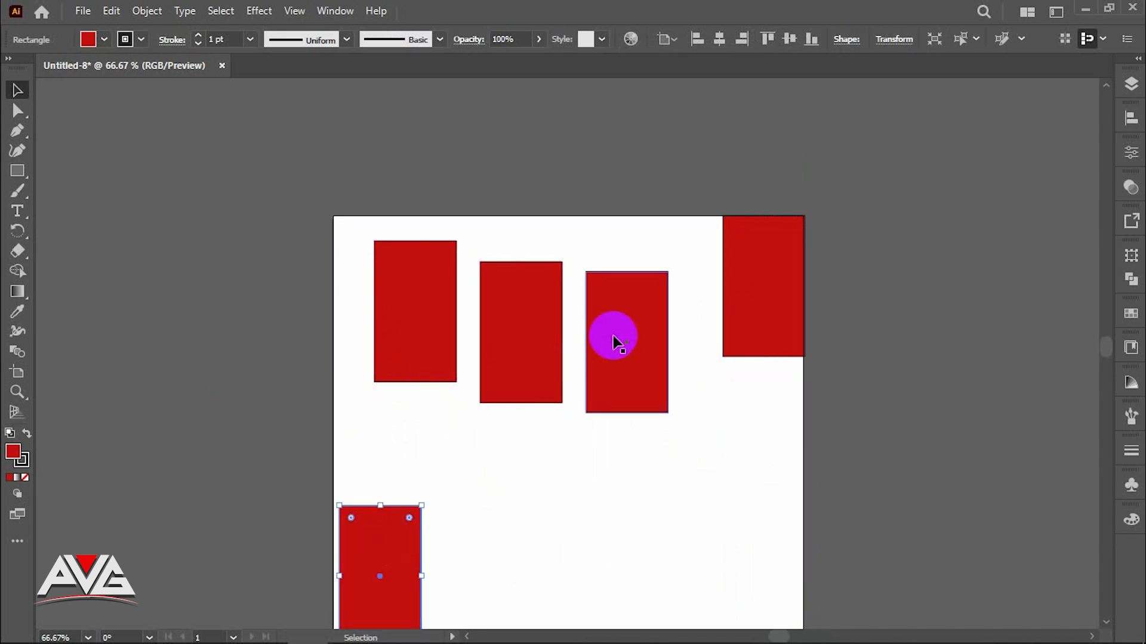
# - Make two overlapping copies of the third red rectangle between the upper rectangles, and delete both copies
pyautogui.click(614, 364)
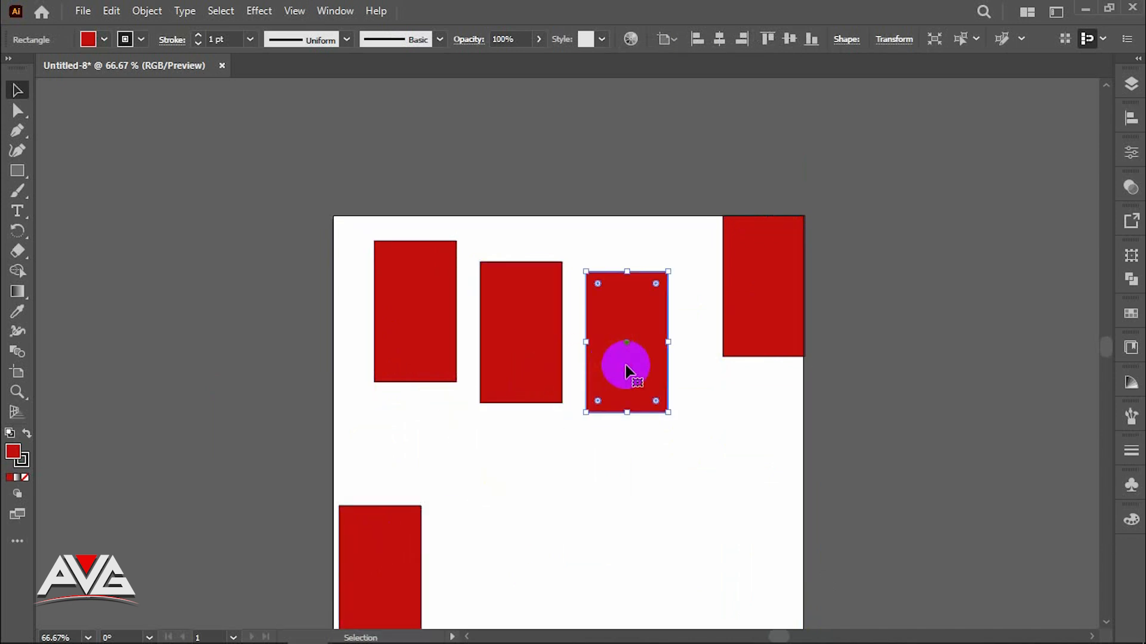
pyautogui.press('ctrl')
pyautogui.press('ctrl')
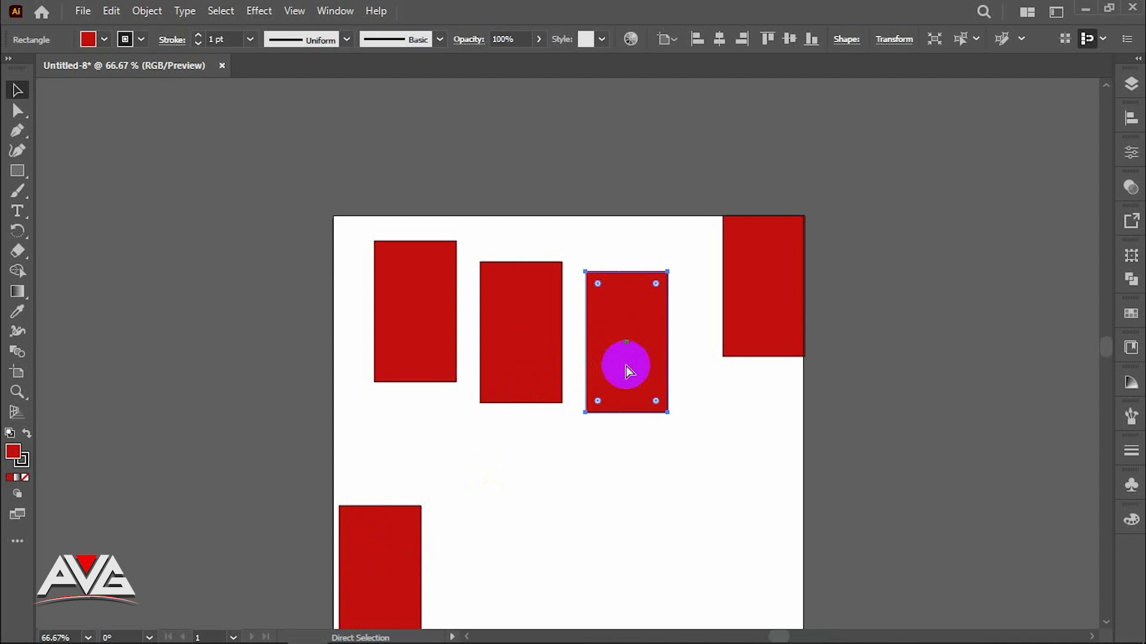
pyautogui.moveTo(625, 366); pyautogui.dragTo(567, 377)
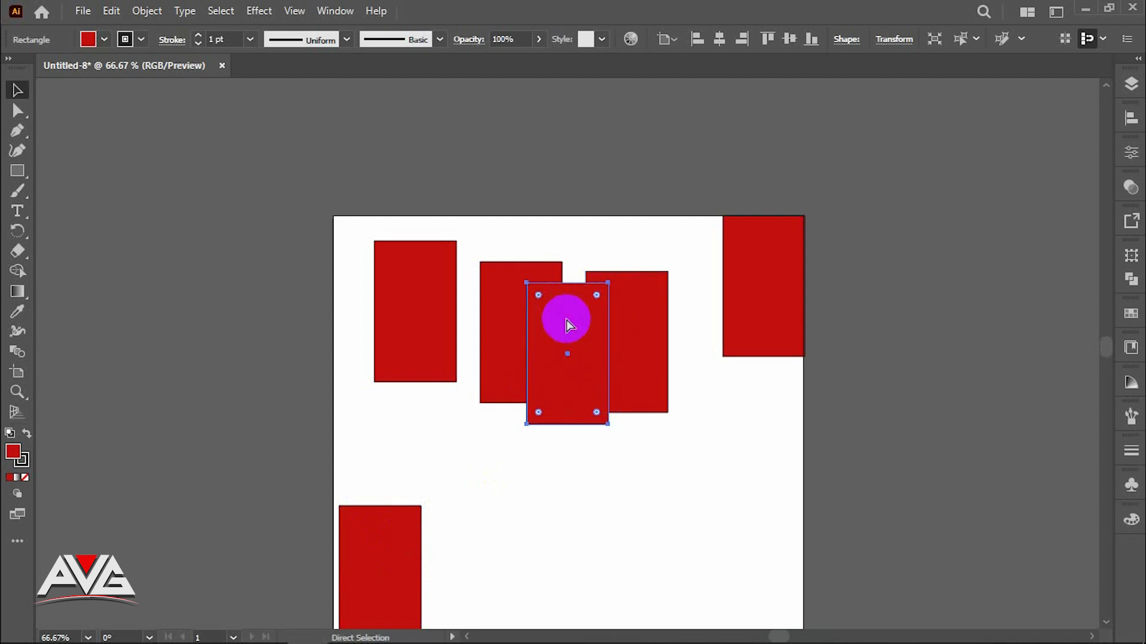
pyautogui.moveTo(584, 326); pyautogui.dragTo(634, 346)
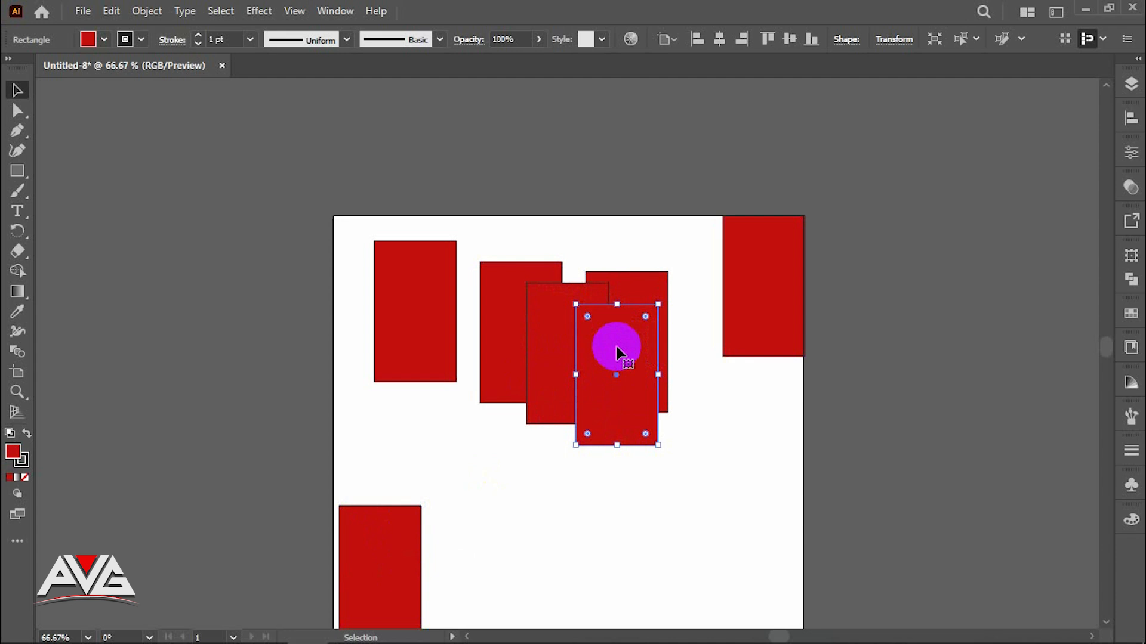
pyautogui.press('Delete')
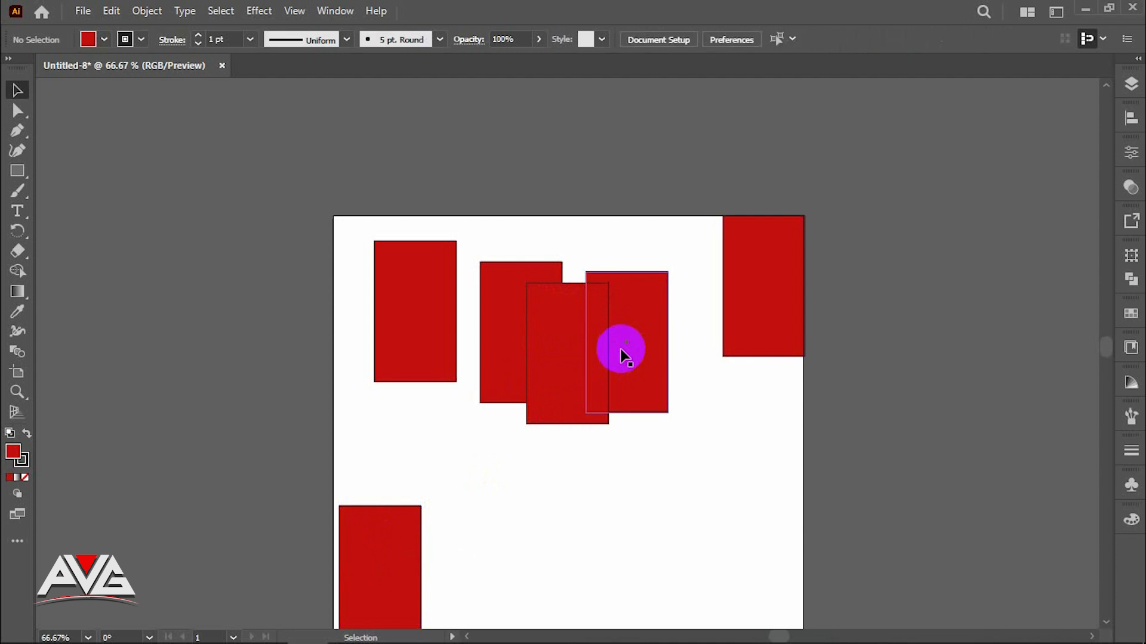
pyautogui.click(541, 329)
pyautogui.press('Delete')
# - Duplicate the third red rectangle to the artboard's right edge, below the upper-right copy
pyautogui.click(625, 333)
pyautogui.moveTo(625, 338); pyautogui.dragTo(762, 525)
pyautogui.scroll(-2, 774, 348)
pyautogui.scroll(2, 746, 449)
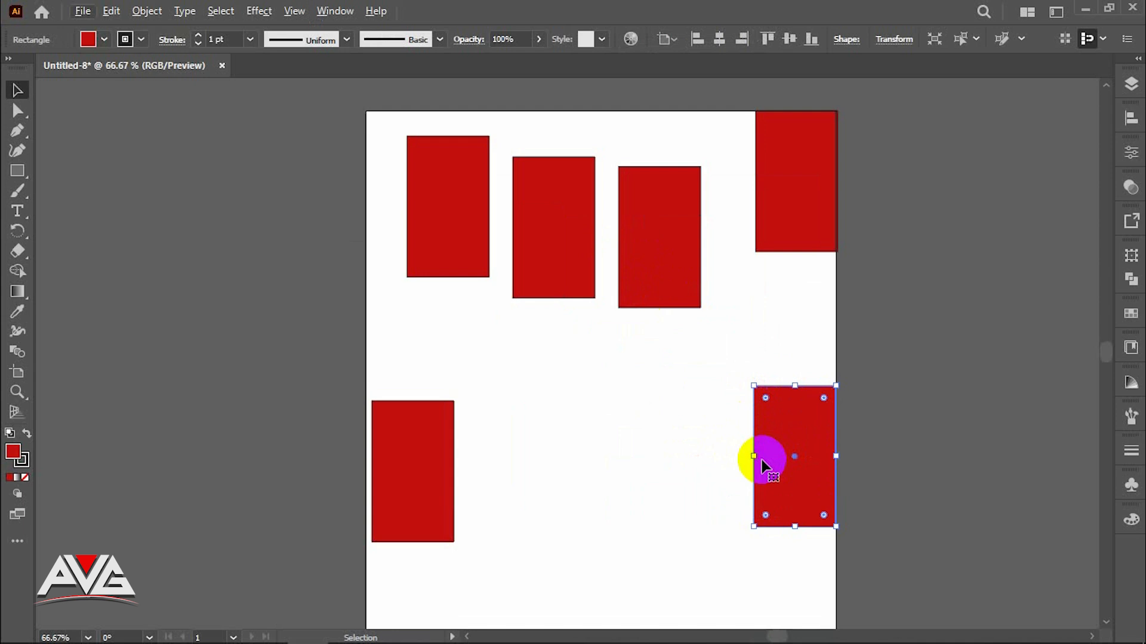
# - Delete all the red rectangle copies, keeping only the original one at the artboard's upper left
pyautogui.click(532, 210)
pyautogui.press('Delete')
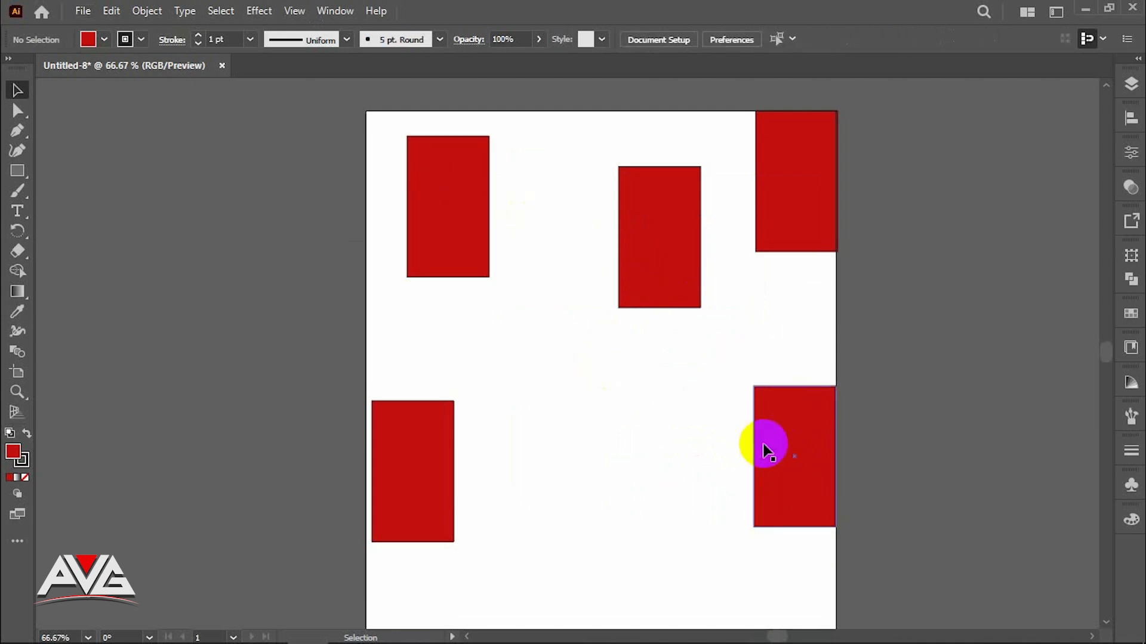
pyautogui.click(770, 450)
pyautogui.press('Delete')
pyautogui.click(775, 162)
pyautogui.press('Delete')
pyautogui.click(685, 212)
pyautogui.press('Delete')
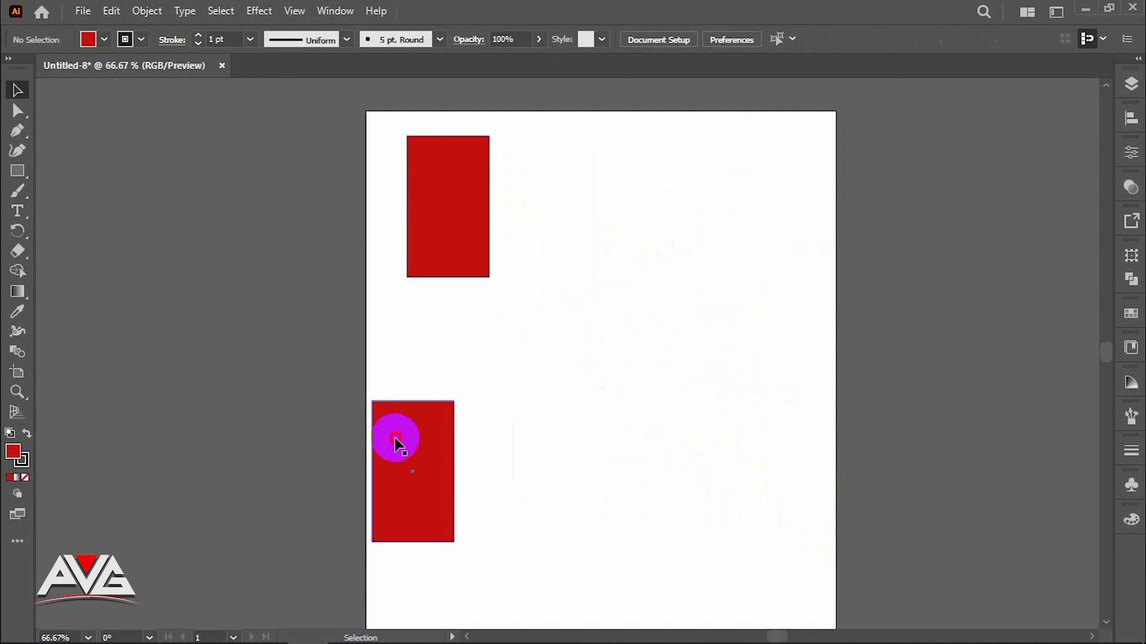
pyautogui.click(395, 443)
pyautogui.press('Delete')
# - Duplicate the remaining red rectangle horizontally four times to form an aligned row across the artboard
pyautogui.click(455, 206)
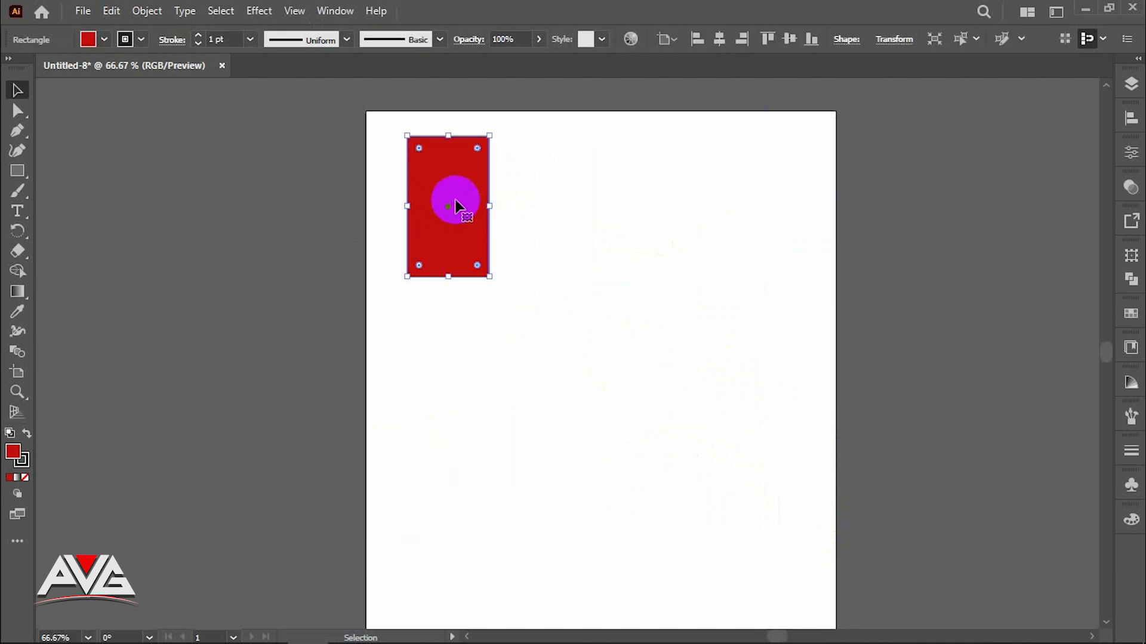
pyautogui.click(451, 233)
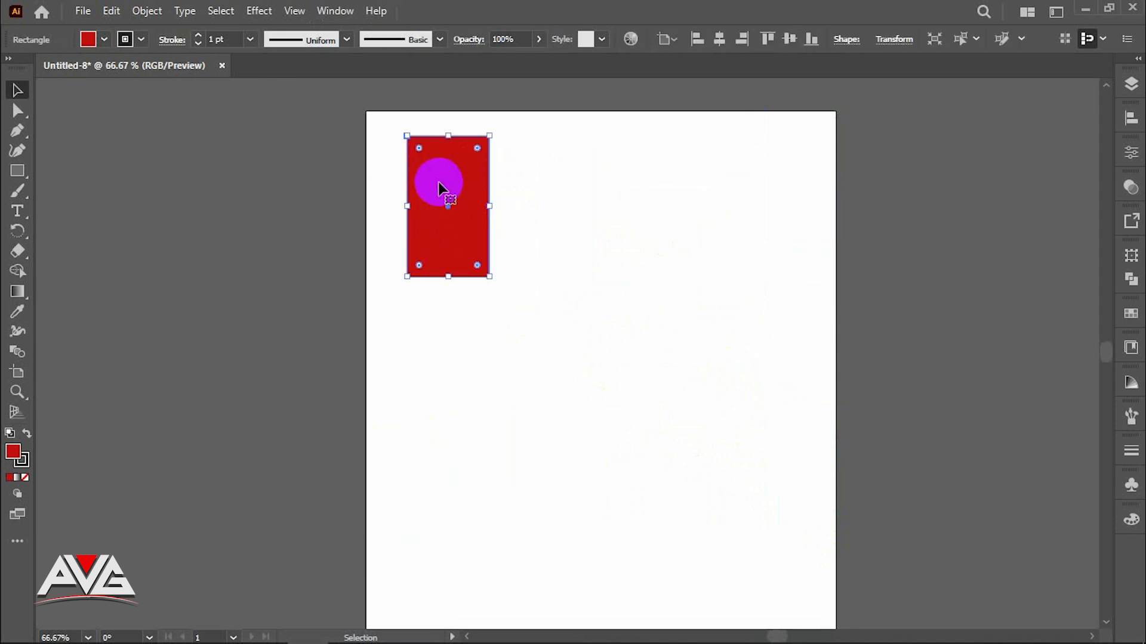
pyautogui.moveTo(430, 184); pyautogui.dragTo(785, 194)
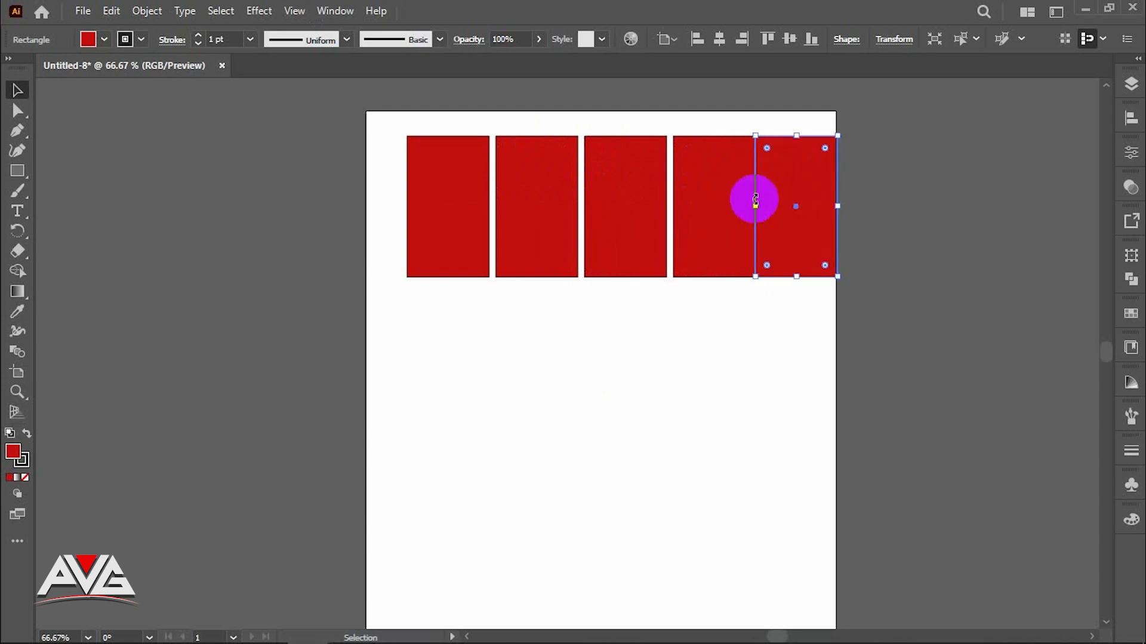
# - Delete the four duplicates in the row, keeping only the leftmost red rectangle
pyautogui.press('Delete')
pyautogui.click(691, 218)
pyautogui.press('Delete')
pyautogui.click(634, 223)
pyautogui.press('Delete')
pyautogui.click(566, 223)
pyautogui.press('Delete')
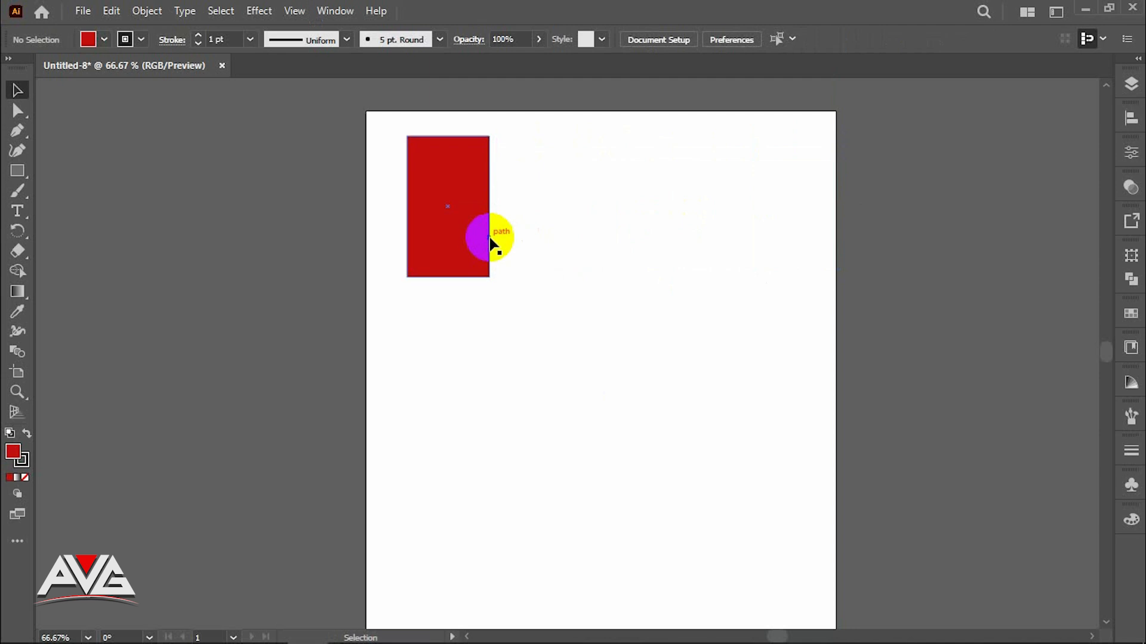
# - Shrink the red rectangle to a small, nearly square shape and place it near the artboard's upper-left corner
pyautogui.click(442, 254)
pyautogui.moveTo(446, 277); pyautogui.dragTo(408, 167)
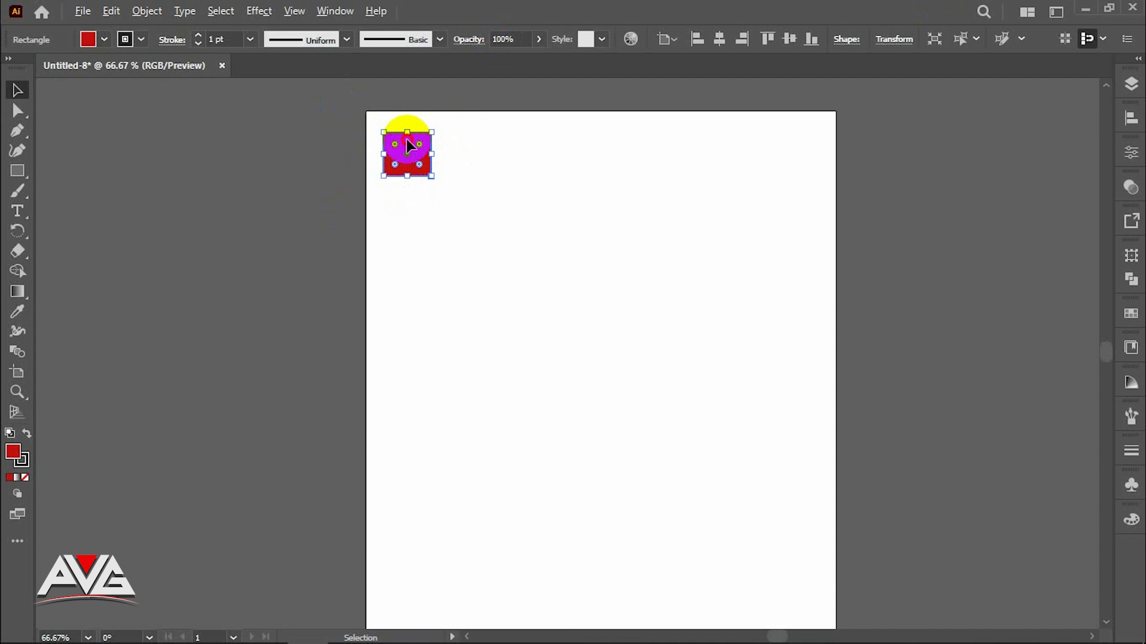
# - Duplicate the small red rectangle just to its right, delete the copy, and select the original again
pyautogui.moveTo(406, 141); pyautogui.dragTo(467, 164)
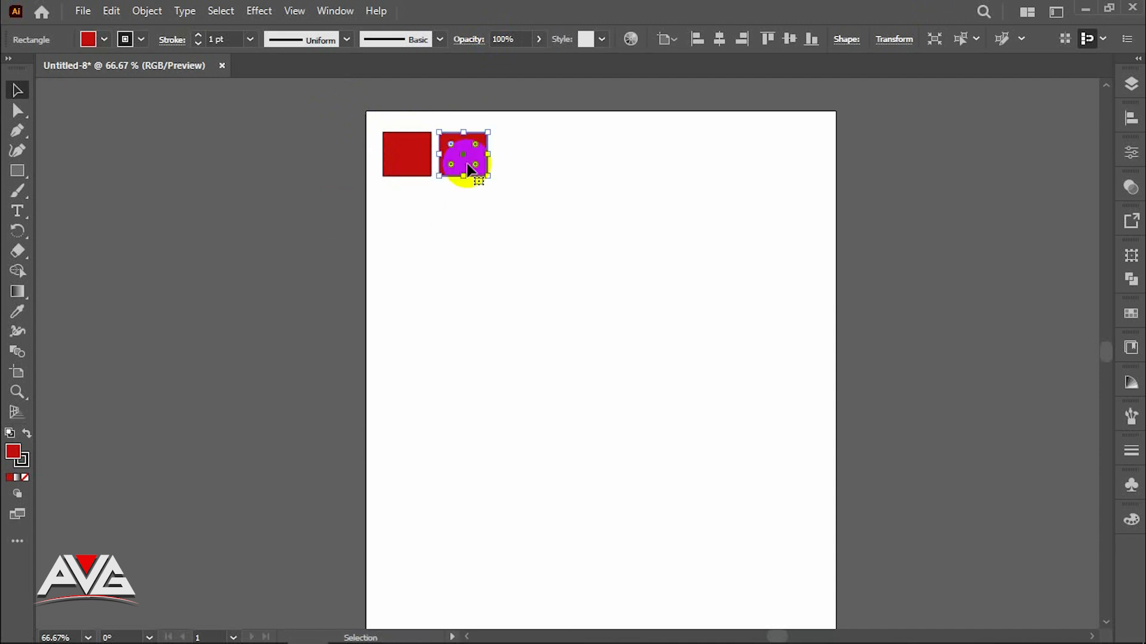
pyautogui.press('Delete')
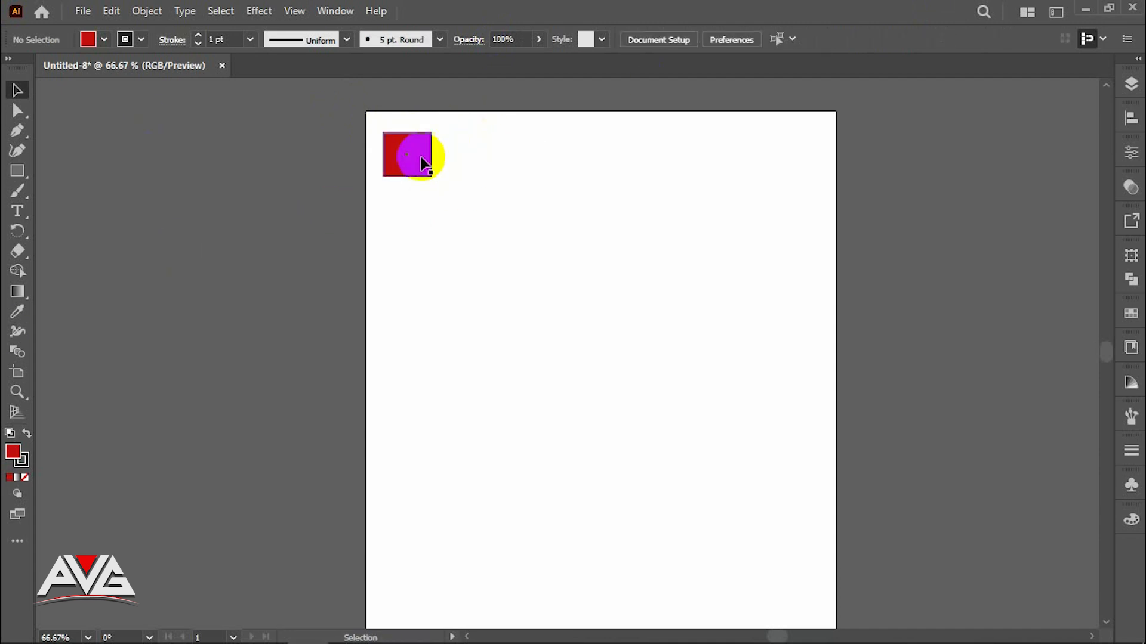
pyautogui.click(421, 159)
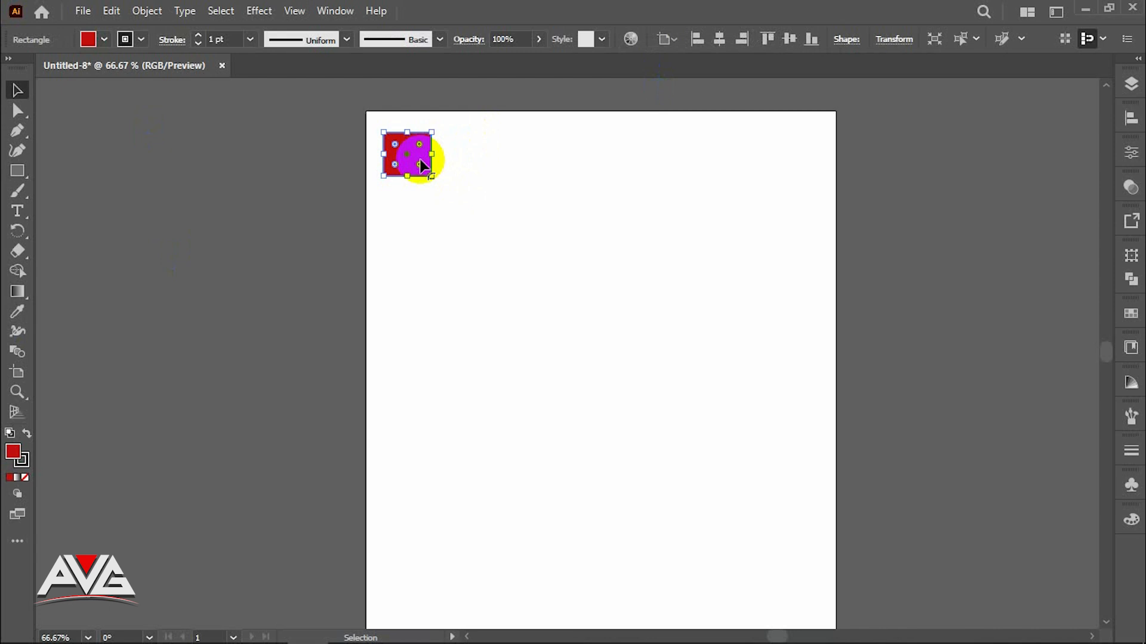
# - Move the small red rectangle slightly down and right, and repeat that transformation until it sits in the artboard's lower-right area
pyautogui.hotkey('ctrl', 'd')
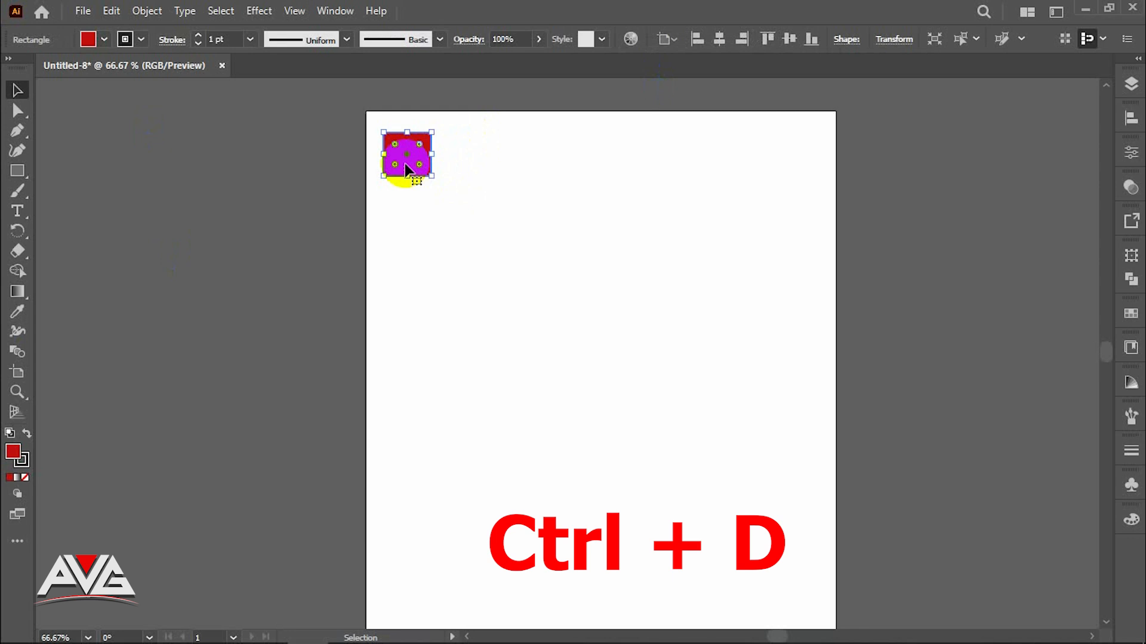
pyautogui.hotkey('ctrl', 'd')
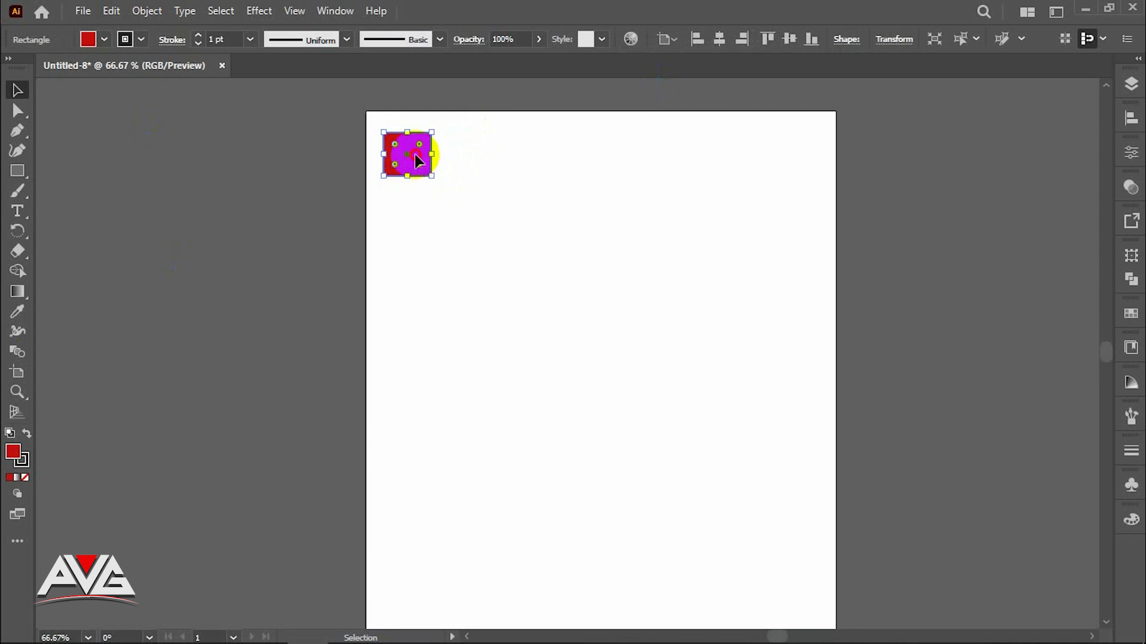
pyautogui.moveTo(416, 159); pyautogui.dragTo(447, 194)
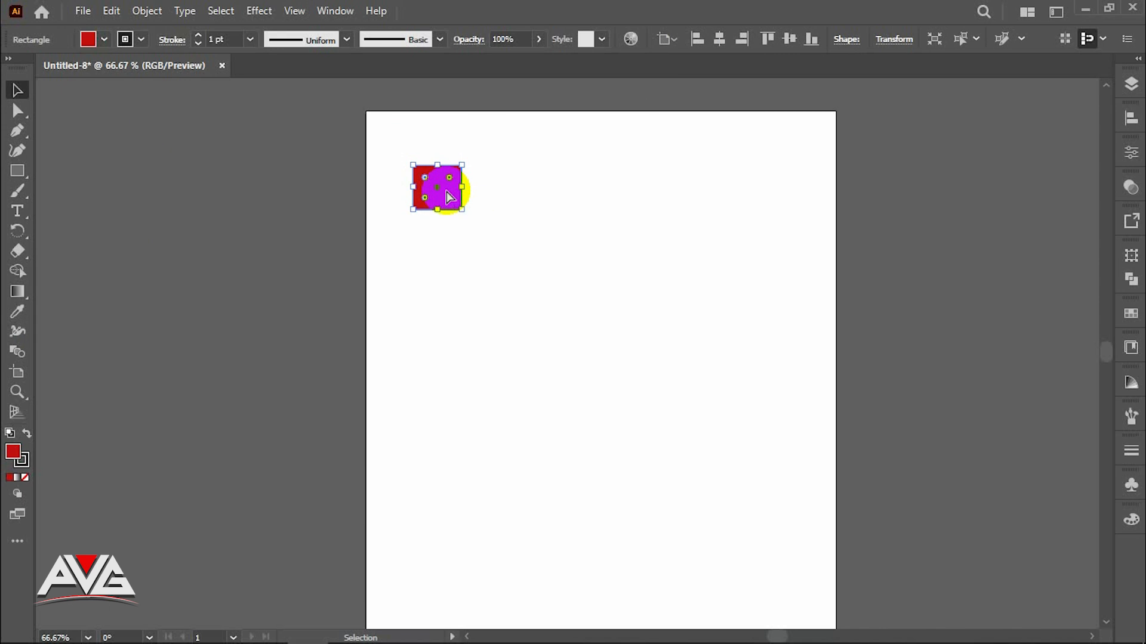
pyautogui.hotkey('ctrl', 'd')
pyautogui.hotkey('ctrl', 'd')
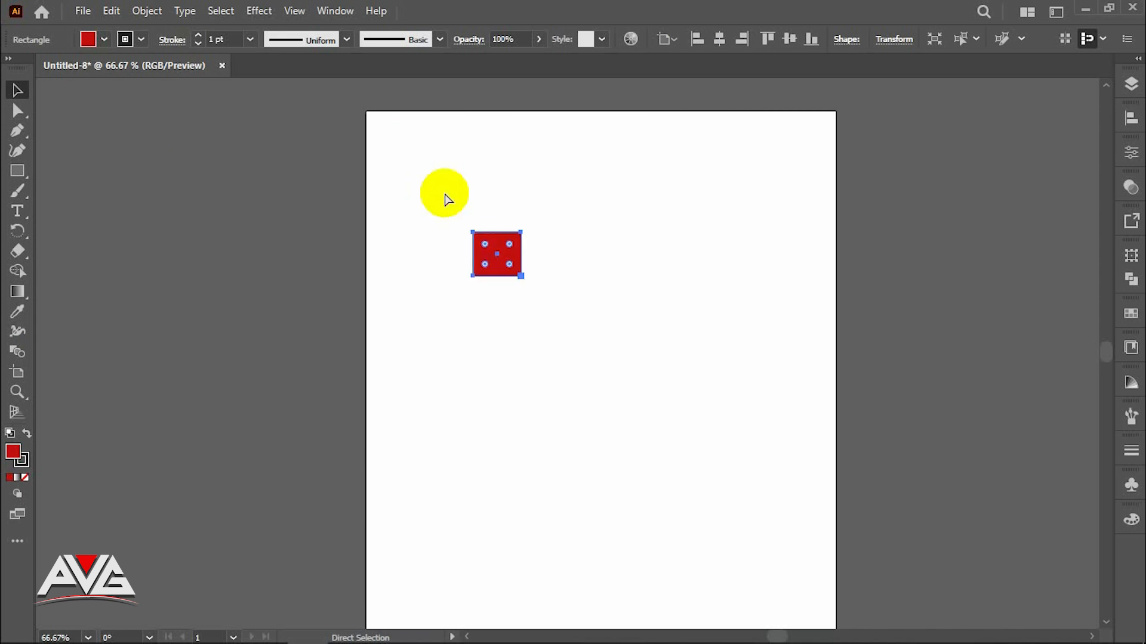
pyautogui.hotkey('ctrl', 'd')
pyautogui.hotkey('ctrl', 'd')
pyautogui.hotkey('ctrl', 'd')
pyautogui.hotkey('ctrl', 'd')
pyautogui.hotkey('ctrl', 'd')
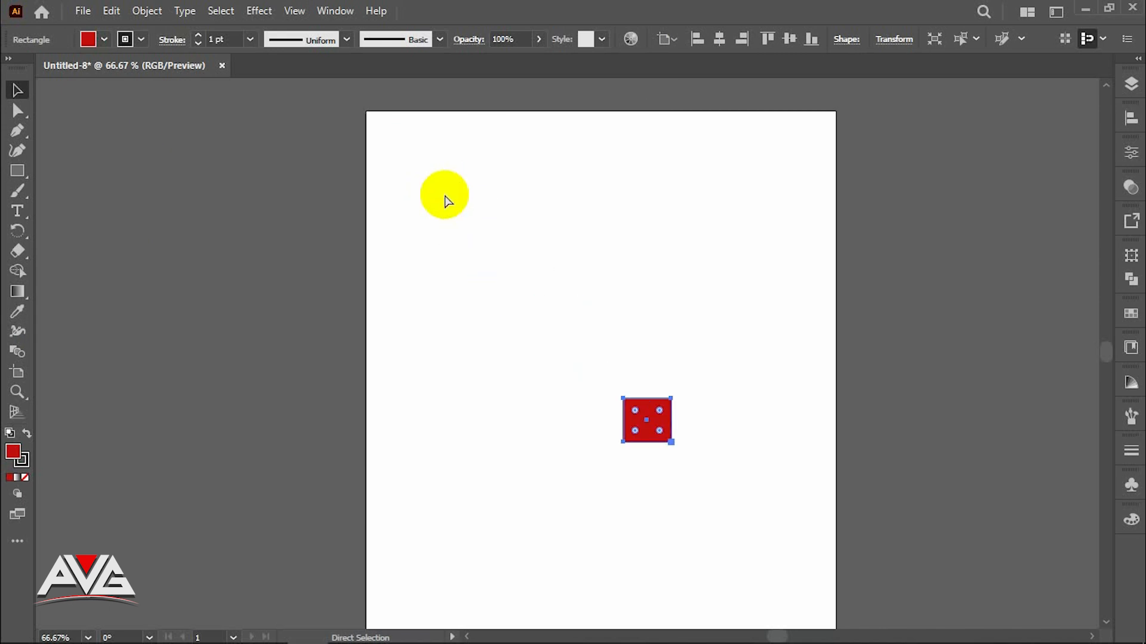
pyautogui.hotkey('ctrl', 'd')
pyautogui.hotkey('ctrl', 'd')
pyautogui.hotkey('ctrl', 'd')
pyautogui.click(739, 530)
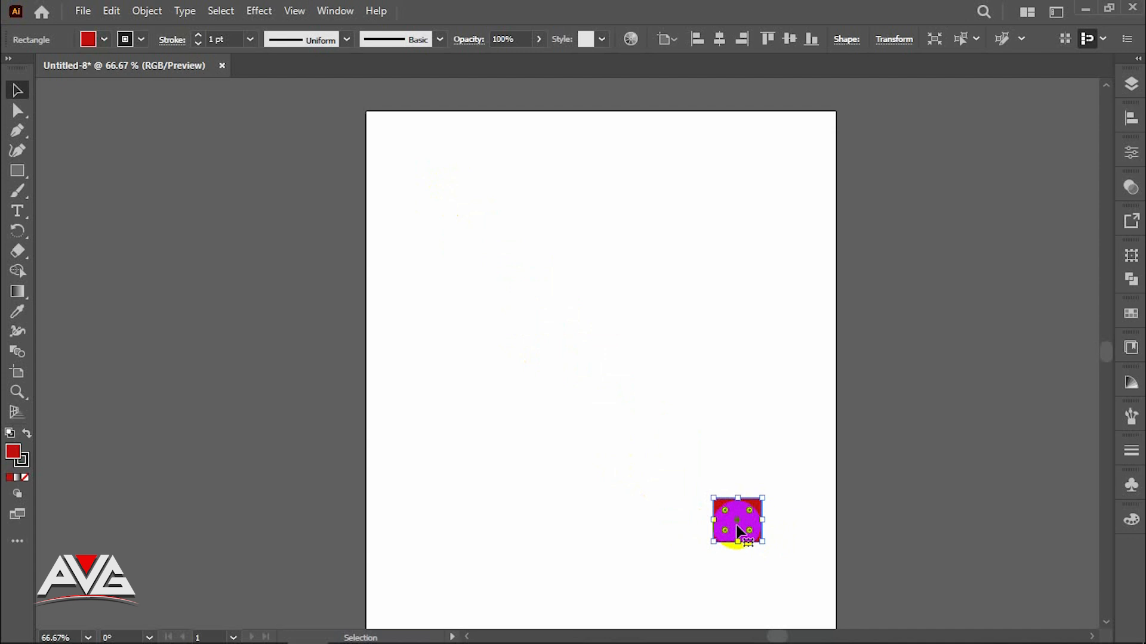
# - Move the rectangle back near the artboard's upper-left corner and repeat a rightward move until it reaches the right edge
pyautogui.moveTo(739, 530); pyautogui.dragTo(457, 176)
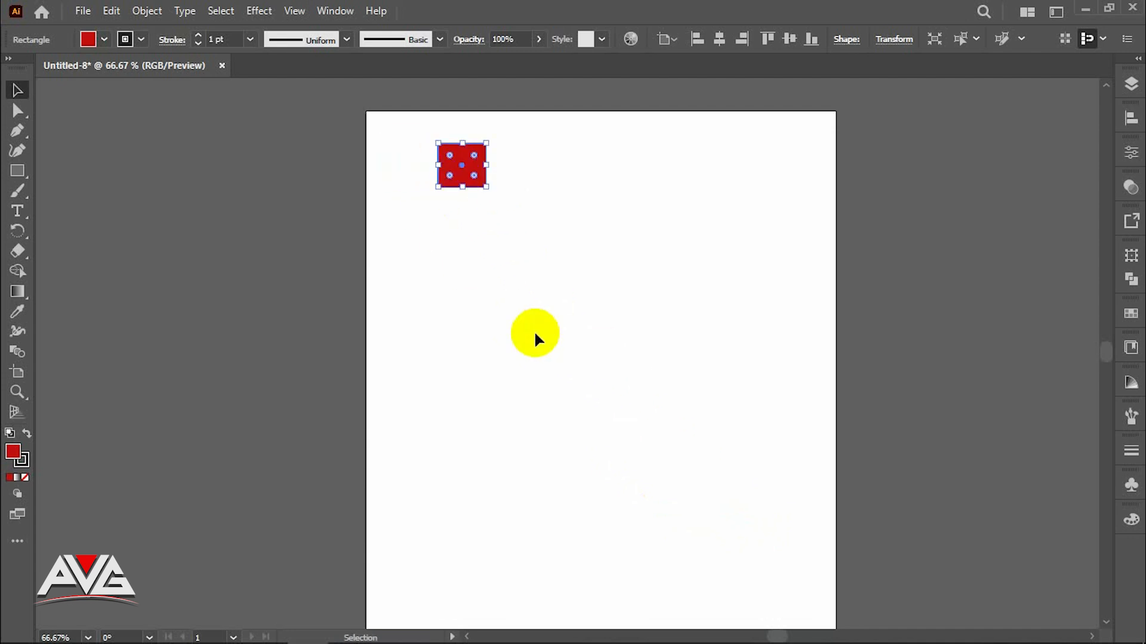
pyautogui.press('a')
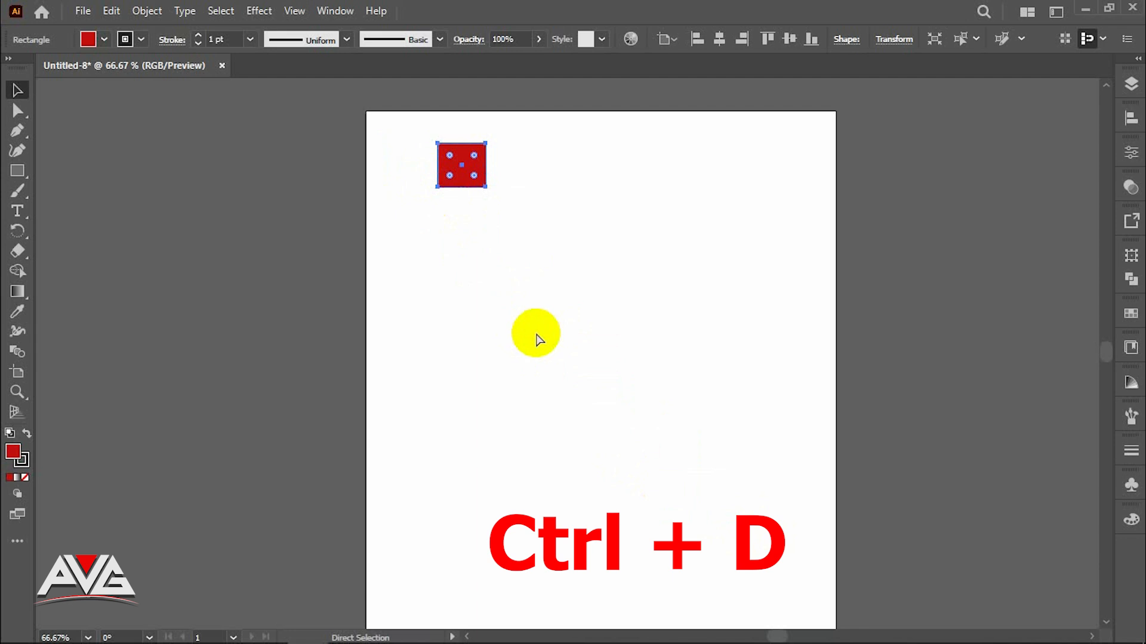
pyautogui.hotkey('ctrl', 'd')
pyautogui.hotkey('ctrl', 'd')
pyautogui.hotkey('ctrl', 'd')
pyautogui.hotkey('ctrl', 'd')
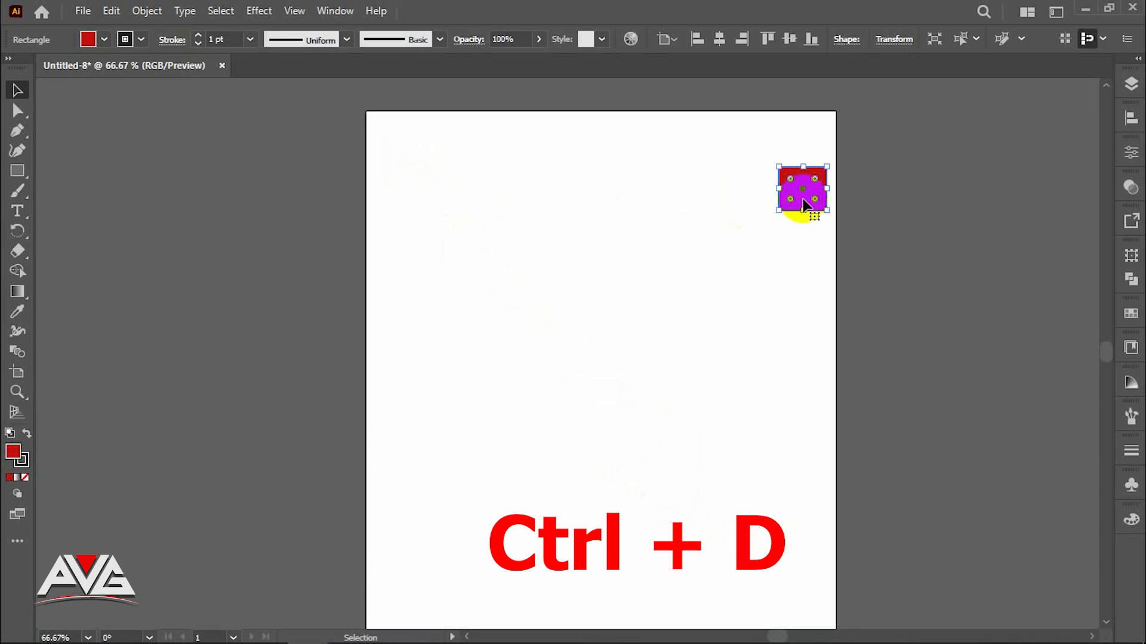
# - Return the rectangle to the upper-left corner, duplicate it just to its right, and repeat the duplication to form a row of eight
pyautogui.moveTo(808, 189); pyautogui.dragTo(470, 184)
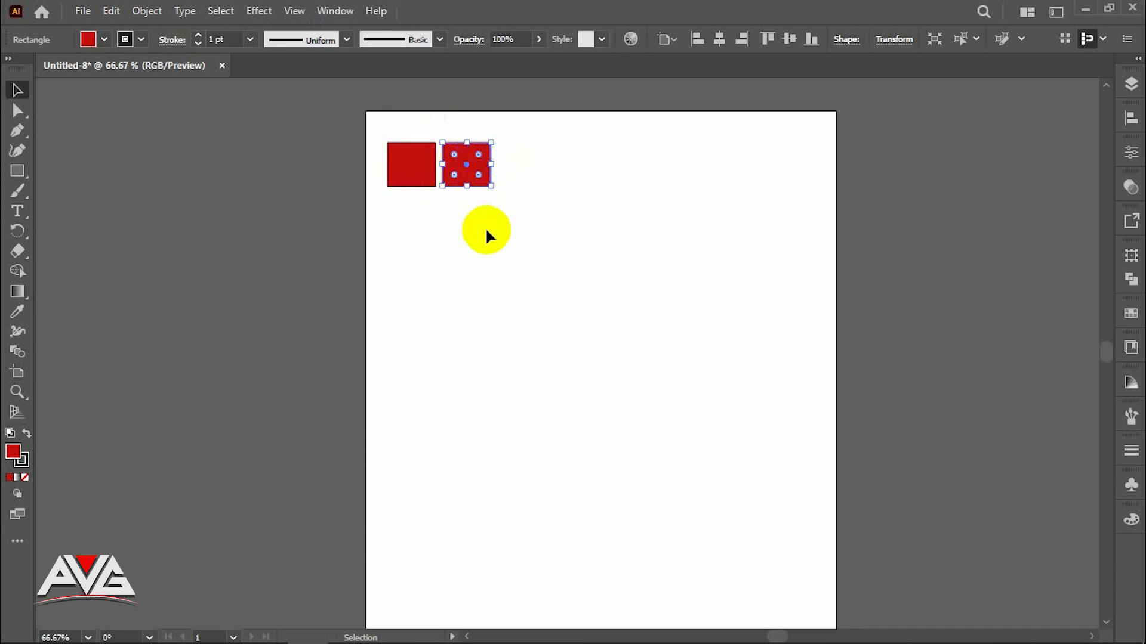
pyautogui.hotkey('ctrl', 'd')
pyautogui.hotkey('ctrl', 'd')
pyautogui.hotkey('ctrl', 'd')
pyautogui.hotkey('ctrl', 'd')
pyautogui.hotkey('ctrl', 'd')
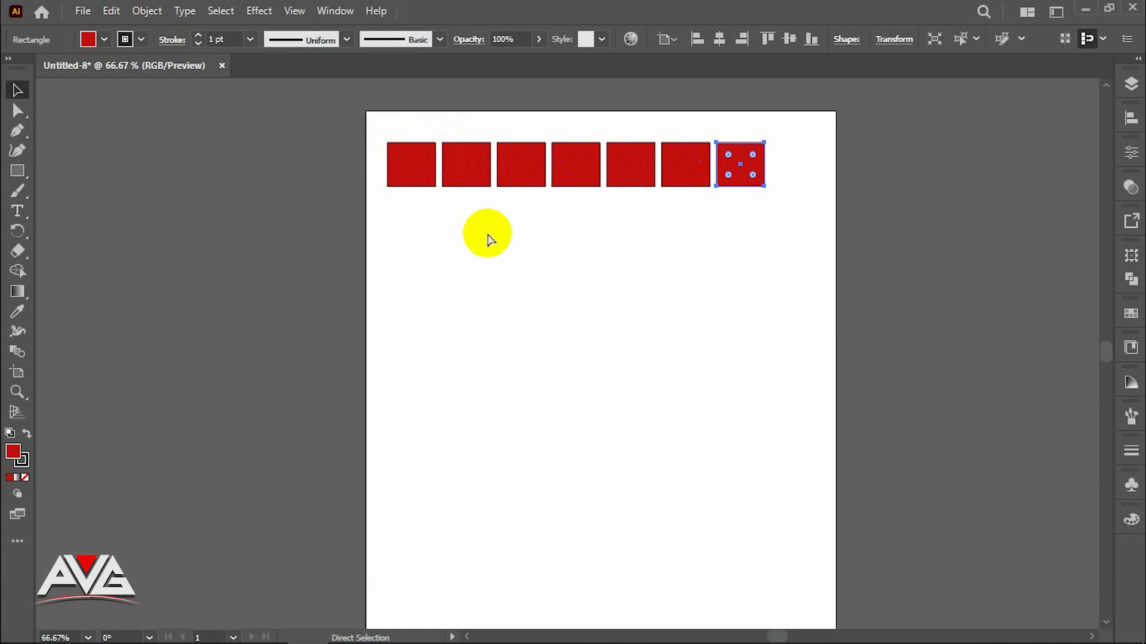
pyautogui.hotkey('ctrl', 'd')
# - Select all eight rectangles in the row, try repeating the last transformation on them, and undo it
pyautogui.scroll(-2, 723, 179)
pyautogui.scroll(3, 741, 172)
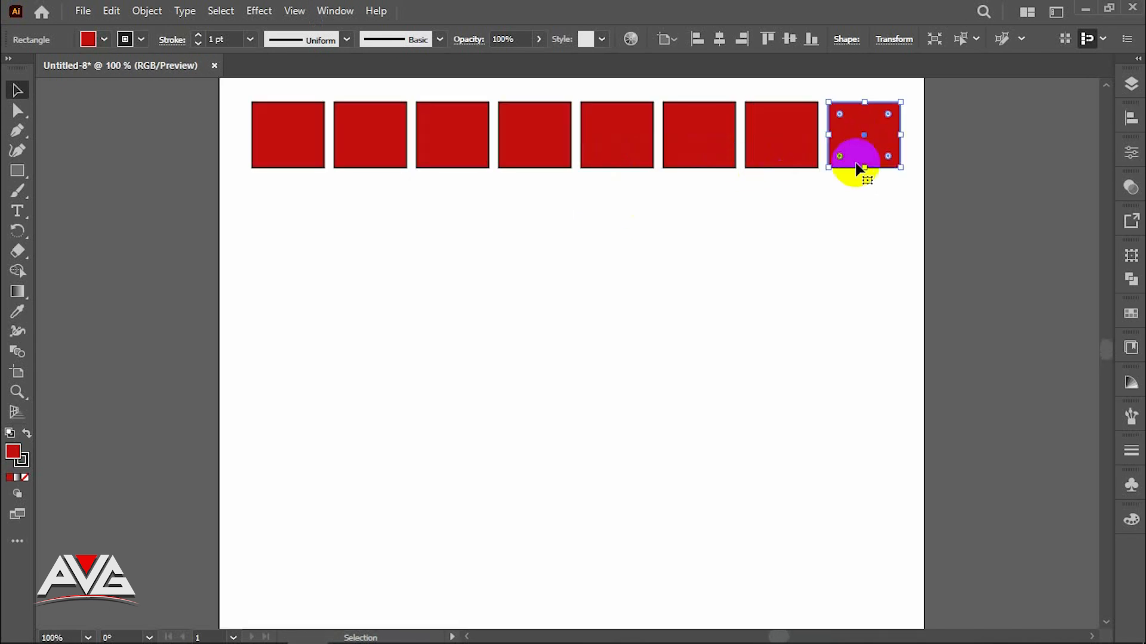
pyautogui.keyDown('shift'); pyautogui.click(789, 142); pyautogui.keyUp('shift')
pyautogui.keyDown('shift'); pyautogui.click(678, 147); pyautogui.keyUp('shift')
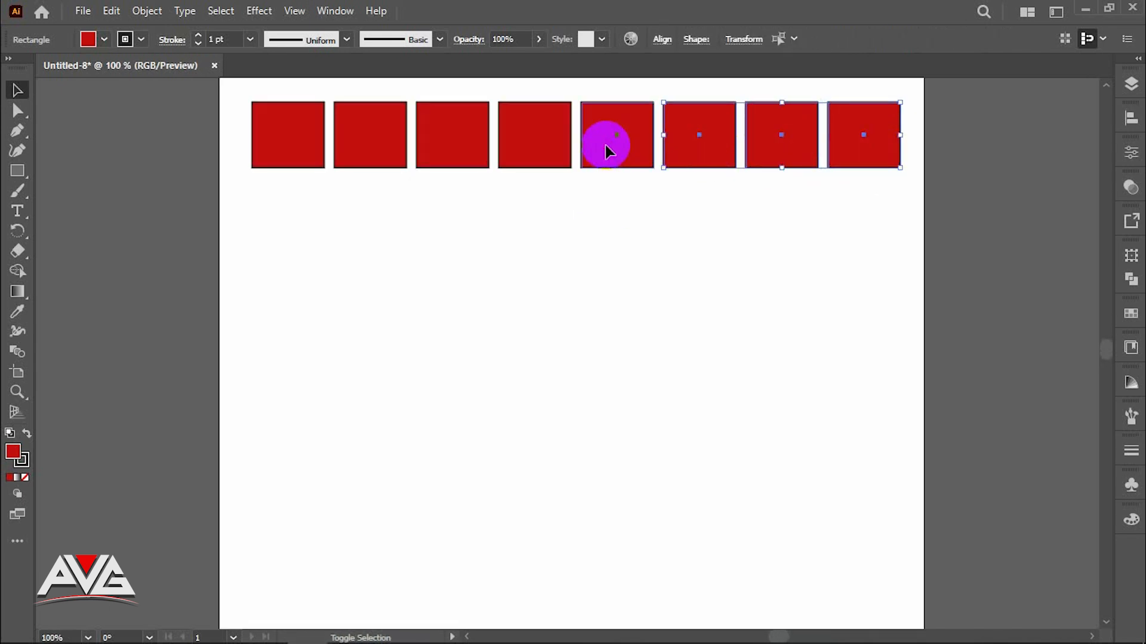
pyautogui.keyDown('shift'); pyautogui.click(446, 146); pyautogui.keyUp('shift')
pyautogui.keyDown('shift'); pyautogui.click(376, 147); pyautogui.keyUp('shift')
pyautogui.keyDown('shift'); pyautogui.click(311, 148); pyautogui.keyUp('shift')
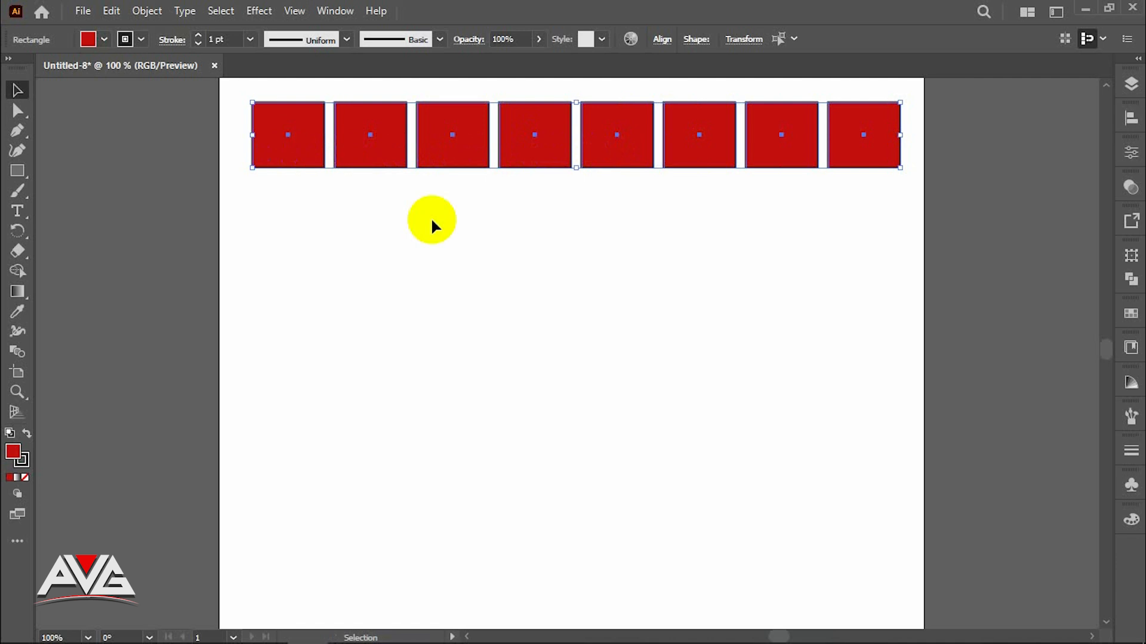
pyautogui.hotkey('ctrl', 'd')
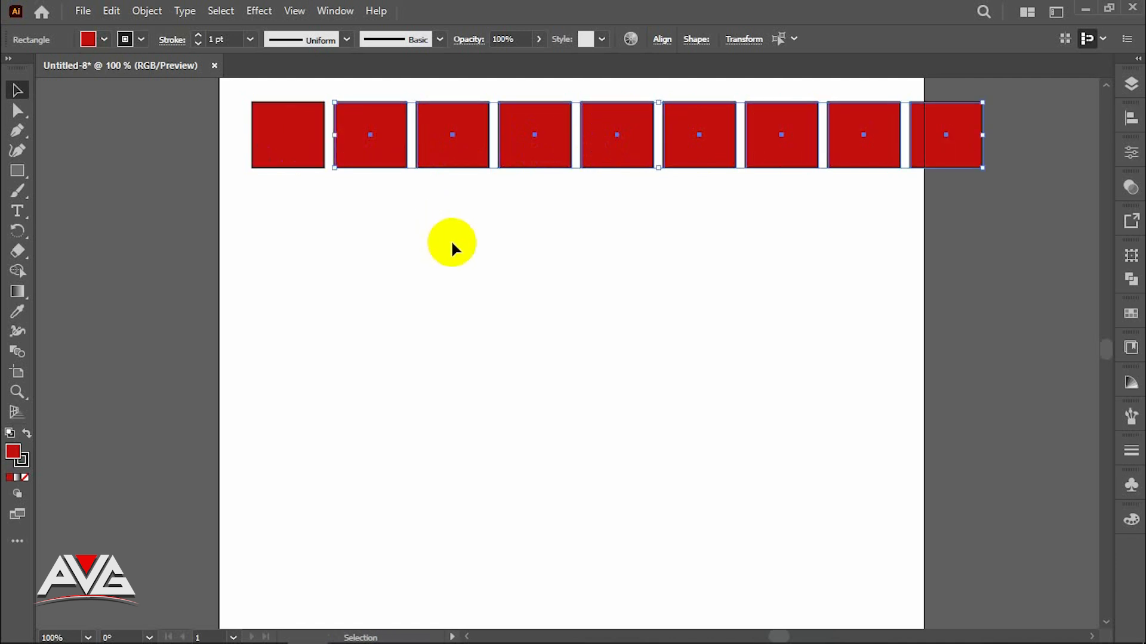
pyautogui.hotkey('ctrl', 'z')
# - Duplicate the selected row directly below itself and repeat the duplication until ten rows fill the artboard
pyautogui.moveTo(831, 141); pyautogui.dragTo(841, 222)
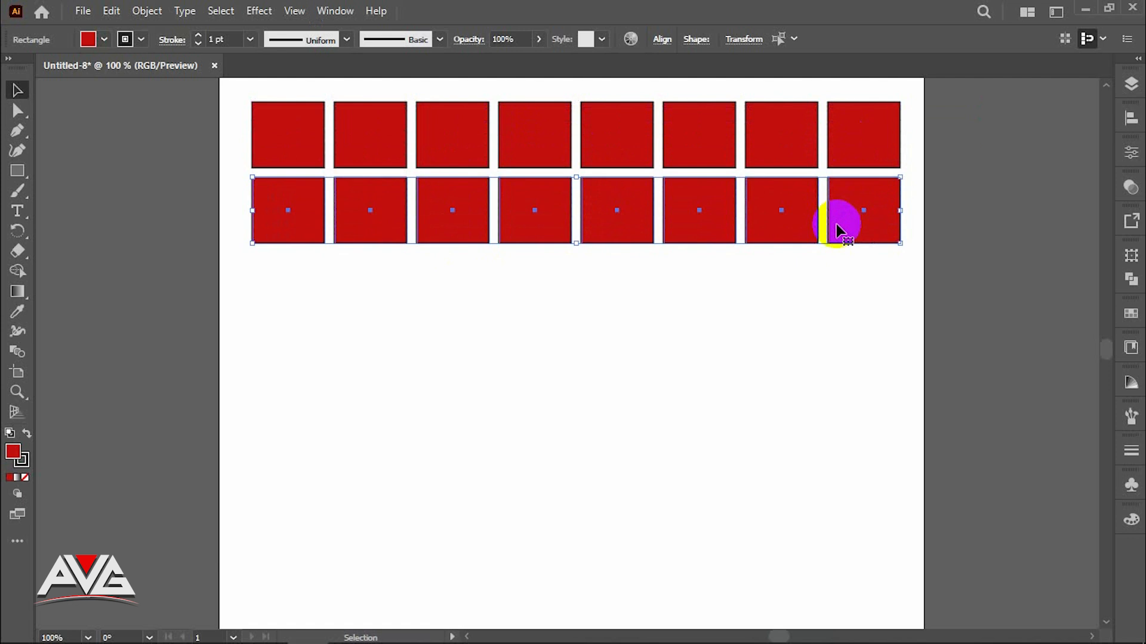
pyautogui.hotkey('ctrl', 'd')
pyautogui.hotkey('ctrl', 'd')
pyautogui.hotkey('ctrl', 'd')
pyautogui.hotkey('ctrl', 'd')
pyautogui.hotkey('ctrl', 'd')
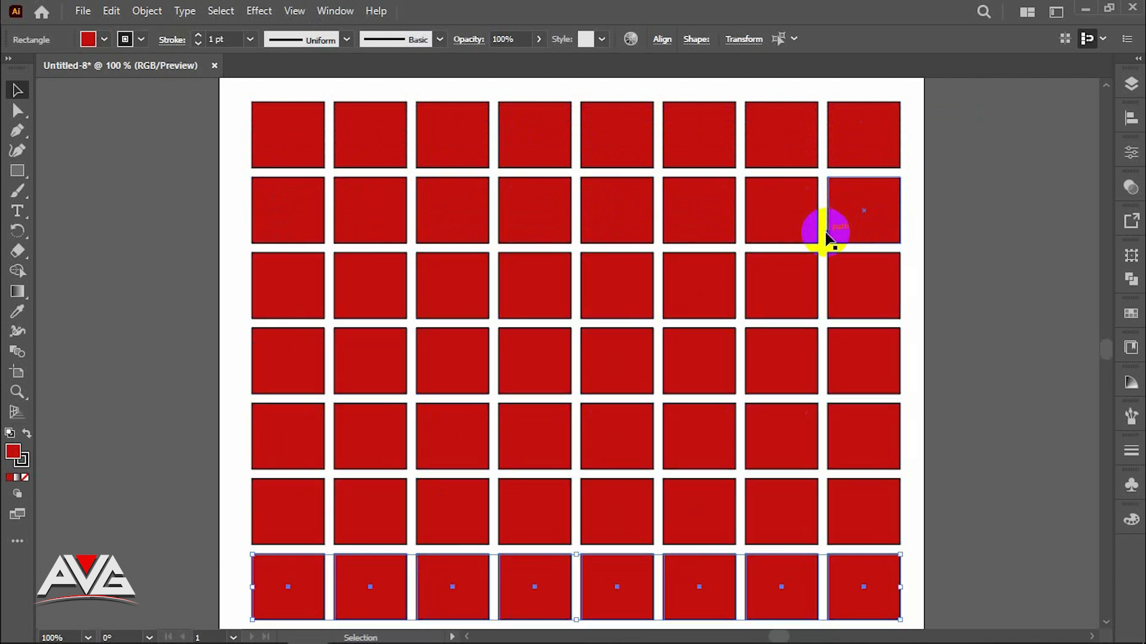
pyautogui.scroll(-3, 824, 243)
pyautogui.hotkey('ctrl', 'd')
pyautogui.hotkey('ctrl', 'd')
pyautogui.hotkey('ctrl', 'd')
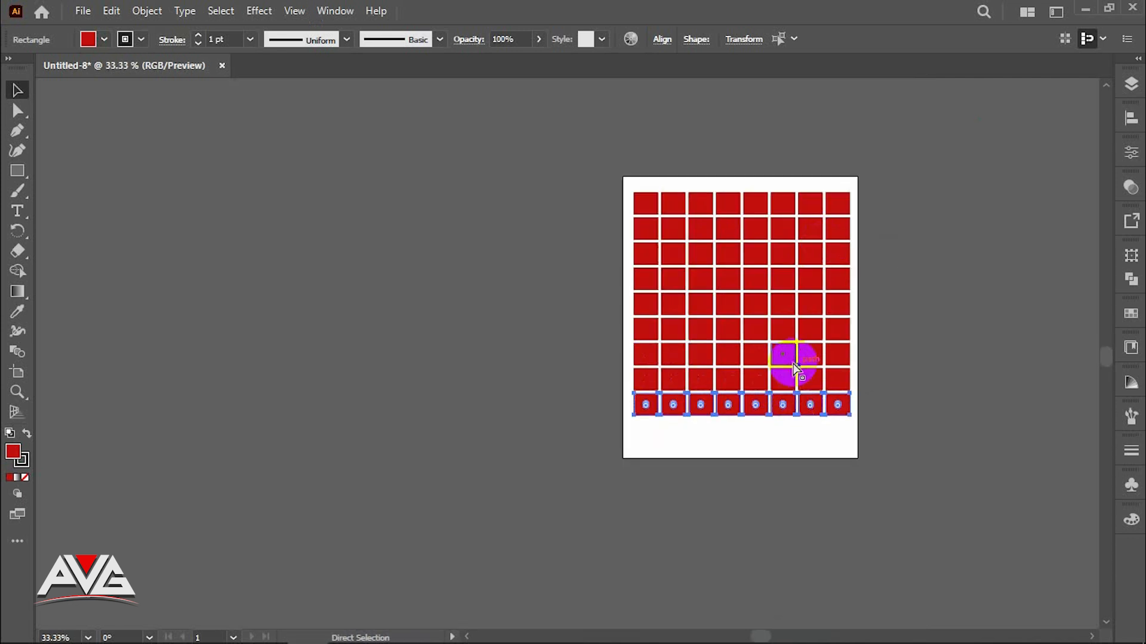
# - Select whole rows one at a time with a selection marquee: the ninth, the eighth, the sixth, and the ninth again
pyautogui.scroll(1, 668, 341)
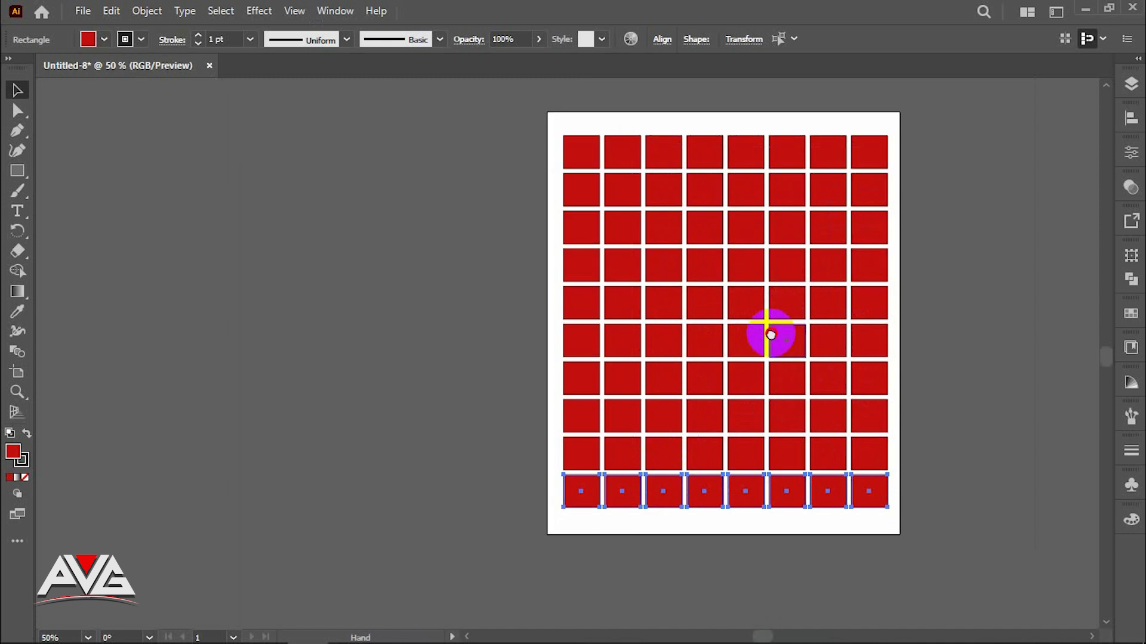
pyautogui.moveTo(772, 330); pyautogui.dragTo(593, 351)
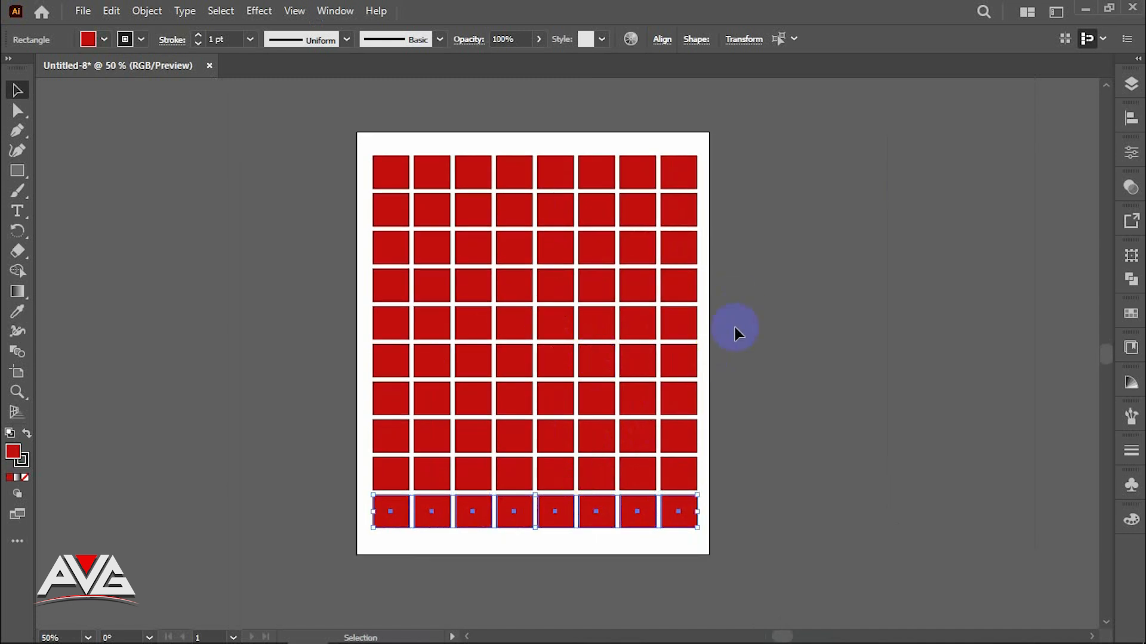
pyautogui.click(703, 401)
pyautogui.moveTo(734, 475); pyautogui.dragTo(333, 484)
pyautogui.moveTo(740, 435); pyautogui.dragTo(333, 441)
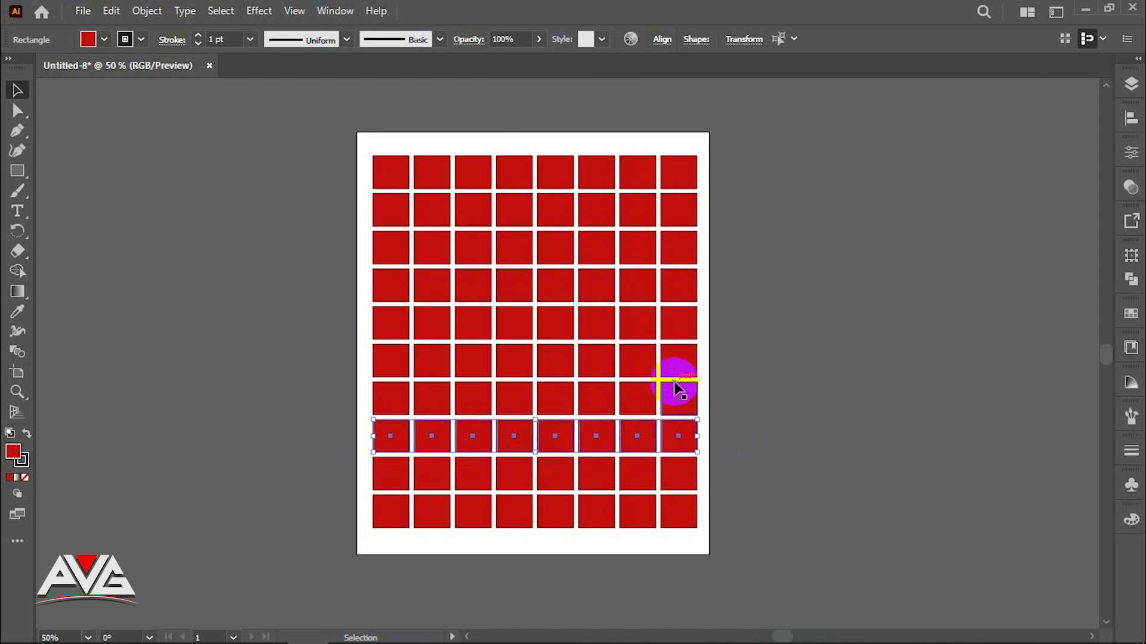
pyautogui.moveTo(713, 366); pyautogui.dragTo(301, 363)
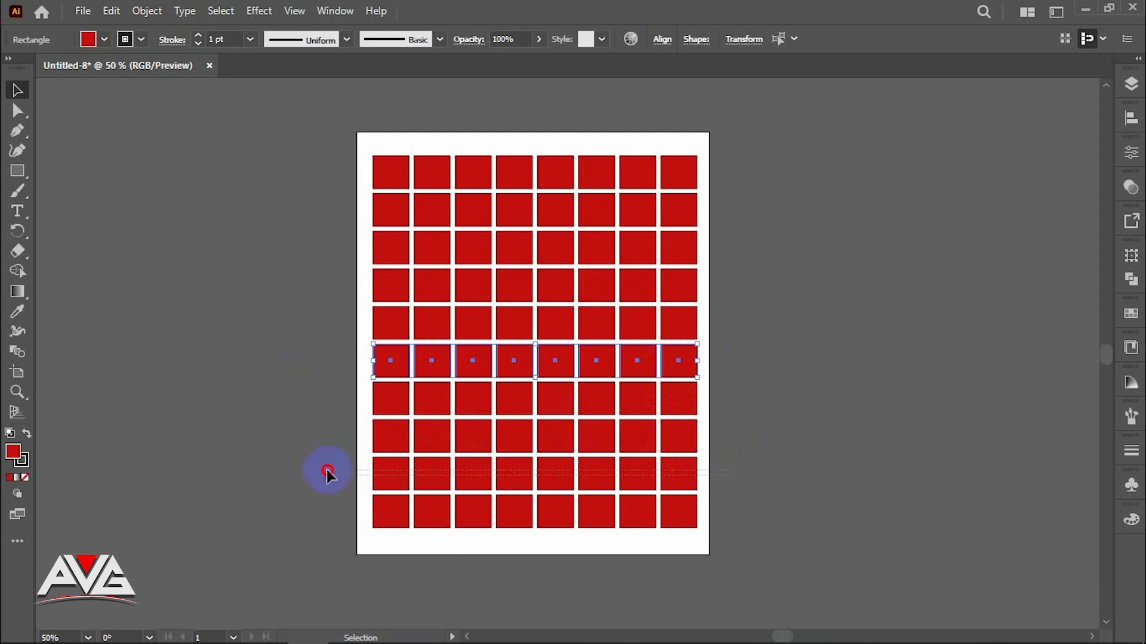
pyautogui.moveTo(327, 473); pyautogui.dragTo(301, 473)
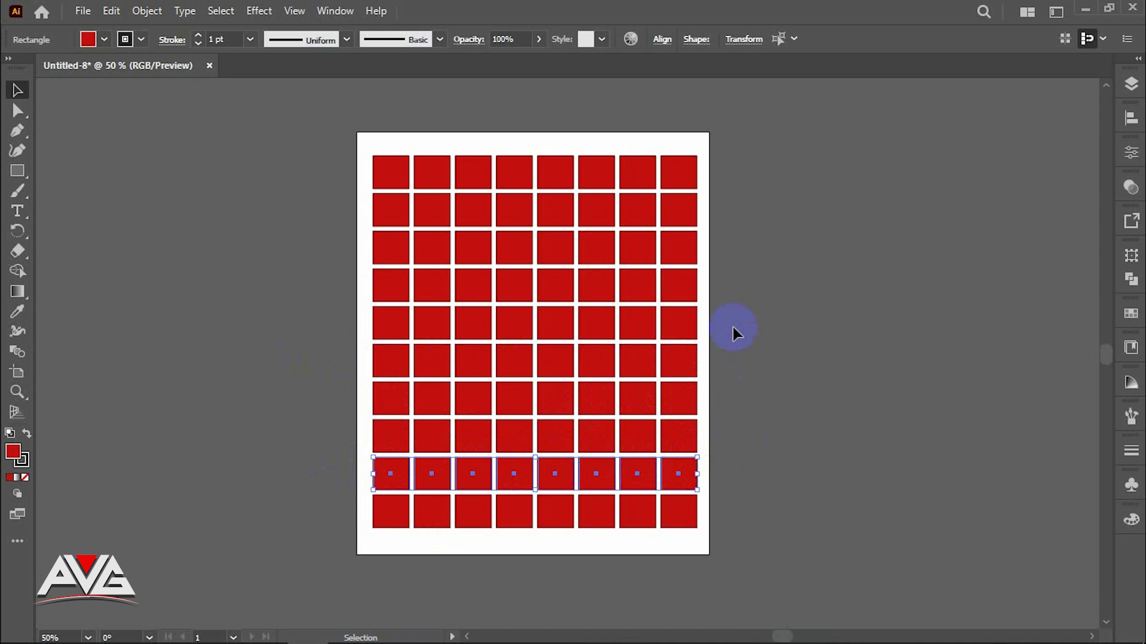
# - Select the second row, switch to the fourth row, add the second row to the selection, and deselect everything
pyautogui.moveTo(714, 219); pyautogui.dragTo(360, 208)
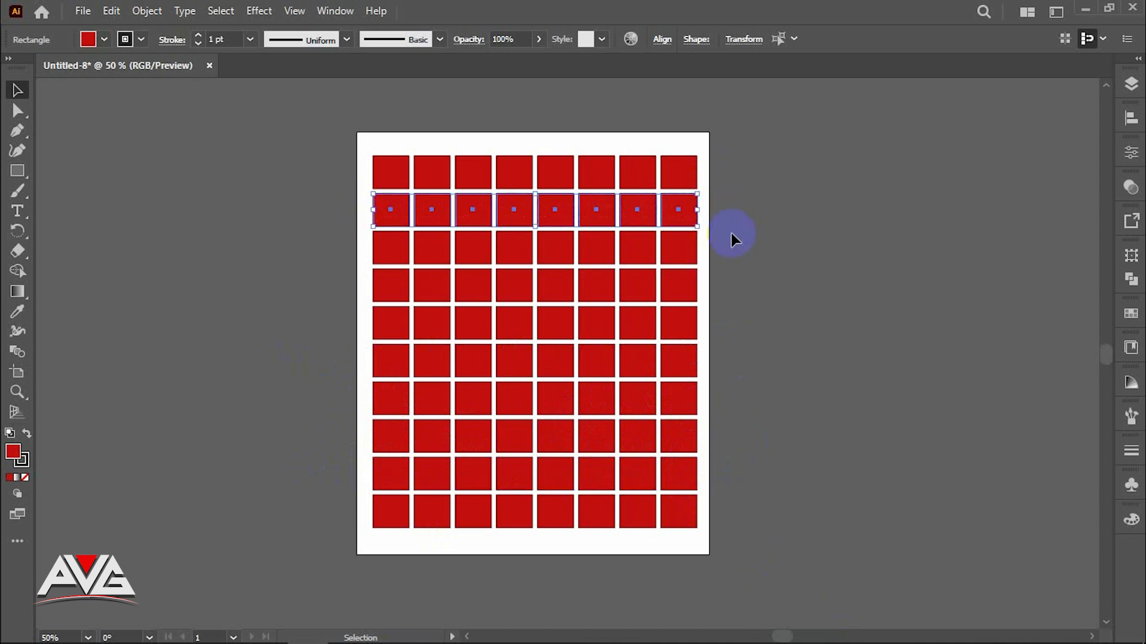
pyautogui.moveTo(736, 284); pyautogui.dragTo(264, 285)
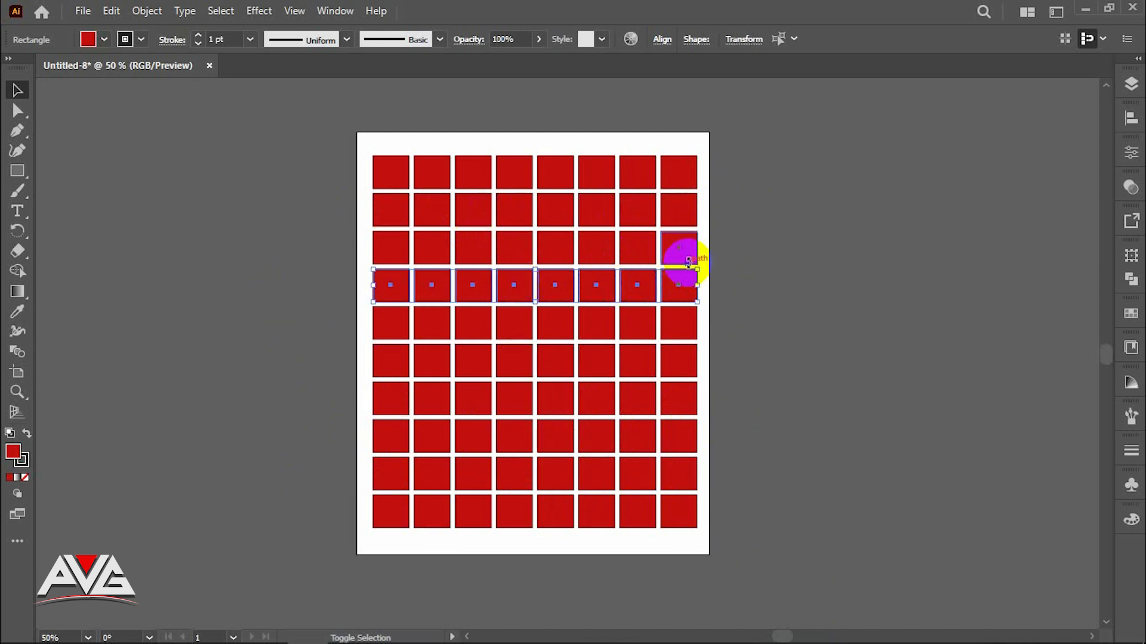
pyautogui.keyDown('shift'); pyautogui.click(596, 206); pyautogui.keyUp('shift')
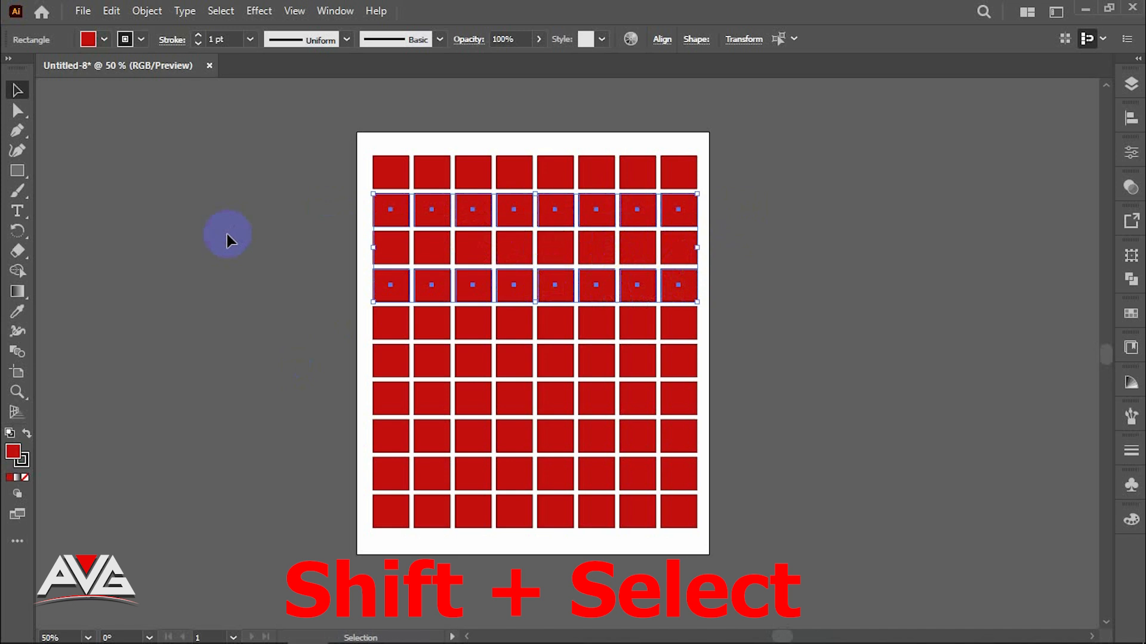
pyautogui.click(712, 195)
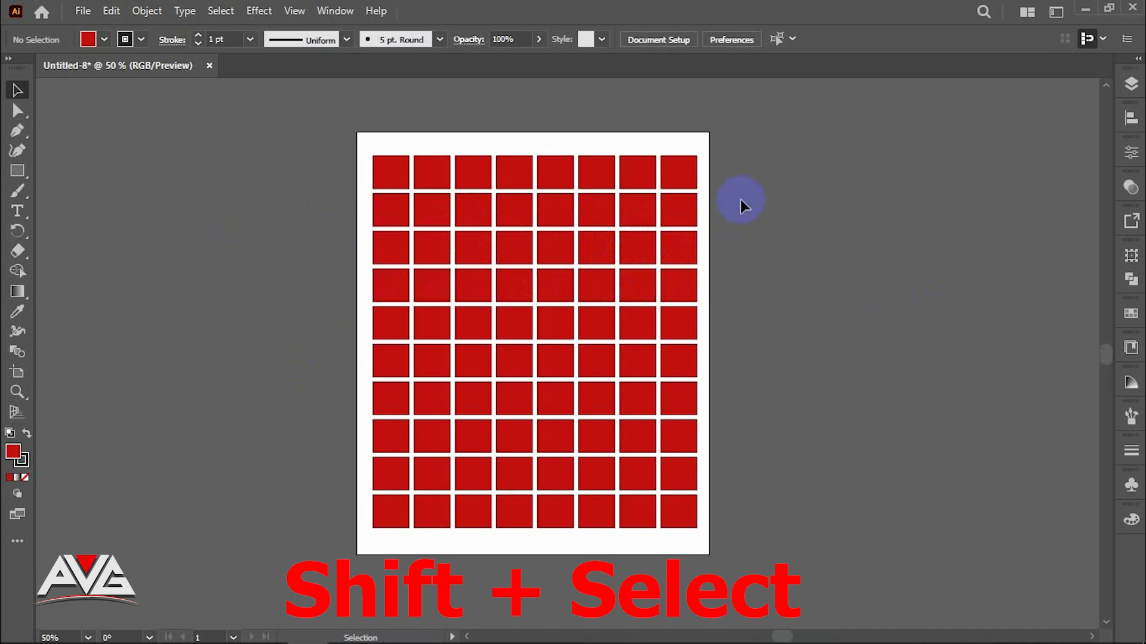
# - Select the second and fourth rows of rectangles together and delete them
pyautogui.moveTo(733, 229); pyautogui.dragTo(640, 206)
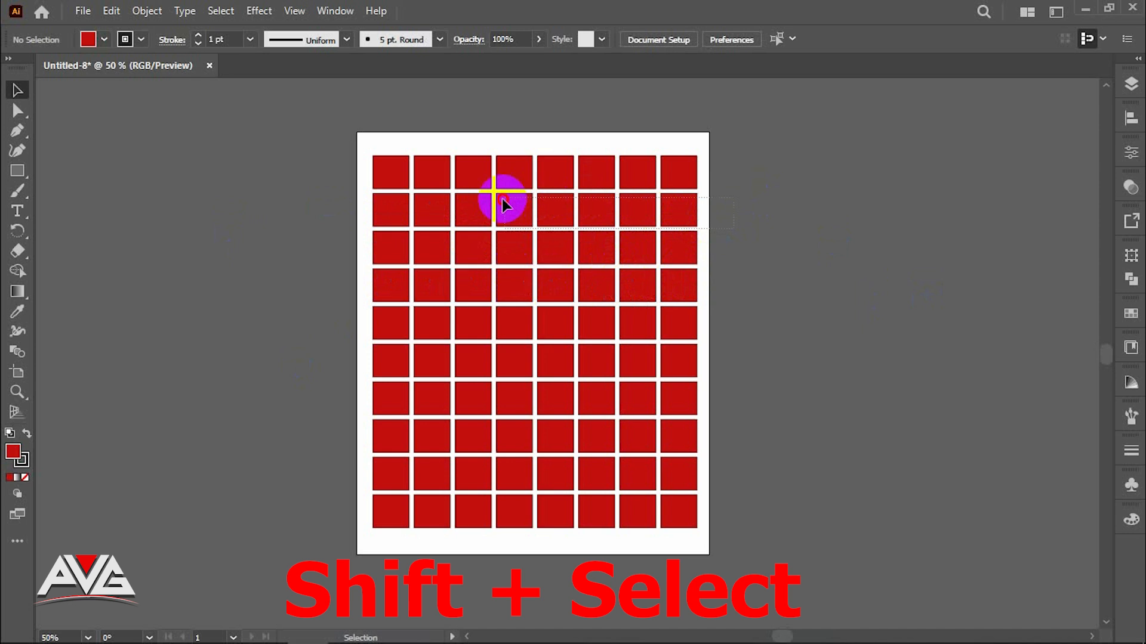
pyautogui.moveTo(503, 199); pyautogui.dragTo(352, 224)
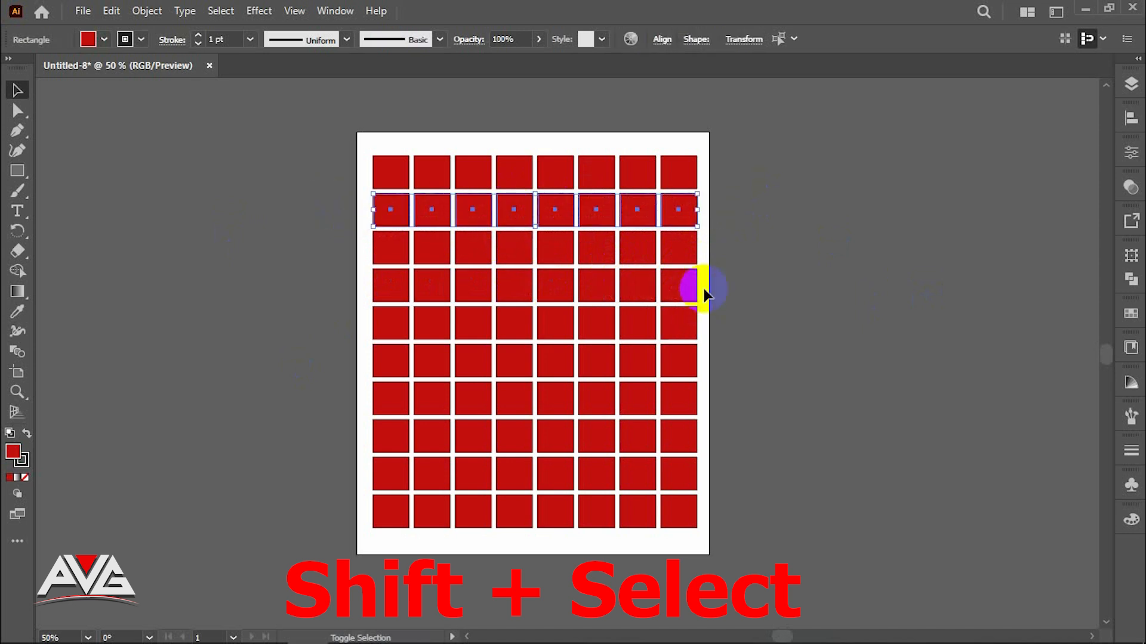
pyautogui.moveTo(704, 293); pyautogui.dragTo(327, 288)
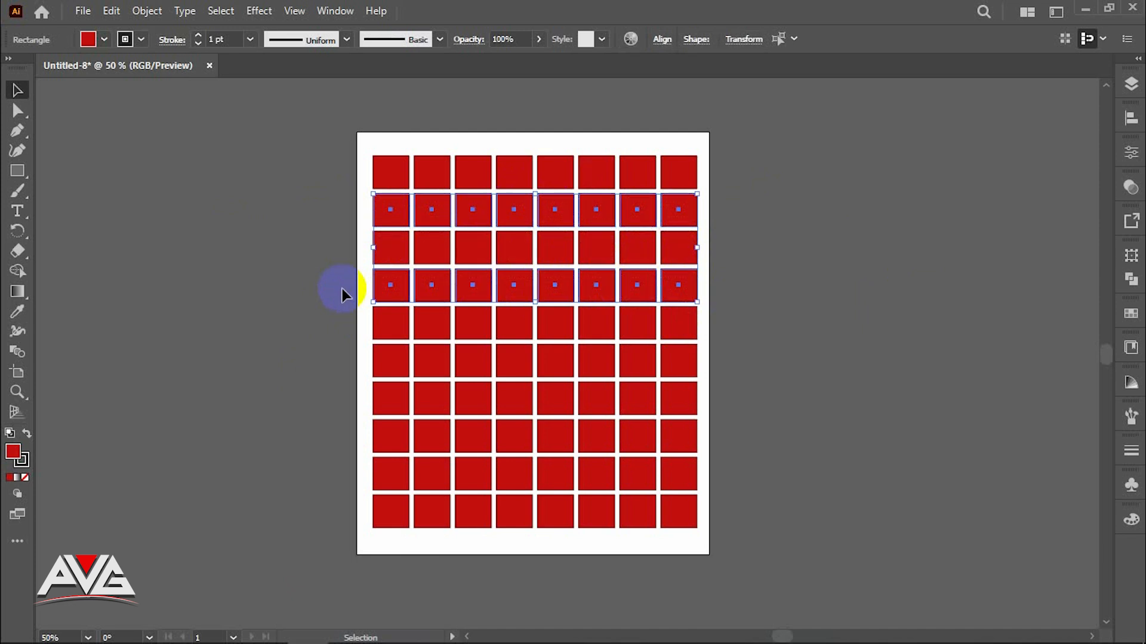
pyautogui.press('Delete')
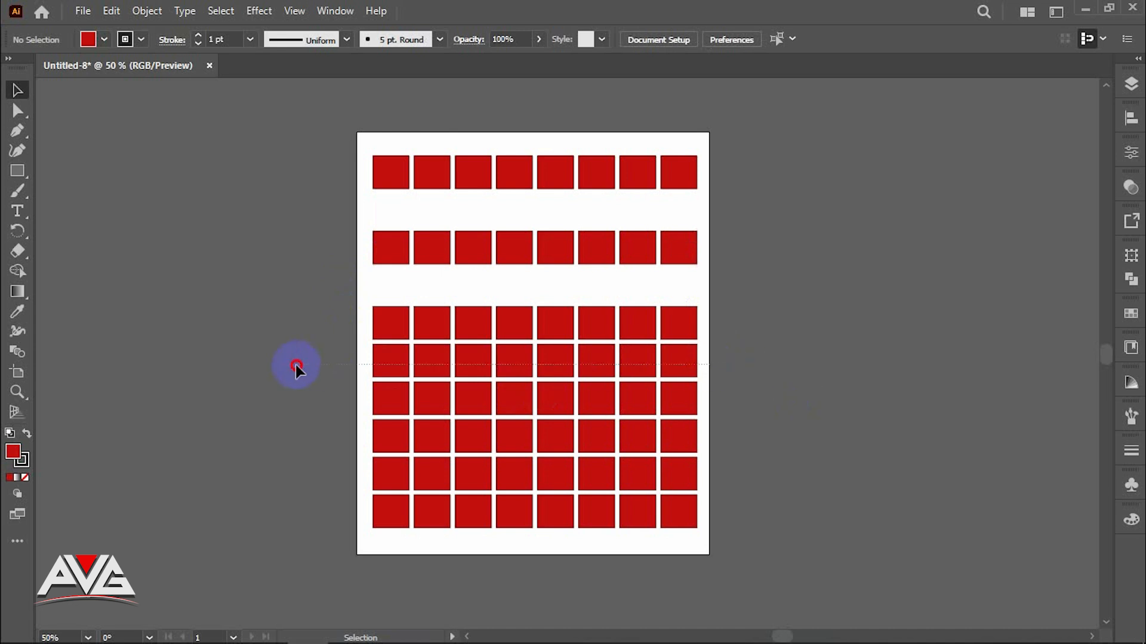
# - Select the sixth and eighth rows of the original grid together and delete them
pyautogui.moveTo(382, 357); pyautogui.dragTo(772, 352)
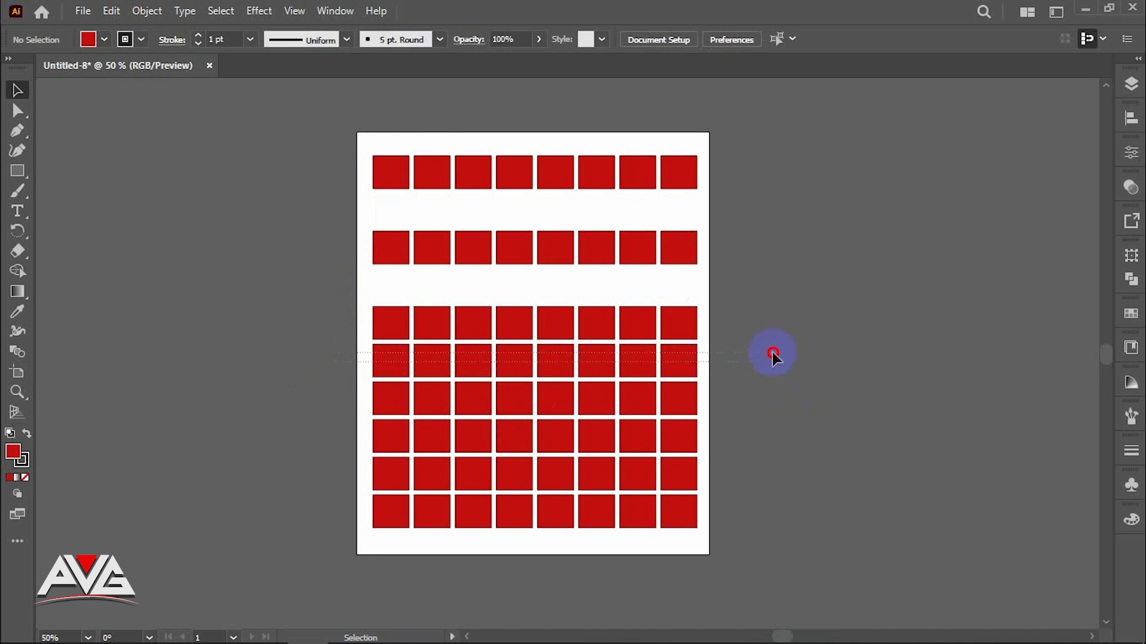
pyautogui.moveTo(721, 444); pyautogui.dragTo(355, 428)
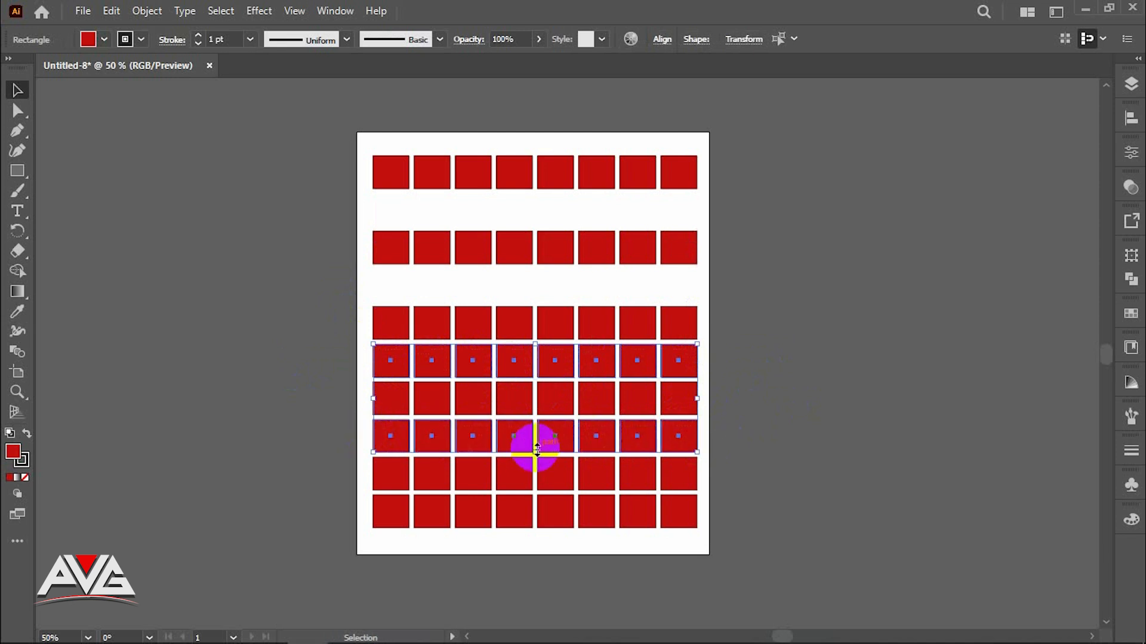
pyautogui.press('Delete')
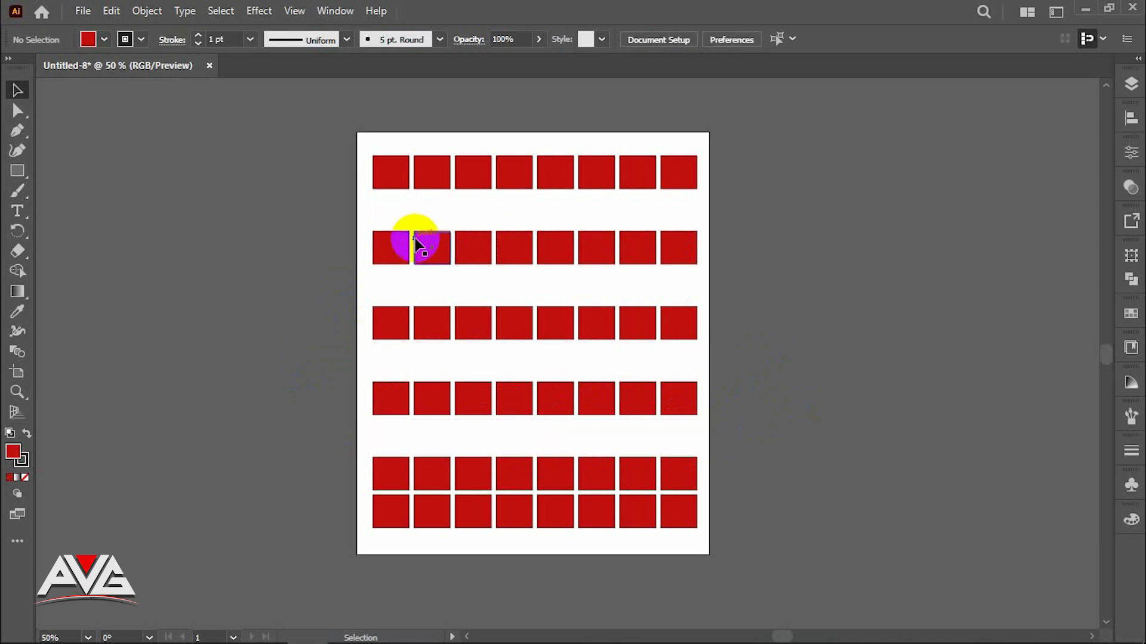
# - Select the second and fourth rectangles of the second visible row, switch to its sixth, fourth and second ones, and deselect everything
pyautogui.click(428, 248)
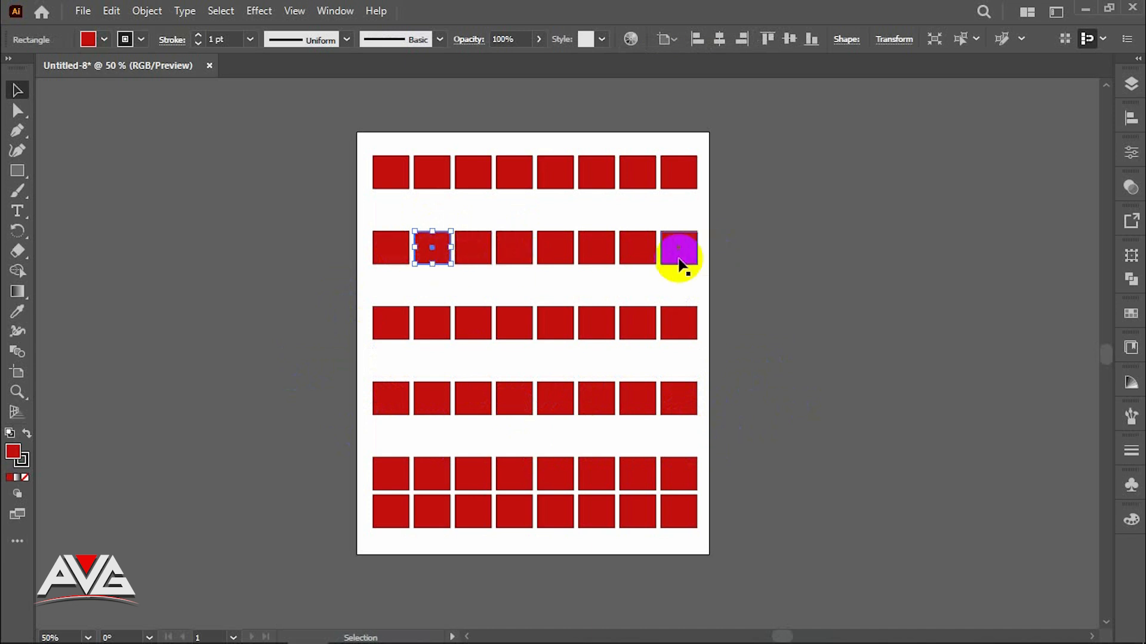
pyautogui.keyDown('shift'); pyautogui.click(510, 261); pyautogui.keyUp('shift')
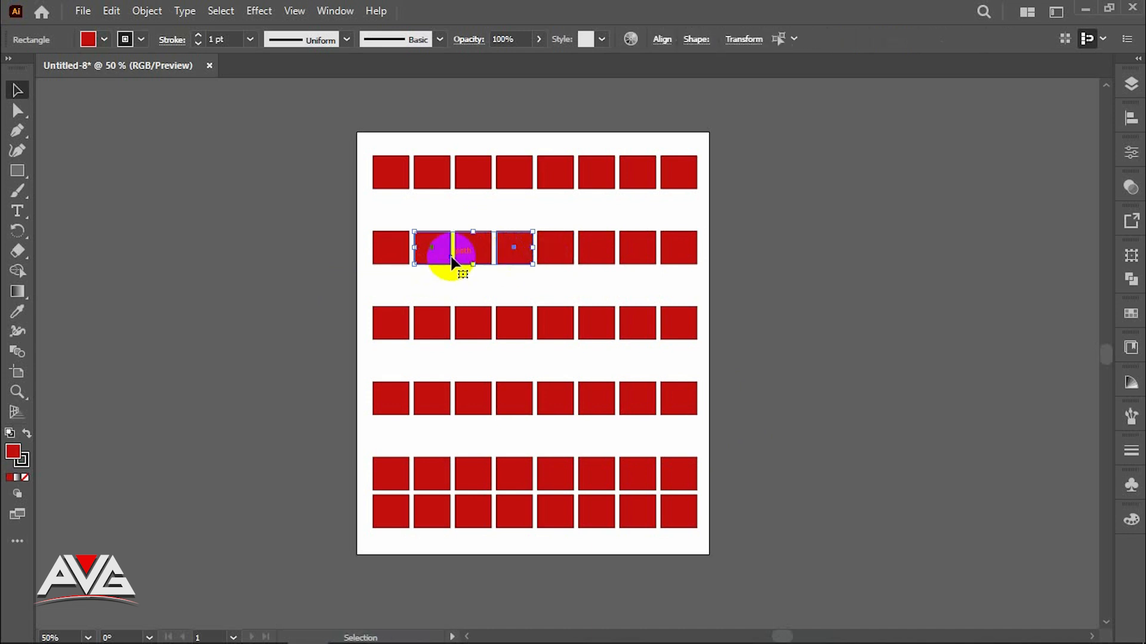
pyautogui.click(608, 250)
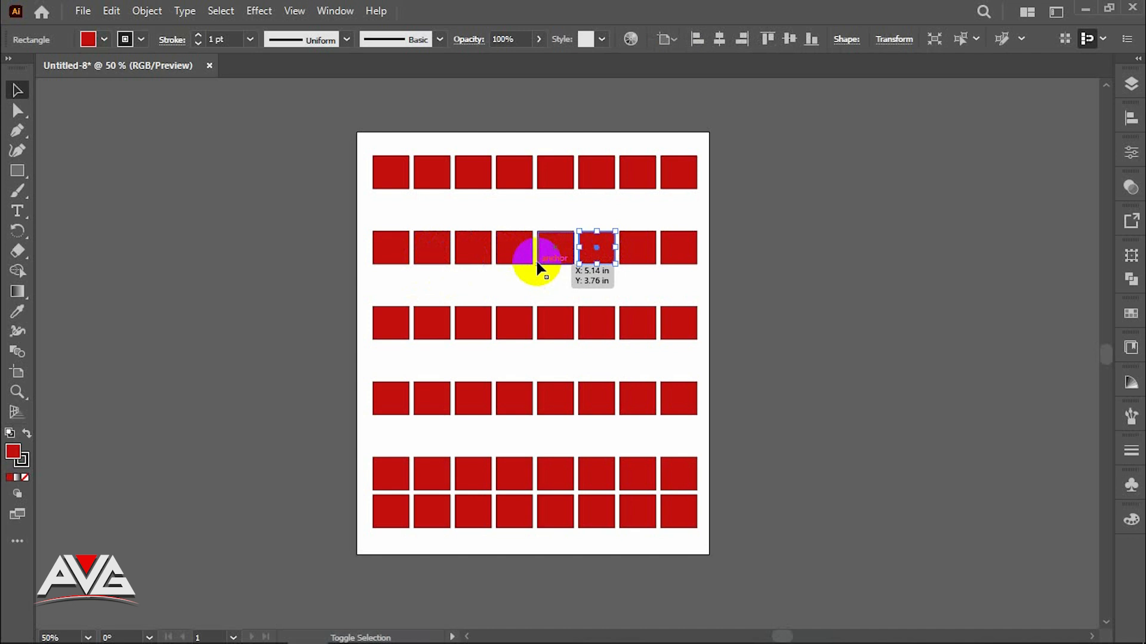
pyautogui.keyDown('shift'); pyautogui.click(518, 260); pyautogui.keyUp('shift')
pyautogui.keyDown('shift'); pyautogui.click(477, 260); pyautogui.keyUp('shift')
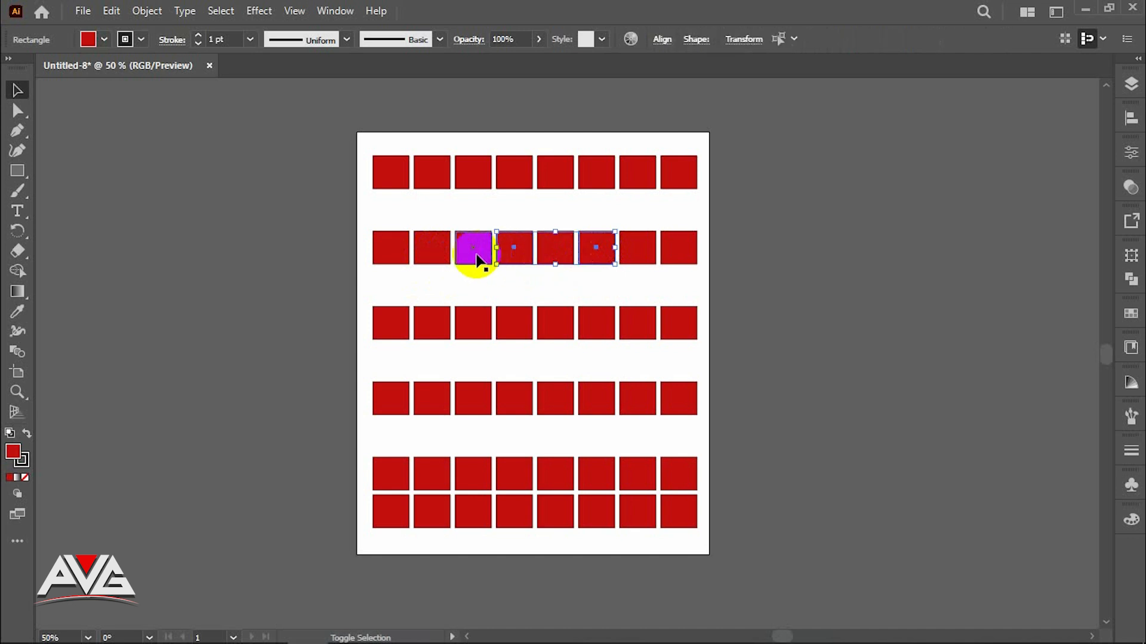
pyautogui.keyDown('shift'); pyautogui.click(438, 260); pyautogui.keyUp('shift')
pyautogui.keyDown('shift'); pyautogui.click(465, 258); pyautogui.keyUp('shift')
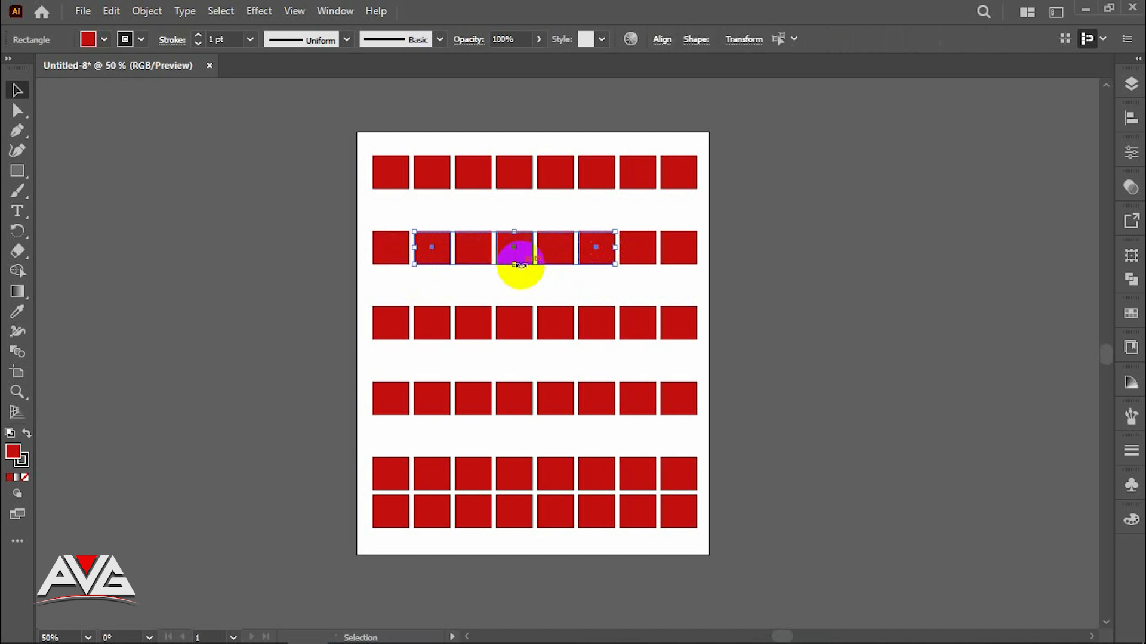
pyautogui.click(965, 306)
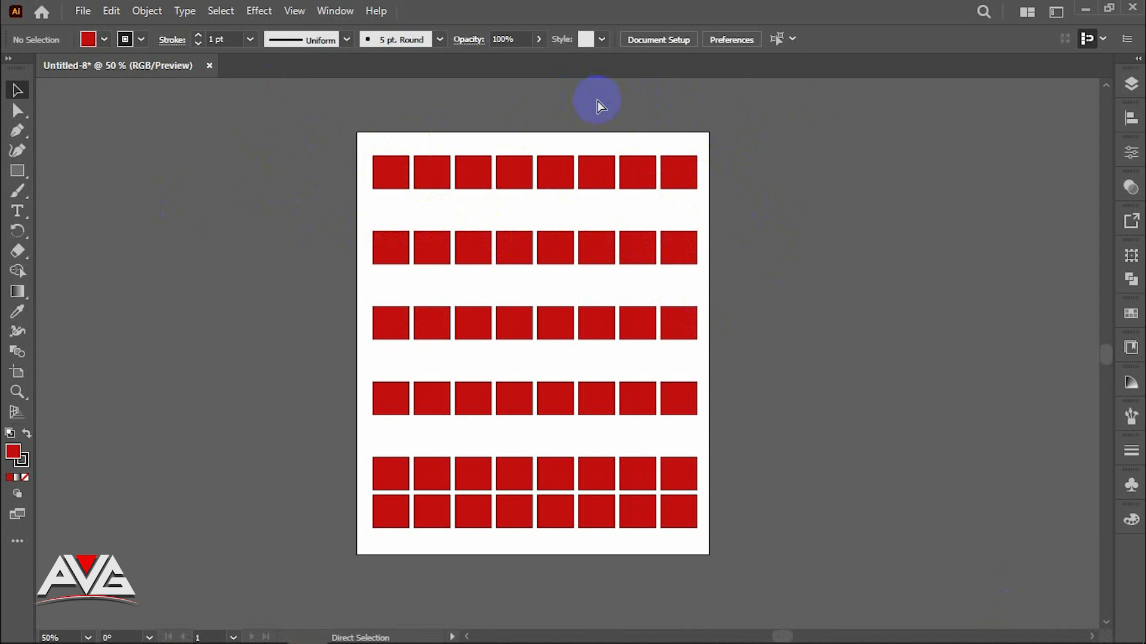
# - Undo both row deletions to restore the full grid of rectangles, and clear the selection
pyautogui.hotkey('ctrl', 'z')
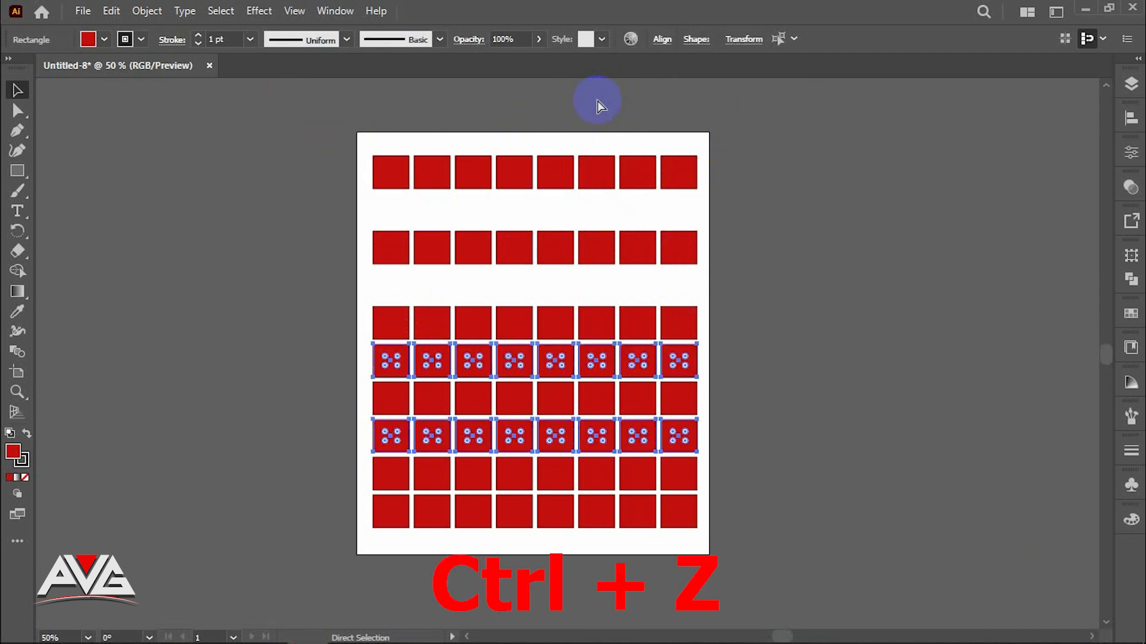
pyautogui.hotkey('ctrl', 'z')
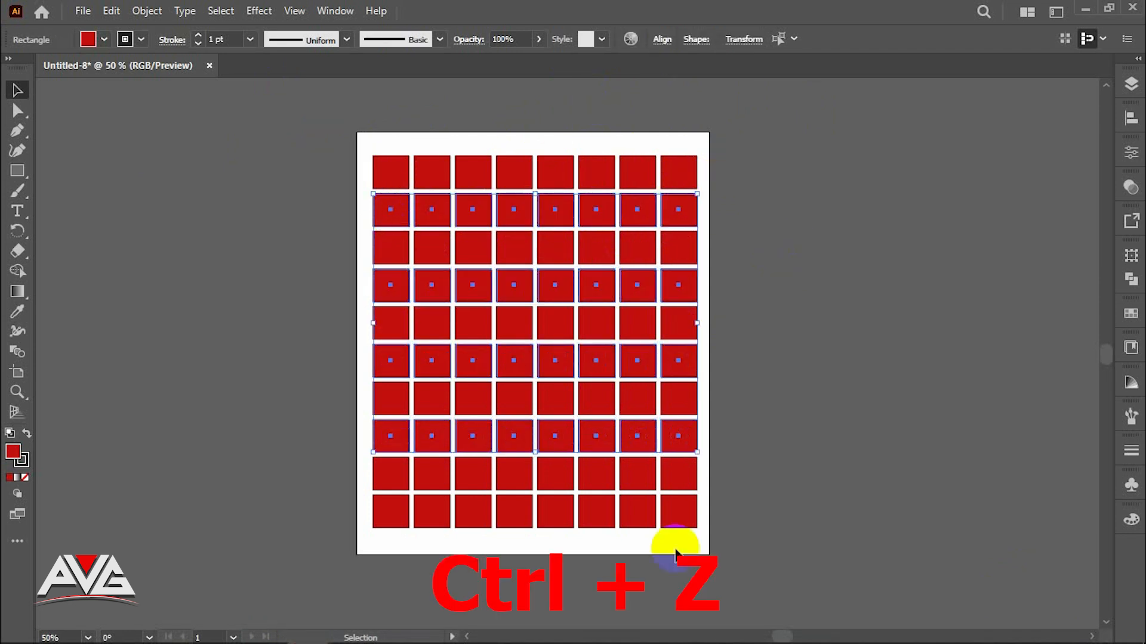
pyautogui.click(739, 186)
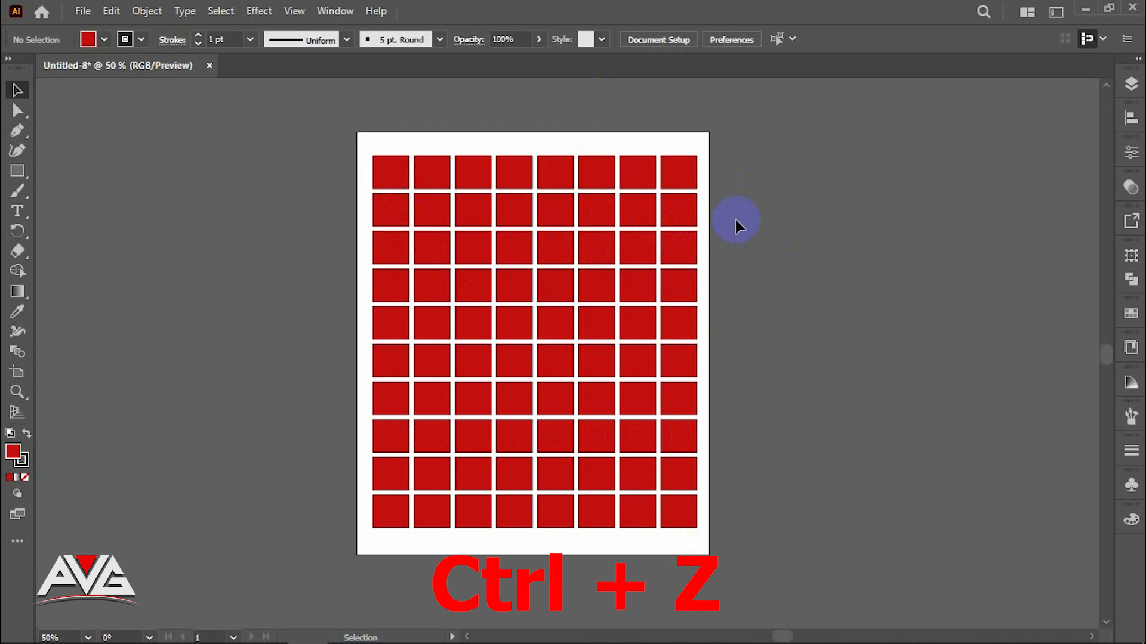
# - Select only the second rectangle in the second row of the grid
pyautogui.click(560, 245)
pyautogui.moveTo(560, 246); pyautogui.dragTo(442, 217)
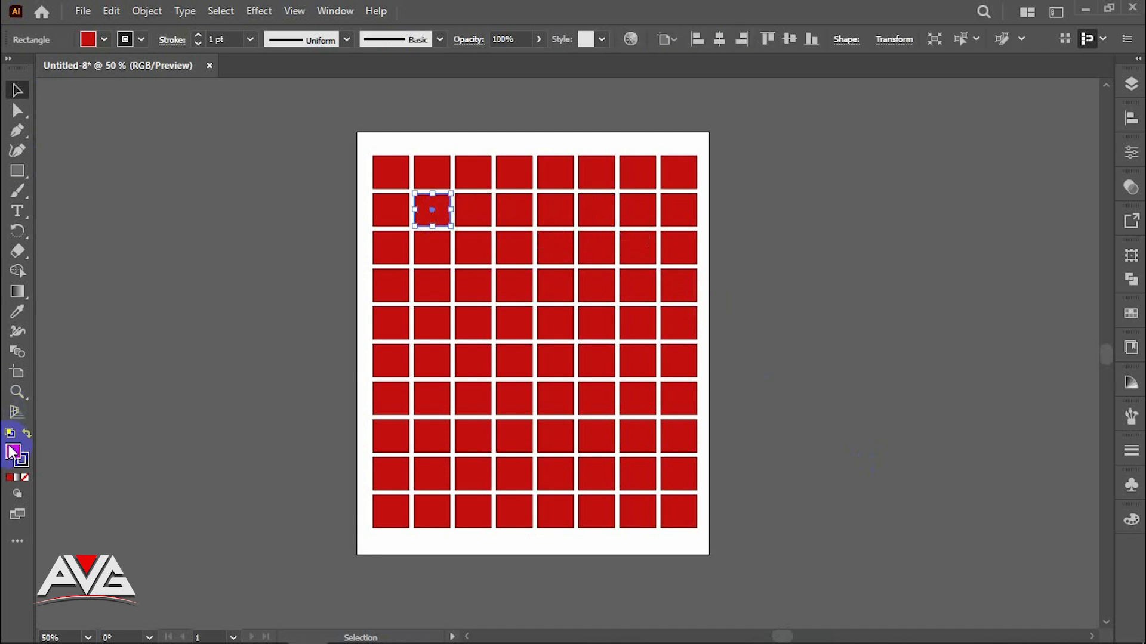
pyautogui.click(17, 460)
pyautogui.doubleClick(18, 459)
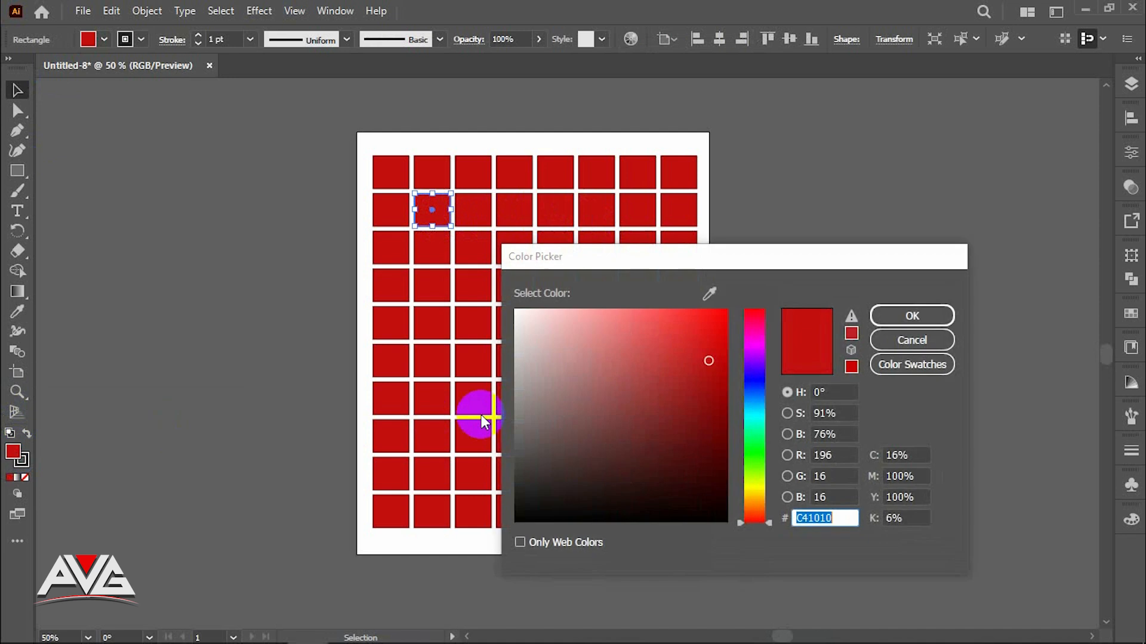
pyautogui.click(936, 340)
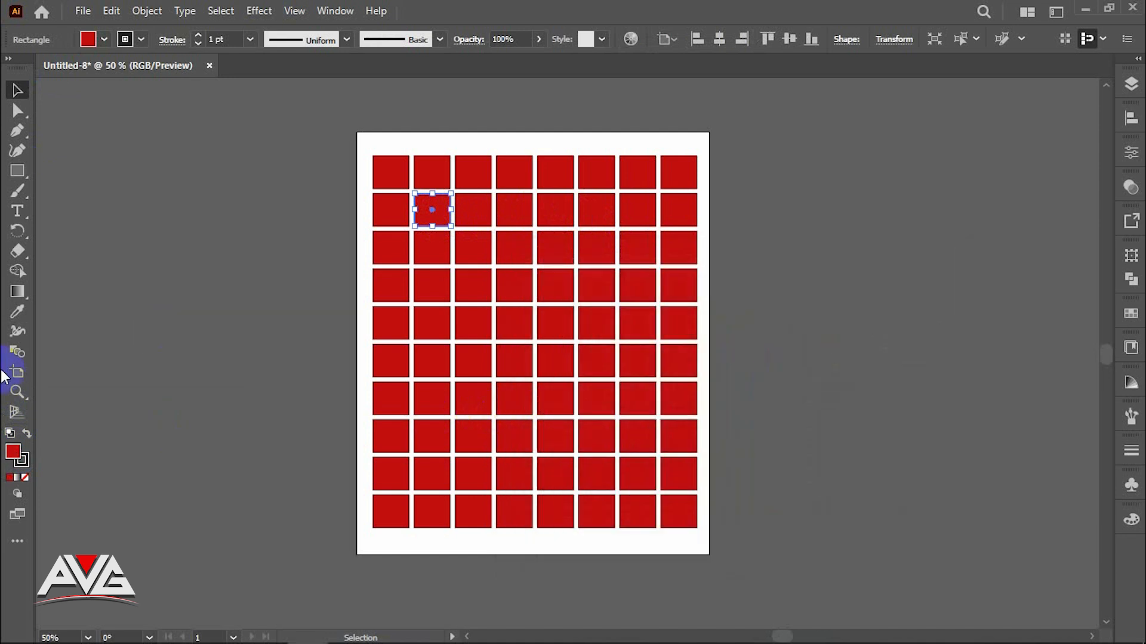
pyautogui.doubleClick(17, 457)
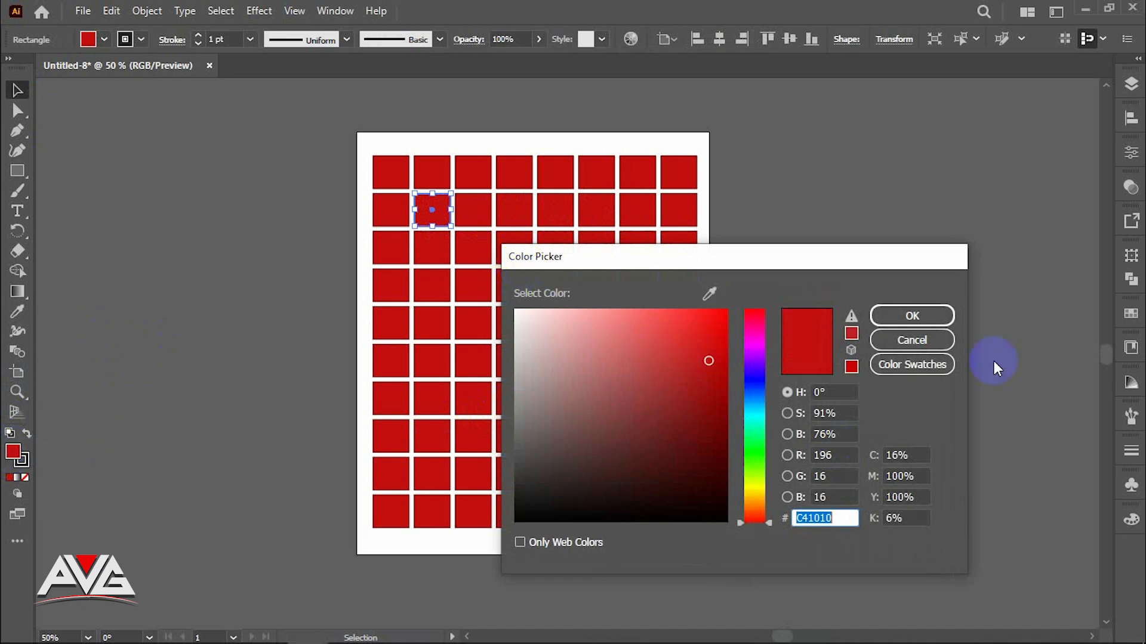
pyautogui.click(912, 340)
# - Set the fill color of the second rectangle in the second row to blue 119CC1
pyautogui.doubleClick(13, 455)
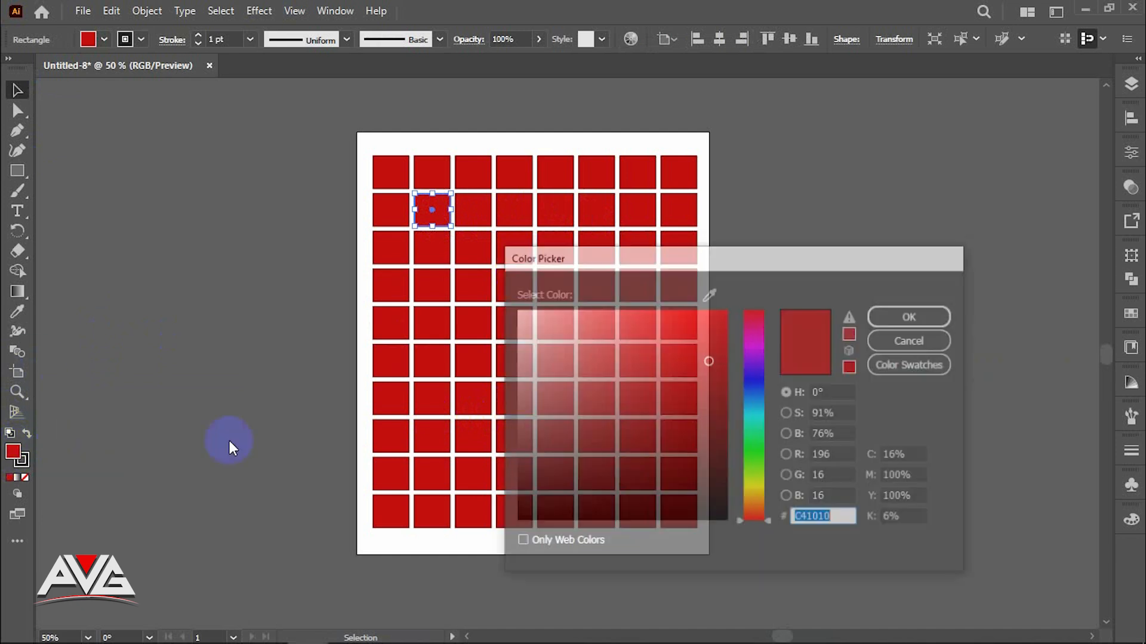
pyautogui.moveTo(756, 512); pyautogui.dragTo(763, 407)
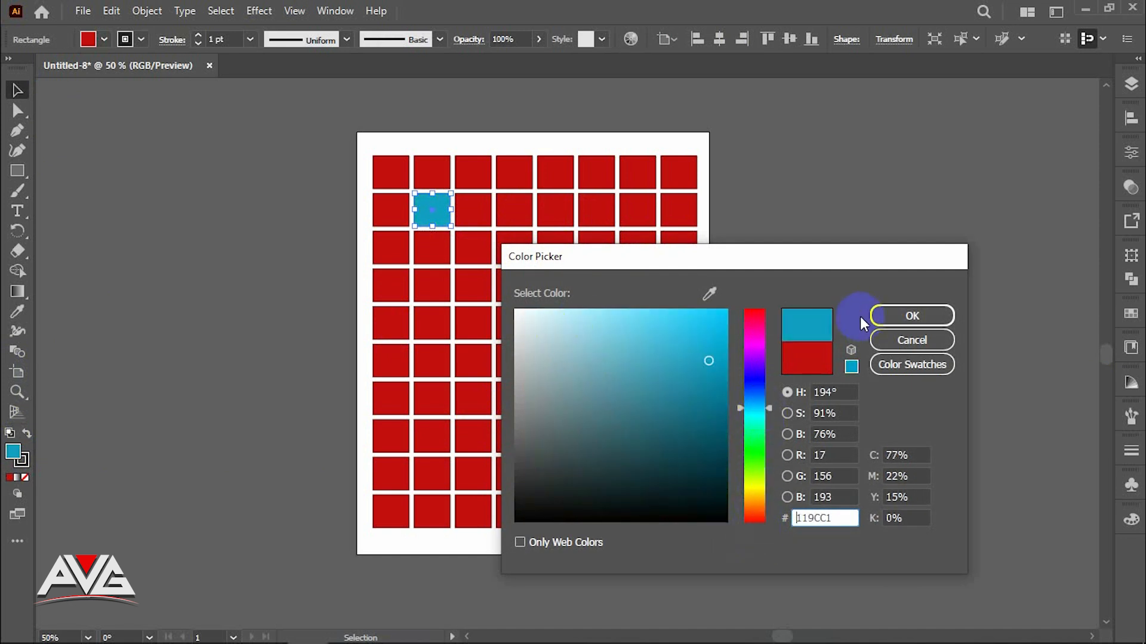
pyautogui.click(877, 316)
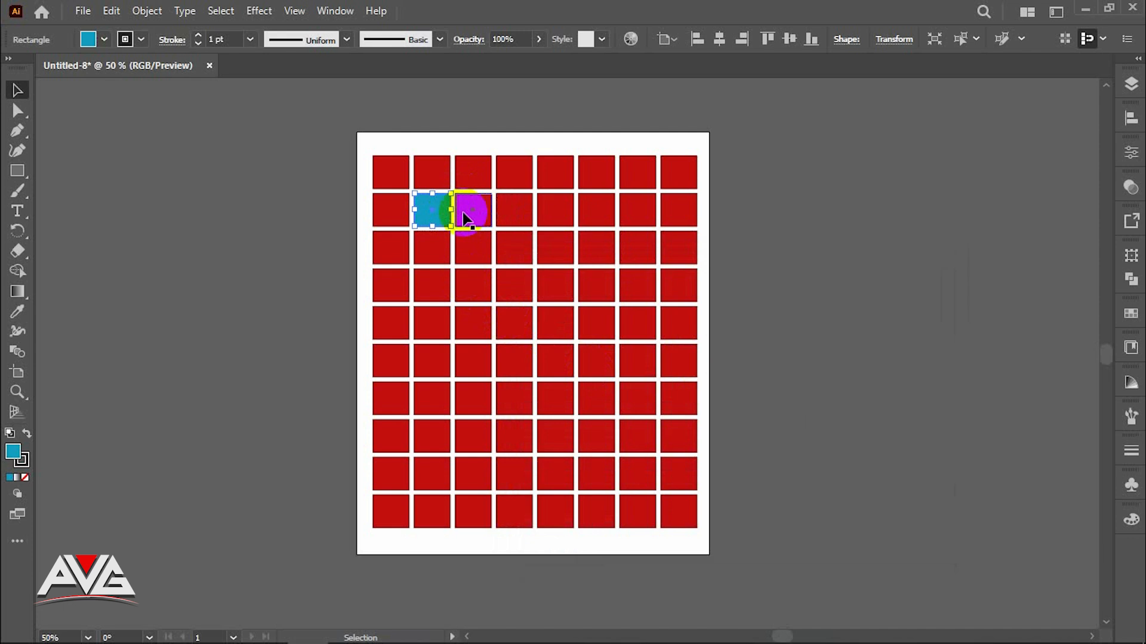
# - Fill the sixth rectangle in the fifth row with black
pyautogui.click(594, 322)
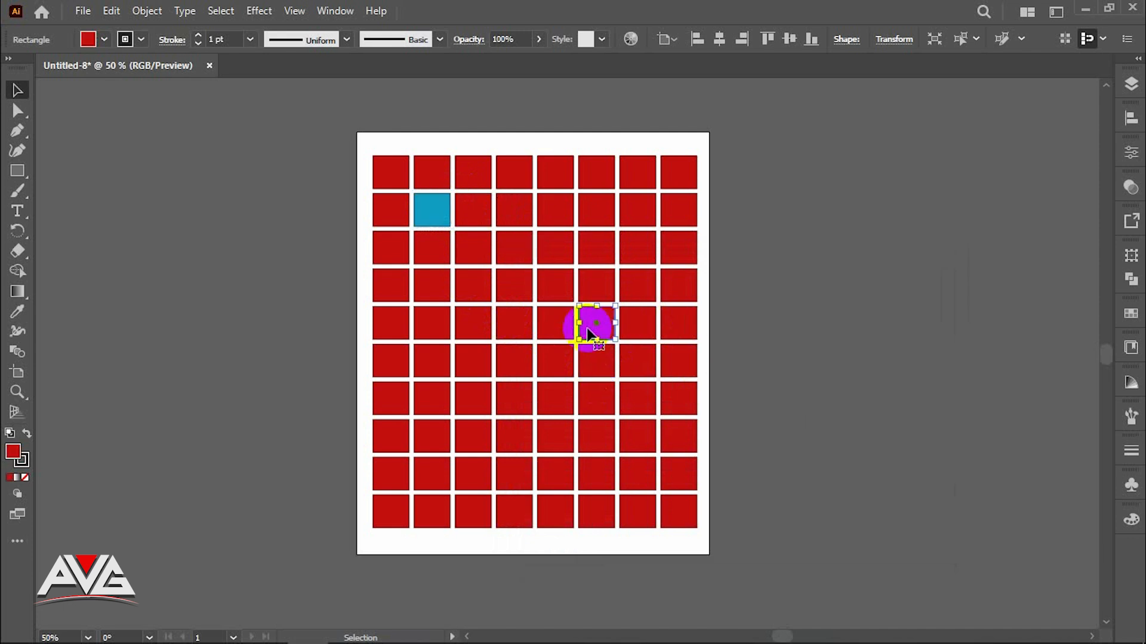
pyautogui.doubleClick(15, 454)
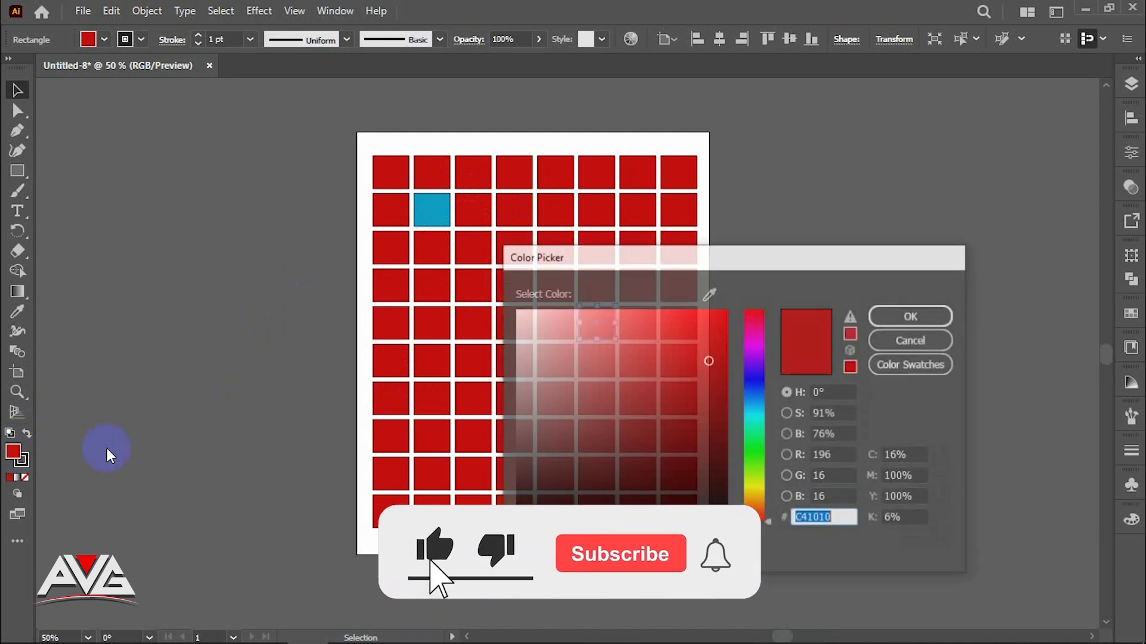
pyautogui.click(570, 347)
pyautogui.moveTo(501, 293); pyautogui.dragTo(476, 267)
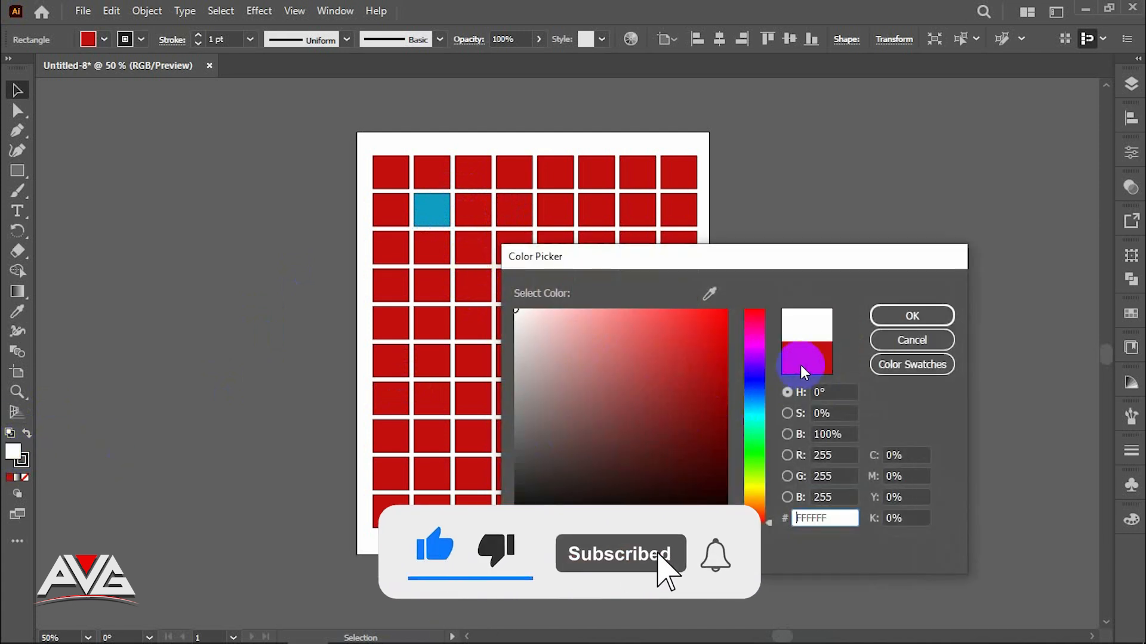
pyautogui.moveTo(548, 430); pyautogui.dragTo(504, 531)
pyautogui.click(933, 317)
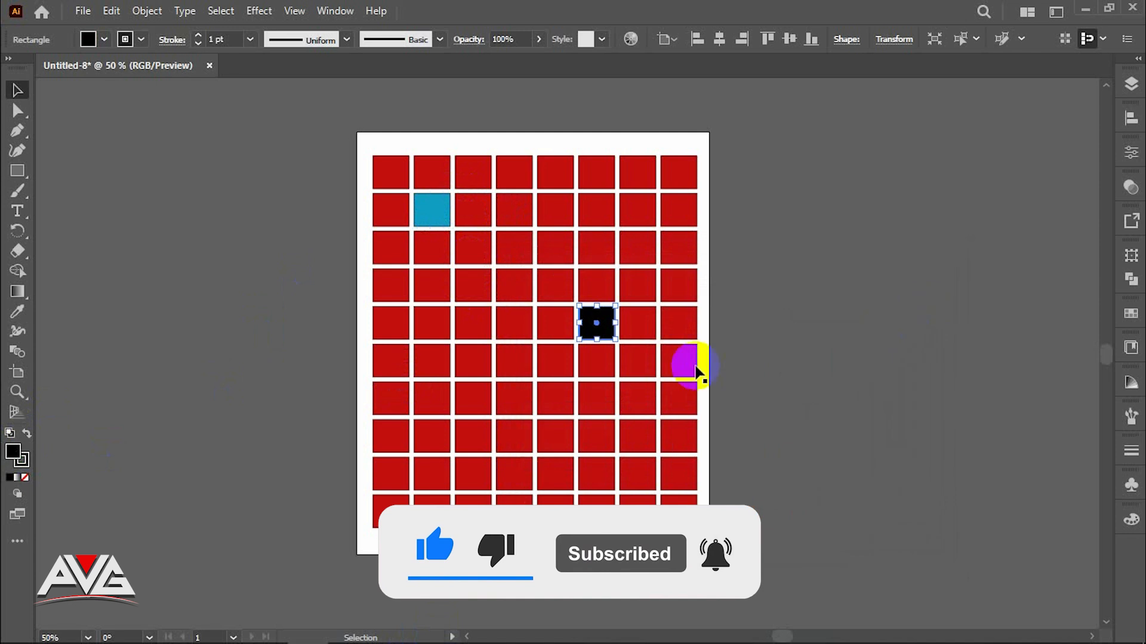
# - Fill the second rectangle in the eighth row with black
pyautogui.click(482, 390)
pyautogui.click(434, 437)
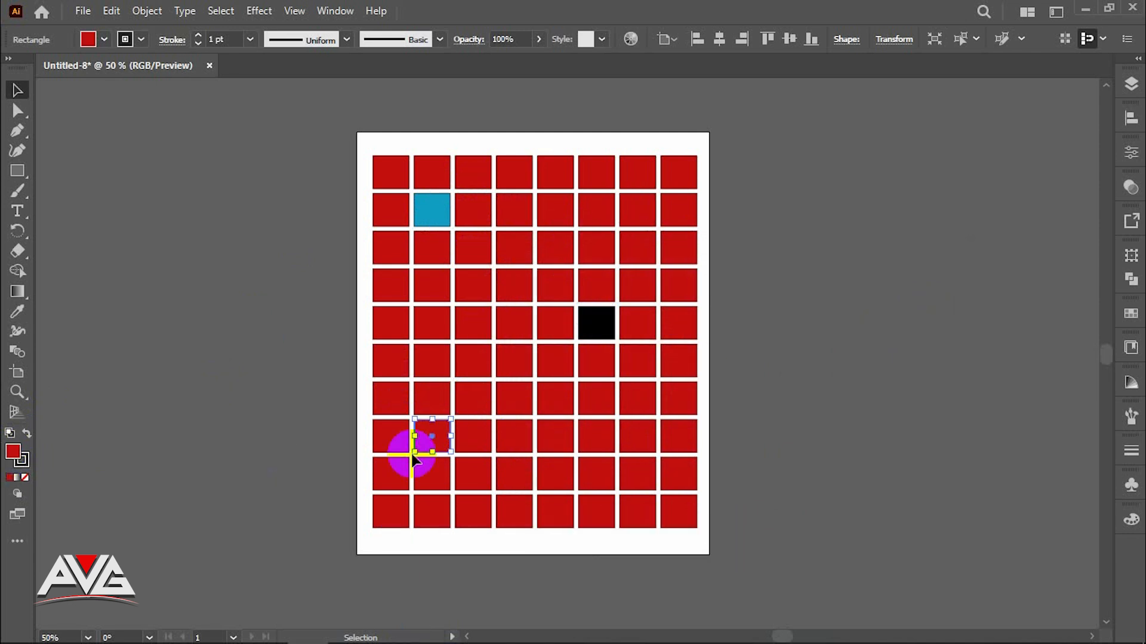
pyautogui.doubleClick(13, 453)
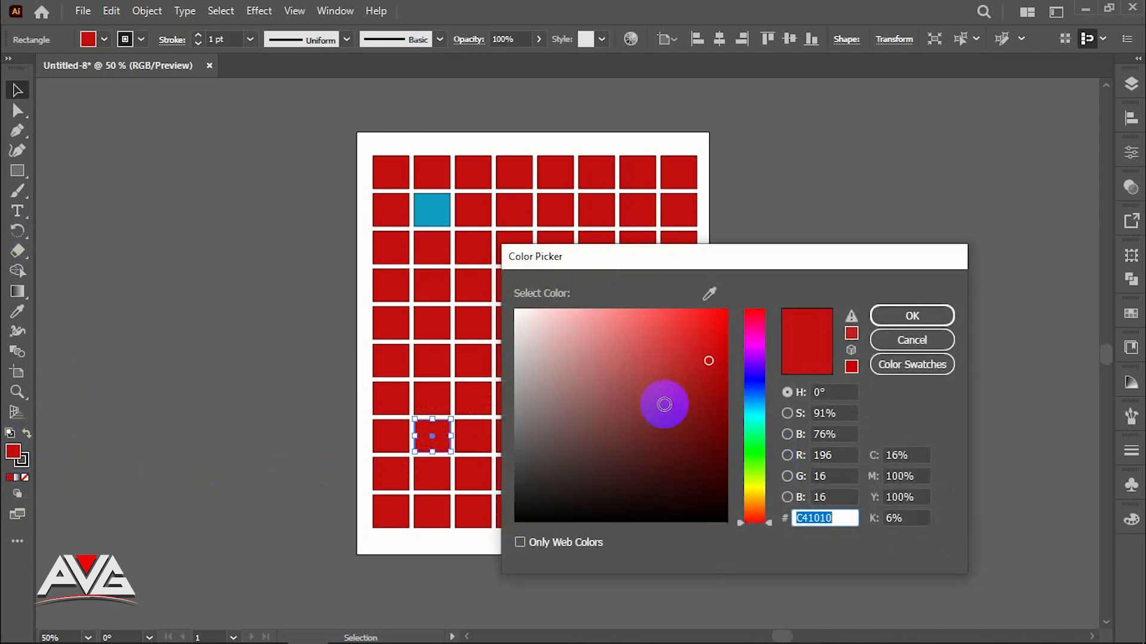
pyautogui.moveTo(662, 404); pyautogui.dragTo(568, 501)
pyautogui.click(912, 316)
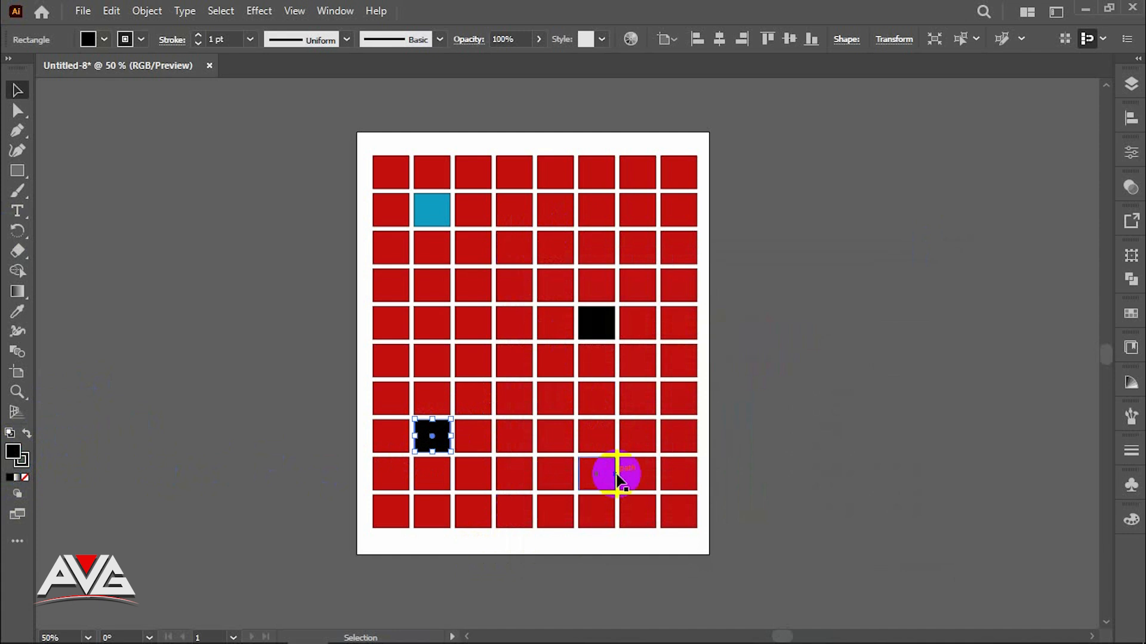
# - Fill the seventh rectangle in the ninth row with the blue 119CC1 sampled from the second row's colored rectangle, and deselect it
pyautogui.click(643, 489)
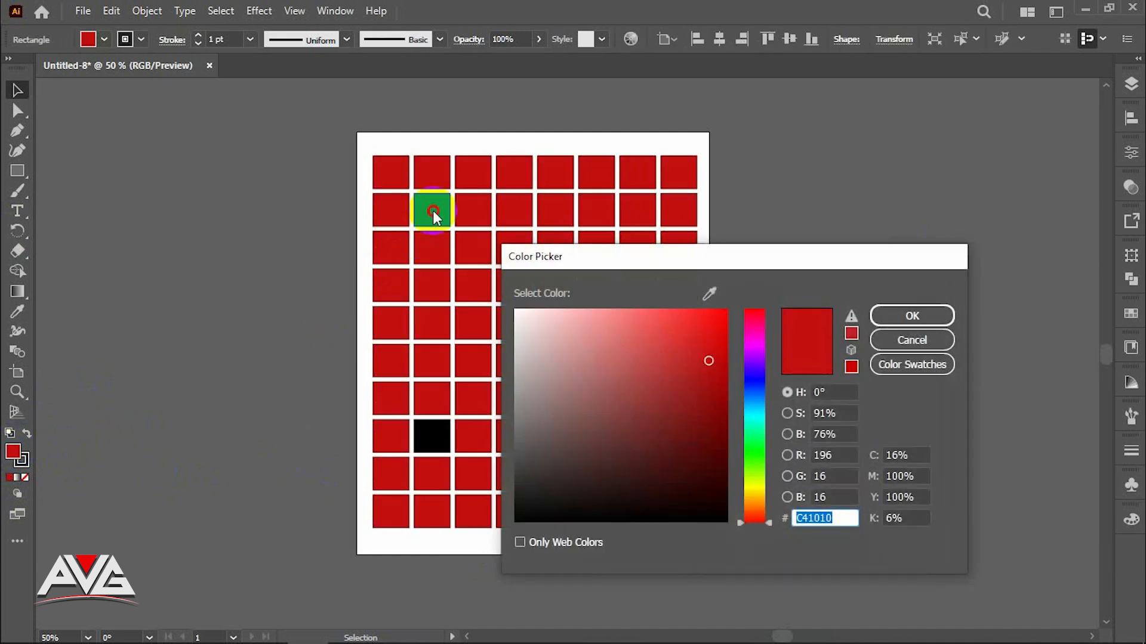
pyautogui.click(710, 294)
pyautogui.click(441, 211)
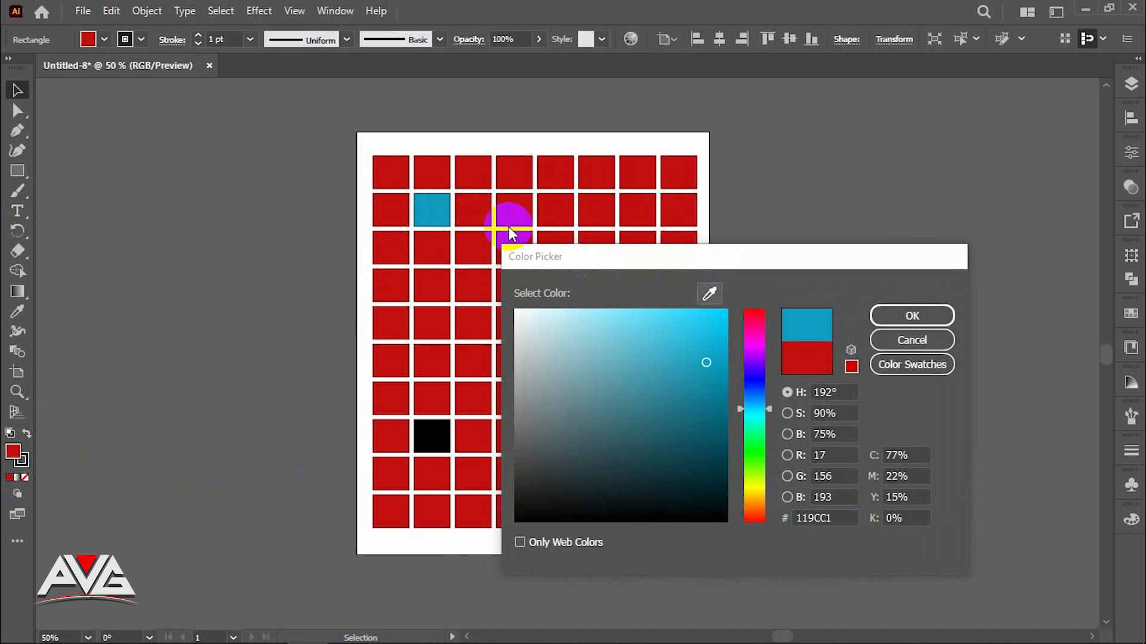
pyautogui.click(942, 320)
pyautogui.click(941, 325)
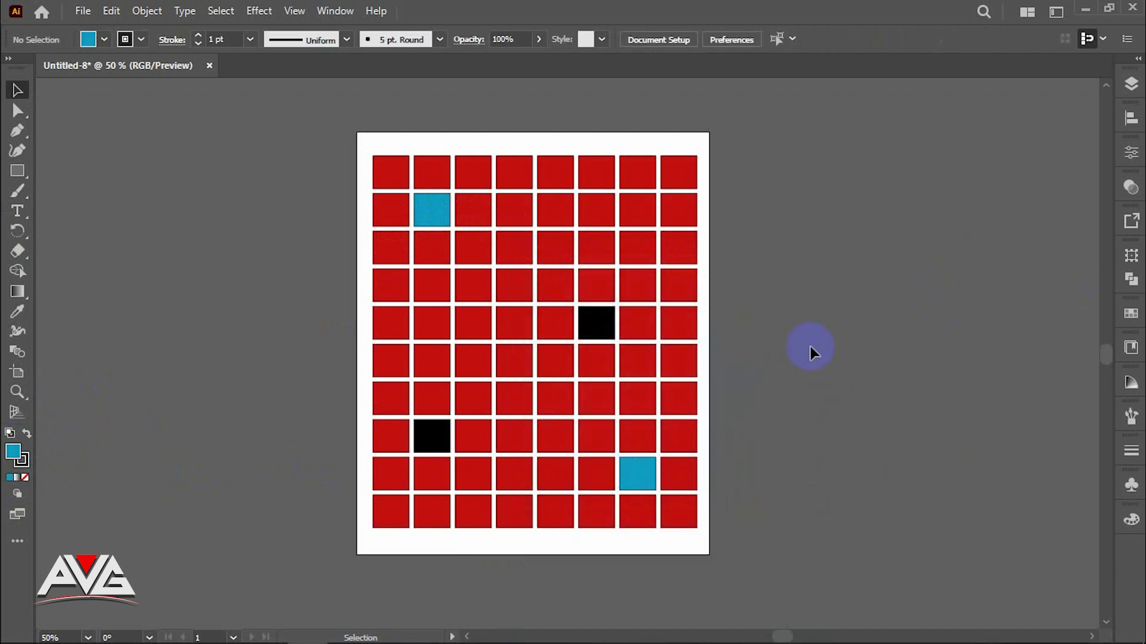
# - Fill the third rectangle in the fifth row with bright blue 0068FF, and deselect it
pyautogui.click(460, 323)
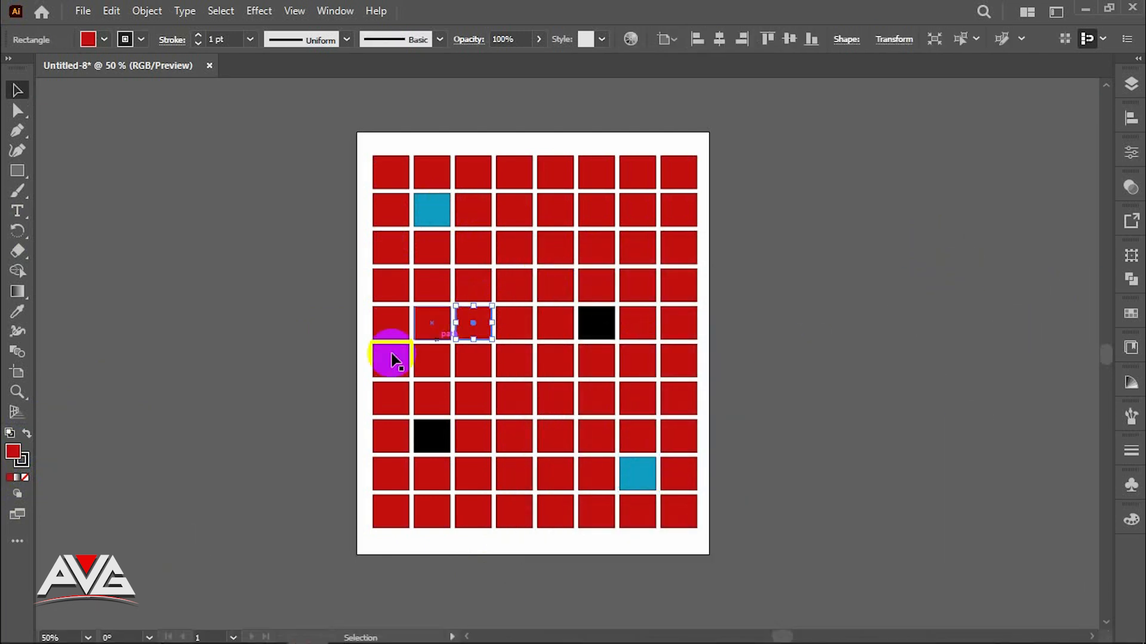
pyautogui.doubleClick(13, 452)
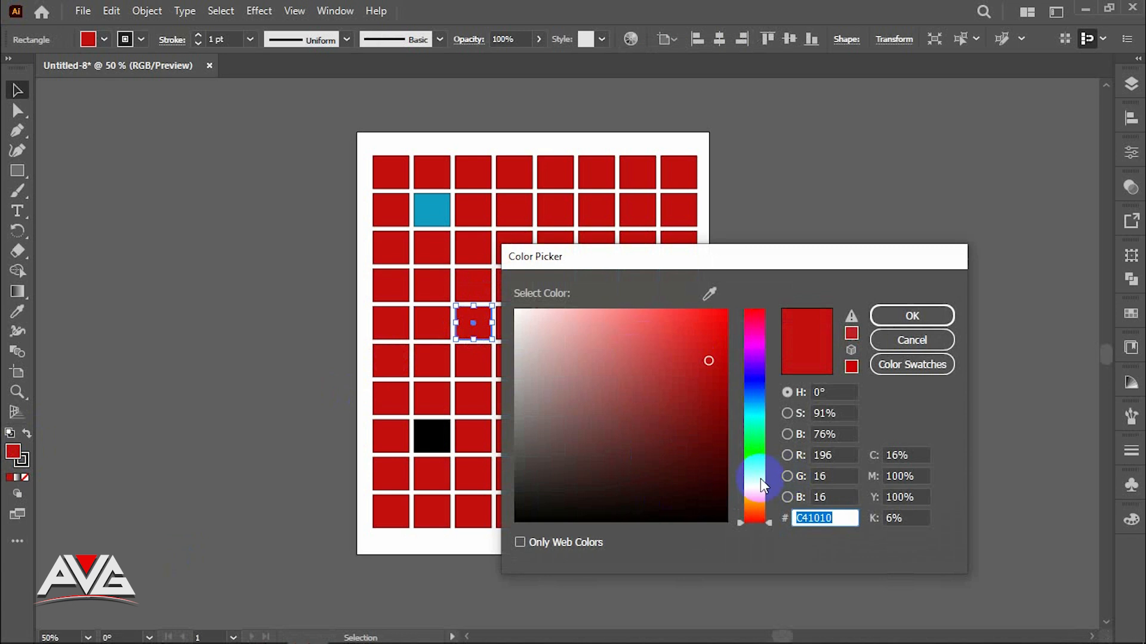
pyautogui.moveTo(762, 486); pyautogui.dragTo(749, 394)
pyautogui.moveTo(725, 325); pyautogui.dragTo(735, 307)
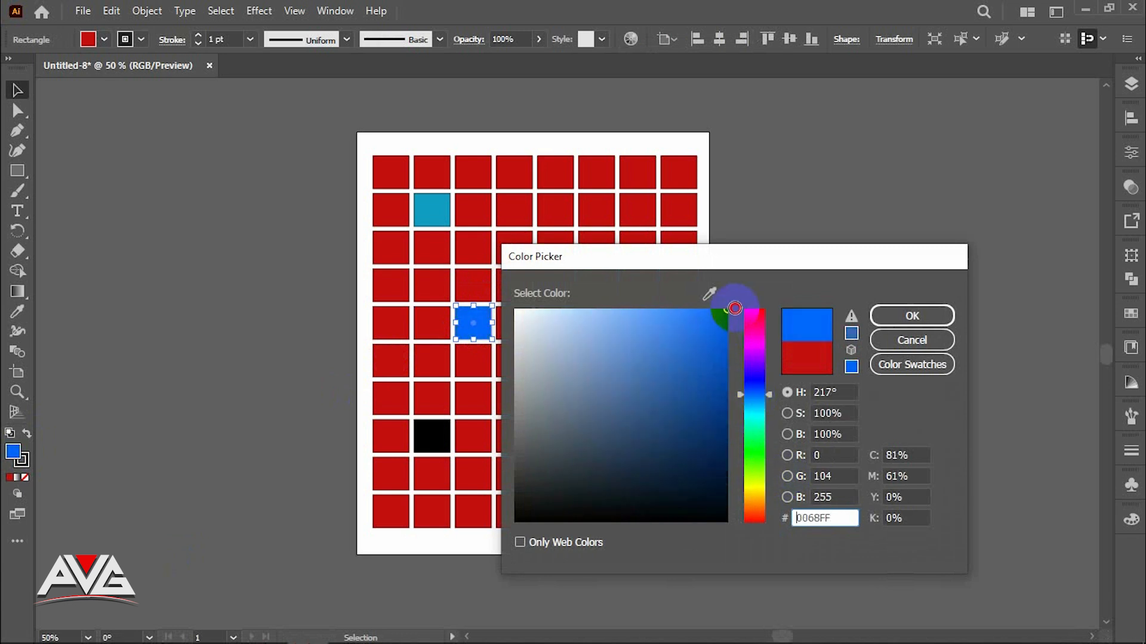
pyautogui.click(889, 320)
pyautogui.click(857, 296)
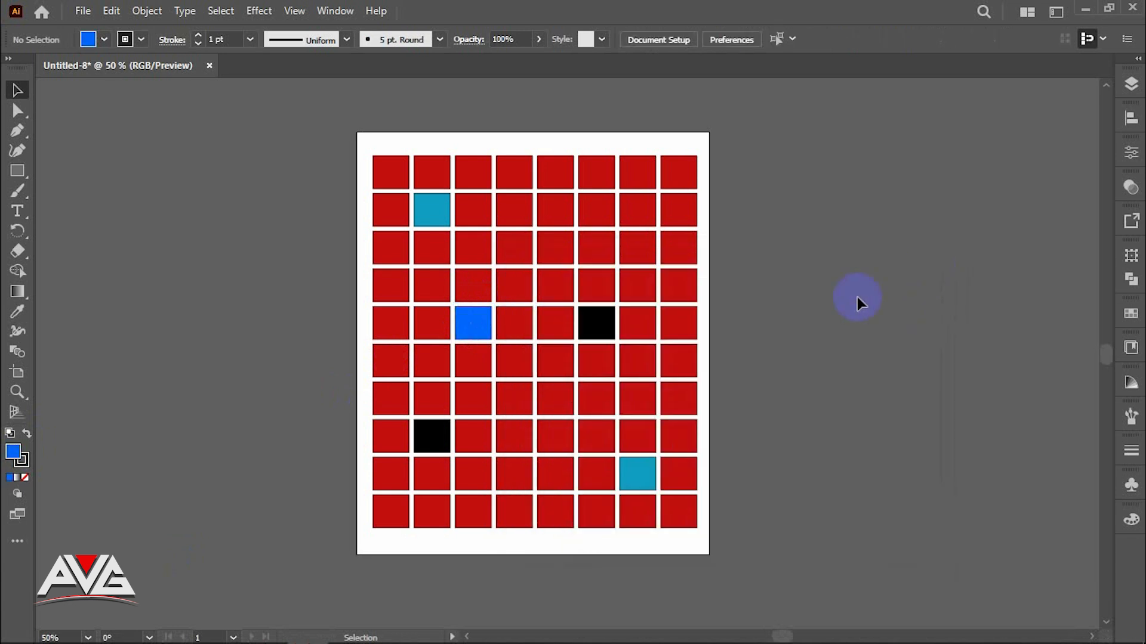
# - Fill the seventh rectangle in the second row with bright yellow, and activate the Direct Selection tool
pyautogui.click(642, 206)
pyautogui.doubleClick(19, 458)
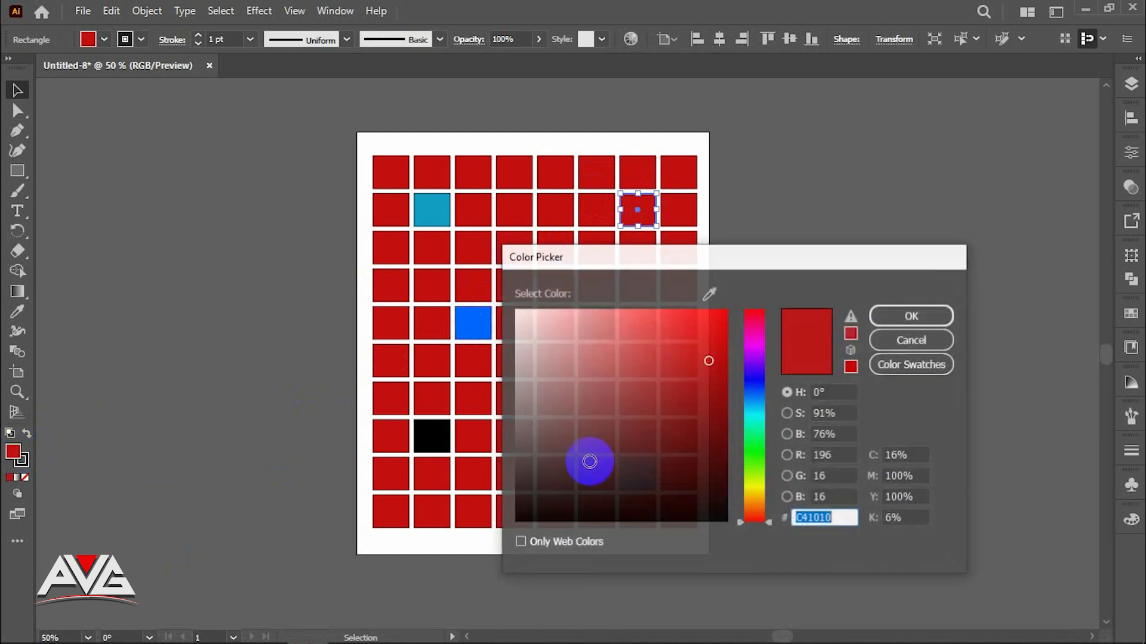
pyautogui.click(750, 485)
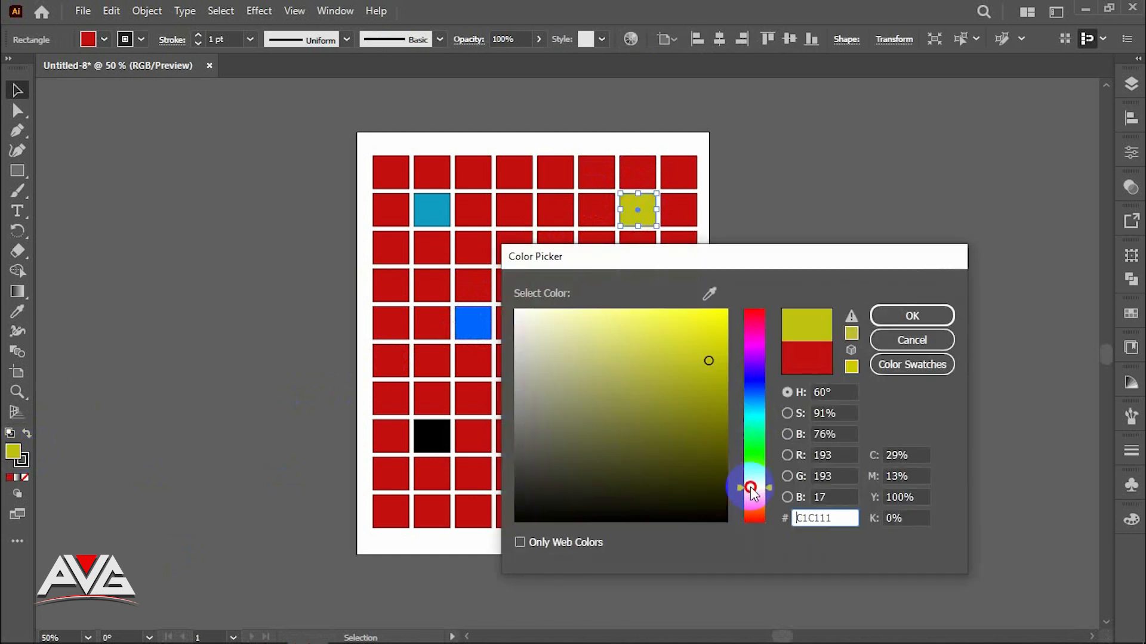
pyautogui.press('Return')
pyautogui.click(747, 486)
pyautogui.click(18, 111)
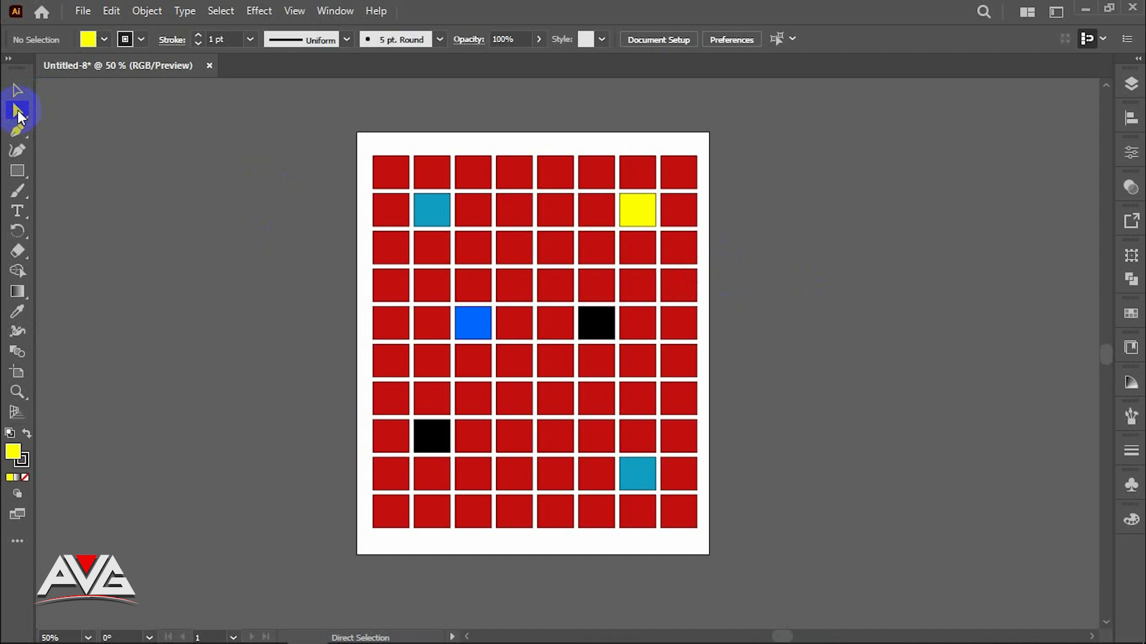